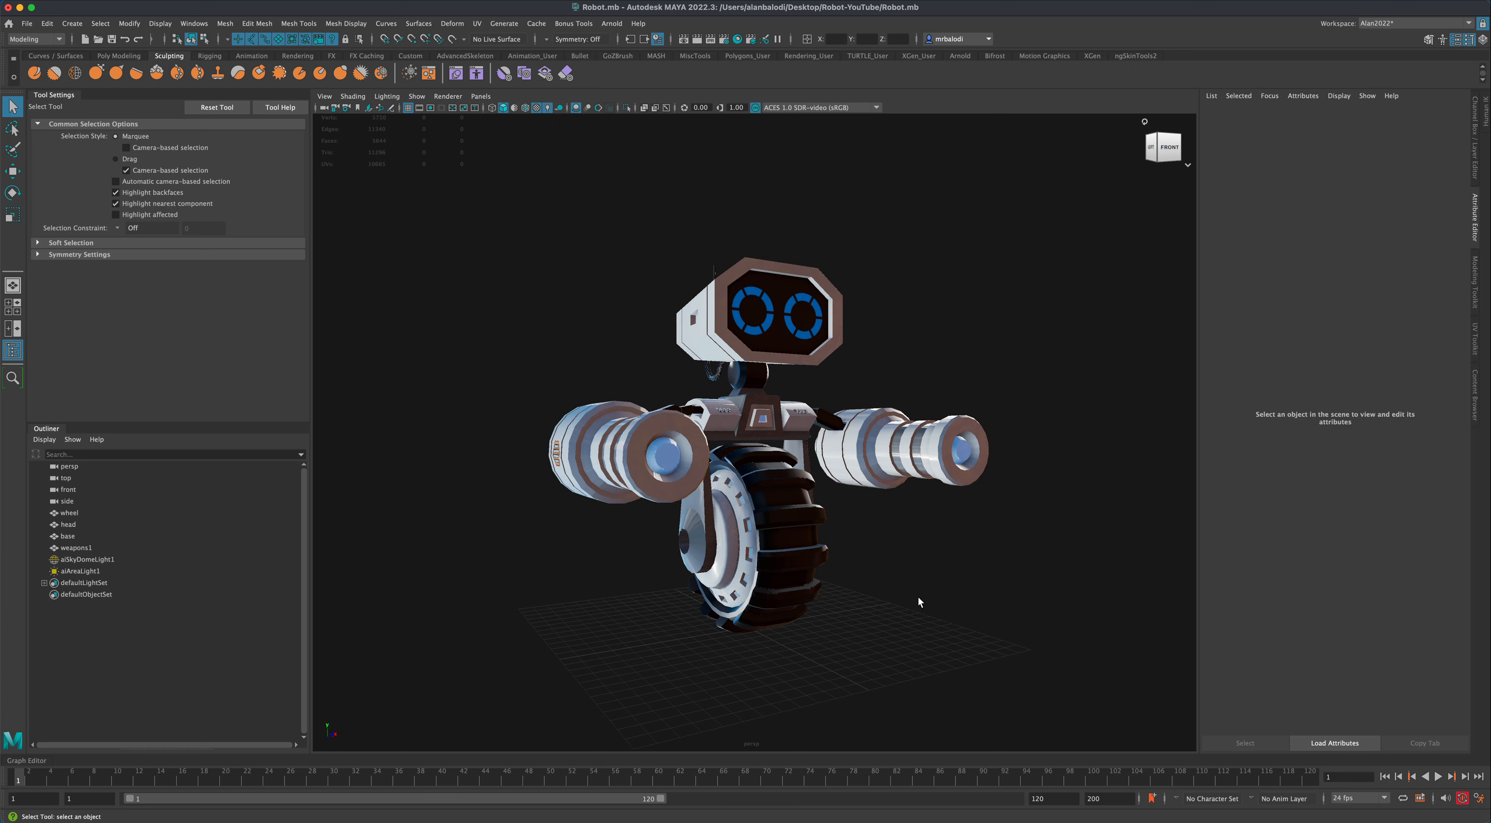
# - Select weapons1, base, head and wheel one after another to examine the parts that make up the robot
pyautogui.scroll(2, 916, 604)
pyautogui.keyDown('alt'); pyautogui.moveTo(914, 605); pyautogui.dragTo(882, 612); pyautogui.keyUp('alt')
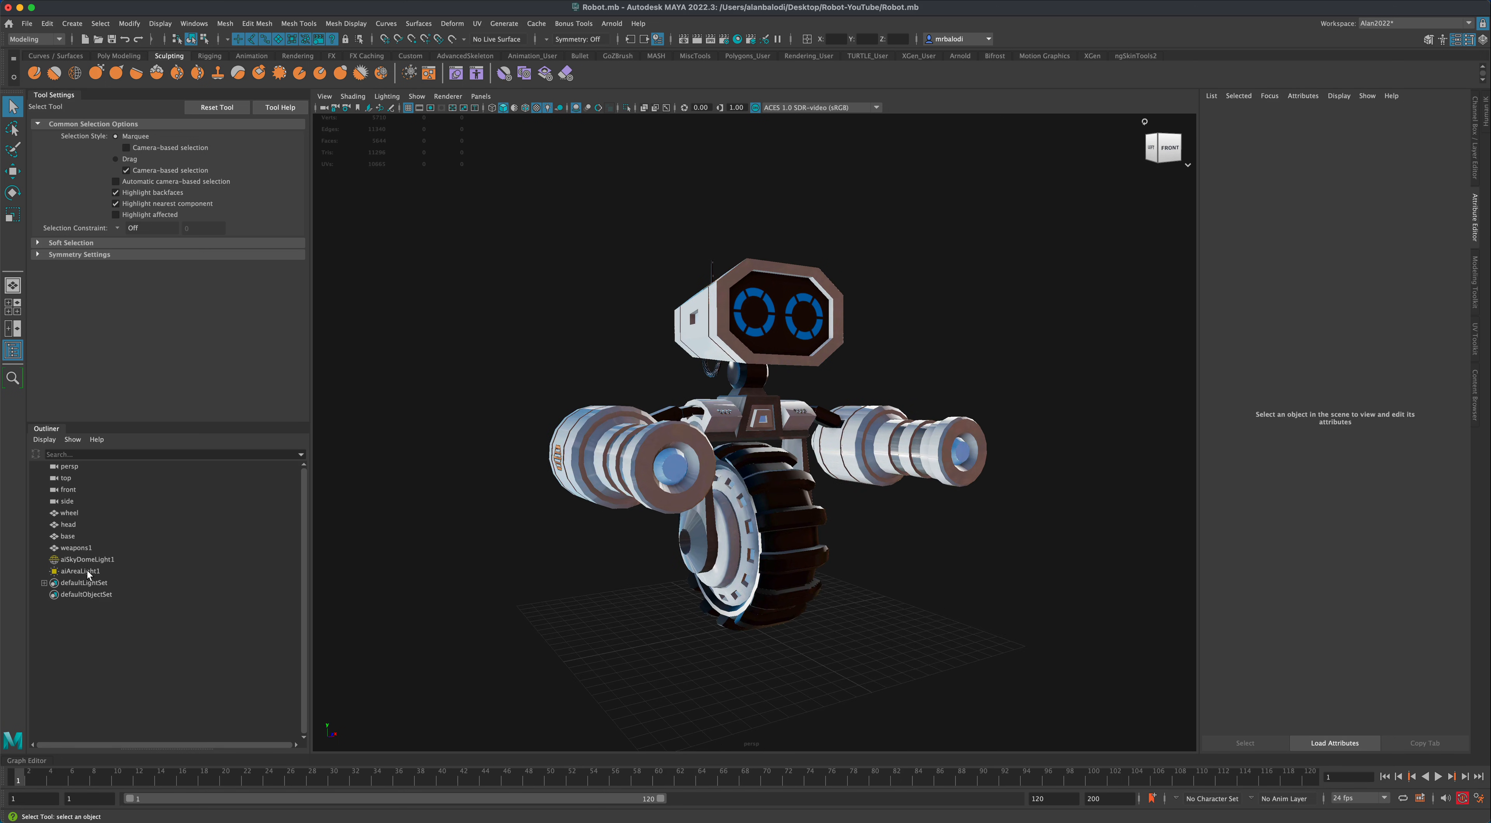
pyautogui.click(79, 548)
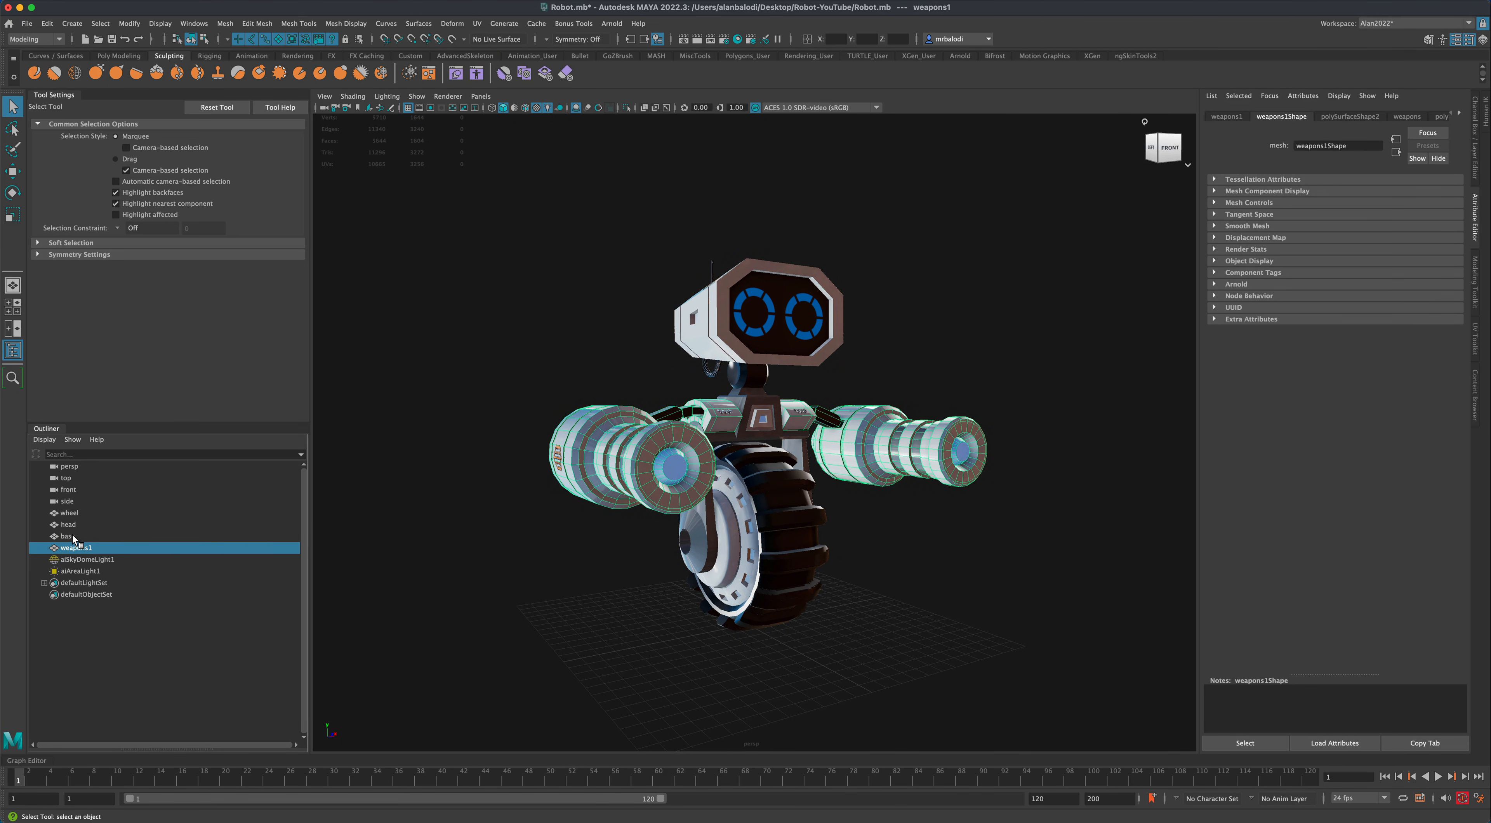
pyautogui.click(72, 537)
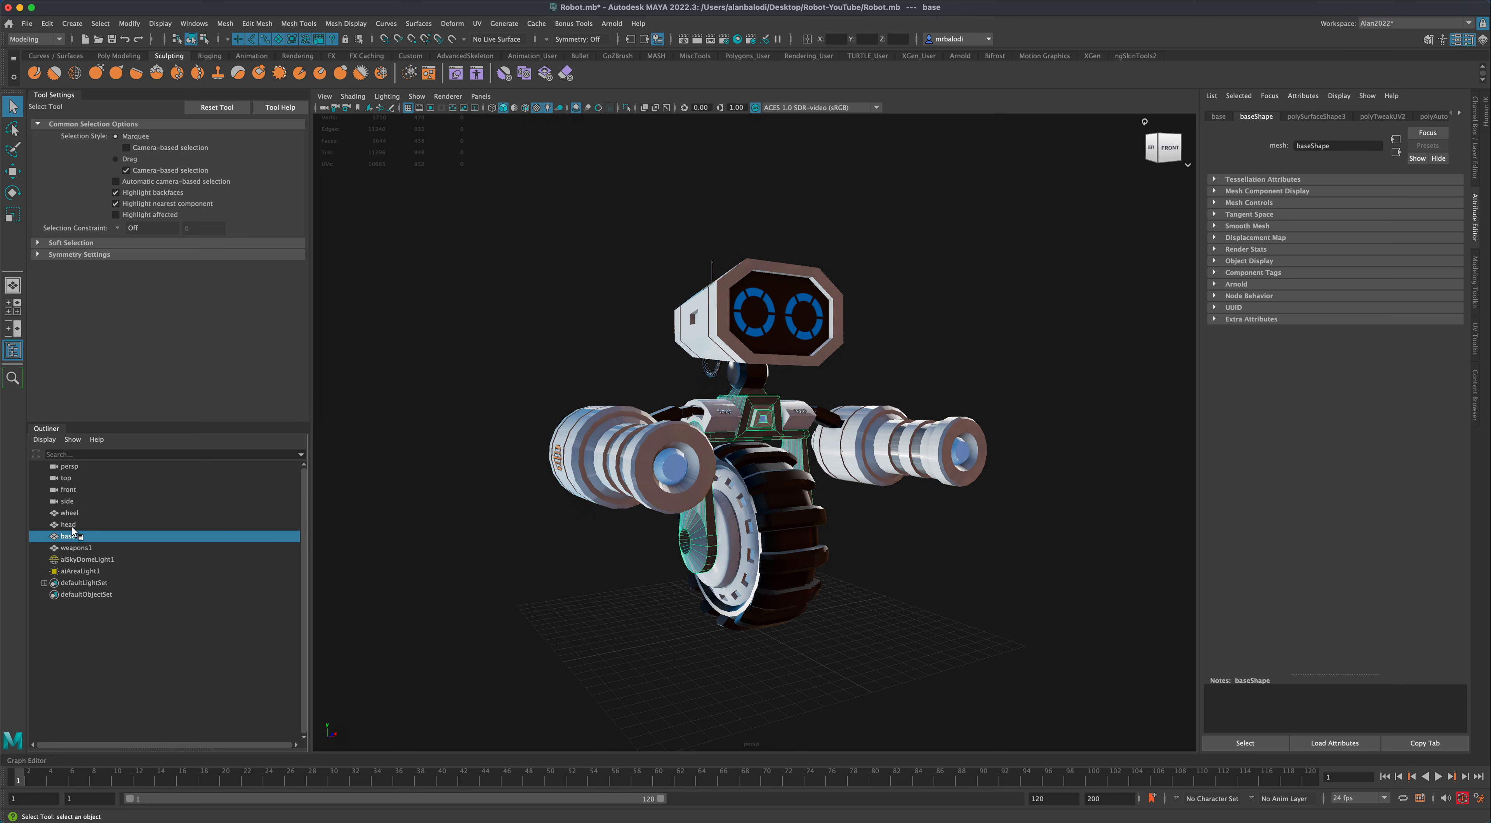
pyautogui.click(70, 525)
pyautogui.click(71, 514)
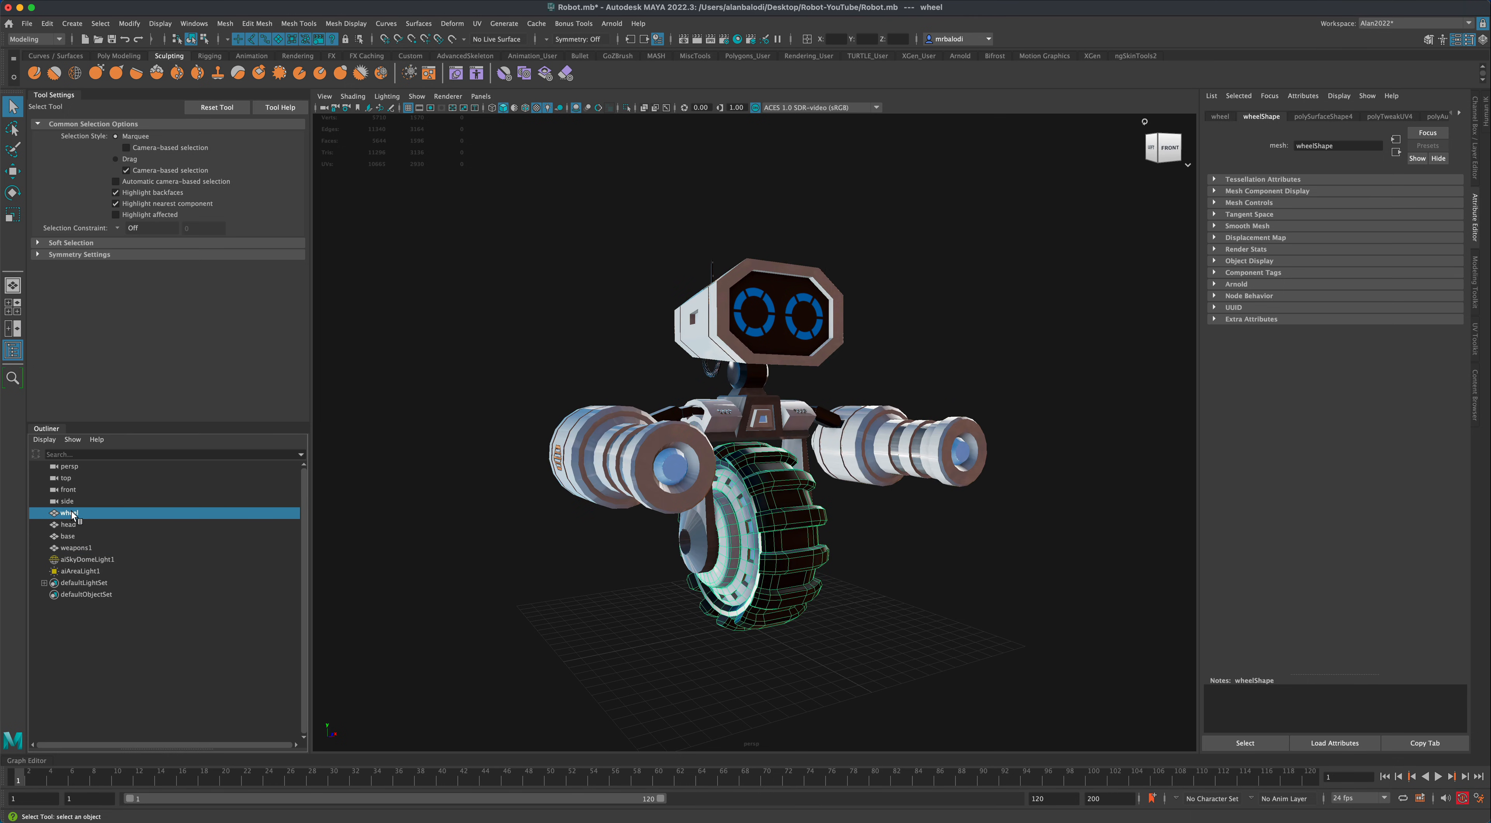
# - Examine the robot from several angles, including the selected wheel, and clear the selection
pyautogui.moveTo(481, 571)
pyautogui.keyDown('alt'); pyautogui.mouseDown()
pyautogui.moveTo(459, 569)
pyautogui.moveTo(483, 572)
pyautogui.mouseUp(); pyautogui.keyUp('alt')
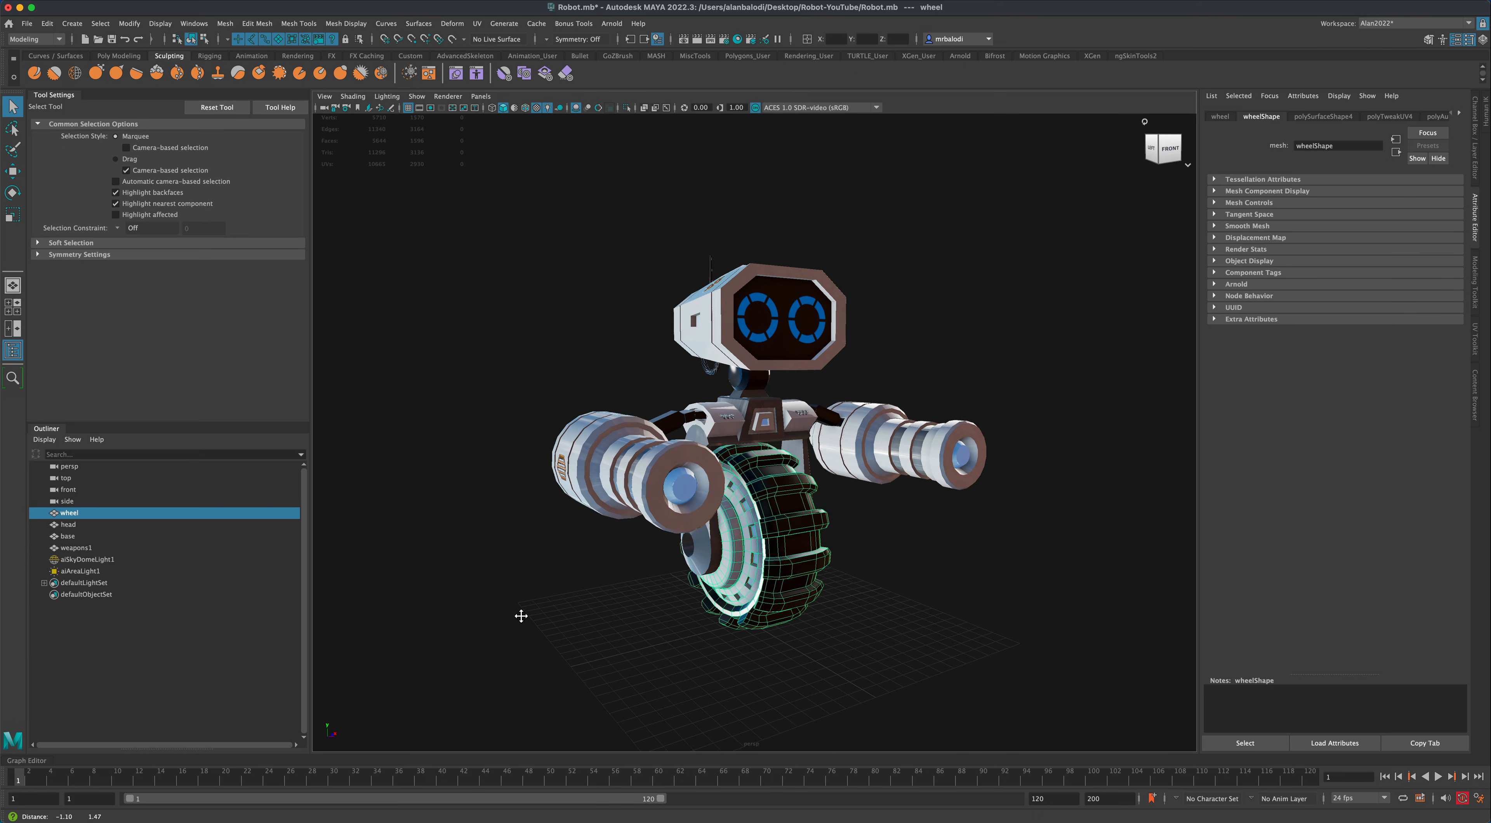
pyautogui.scroll(2, 524, 616)
pyautogui.scroll(-1, 529, 614)
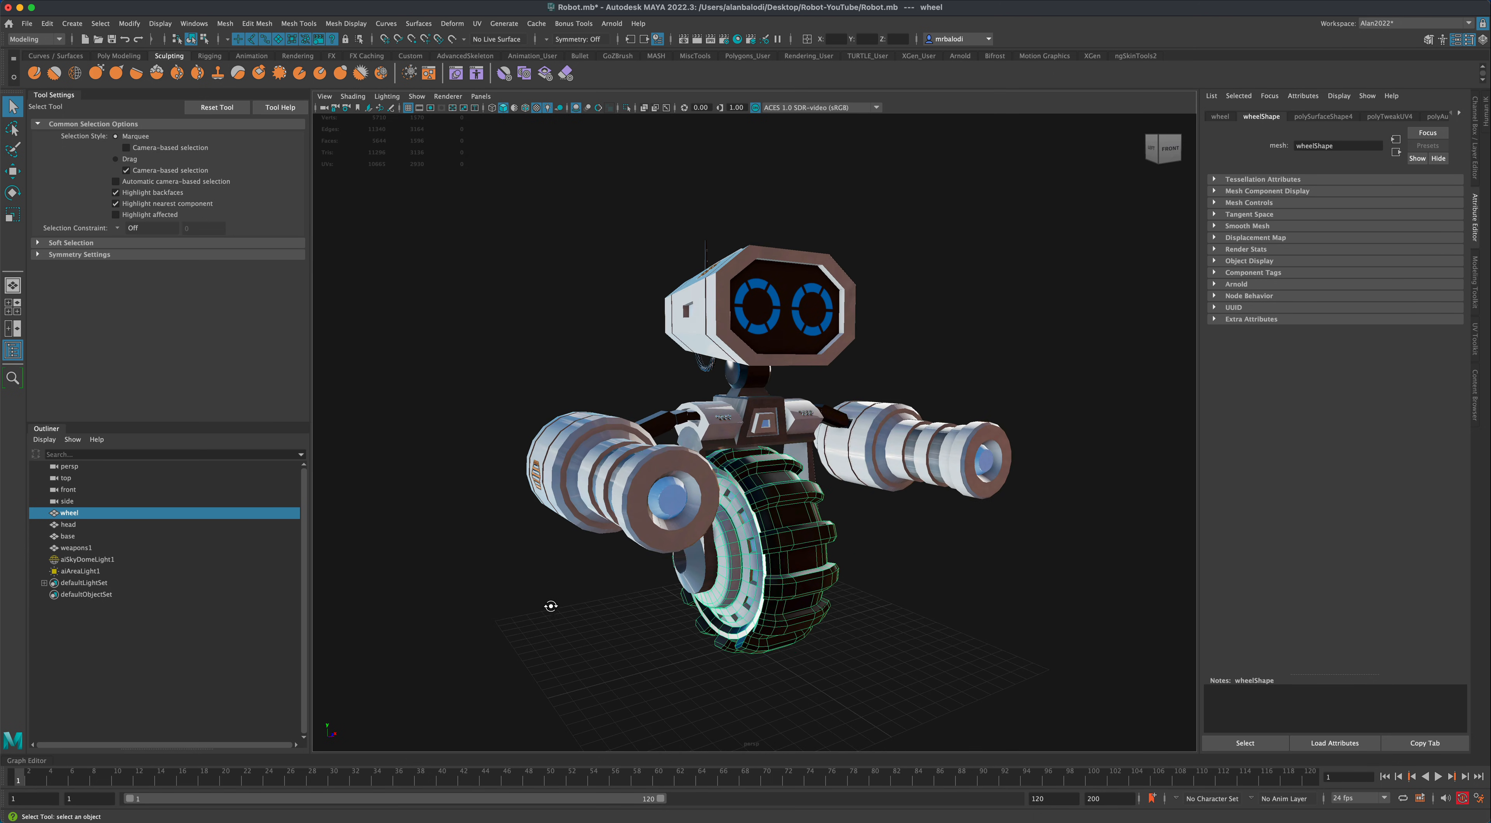
pyautogui.moveTo(550, 603)
pyautogui.keyDown('alt'); pyautogui.mouseDown()
pyautogui.moveTo(487, 603)
pyautogui.moveTo(547, 611)
pyautogui.mouseUp(); pyautogui.keyUp('alt')
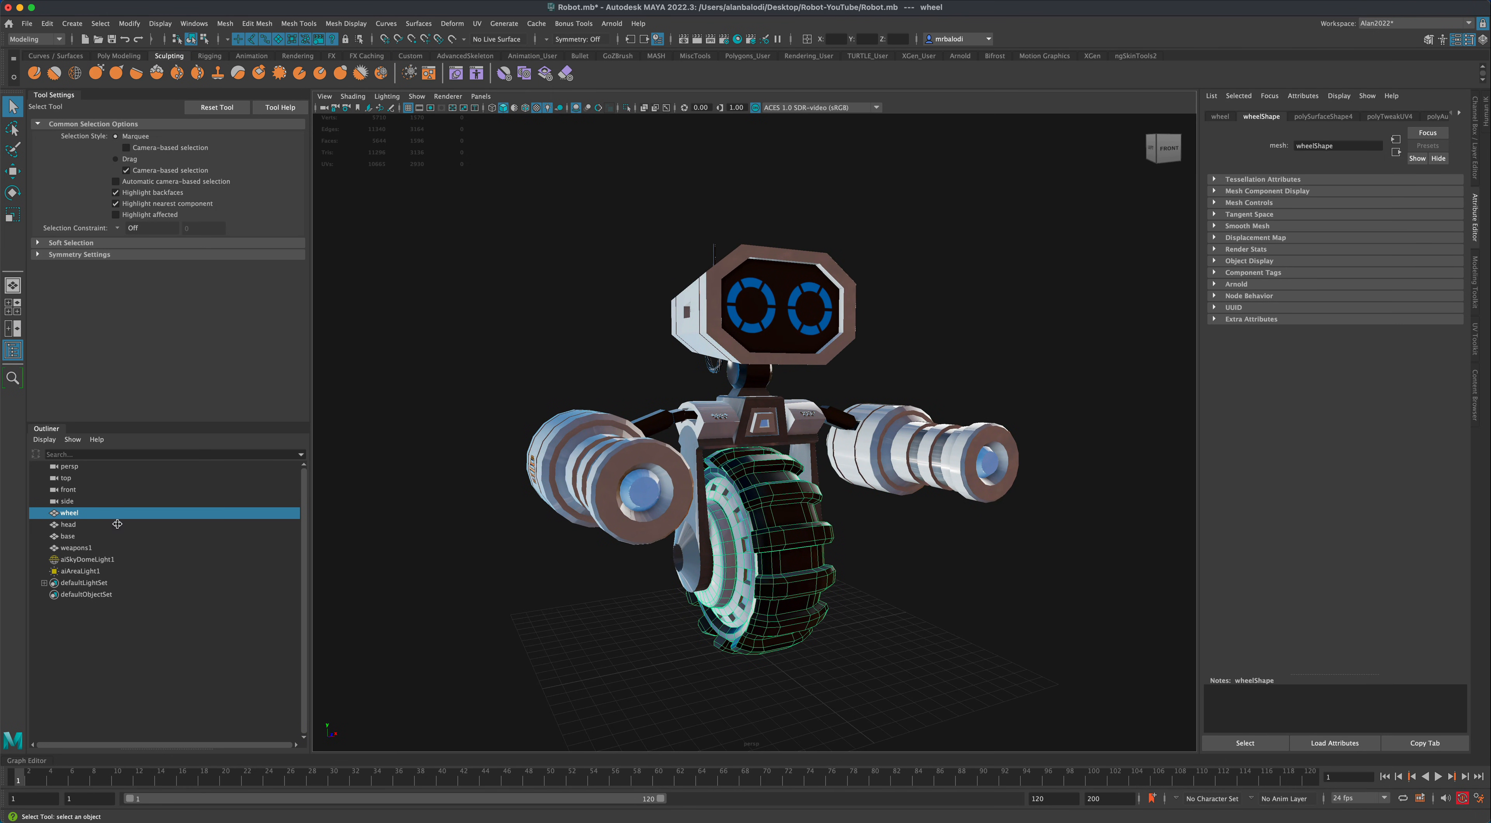
pyautogui.keyDown('alt'); pyautogui.moveTo(427, 544); pyautogui.dragTo(464, 562); pyautogui.keyUp('alt')
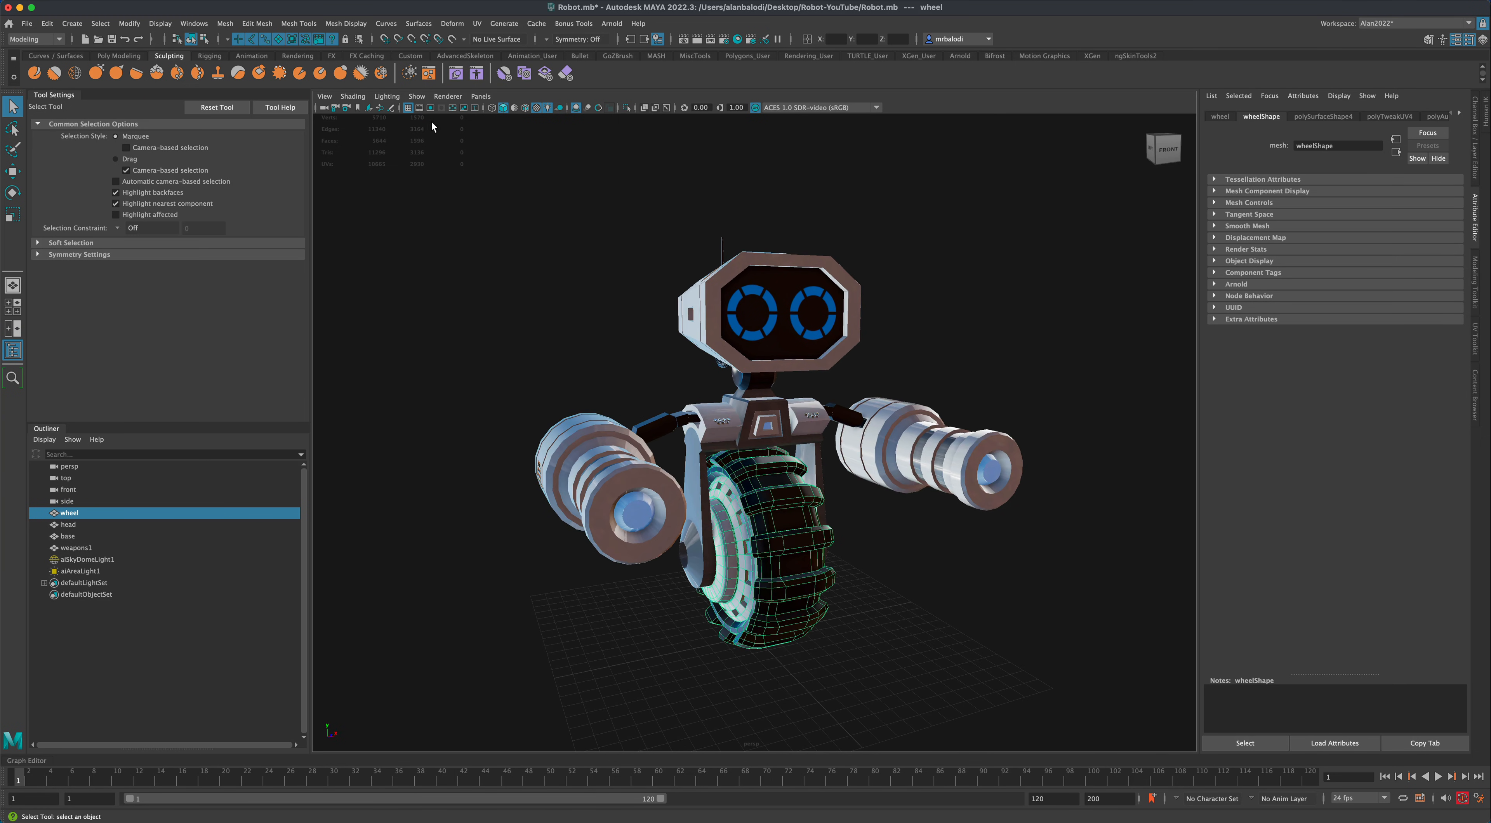
pyautogui.keyDown('alt'); pyautogui.moveTo(643, 309); pyautogui.dragTo(588, 313); pyautogui.keyUp('alt')
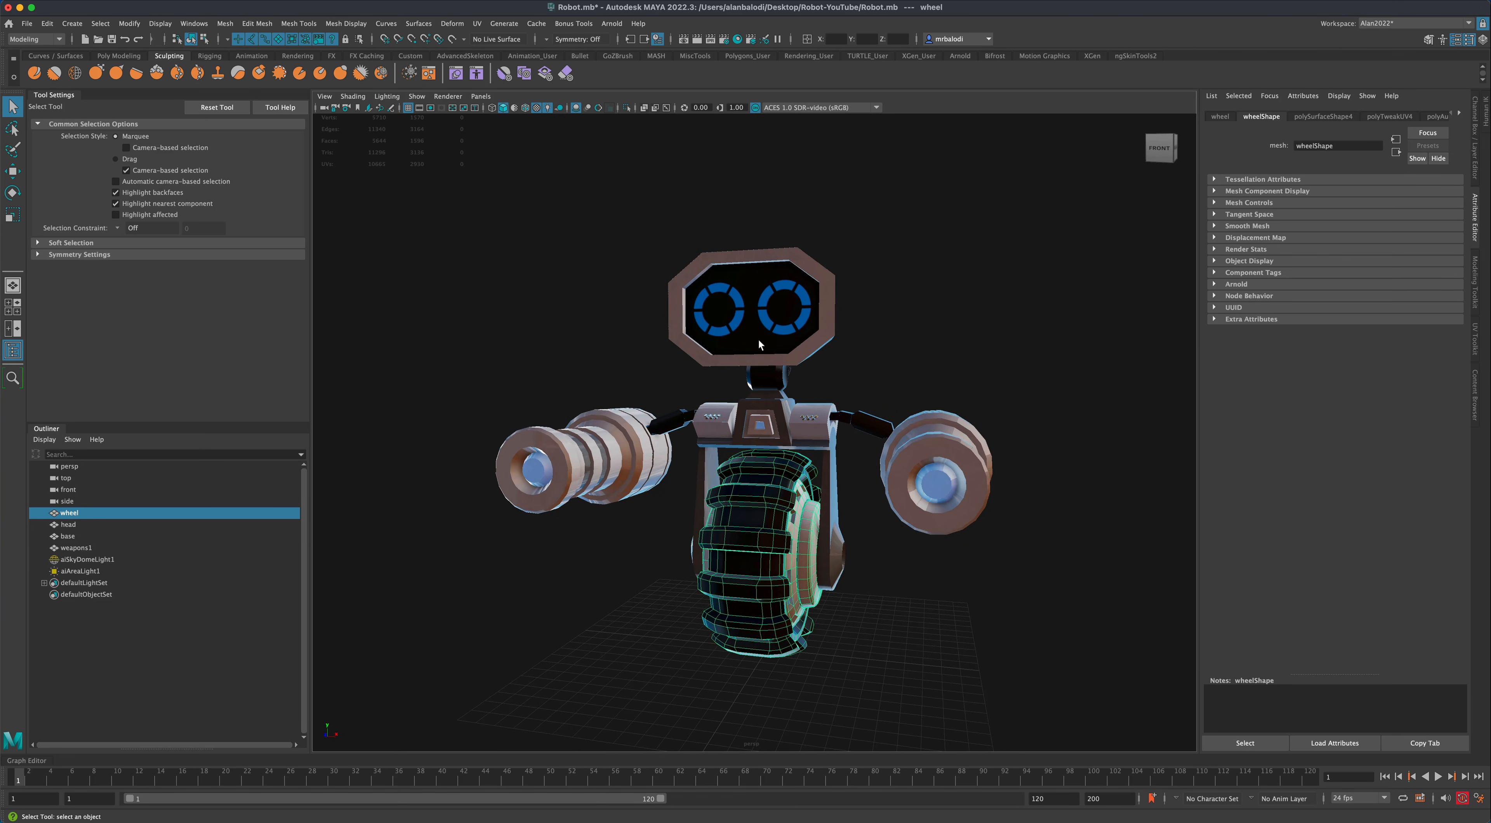
pyautogui.keyDown('alt'); pyautogui.moveTo(702, 425); pyautogui.dragTo(623, 317); pyautogui.keyUp('alt')
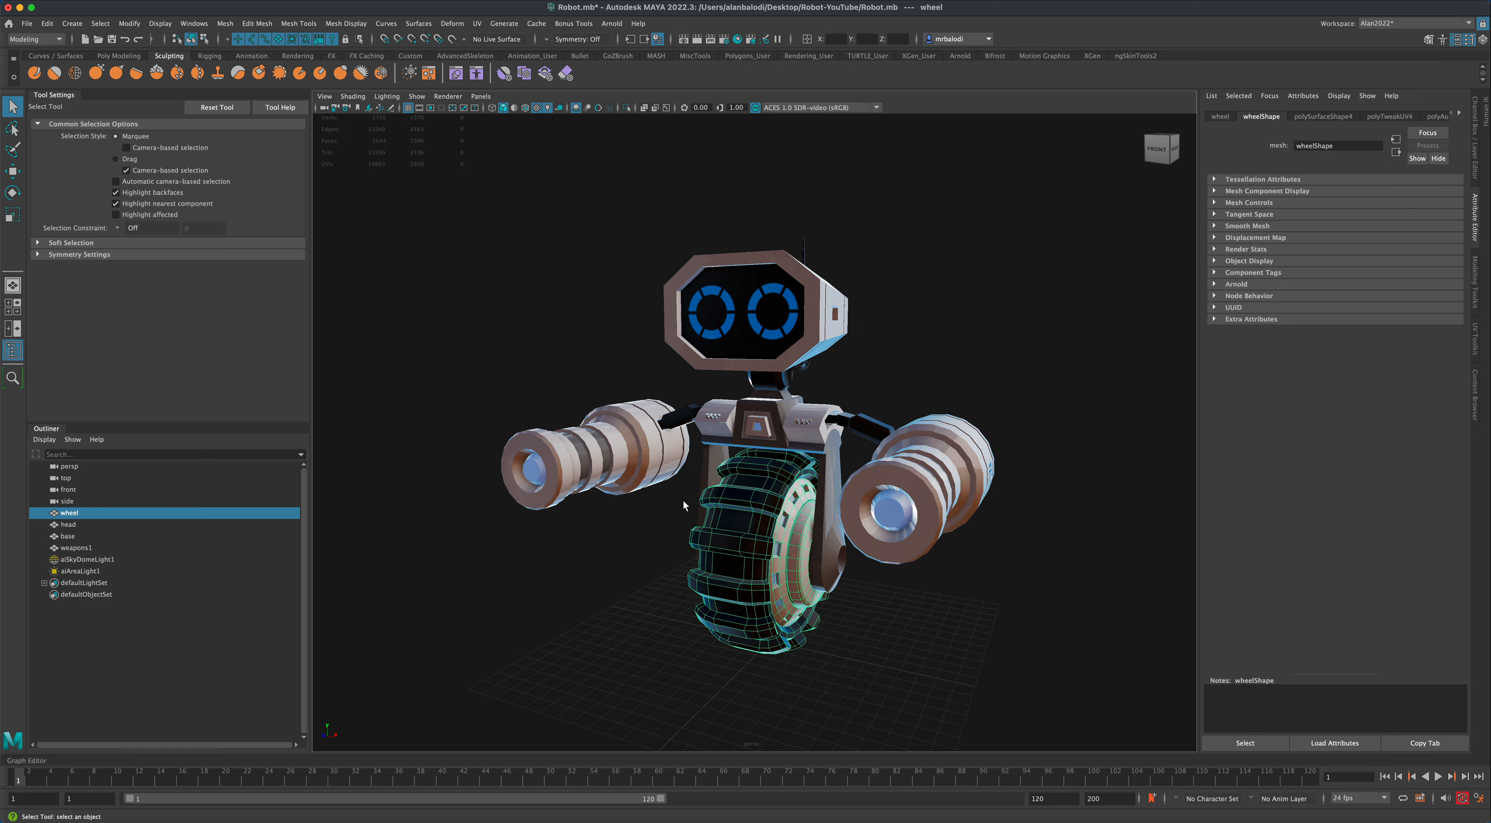
pyautogui.moveTo(683, 505)
pyautogui.keyDown('alt'); pyautogui.mouseDown()
pyautogui.moveTo(718, 507)
pyautogui.moveTo(667, 508)
pyautogui.mouseUp(); pyautogui.keyUp('alt')
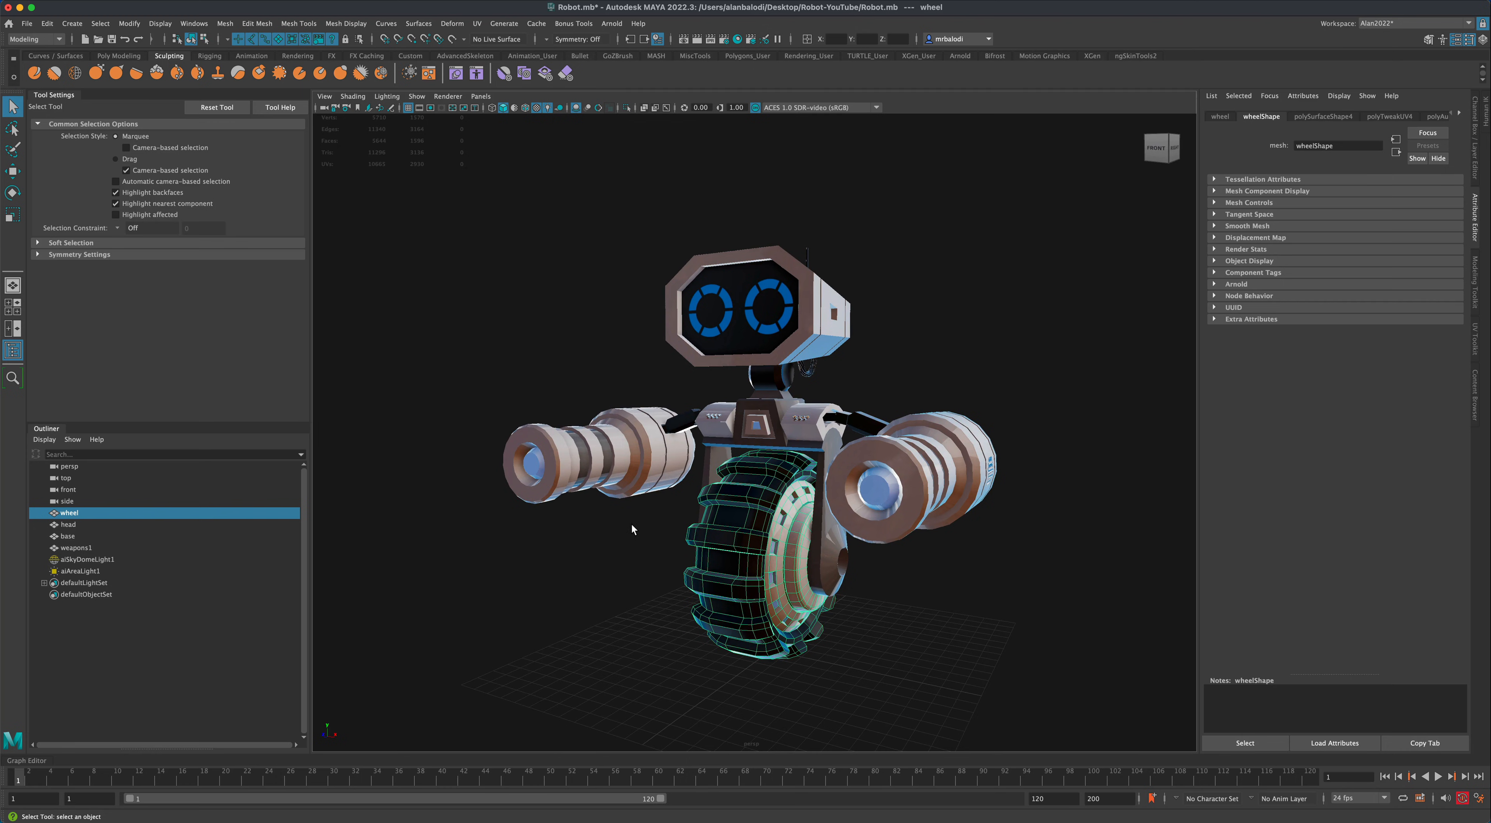
pyautogui.keyDown('alt'); pyautogui.moveTo(632, 526); pyautogui.dragTo(622, 557); pyautogui.keyUp('alt')
pyautogui.click(609, 530)
pyautogui.scroll(-3, 612, 563)
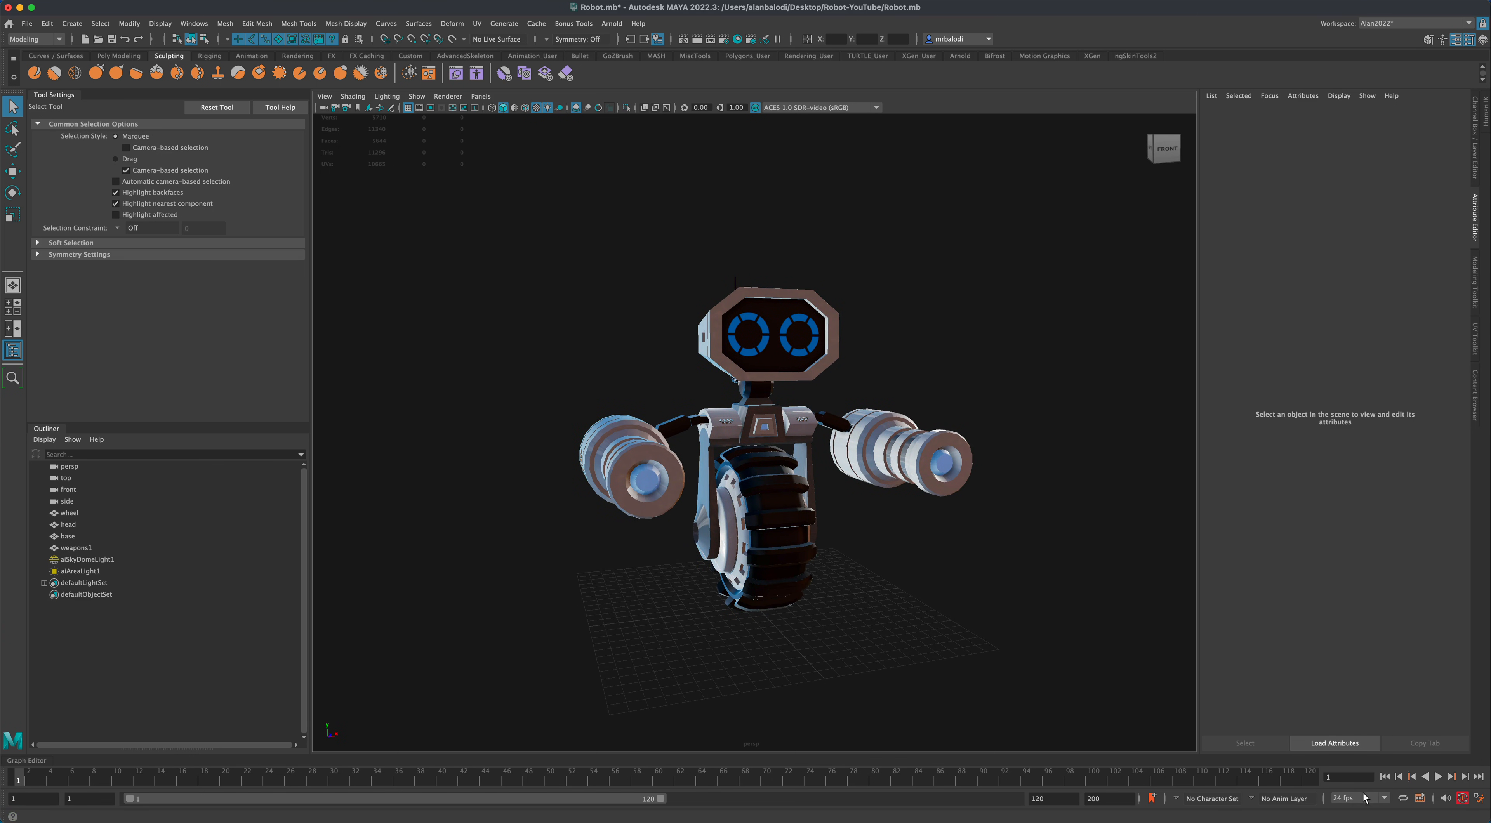
# - Browse the available playback frame rates and choose 24 fps
pyautogui.click(1384, 799)
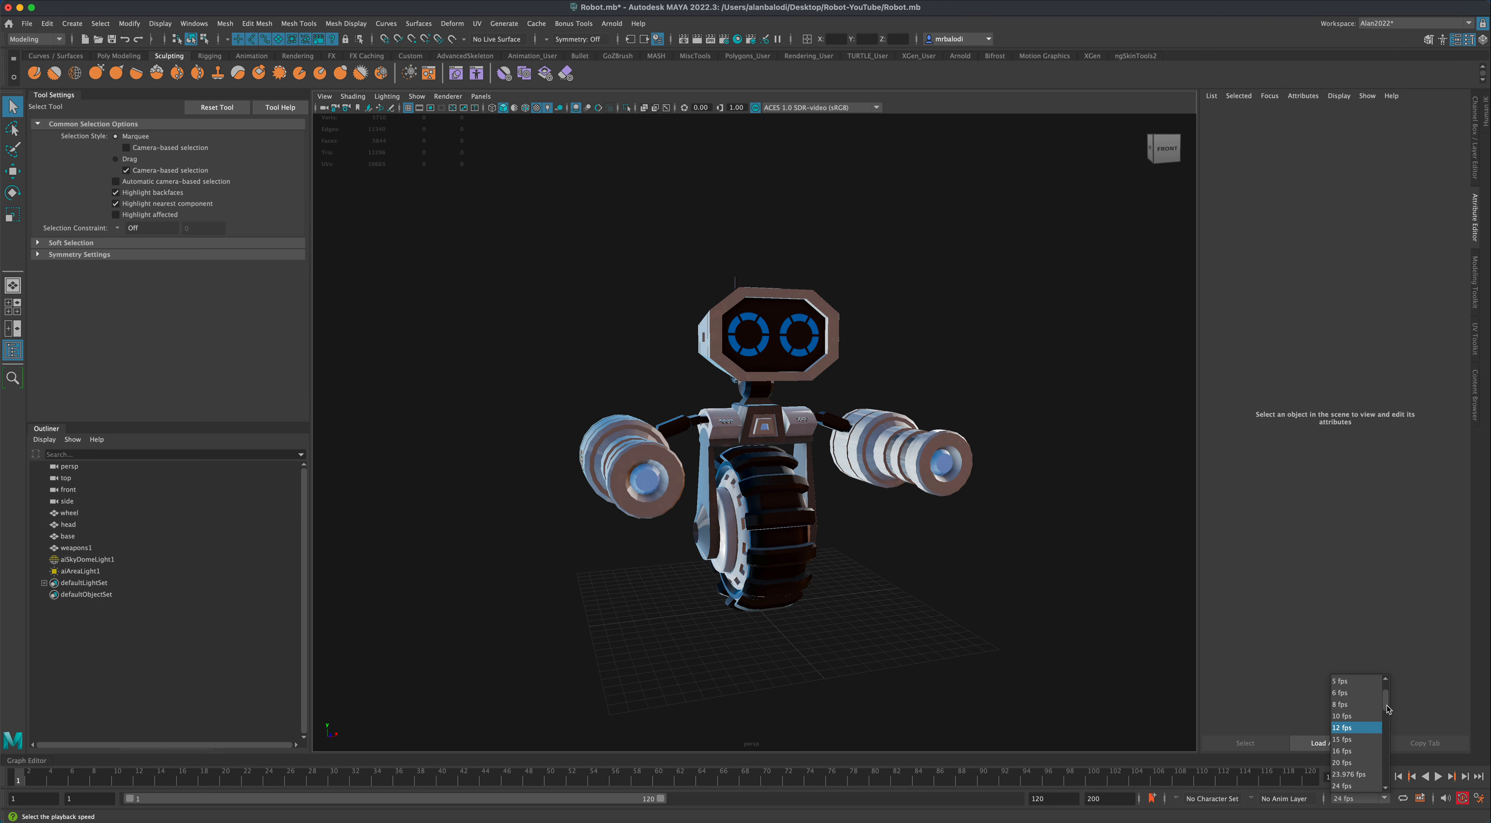
pyautogui.moveTo(1388, 709); pyautogui.dragTo(1386, 746)
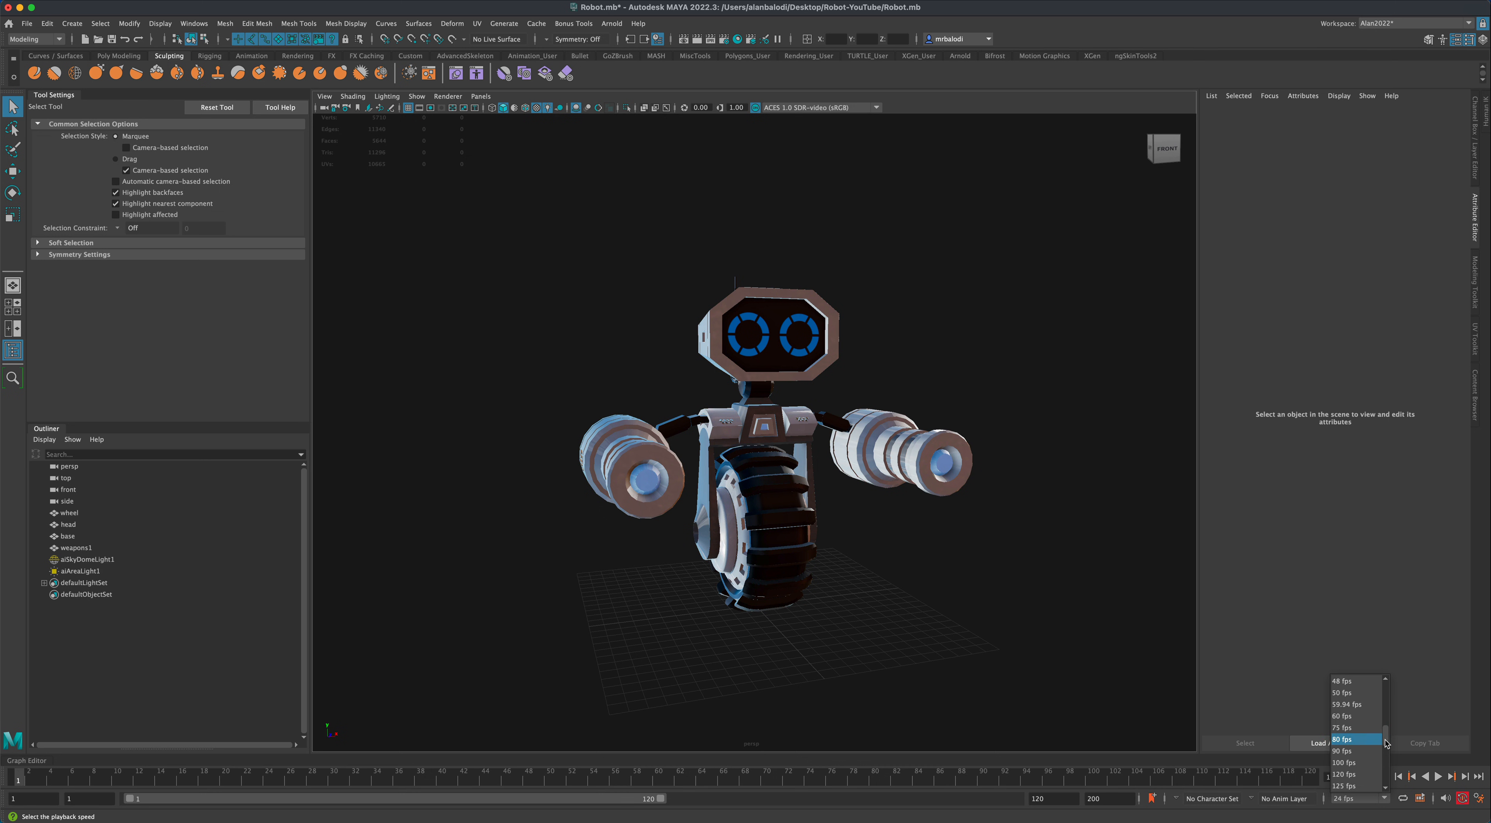
pyautogui.moveTo(1387, 744); pyautogui.dragTo(1387, 722)
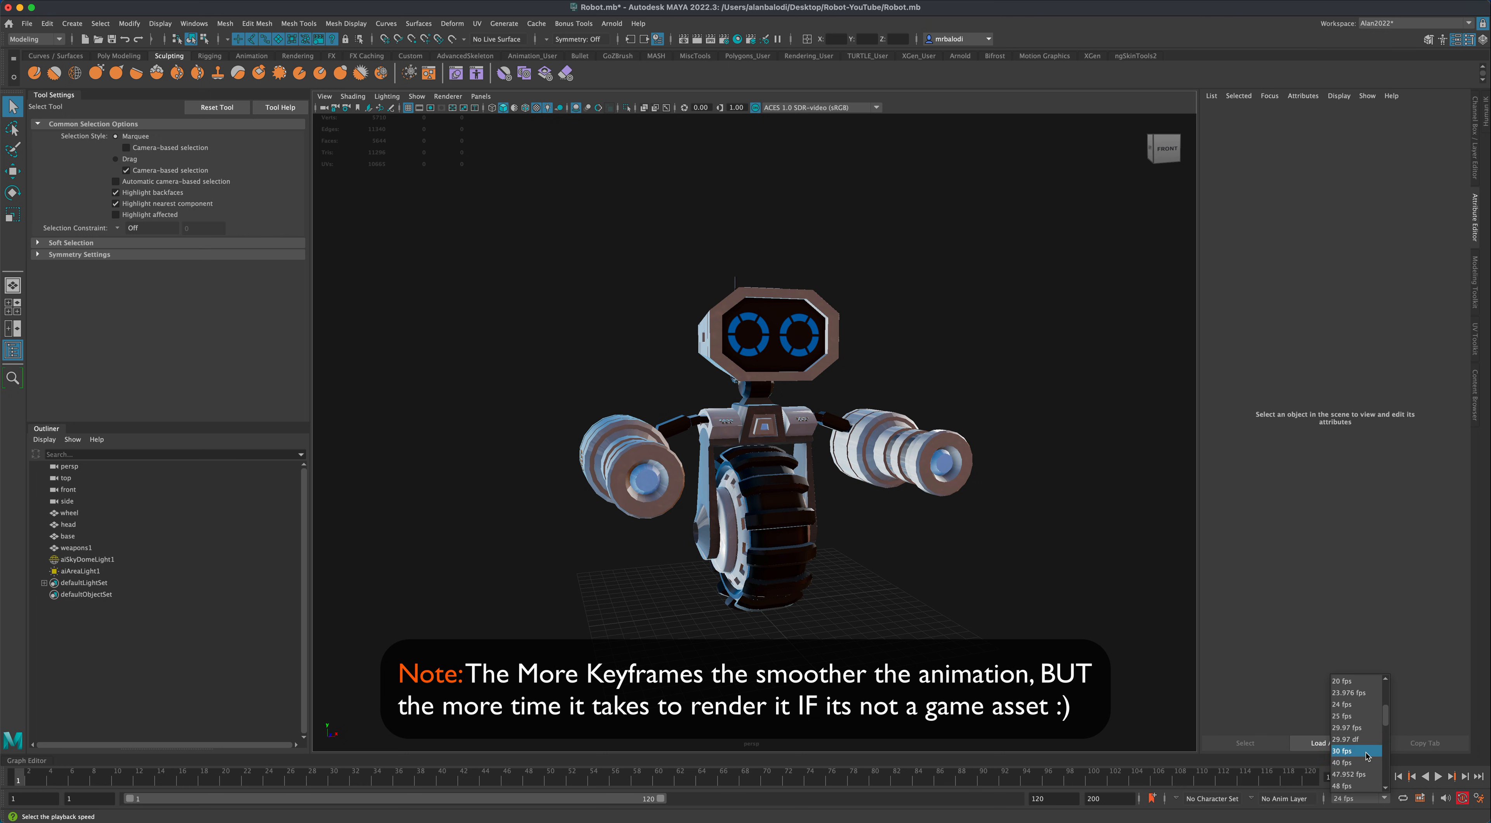
pyautogui.click(1365, 705)
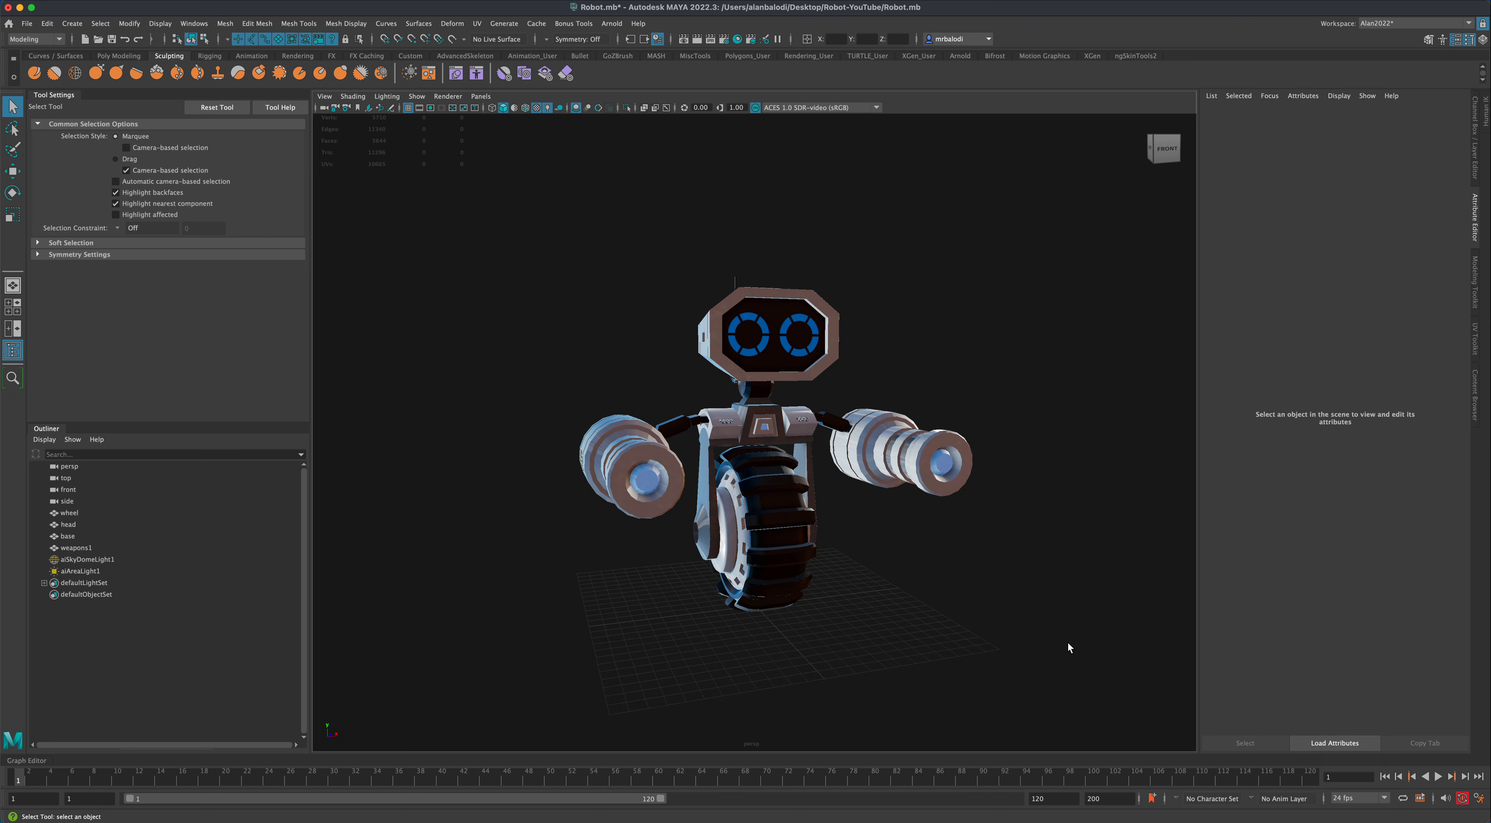
# - Set the animation end frame to 24
pyautogui.moveTo(1067, 643)
pyautogui.keyDown('alt'); pyautogui.mouseDown()
pyautogui.moveTo(1029, 633)
pyautogui.moveTo(1052, 626)
pyautogui.mouseUp(); pyautogui.keyUp('alt')
pyautogui.keyDown('alt'); pyautogui.moveTo(1052, 626); pyautogui.dragTo(1019, 652, button='right'); pyautogui.keyUp('alt')
pyautogui.moveTo(1019, 652)
pyautogui.keyDown('alt'); pyautogui.mouseDown()
pyautogui.moveTo(998, 619)
pyautogui.moveTo(944, 601)
pyautogui.moveTo(1002, 593)
pyautogui.moveTo(1052, 612)
pyautogui.moveTo(955, 606)
pyautogui.moveTo(1025, 603)
pyautogui.moveTo(1027, 618)
pyautogui.moveTo(966, 613)
pyautogui.moveTo(1001, 642)
pyautogui.mouseUp(); pyautogui.keyUp('alt')
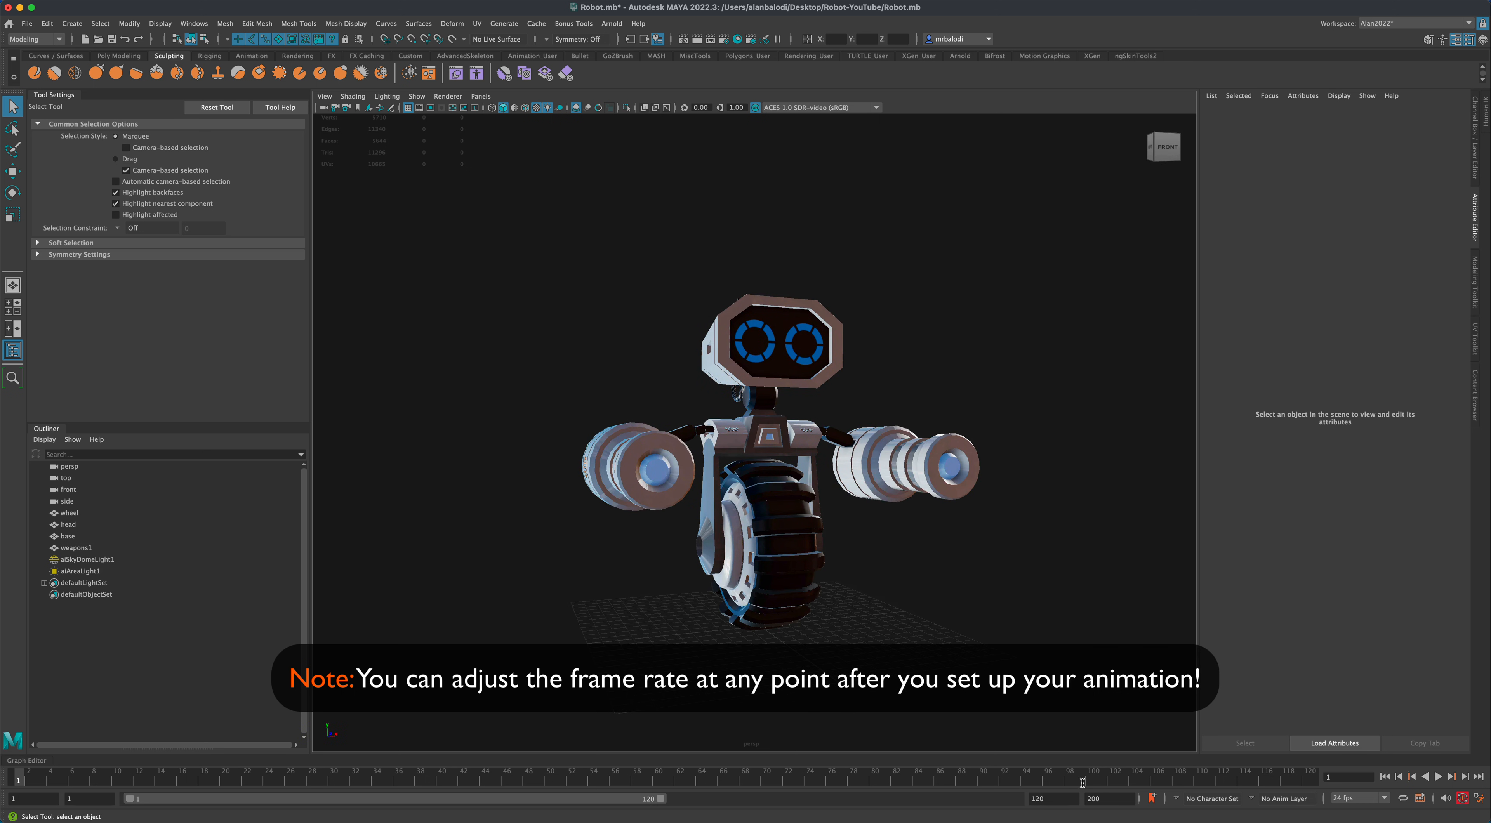
pyautogui.doubleClick(1110, 799)
pyautogui.write('24')
pyautogui.press('Return')
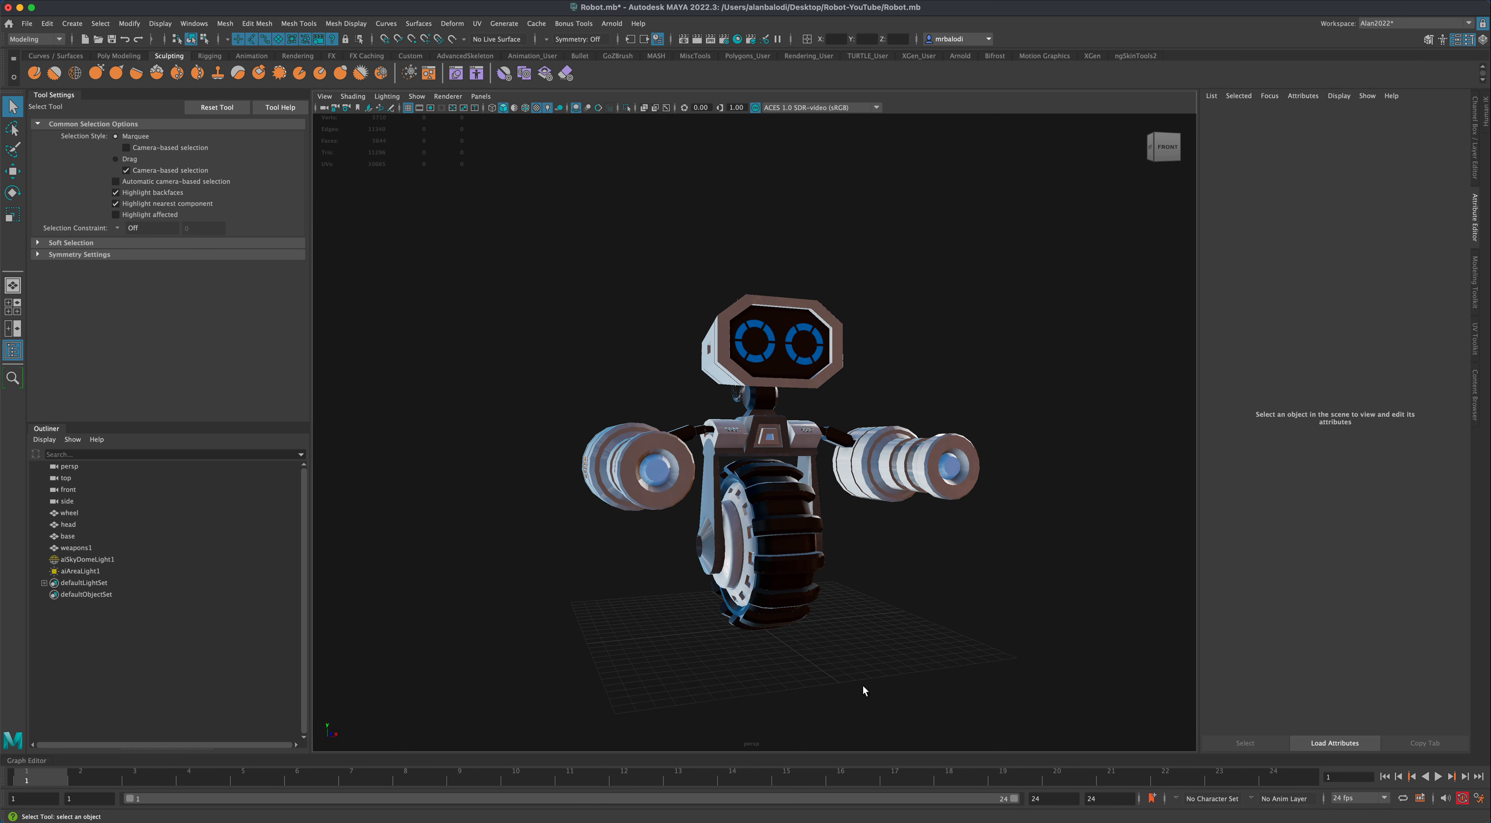
# - Select the robot's wheel and isolate it in the perspective view
pyautogui.keyDown('alt'); pyautogui.moveTo(817, 589); pyautogui.dragTo(823, 590); pyautogui.keyUp('alt')
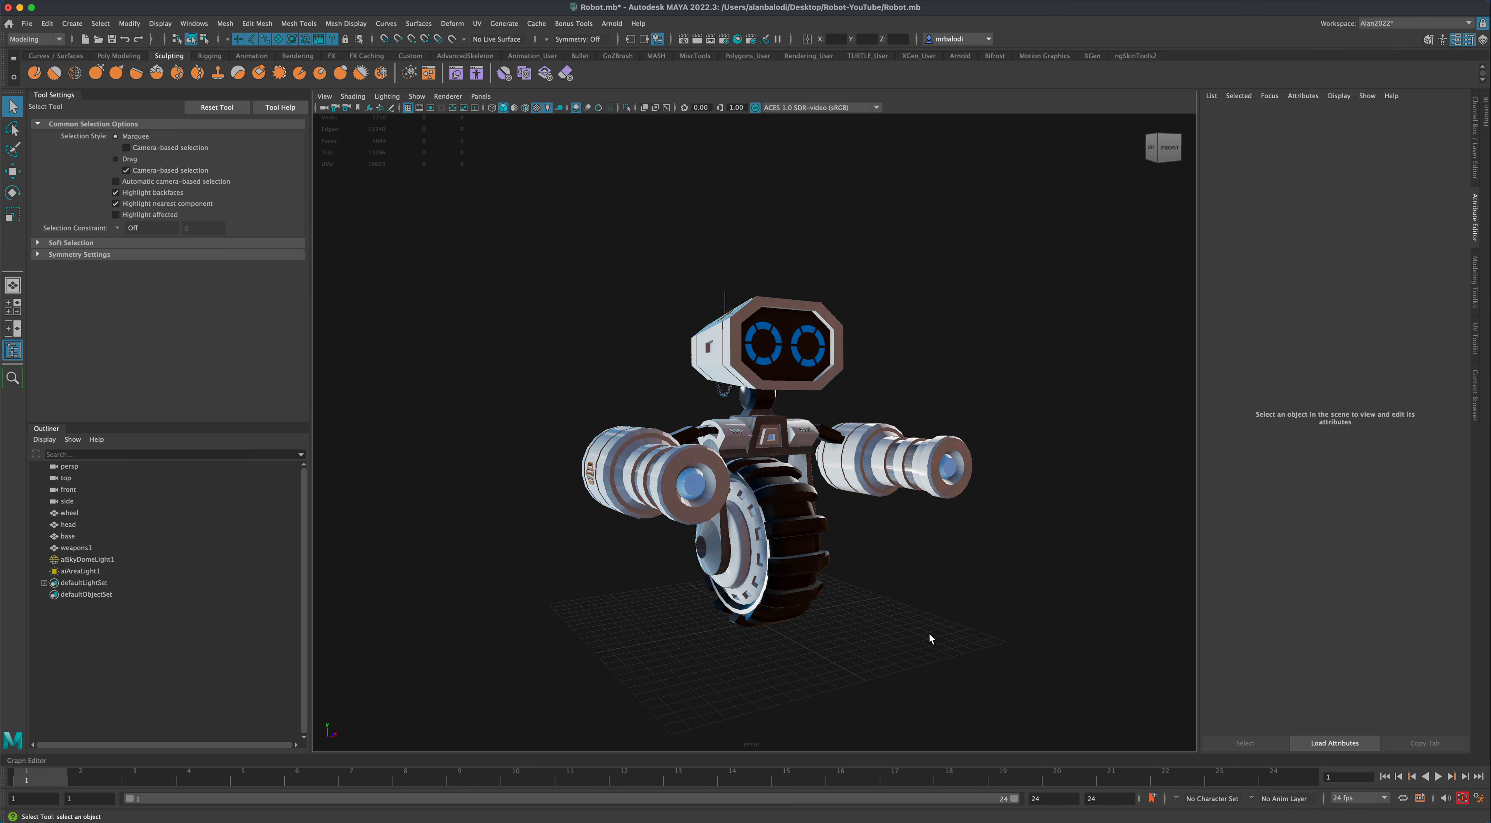
pyautogui.scroll(5, 916, 627)
pyautogui.keyDown('alt'); pyautogui.moveTo(931, 633); pyautogui.dragTo(930, 634); pyautogui.keyUp('alt')
pyautogui.scroll(-3, 930, 636)
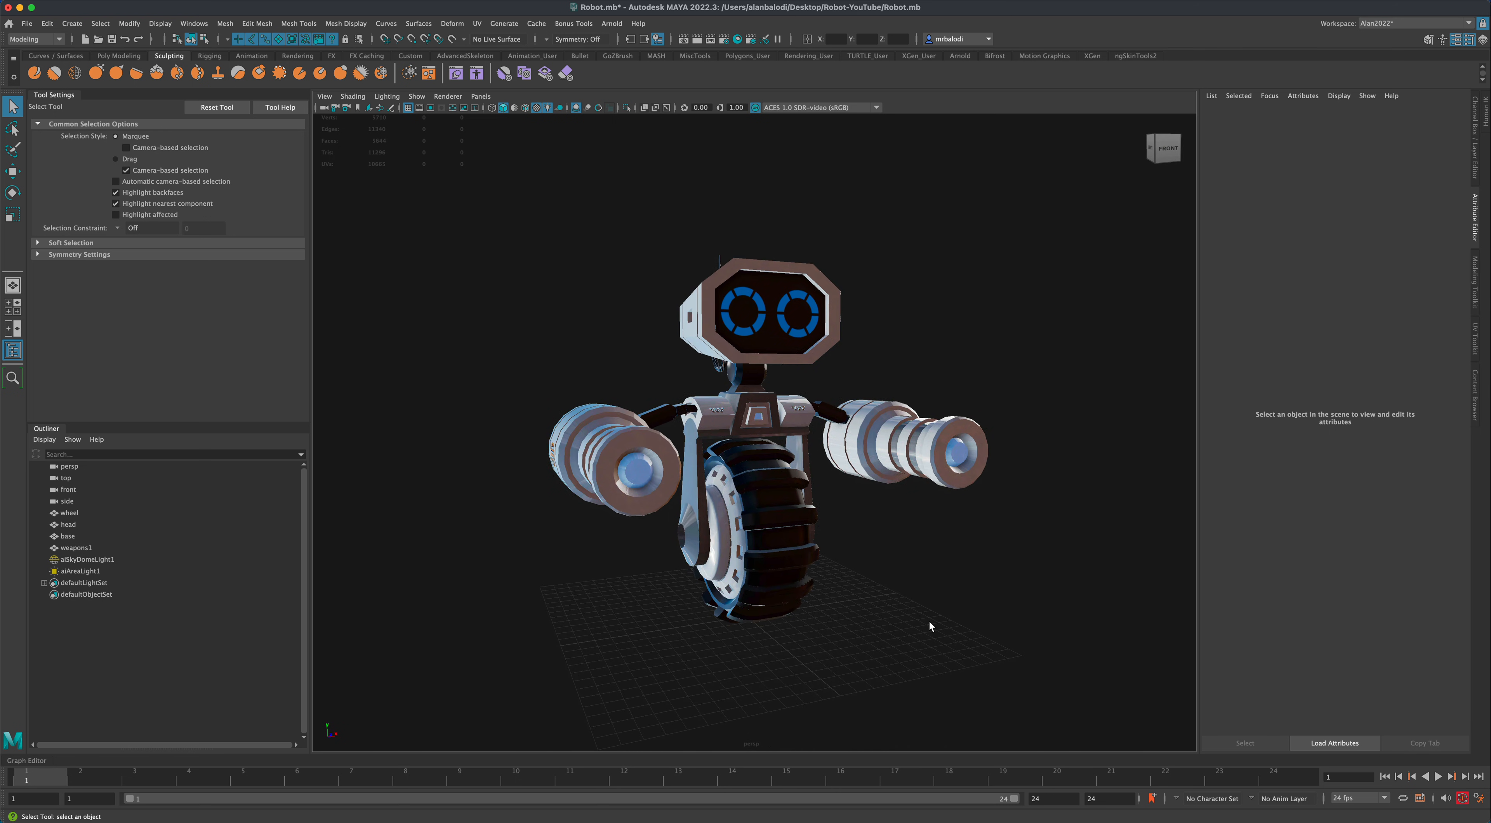
pyautogui.keyDown('alt'); pyautogui.moveTo(930, 626); pyautogui.dragTo(880, 627); pyautogui.keyUp('alt')
pyautogui.click(736, 564)
pyautogui.moveTo(592, 586)
pyautogui.keyDown('alt'); pyautogui.mouseDown()
pyautogui.moveTo(556, 585)
pyautogui.moveTo(588, 573)
pyautogui.mouseUp(); pyautogui.keyUp('alt')
pyautogui.keyDown('alt'); pyautogui.moveTo(465, 330); pyautogui.dragTo(466, 332); pyautogui.keyUp('alt')
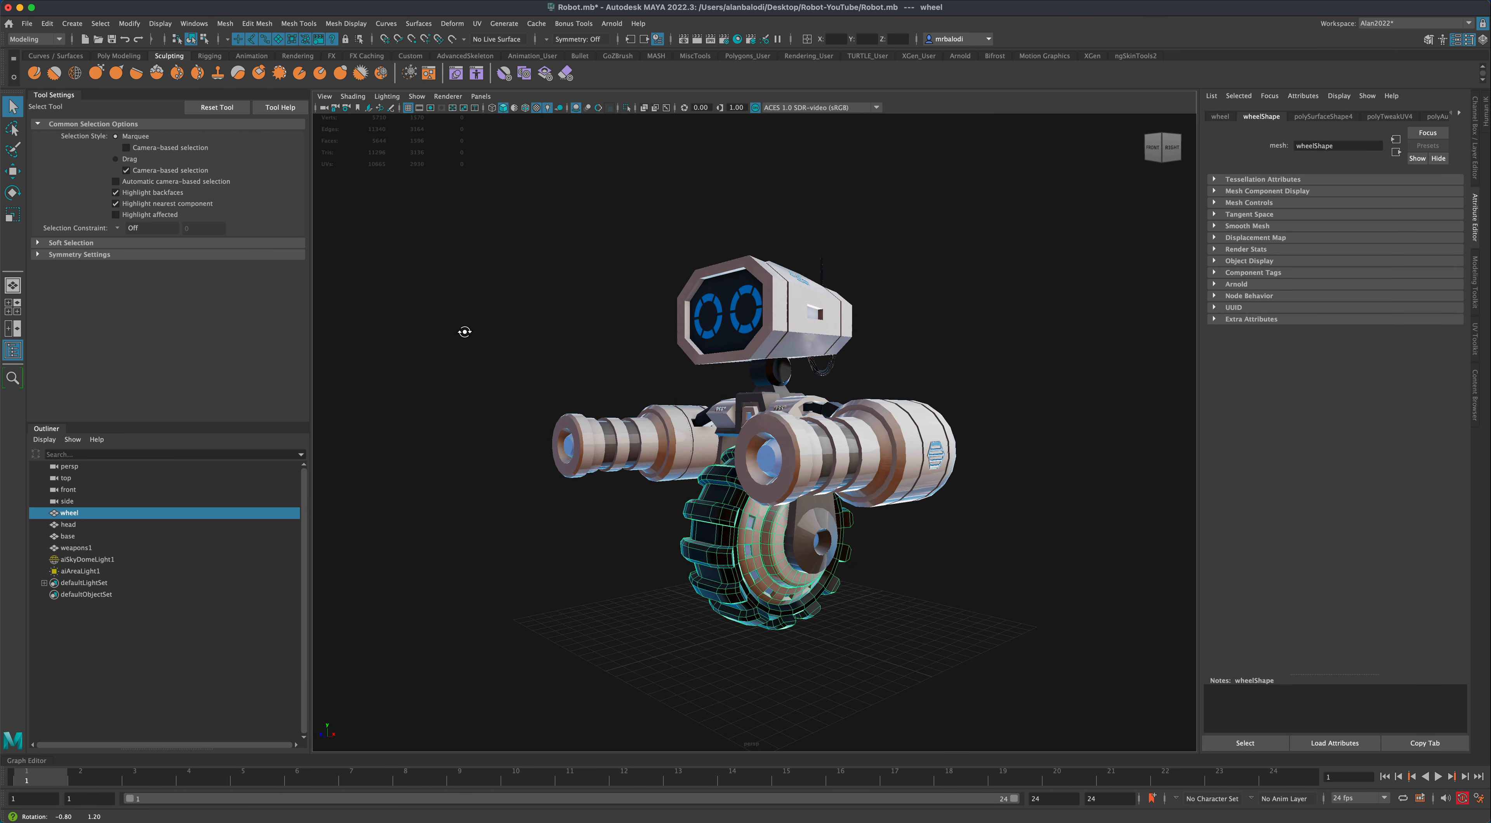
pyautogui.keyDown('alt'); pyautogui.moveTo(447, 429); pyautogui.dragTo(444, 436, button='middle'); pyautogui.keyUp('alt')
pyautogui.scroll(3, 445, 434)
pyautogui.keyDown('alt'); pyautogui.moveTo(446, 432); pyautogui.dragTo(449, 432); pyautogui.keyUp('alt')
pyautogui.moveTo(435, 348)
pyautogui.keyDown('alt'); pyautogui.mouseDown()
pyautogui.moveTo(510, 340)
pyautogui.moveTo(449, 343)
pyautogui.mouseUp(); pyautogui.keyUp('alt')
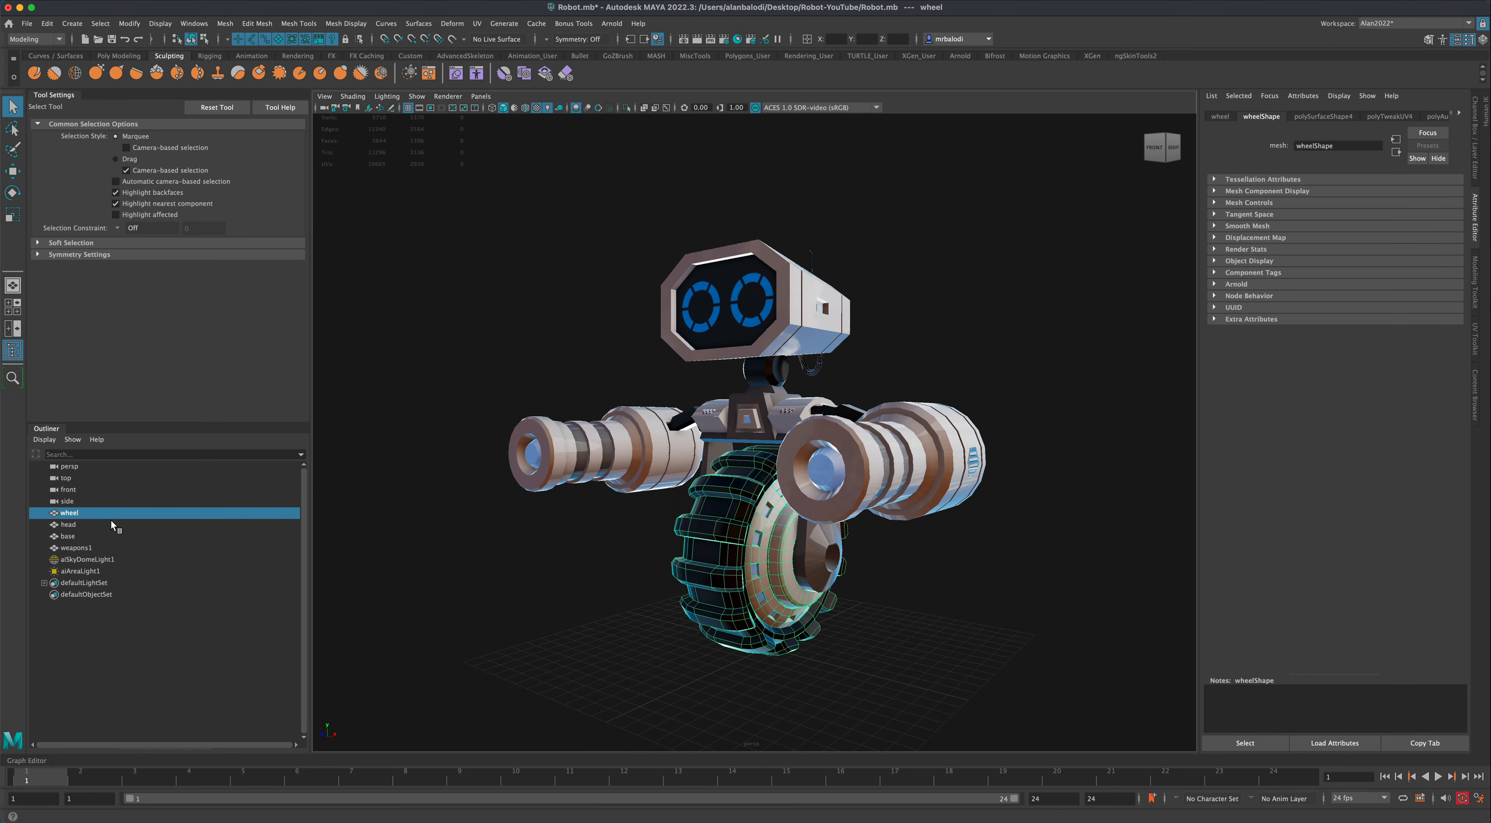
pyautogui.click(626, 107)
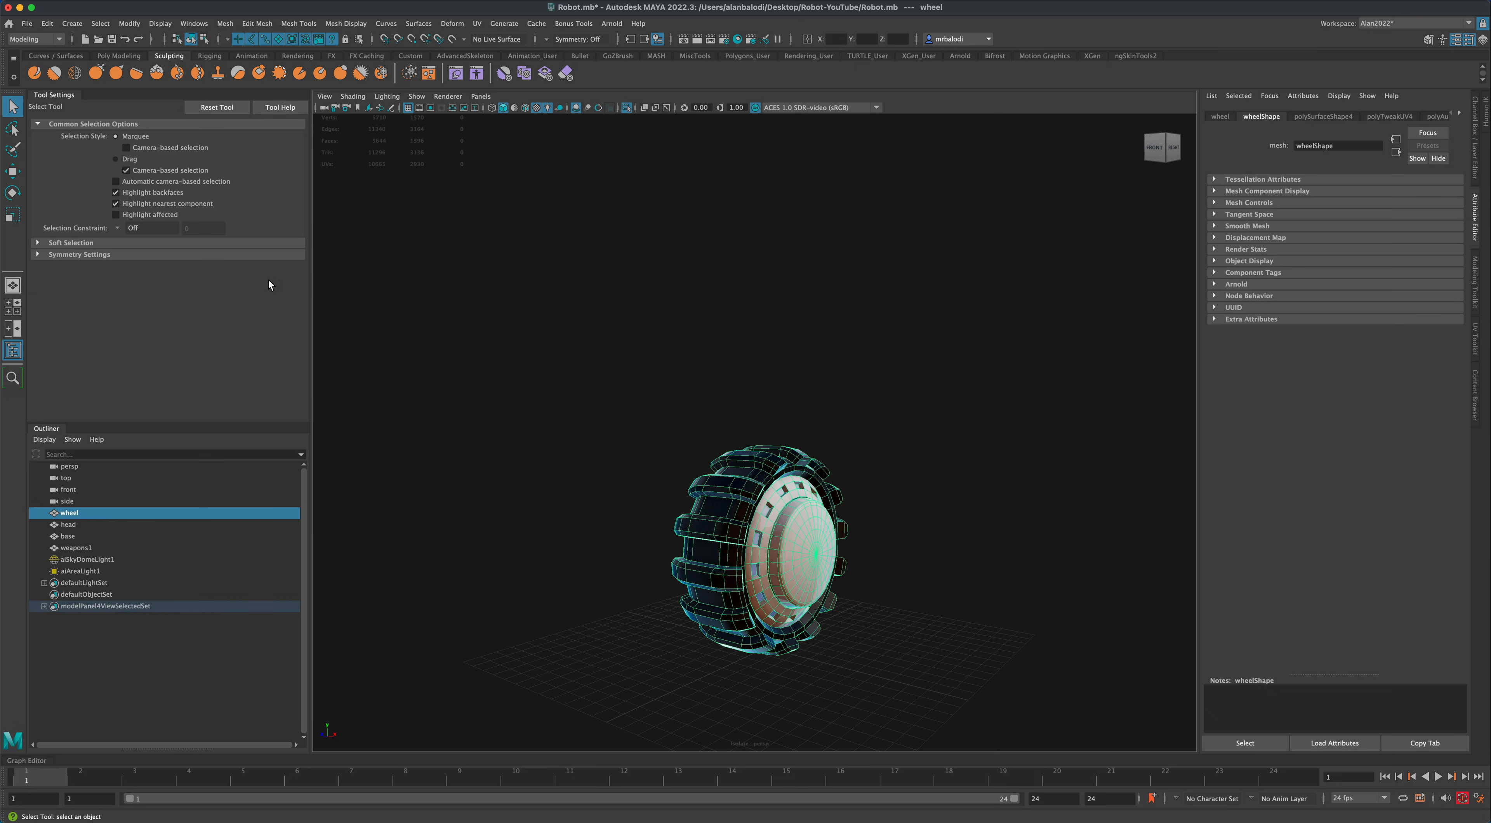
# - Activate the Move tool on the wheel and switch to the four-view layout
pyautogui.click(13, 171)
pyautogui.moveTo(547, 466)
pyautogui.keyDown('alt'); pyautogui.mouseDown()
pyautogui.moveTo(503, 463)
pyautogui.moveTo(537, 462)
pyautogui.mouseUp(); pyautogui.keyUp('alt')
pyautogui.press('space')
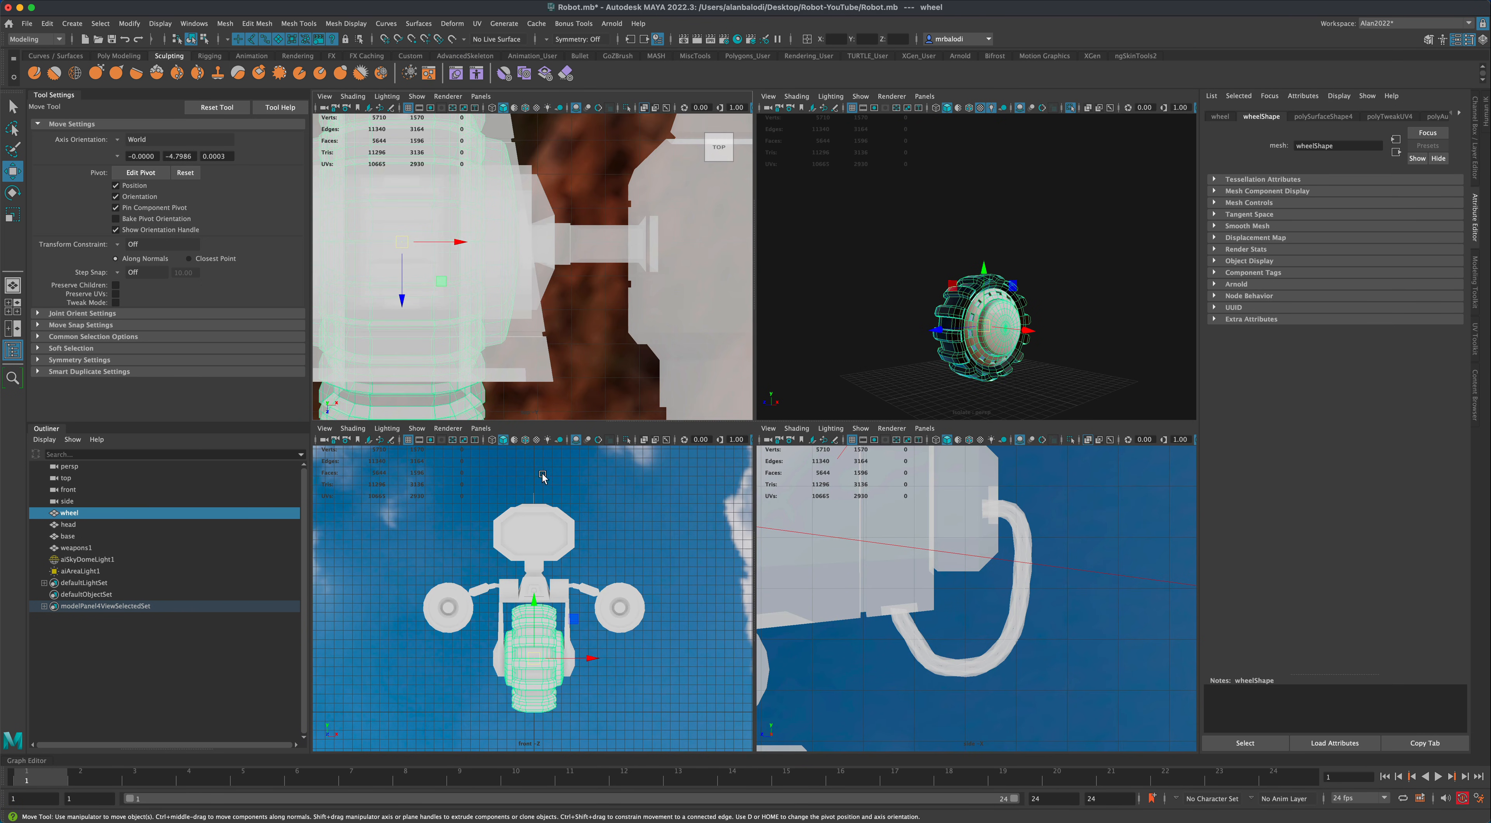
# - Hide the lights in the front view and show the robot with the default material and wireframe on shaded
pyautogui.click(417, 428)
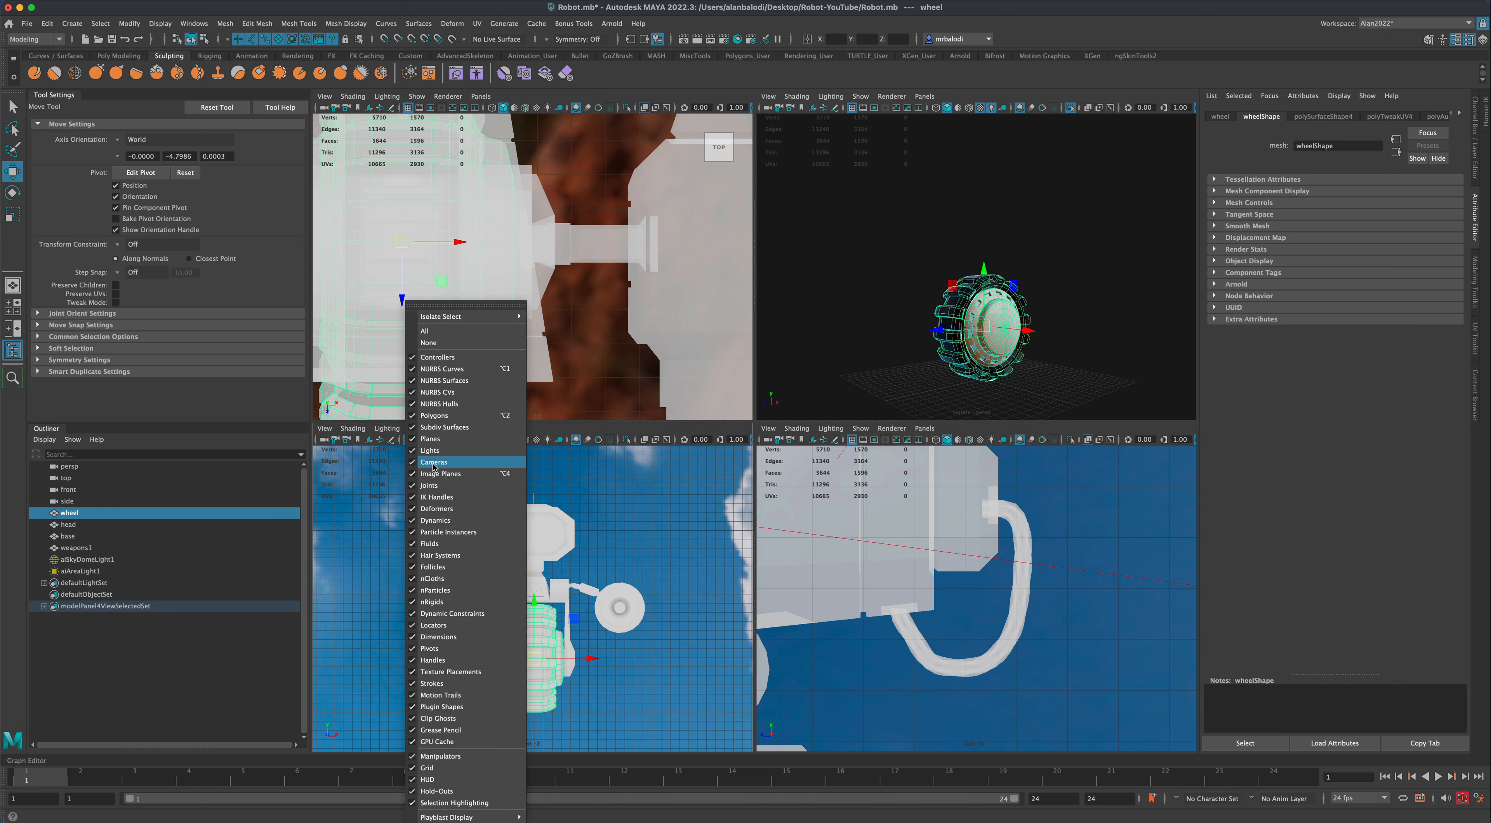
pyautogui.click(430, 451)
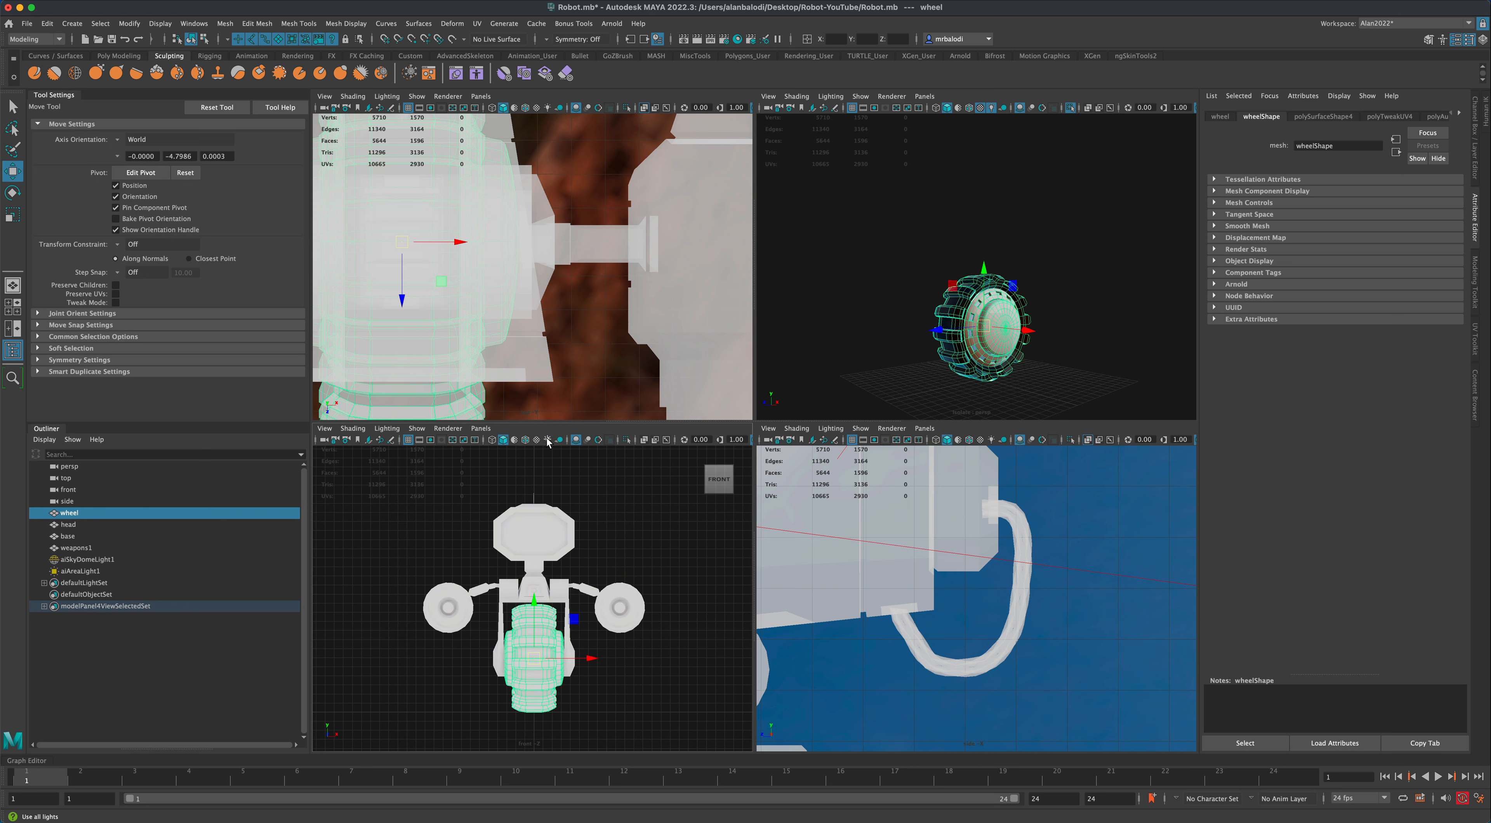
pyautogui.click(516, 440)
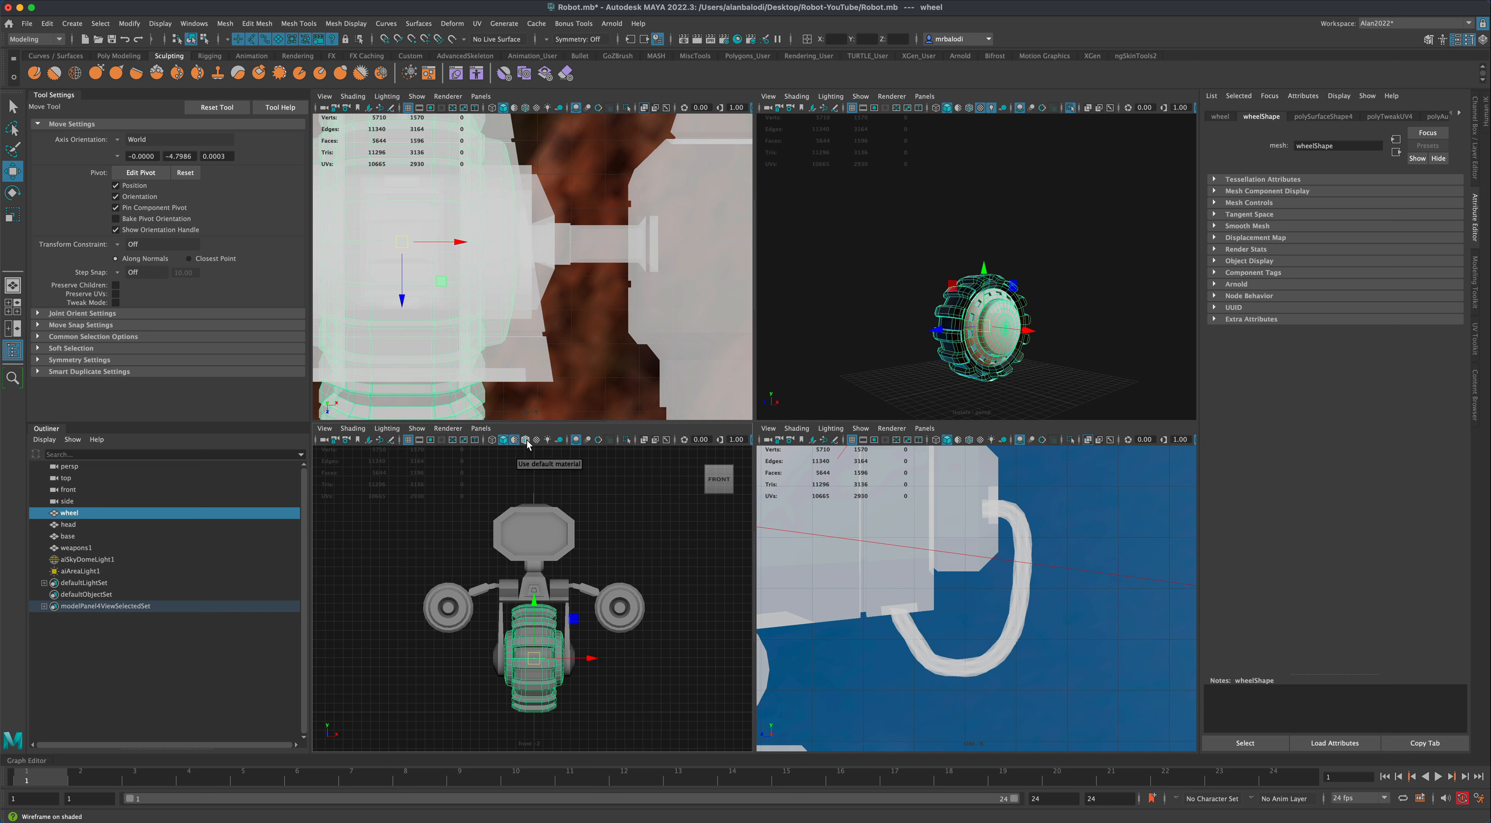
pyautogui.click(528, 442)
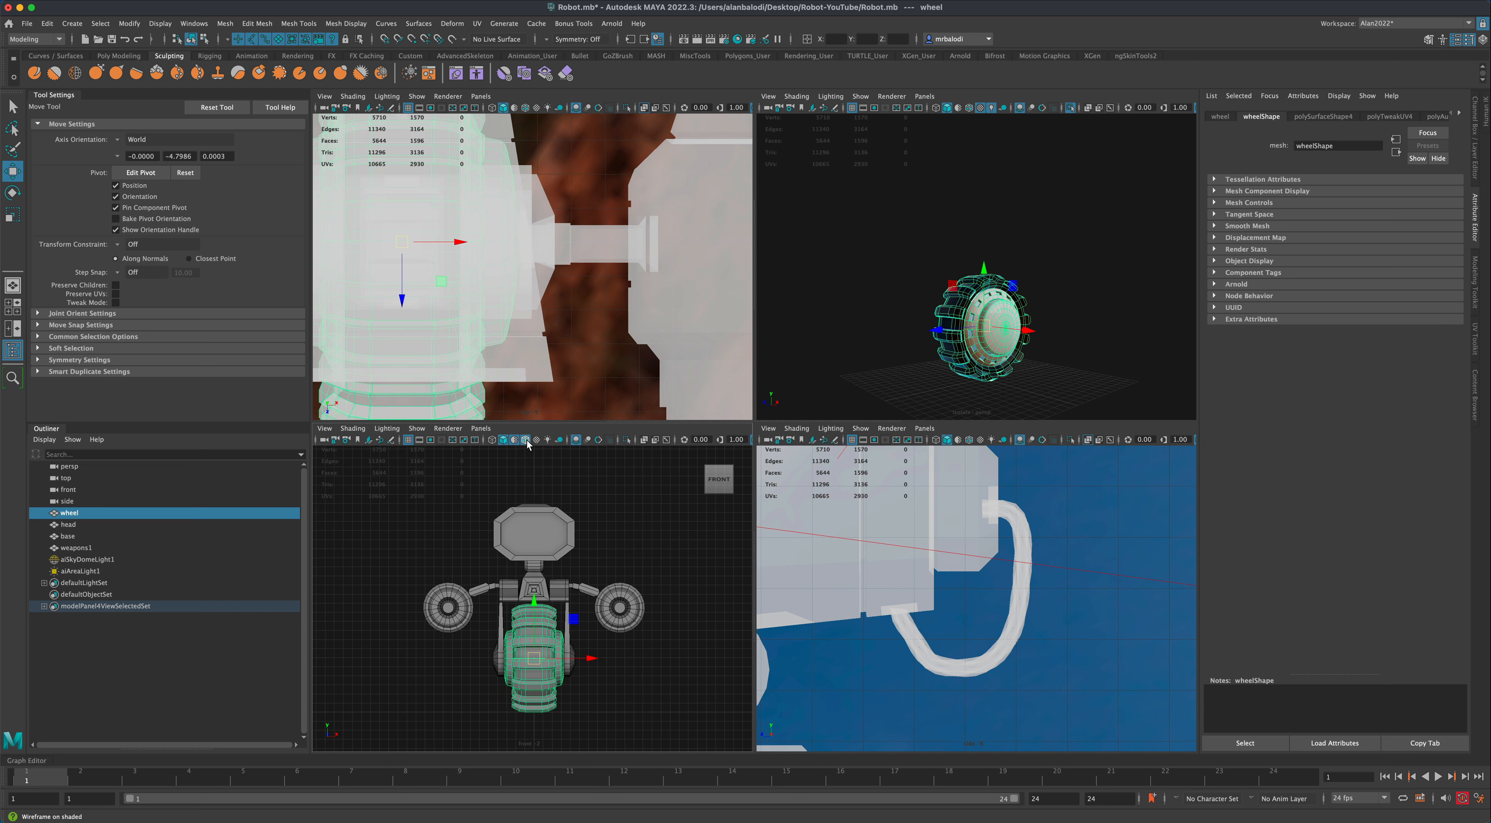
pyautogui.click(613, 527)
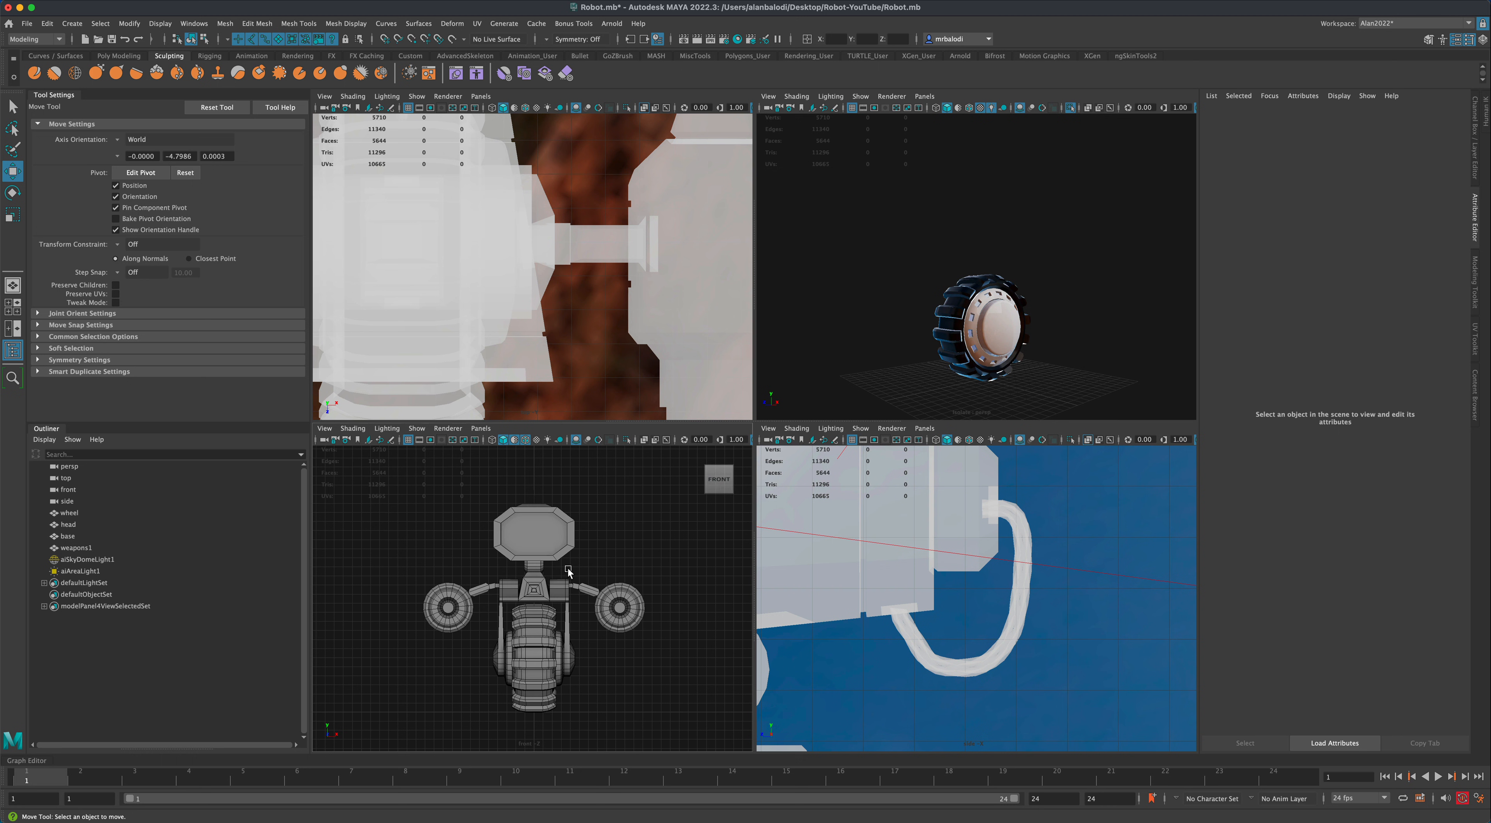
pyautogui.scroll(4, 600, 612)
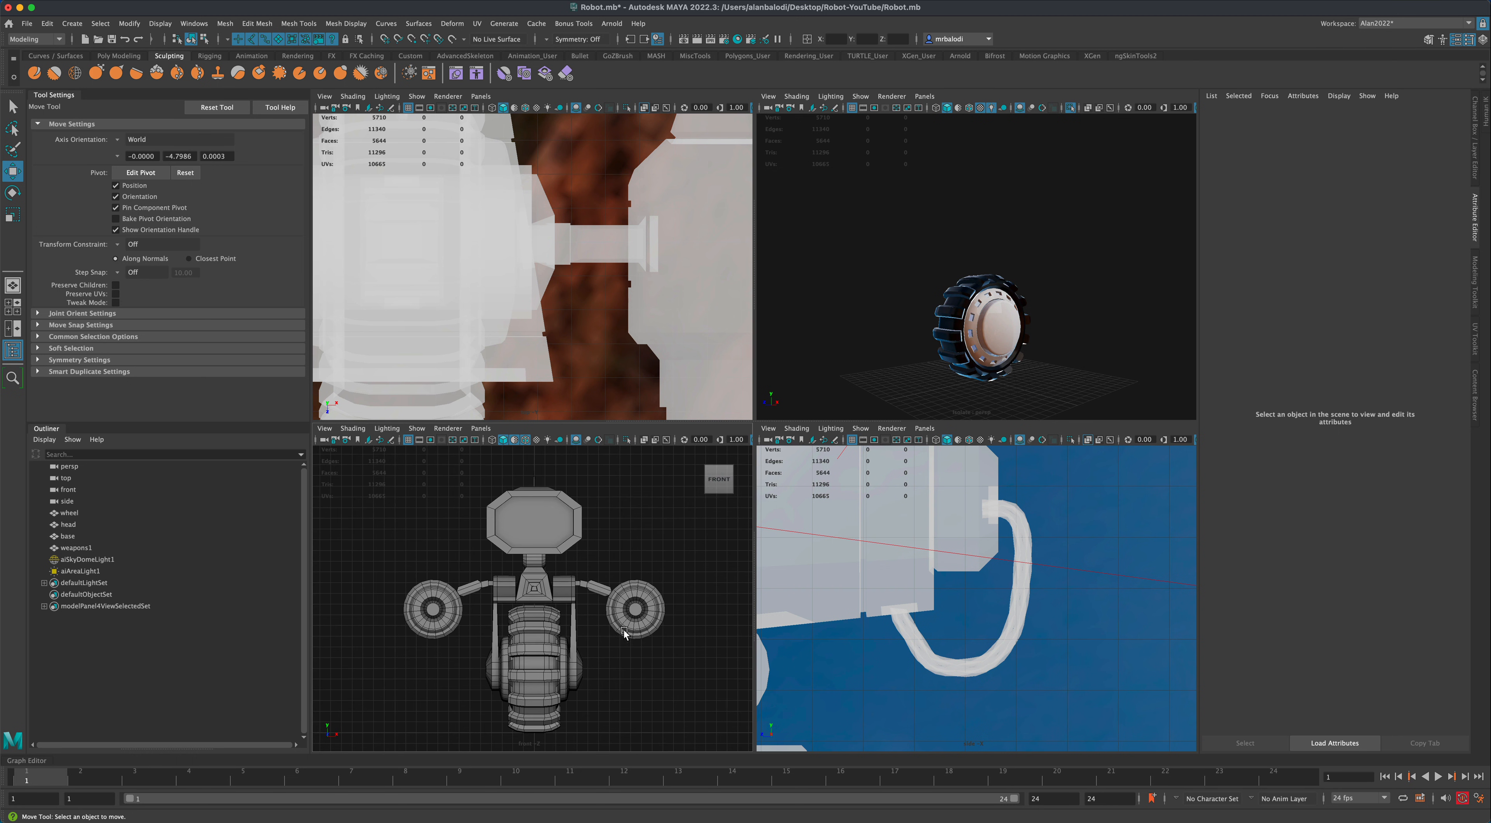
pyautogui.scroll(4, 1071, 370)
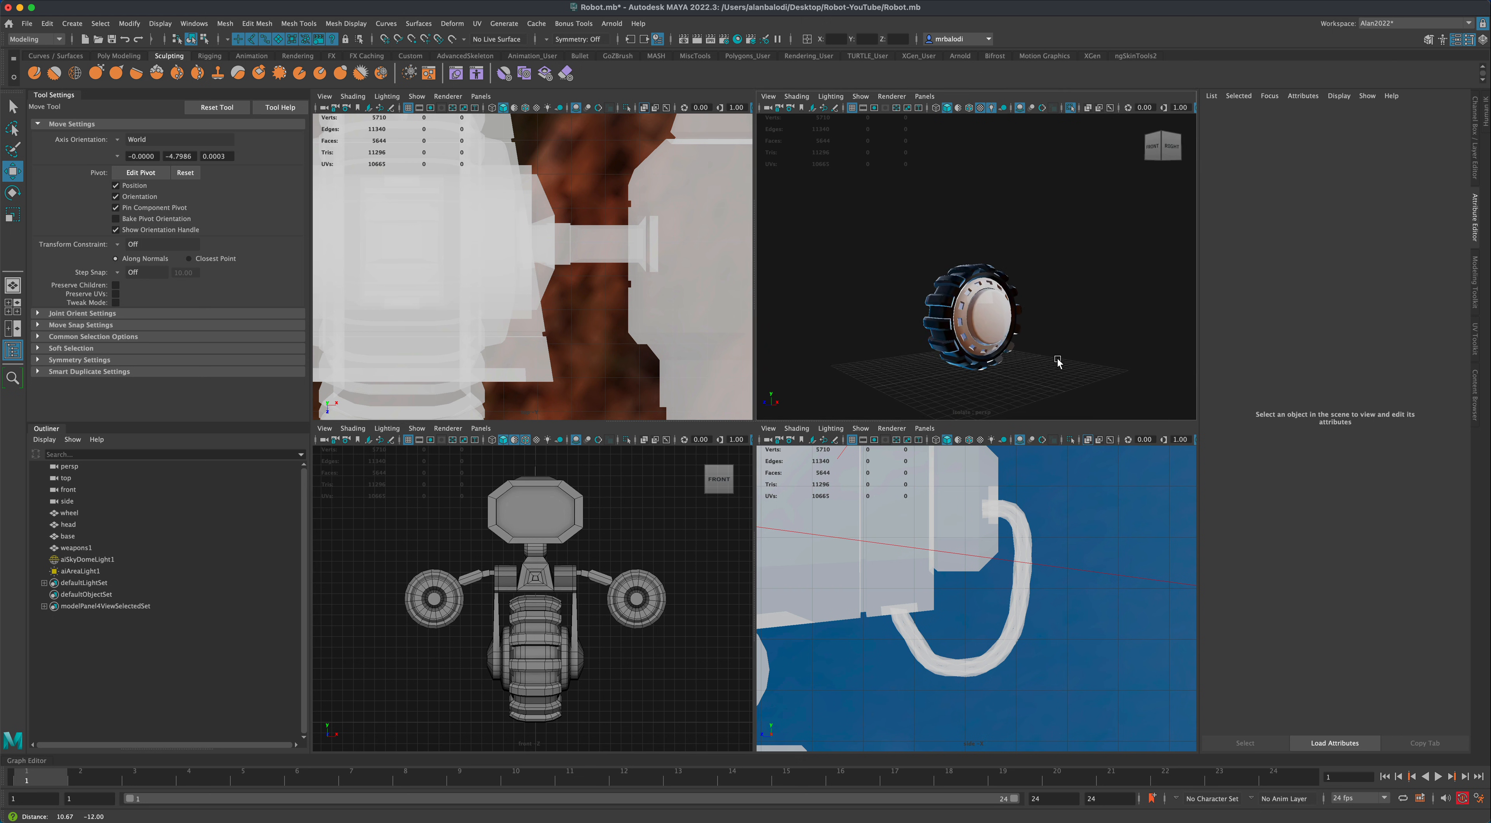
# - Hide the lights in the side view
pyautogui.moveTo(1076, 370)
pyautogui.keyDown('alt'); pyautogui.mouseDown()
pyautogui.moveTo(1045, 372)
pyautogui.moveTo(1080, 372)
pyautogui.moveTo(1096, 336)
pyautogui.moveTo(1077, 348)
pyautogui.mouseUp(); pyautogui.keyUp('alt')
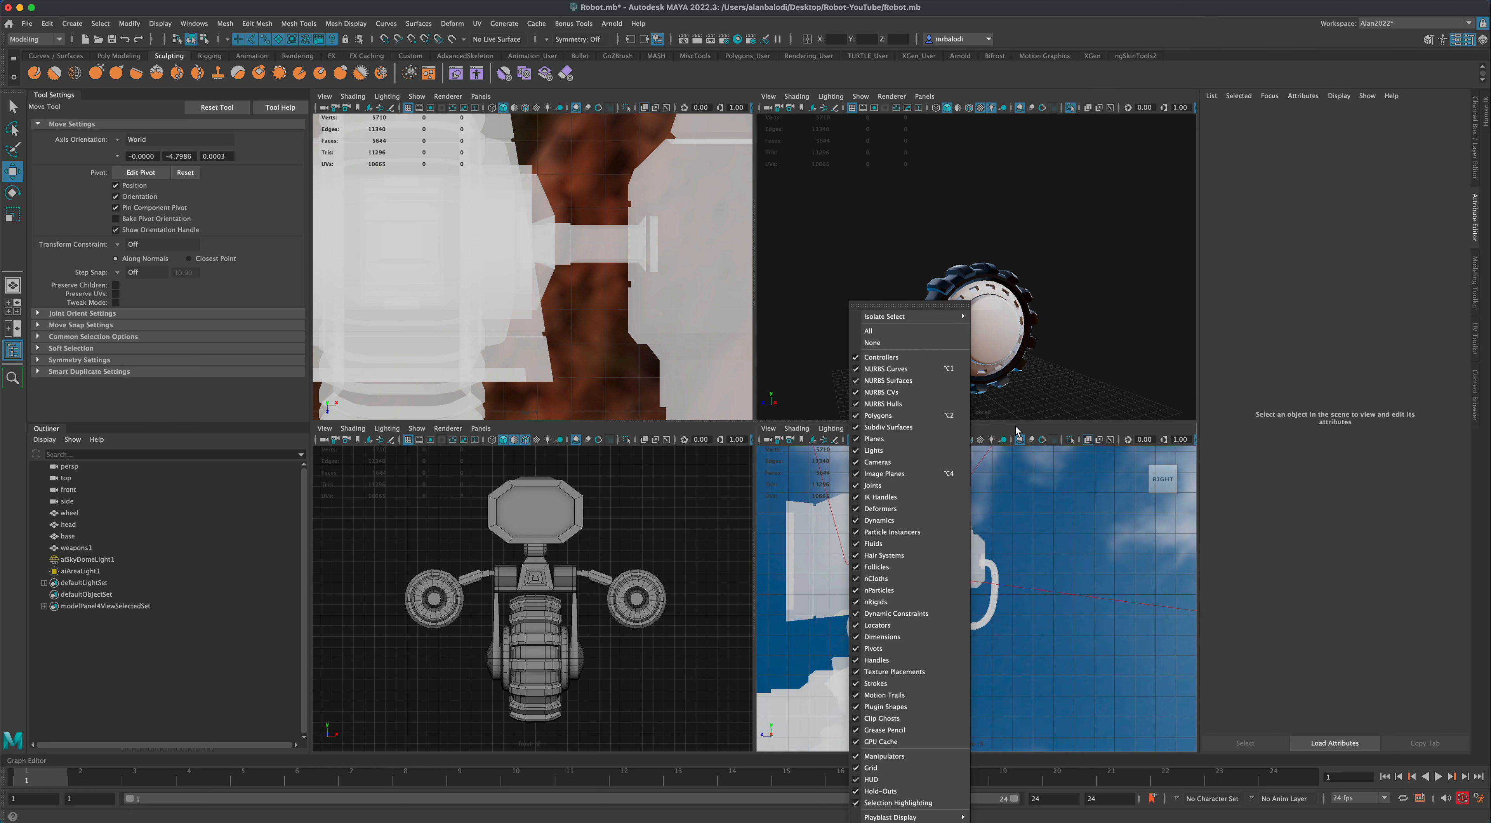
pyautogui.click(1017, 432)
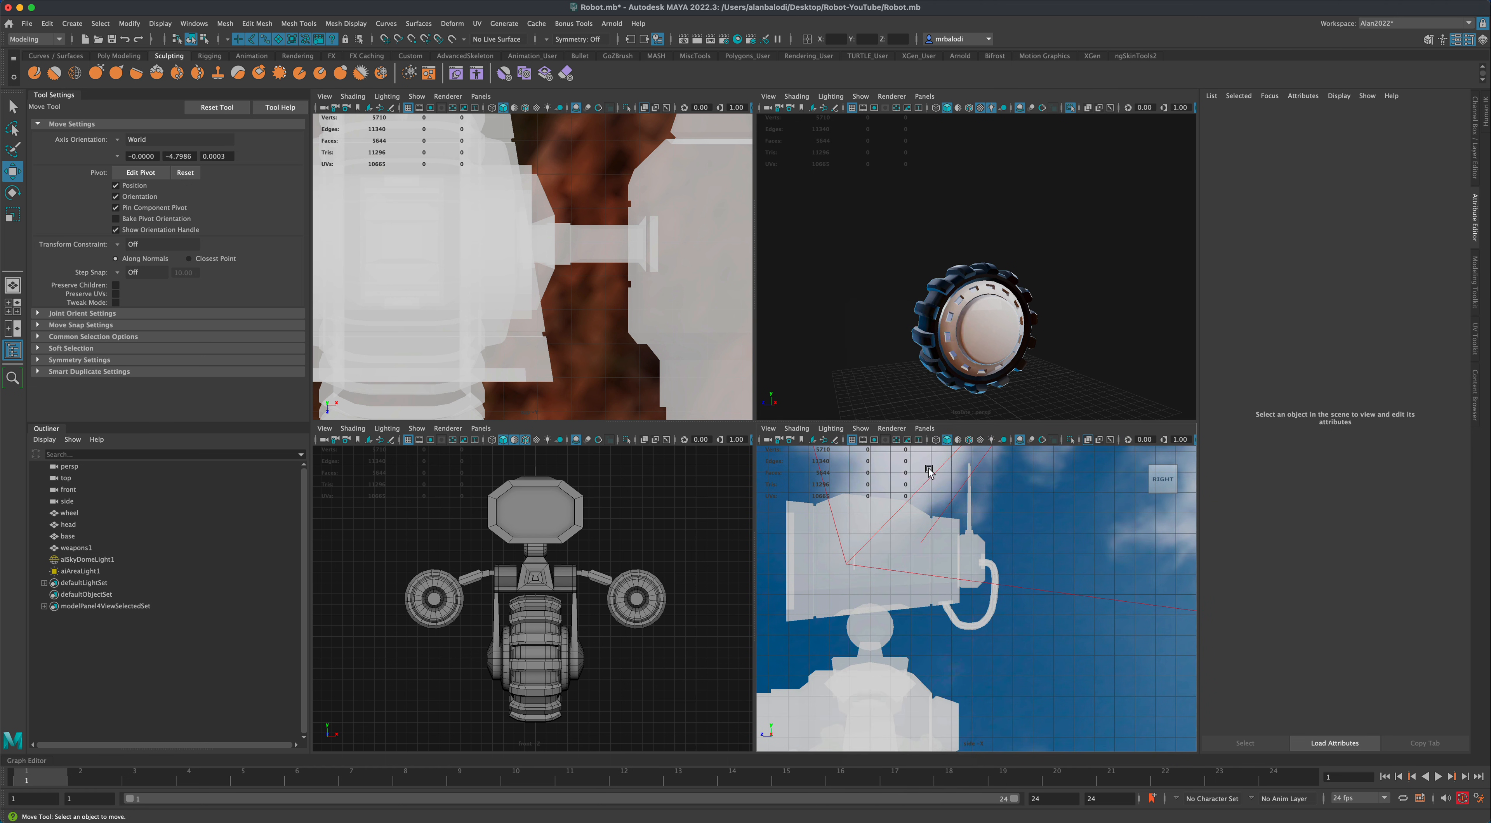
pyautogui.click(860, 428)
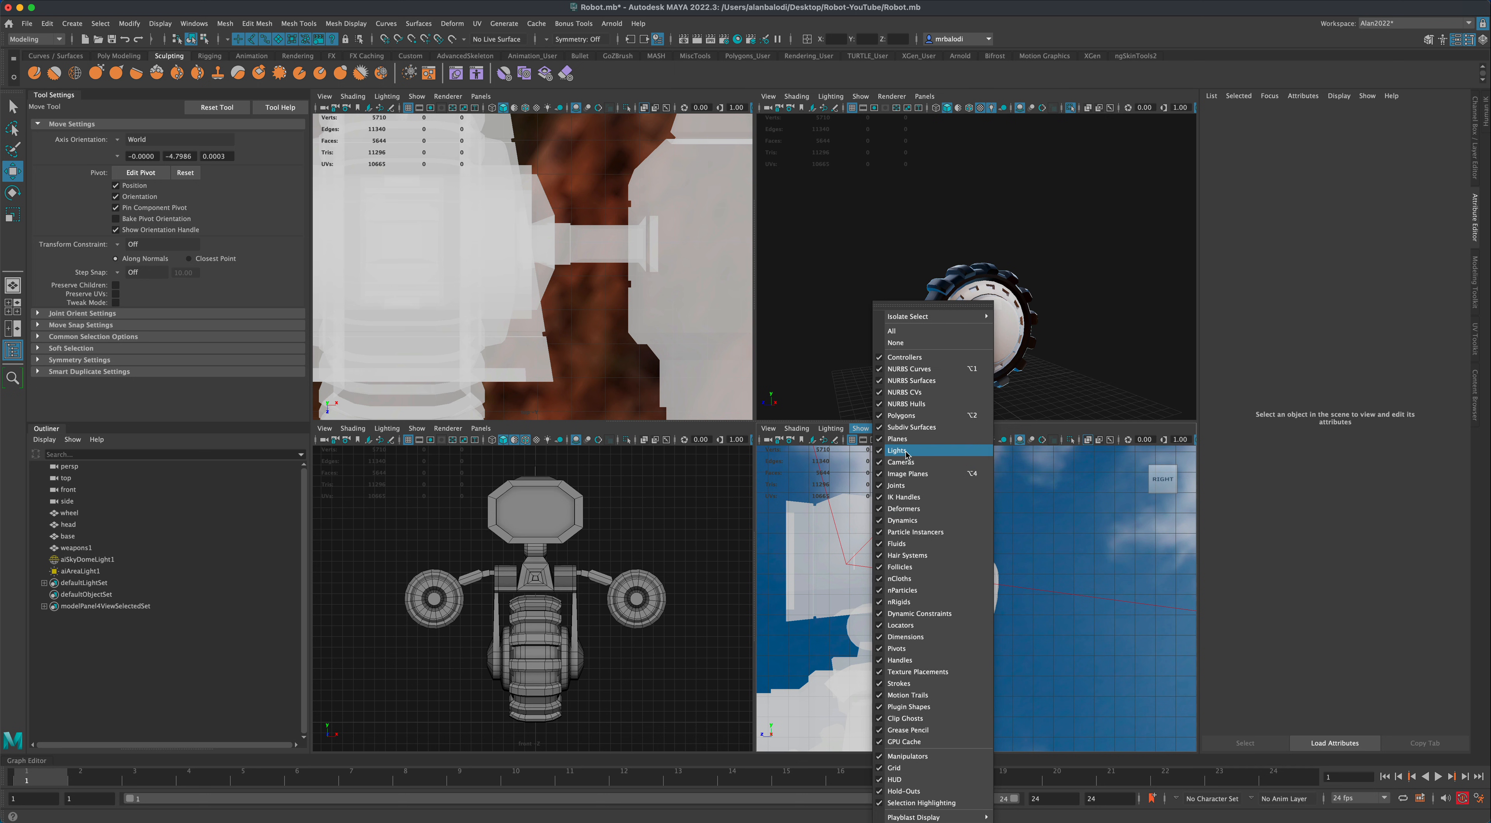
pyautogui.click(905, 452)
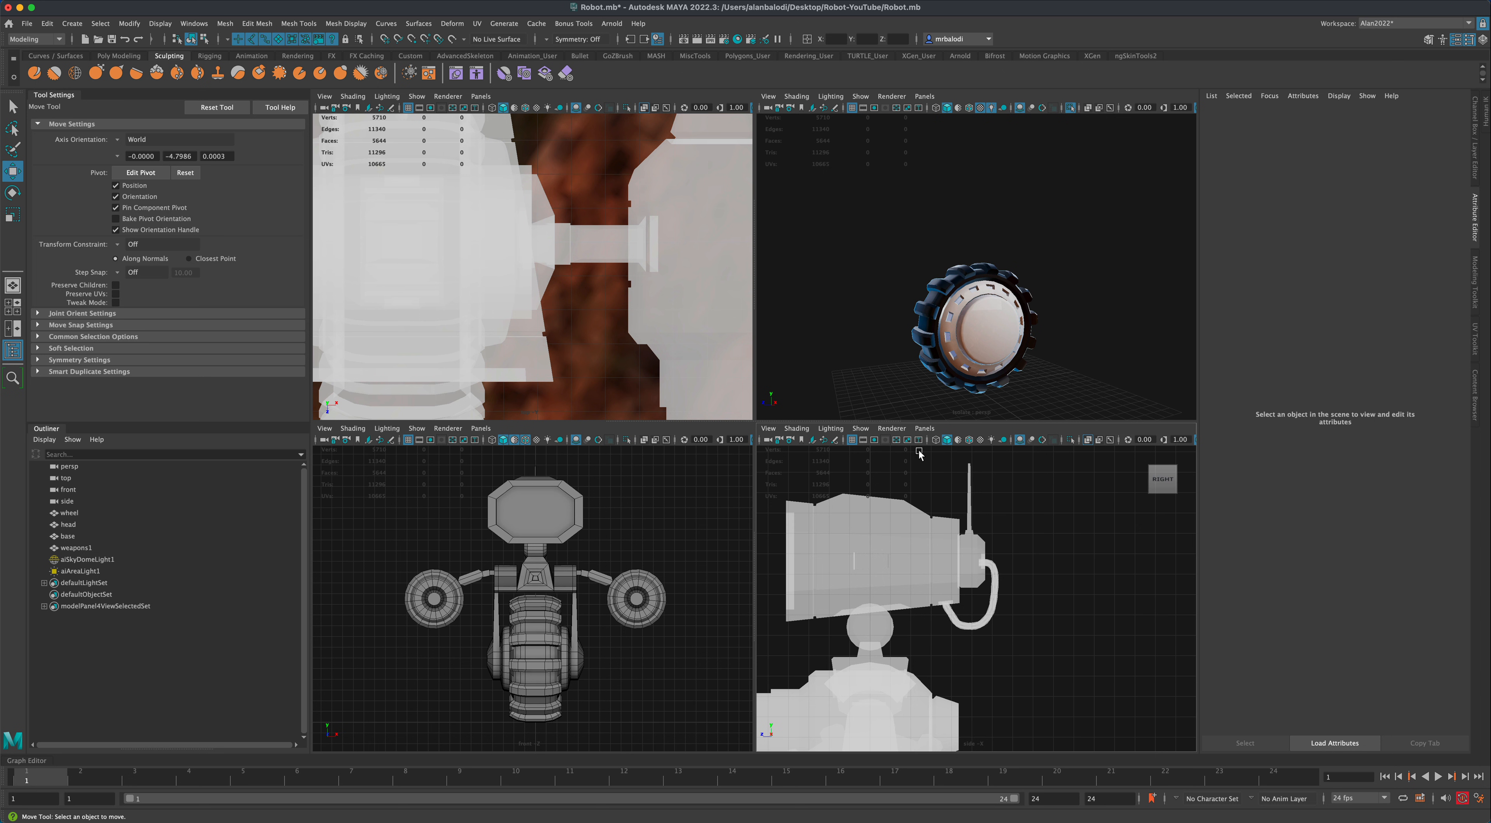
# - Show the robot in the side view with the default material, X-ray off and wireframe on shaded
pyautogui.click(959, 440)
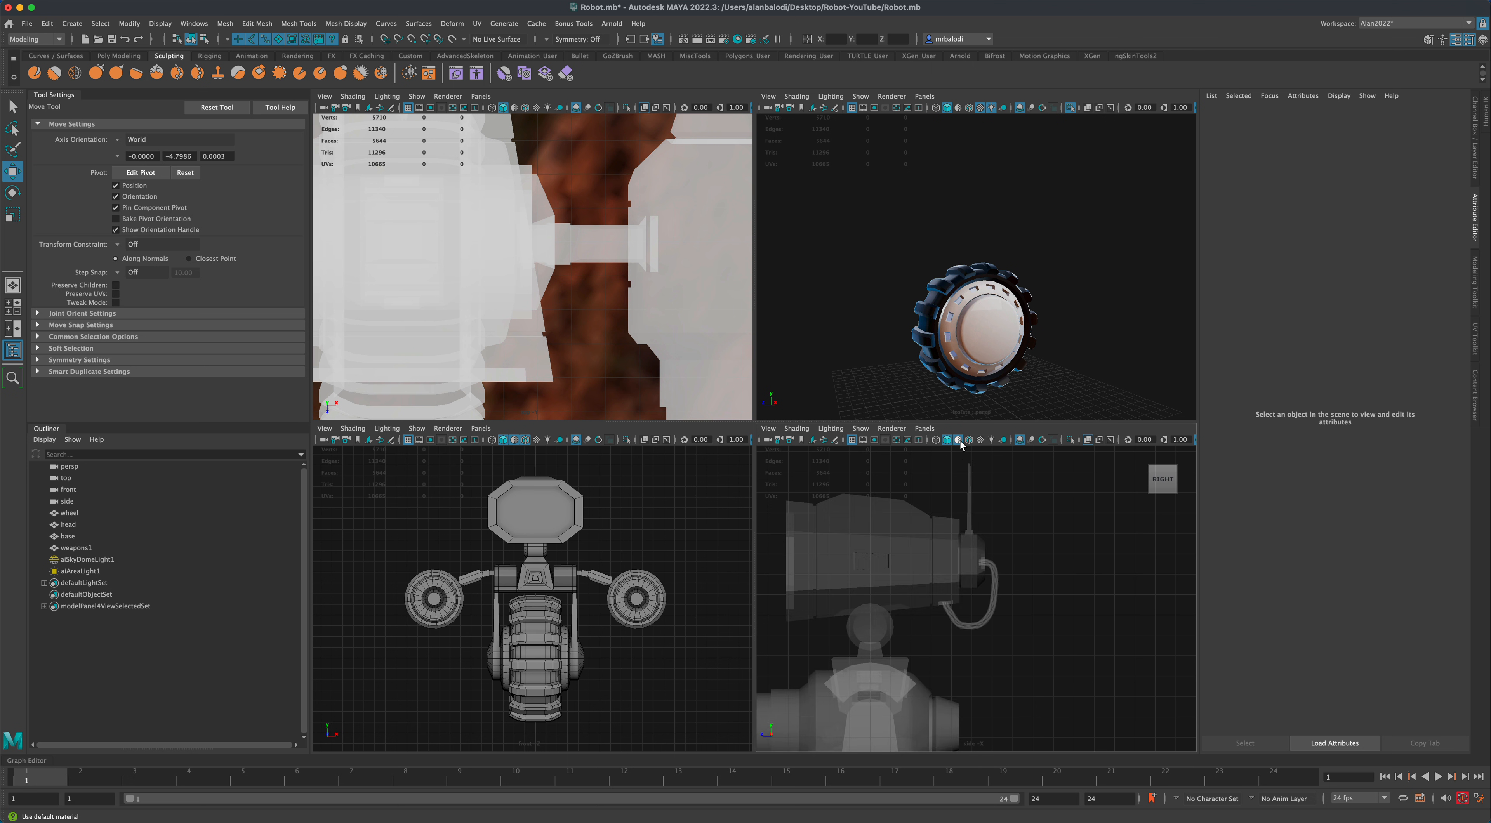
pyautogui.click(1087, 441)
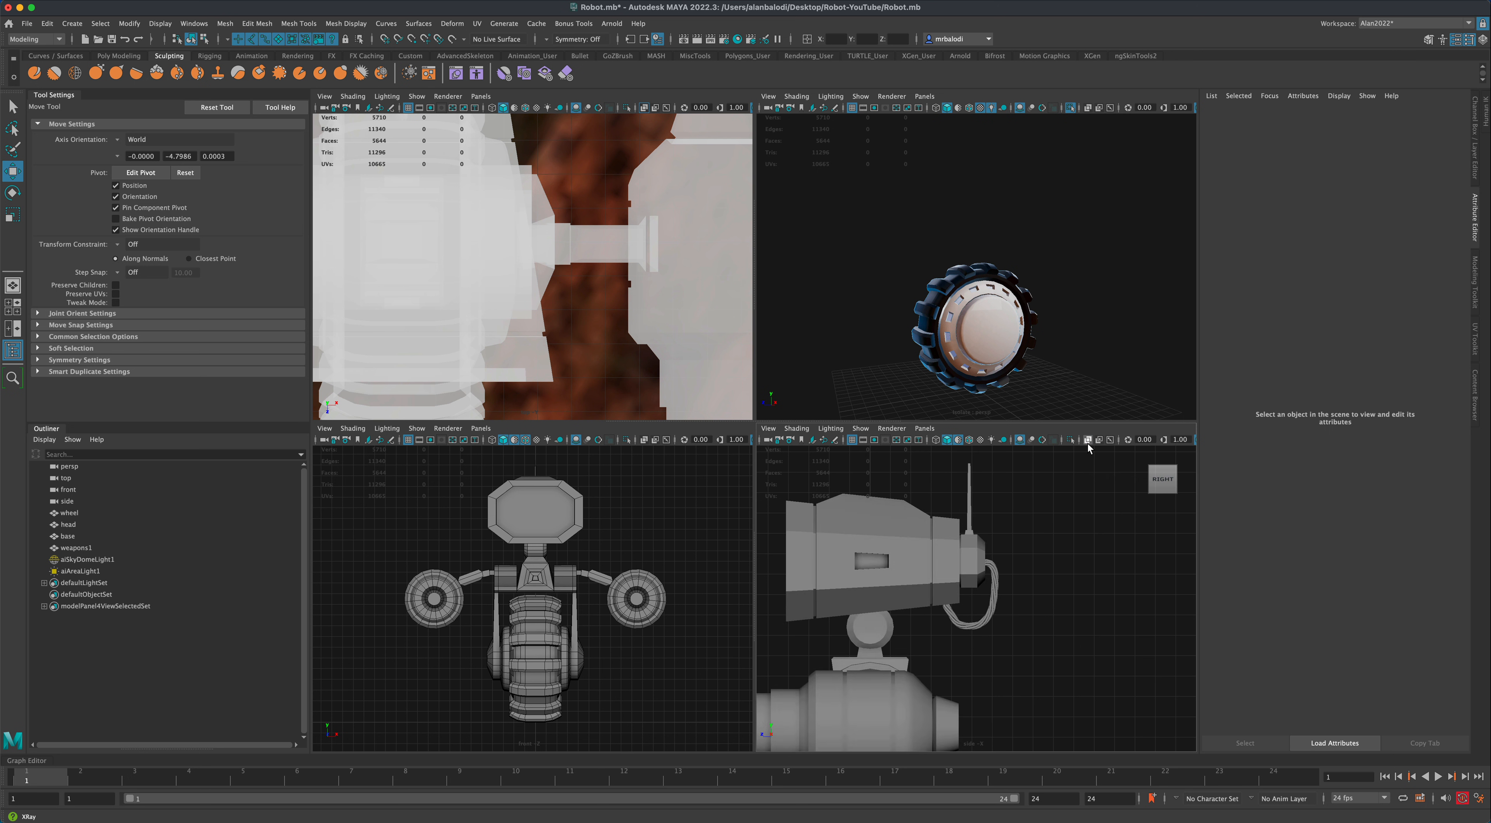
pyautogui.click(970, 441)
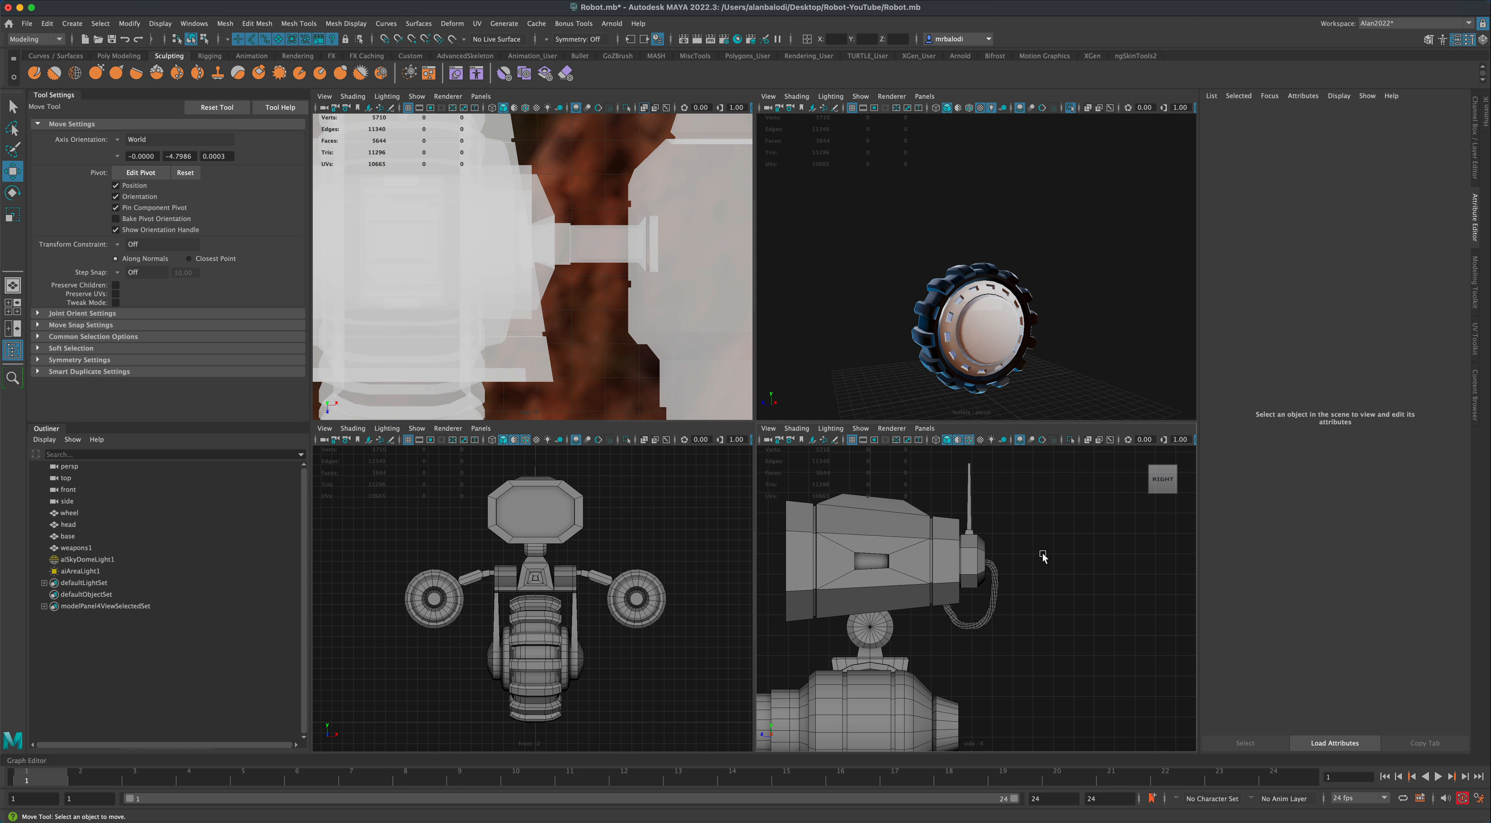
# - Hide the cameras in the side view
pyautogui.press('a')
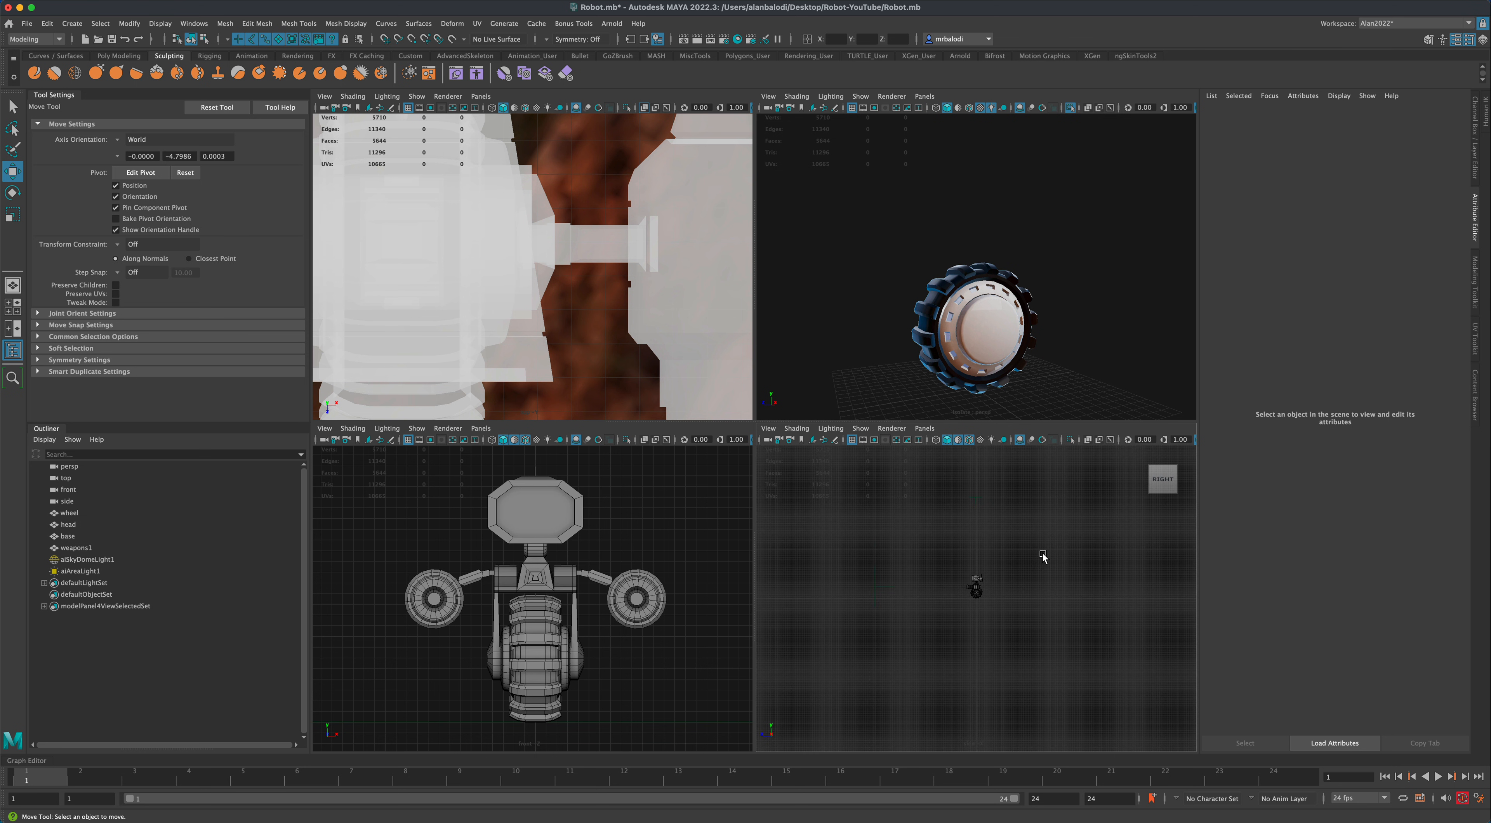
pyautogui.click(12, 106)
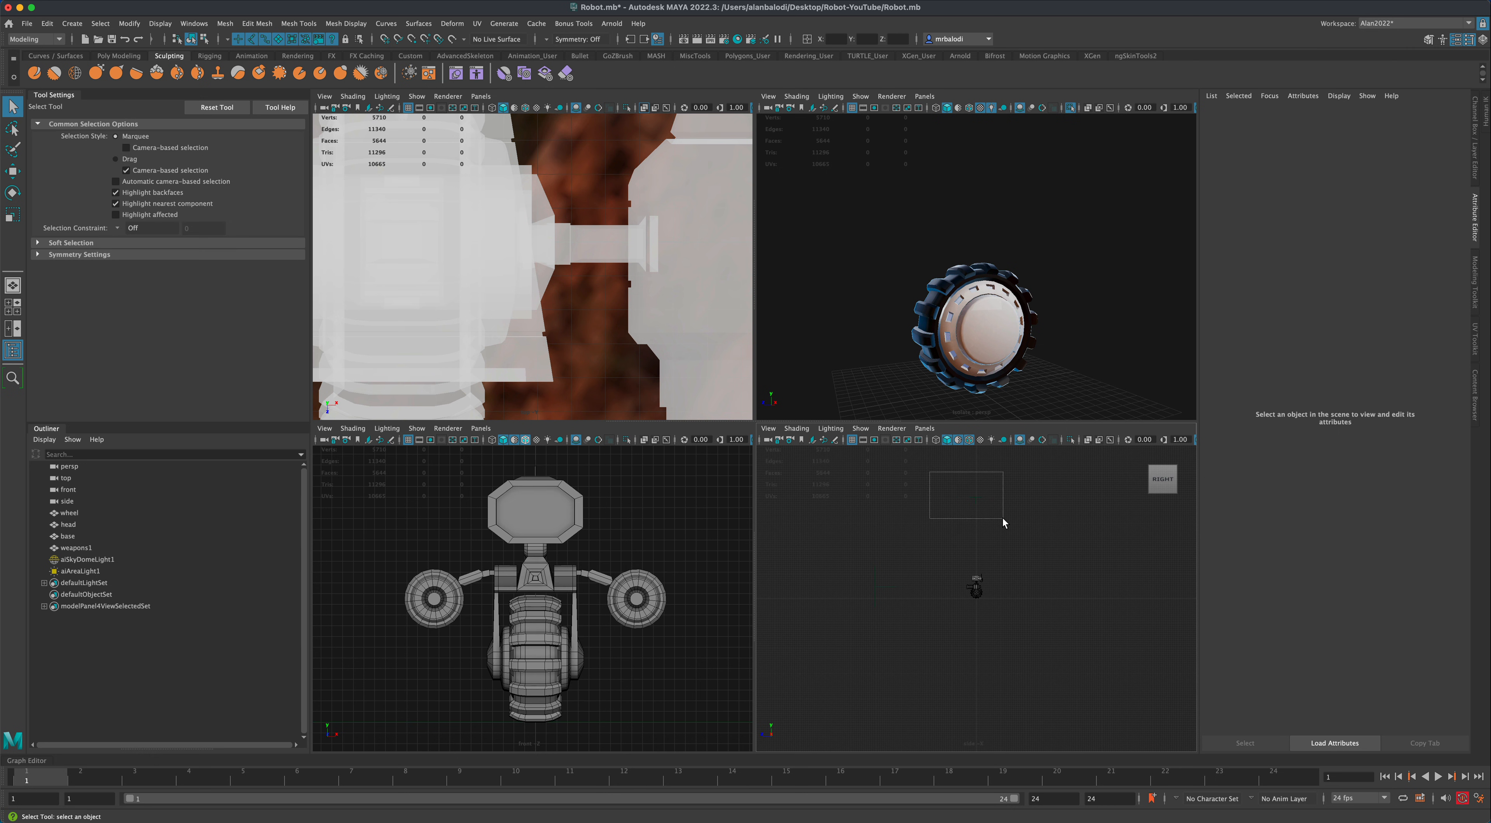
pyautogui.moveTo(1003, 519); pyautogui.dragTo(1004, 519)
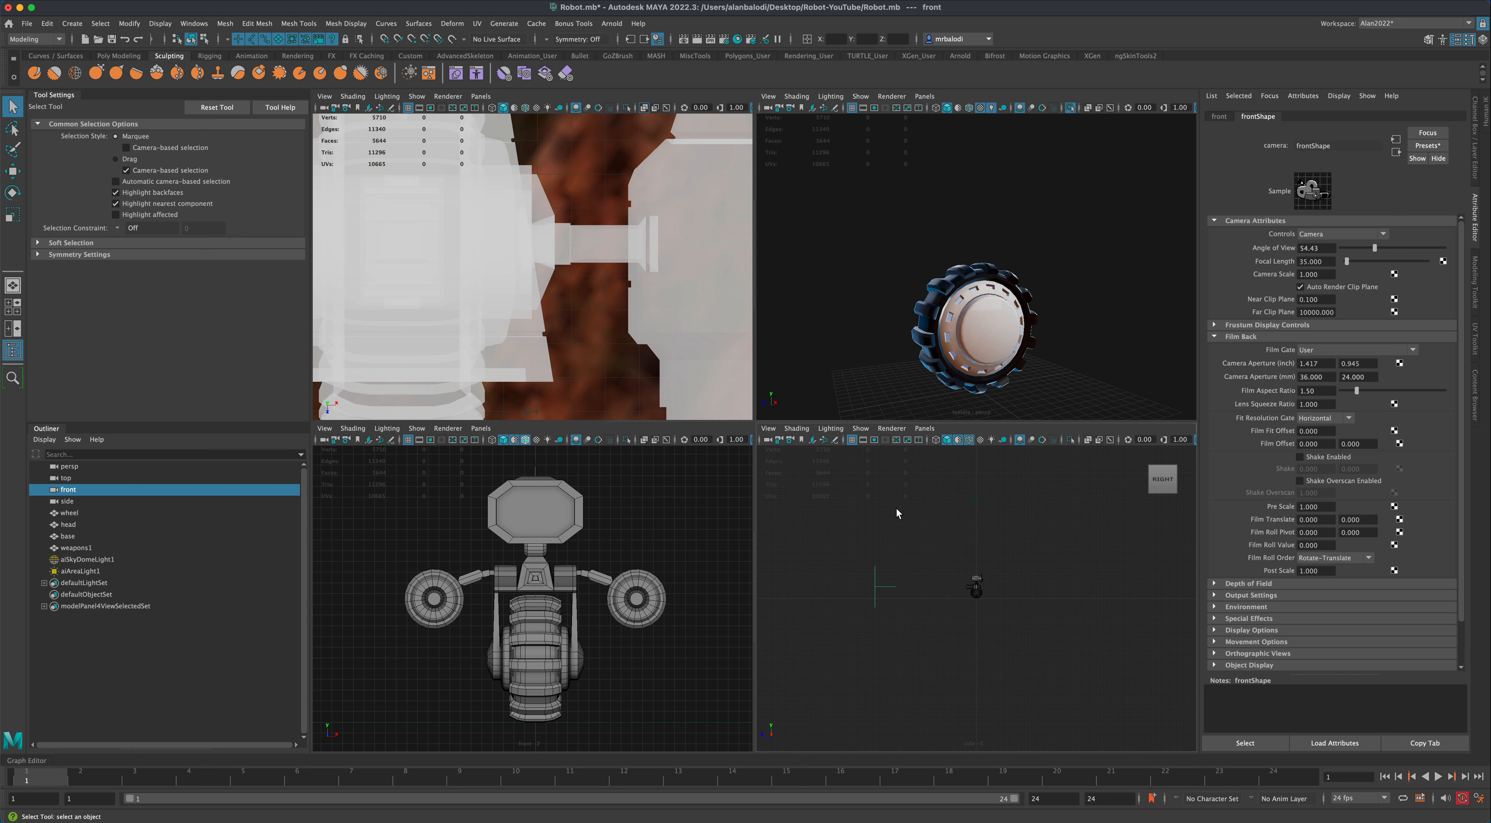
pyautogui.click(859, 429)
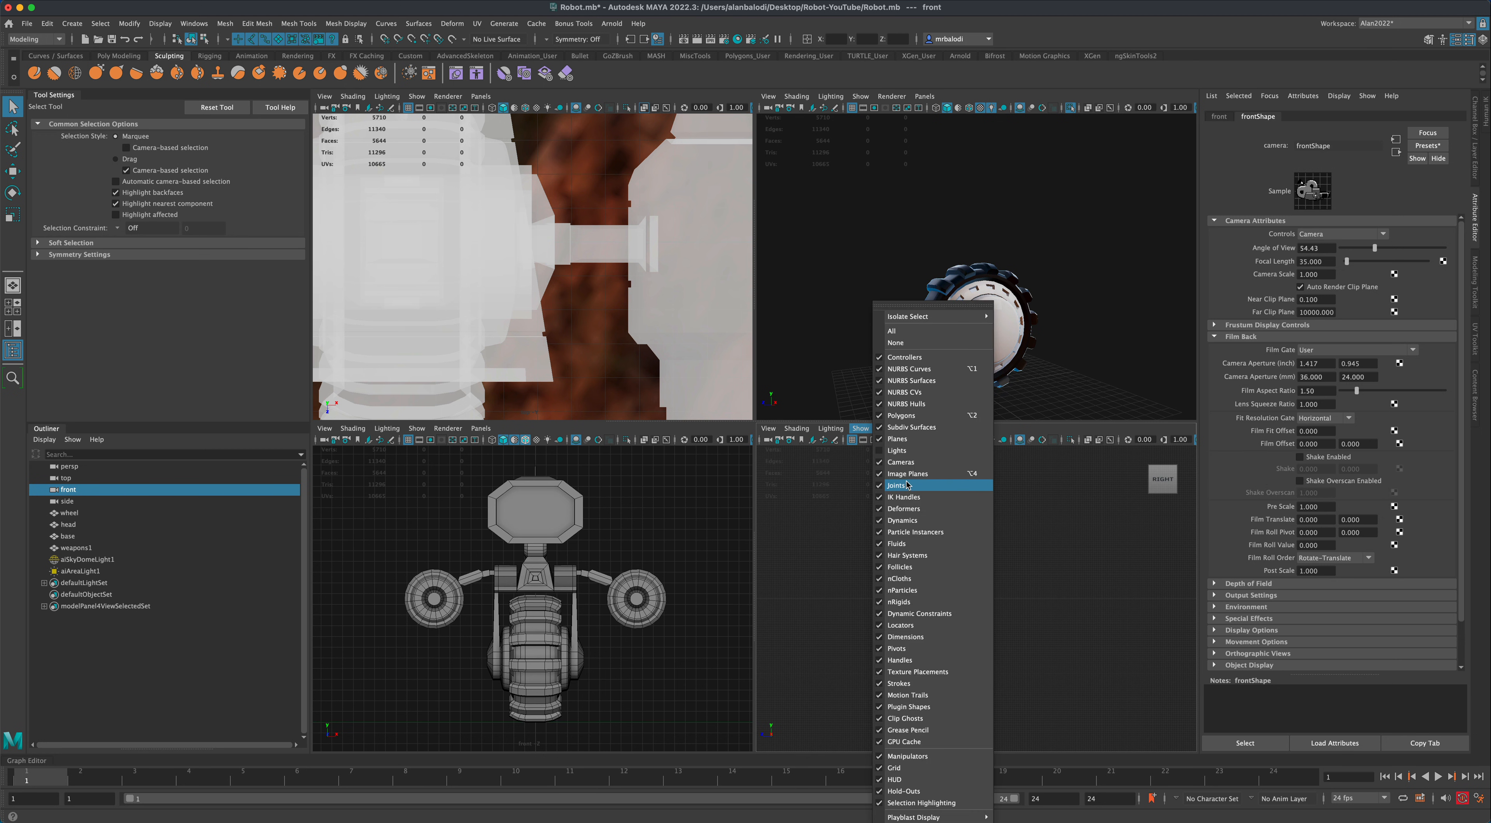
pyautogui.click(905, 464)
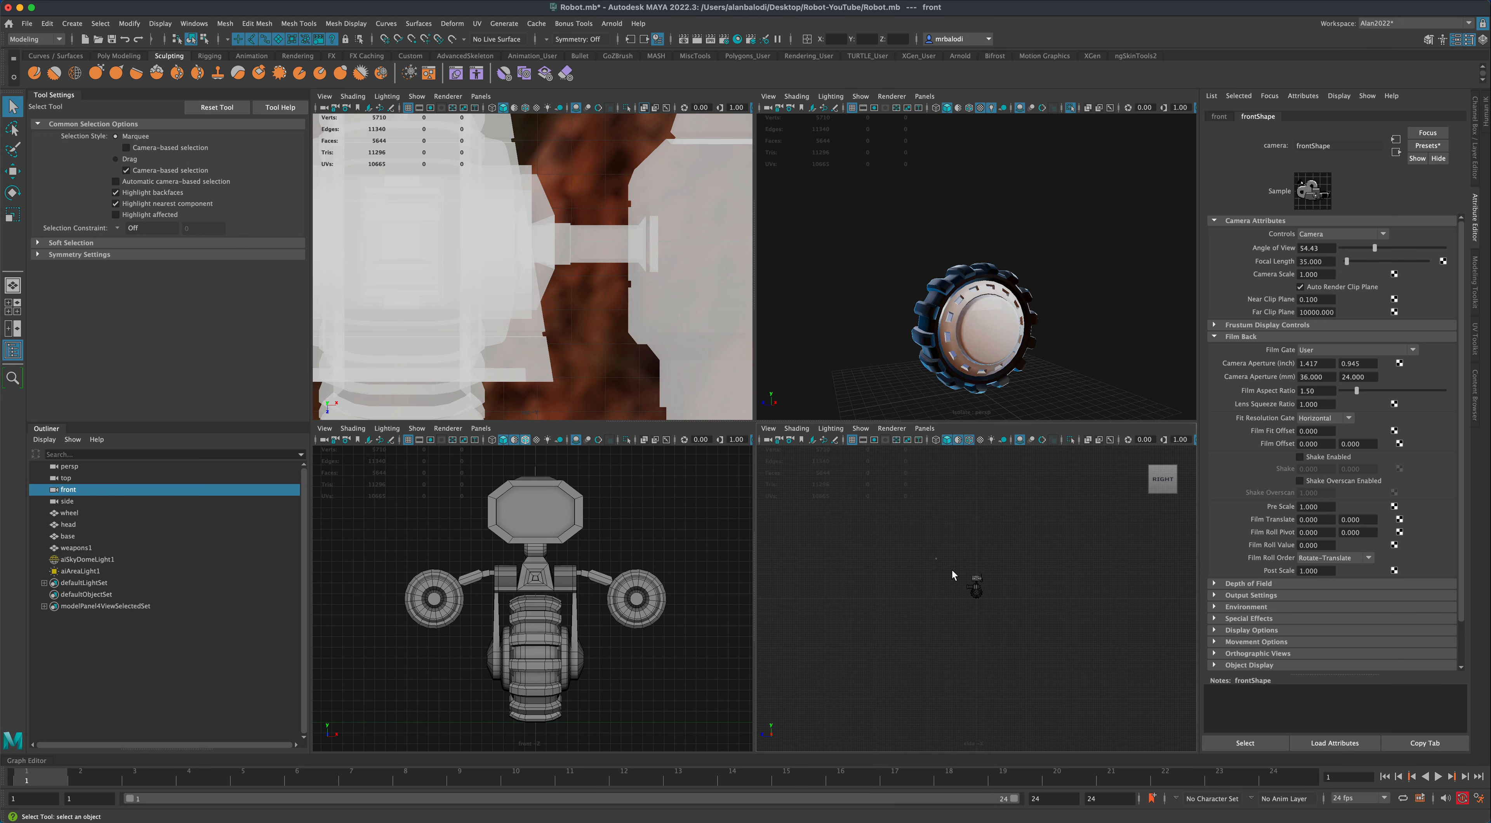
# - Select all the robot's parts, frame them in the side view and clear the selection
pyautogui.moveTo(952, 571); pyautogui.dragTo(1027, 623)
pyautogui.press('f')
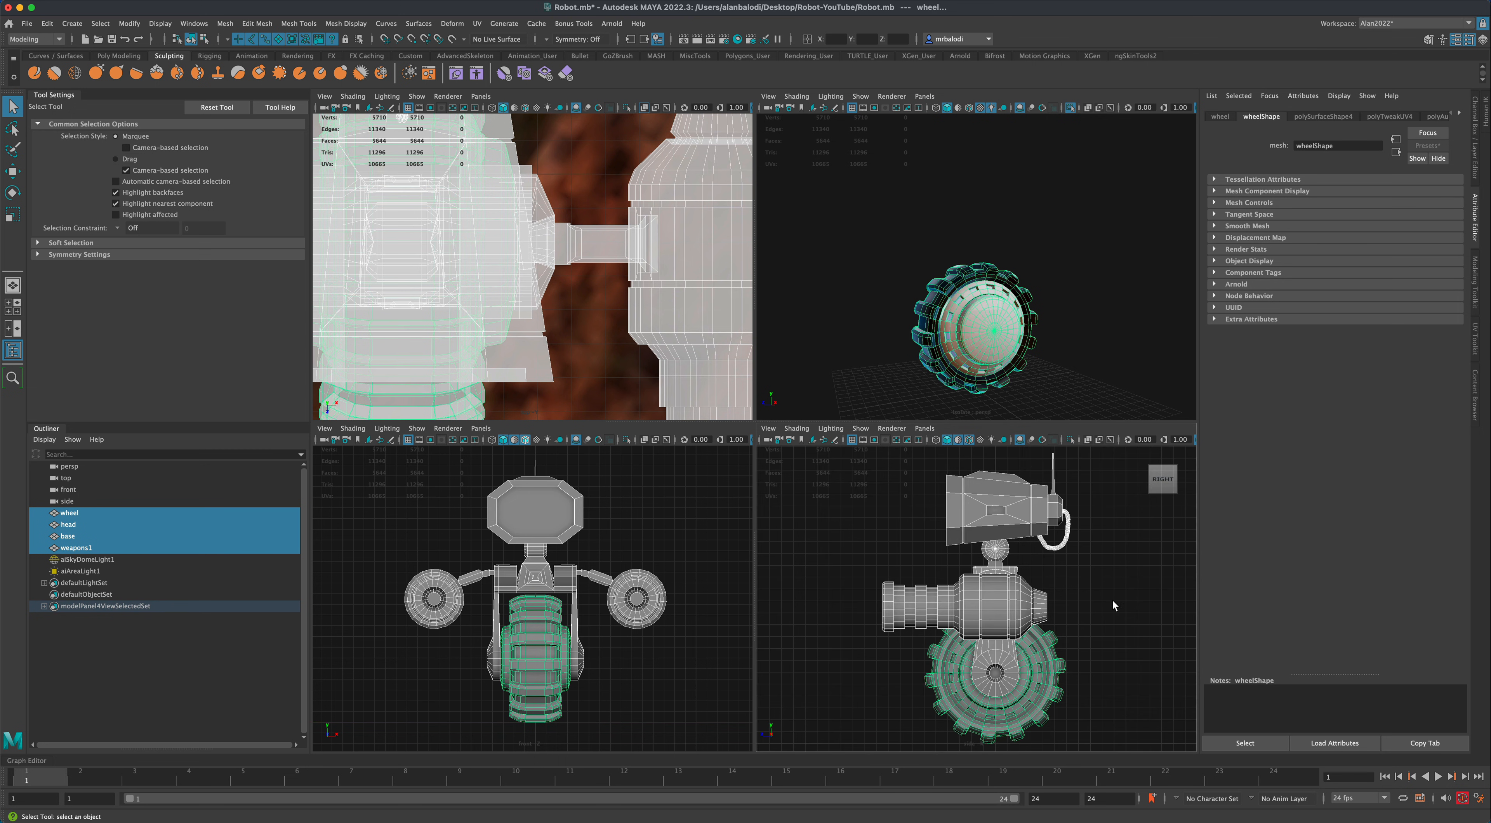
pyautogui.click(1105, 607)
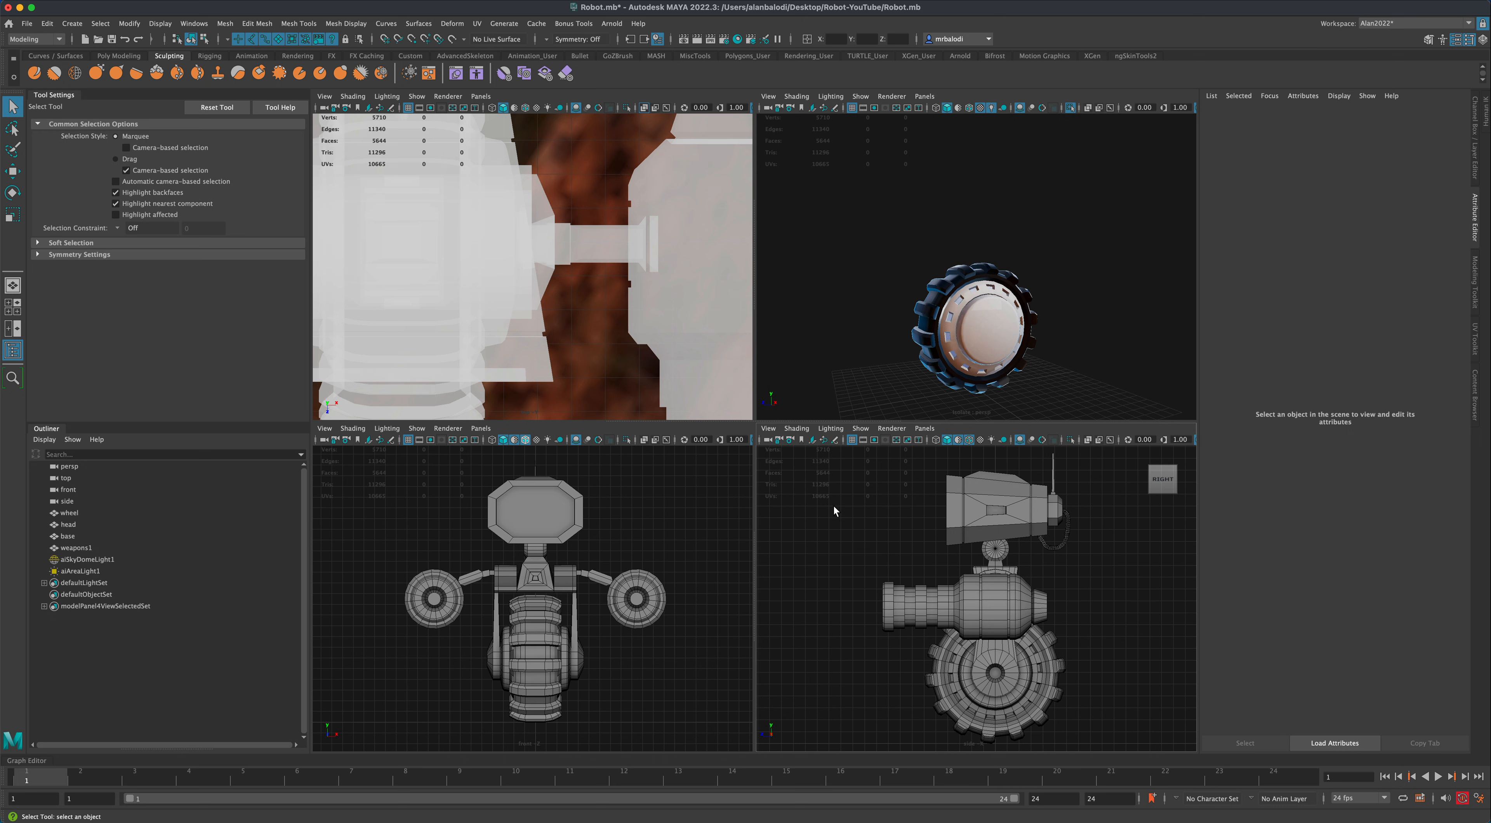
# - Hide the cameras and the lights in the top view
pyautogui.scroll(-10, 550, 273)
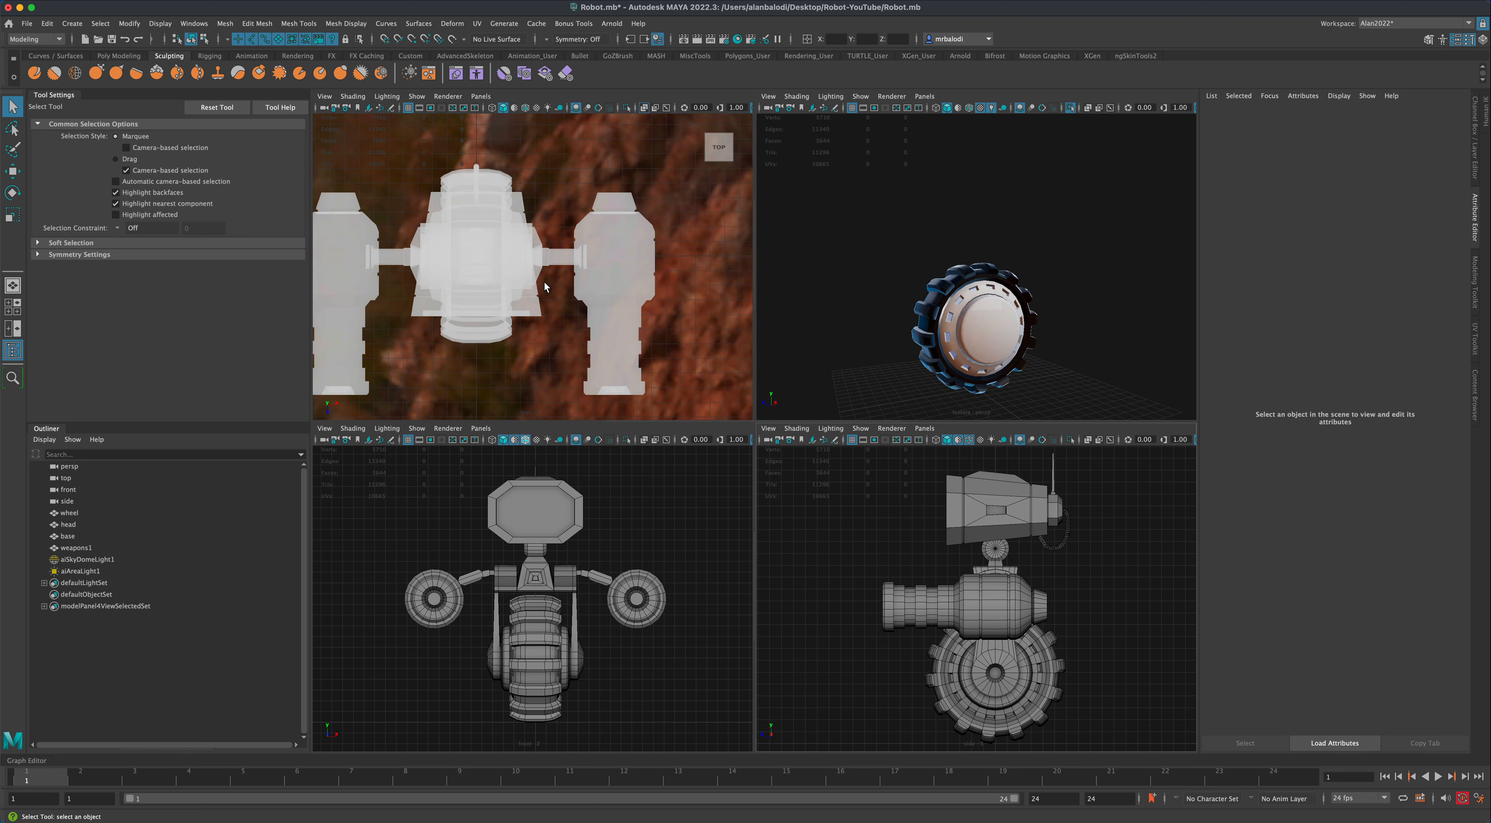
pyautogui.keyDown('alt'); pyautogui.moveTo(547, 289); pyautogui.dragTo(585, 268, button='middle'); pyautogui.keyUp('alt')
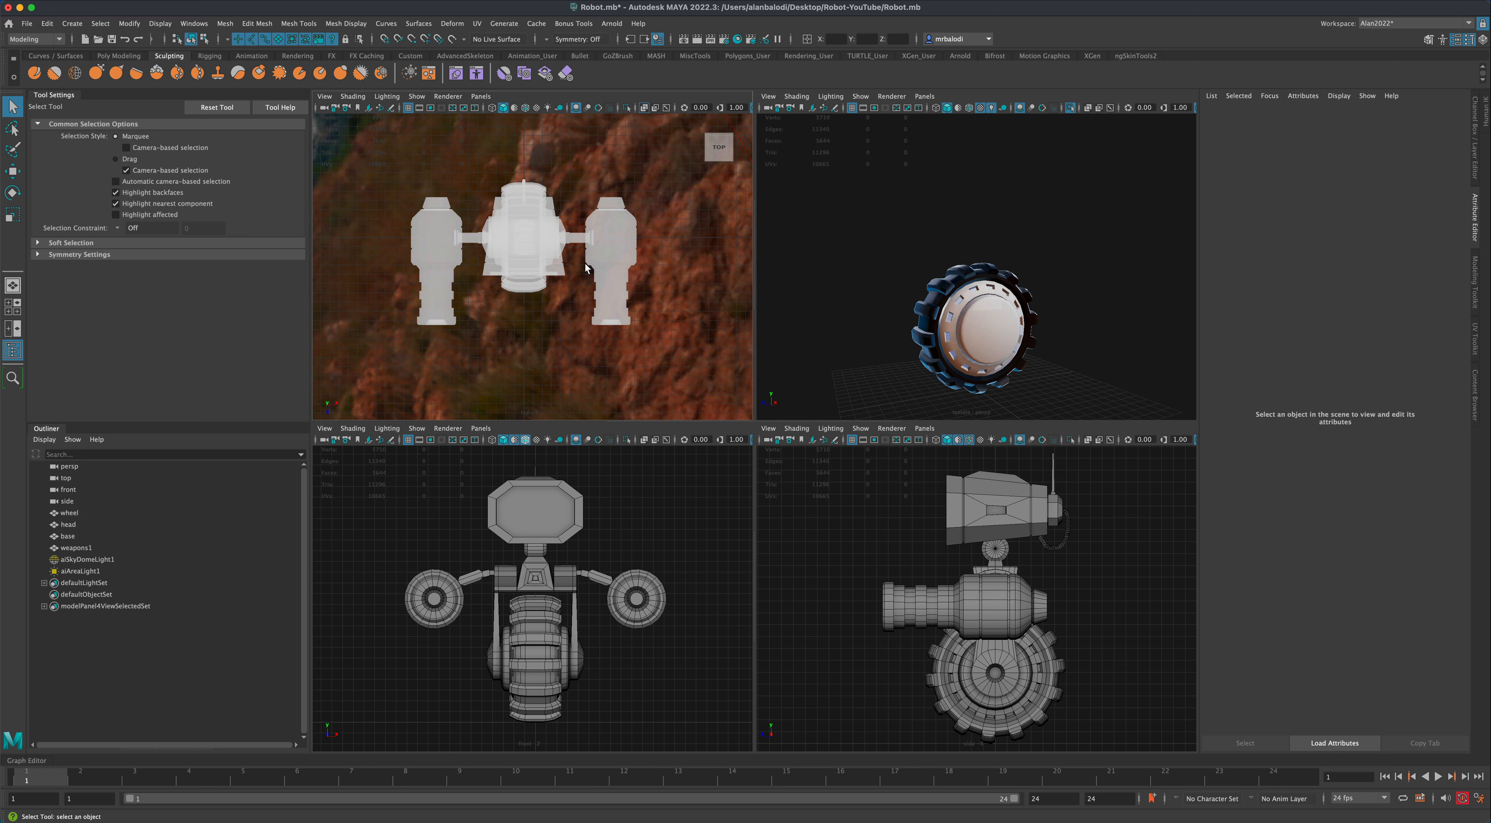
pyautogui.click(416, 96)
pyautogui.click(438, 264)
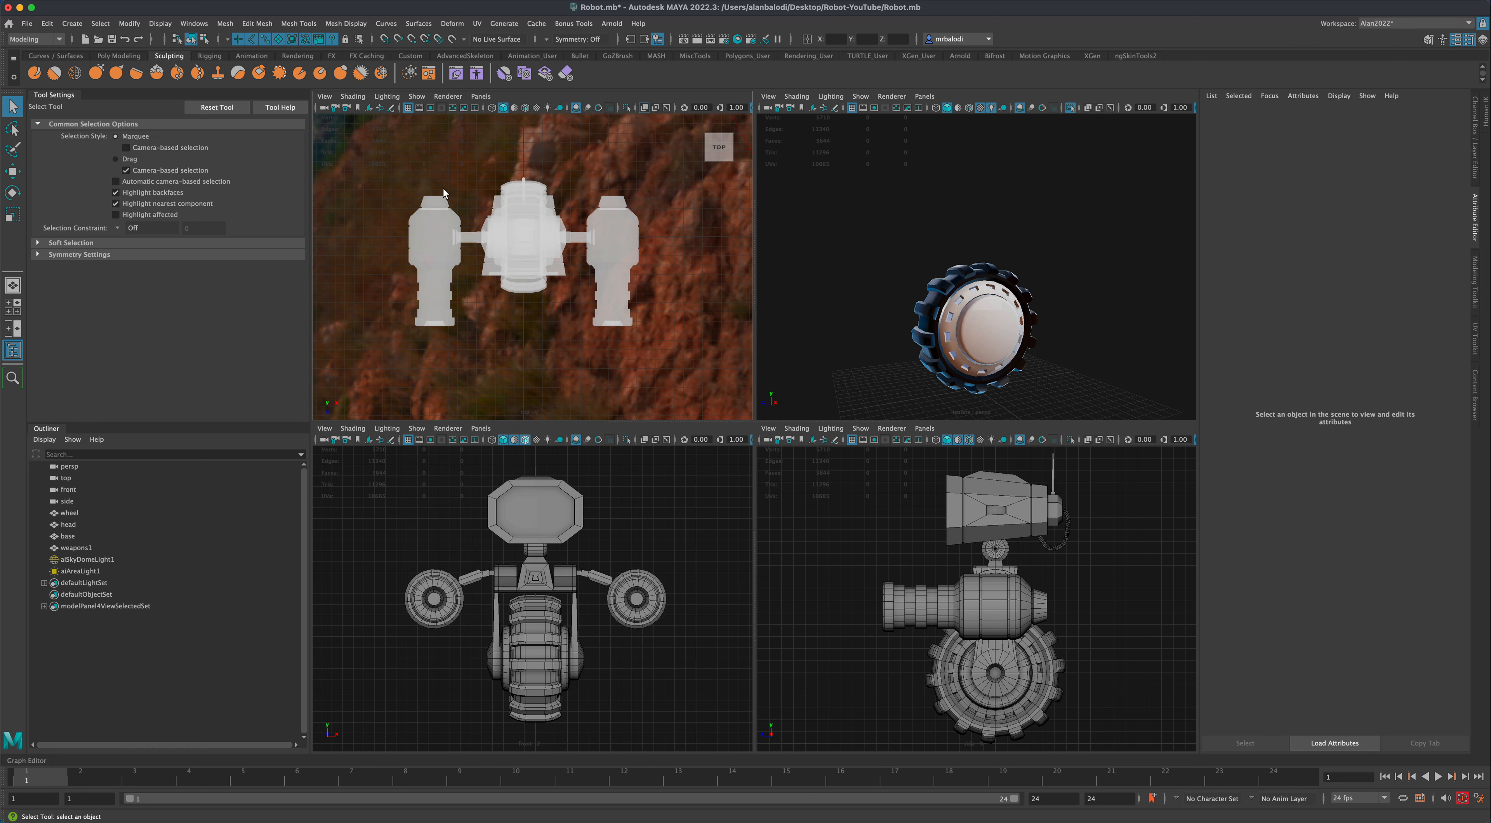
pyautogui.click(418, 97)
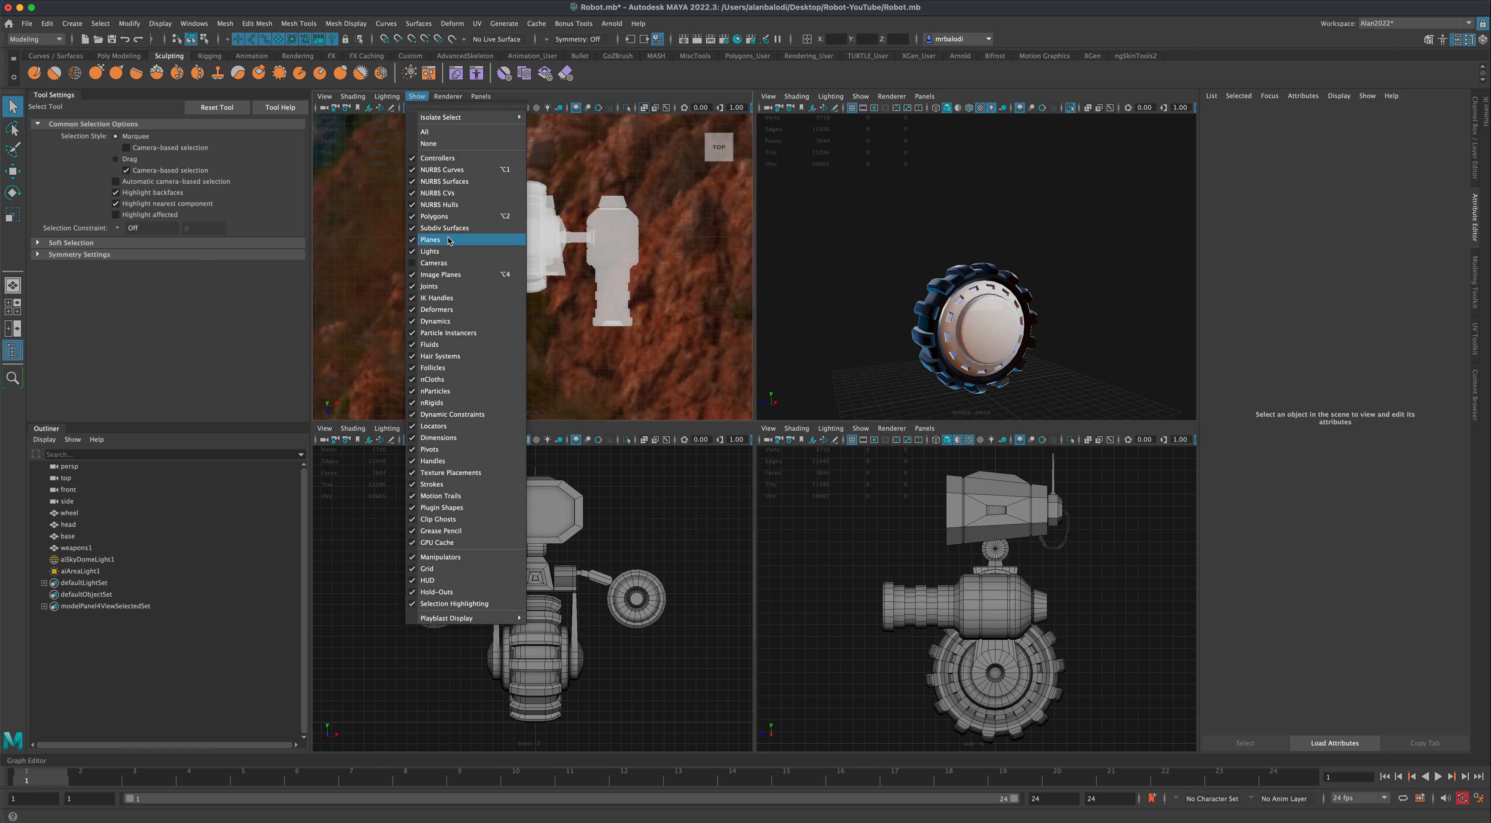
pyautogui.click(449, 255)
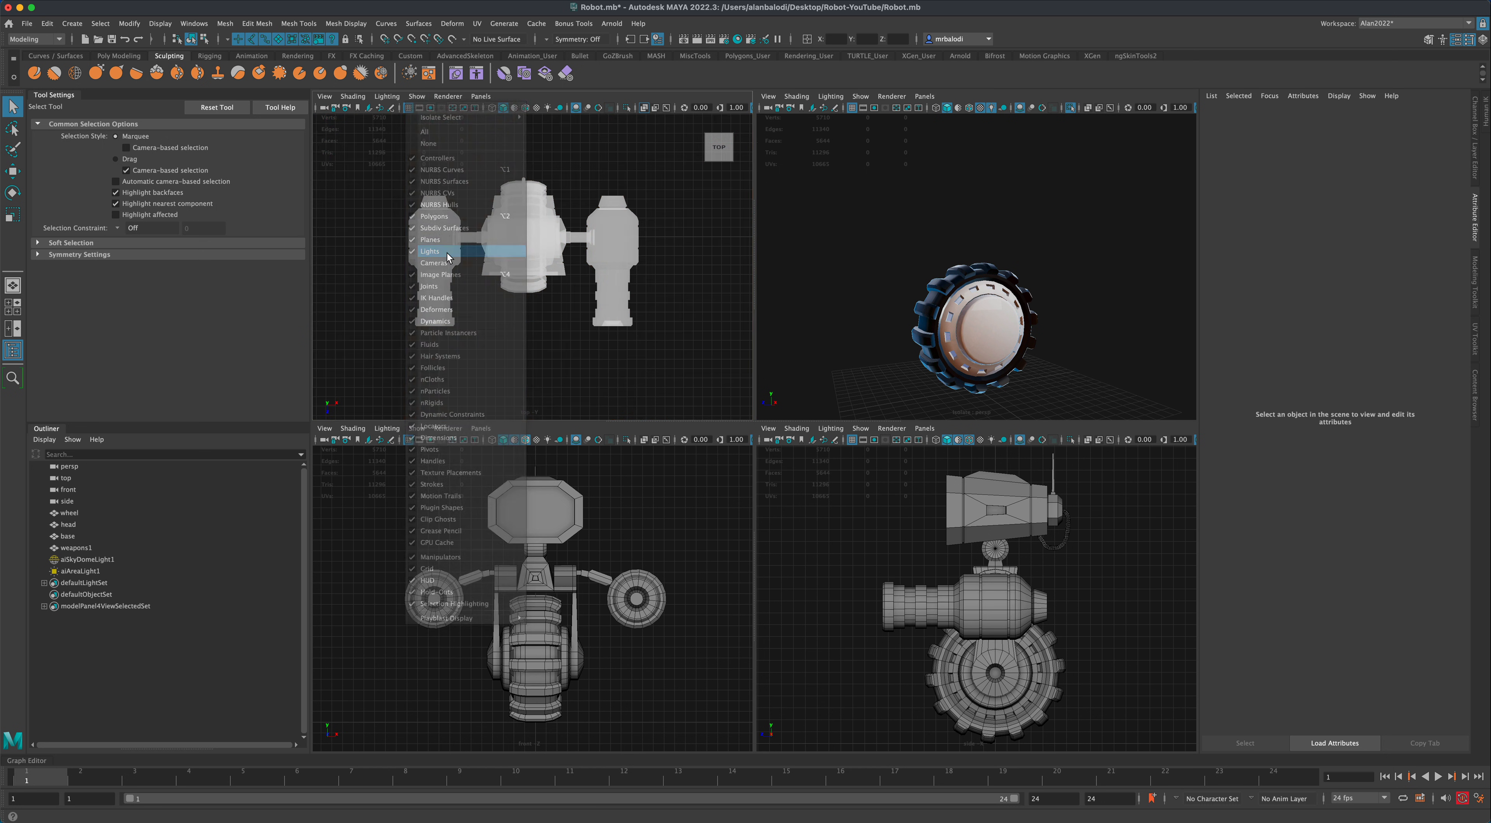
# - Show the robot in the top view with the default material, X-ray off and wireframe on shaded
pyautogui.click(514, 109)
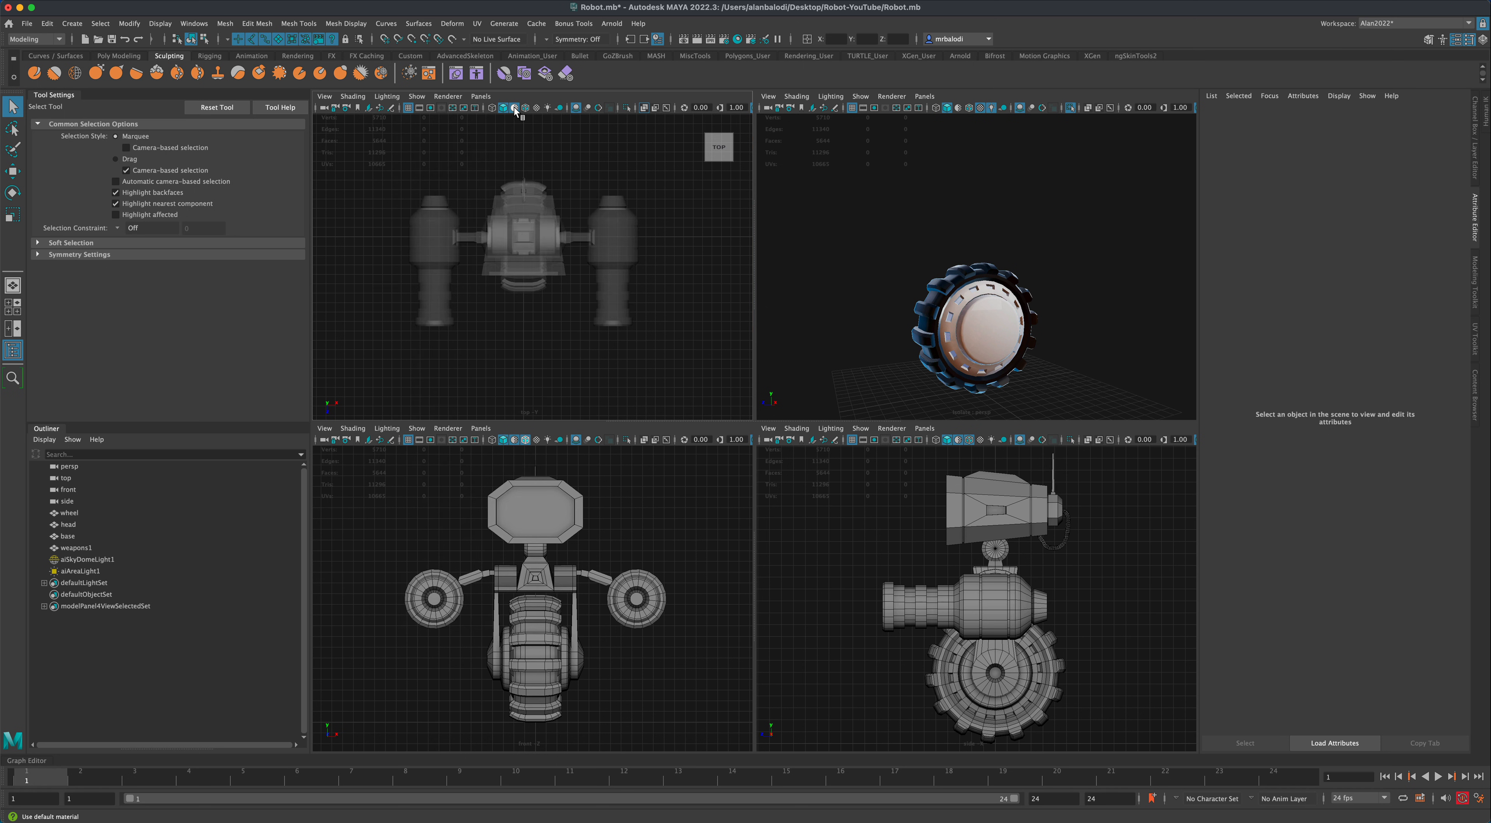
pyautogui.click(643, 108)
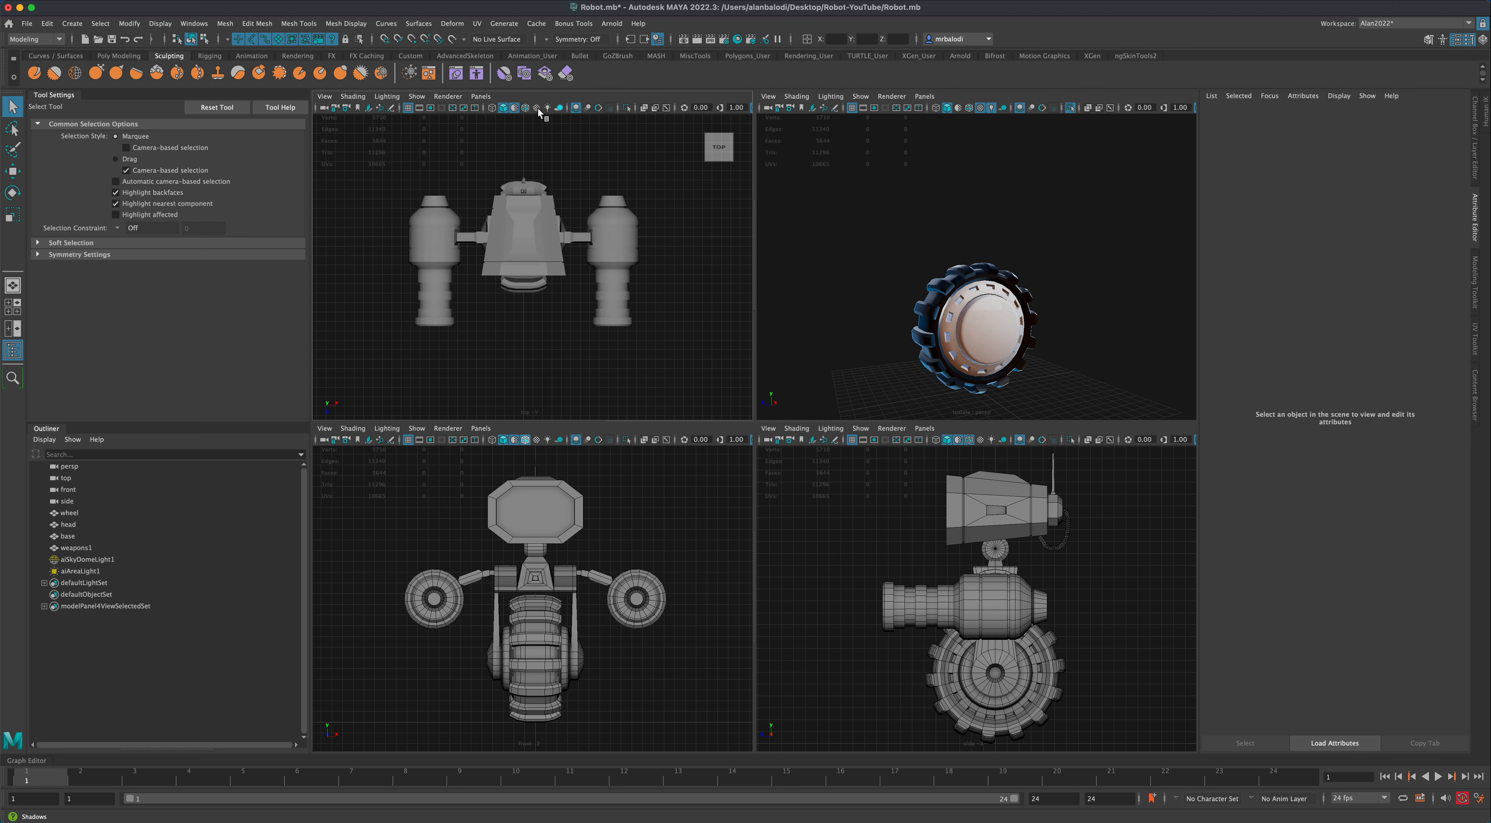
pyautogui.click(526, 110)
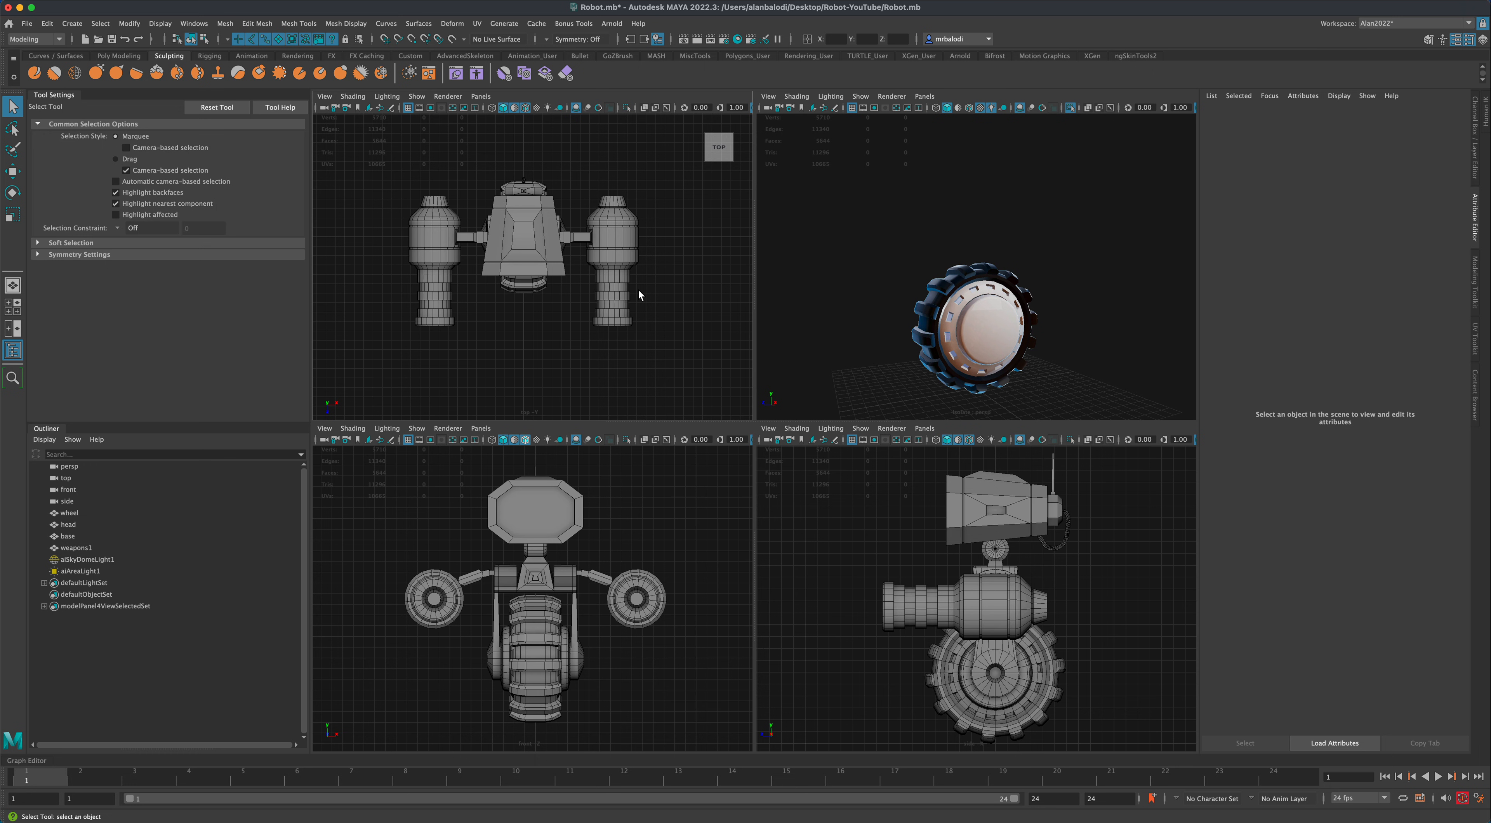
# - Frame the whole robot in all four views at once and clear the selection
pyautogui.hotkey('shift', 'a')
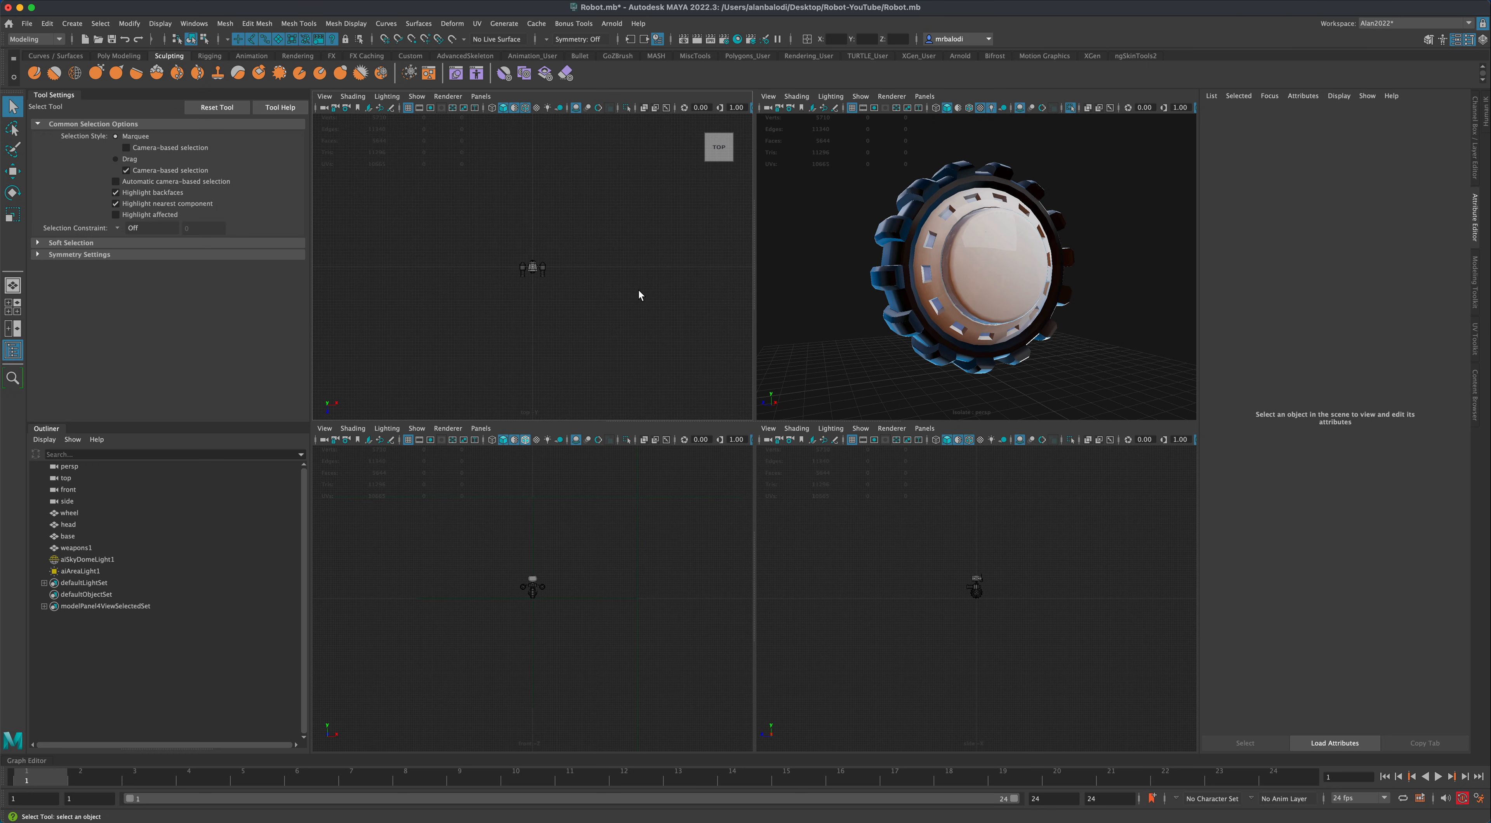
pyautogui.moveTo(484, 235); pyautogui.dragTo(586, 308)
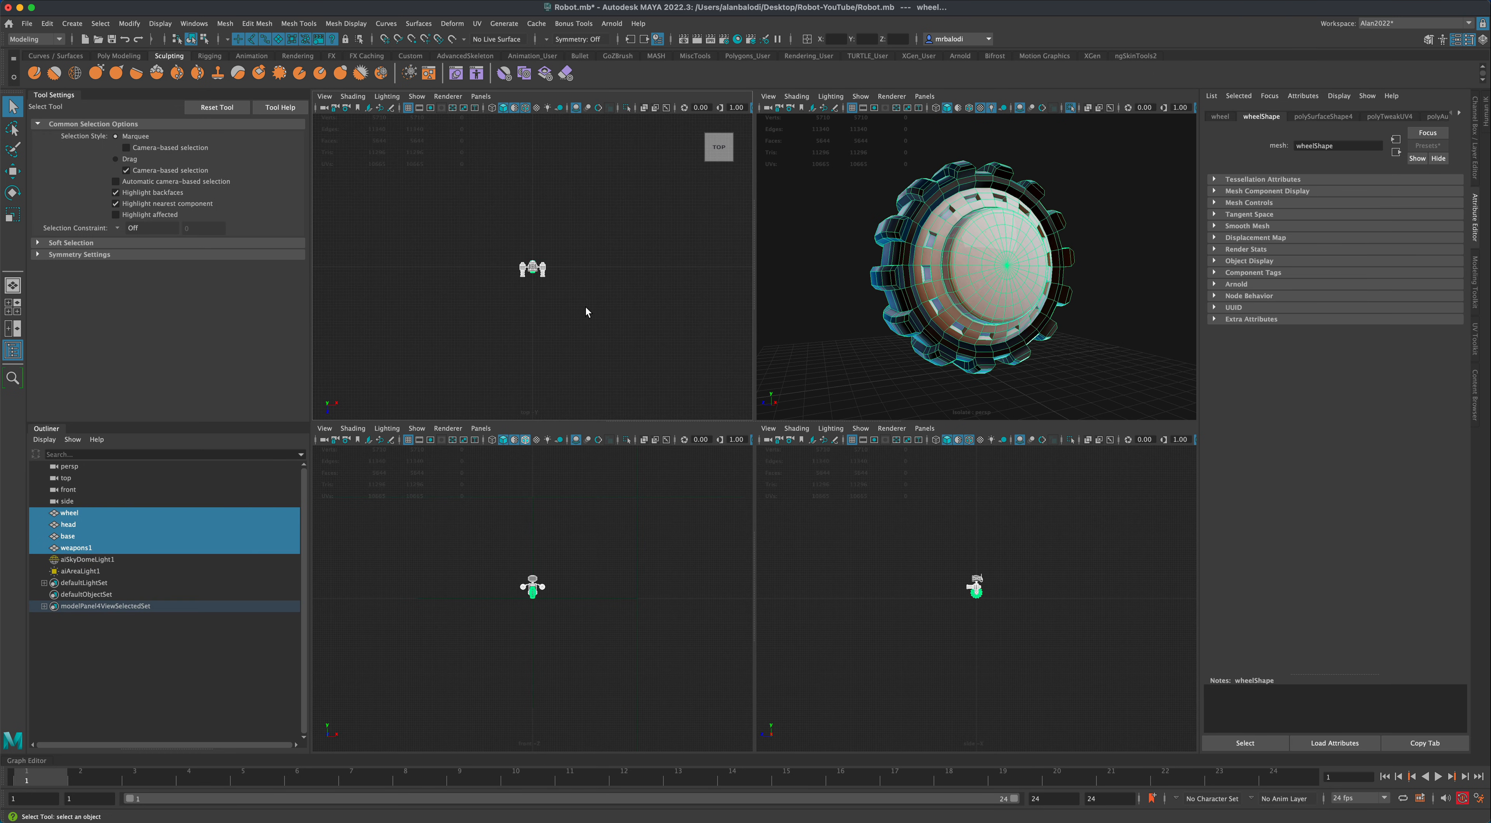
pyautogui.hotkey('shift', 'f')
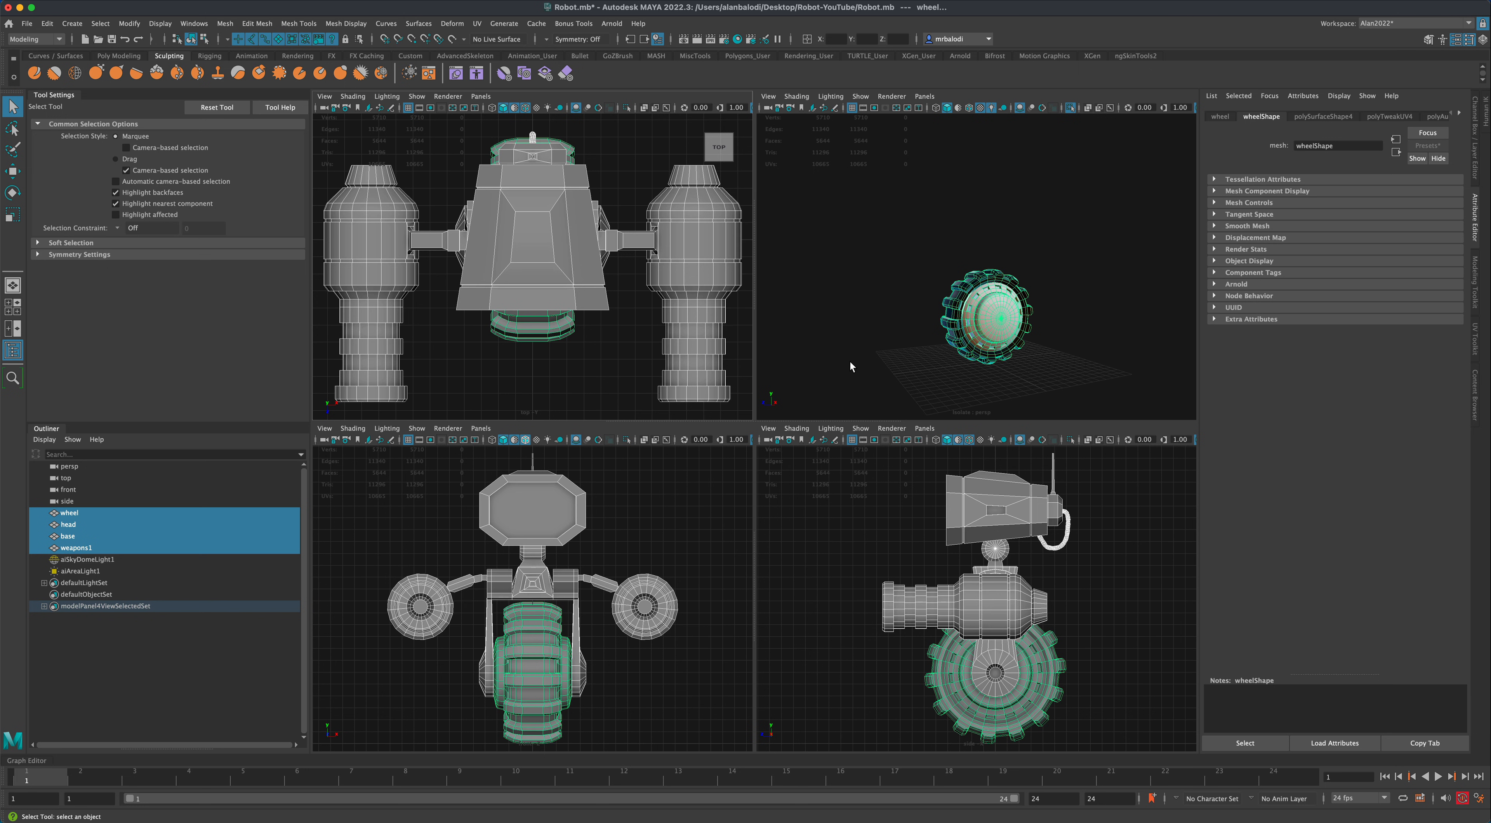
pyautogui.click(838, 358)
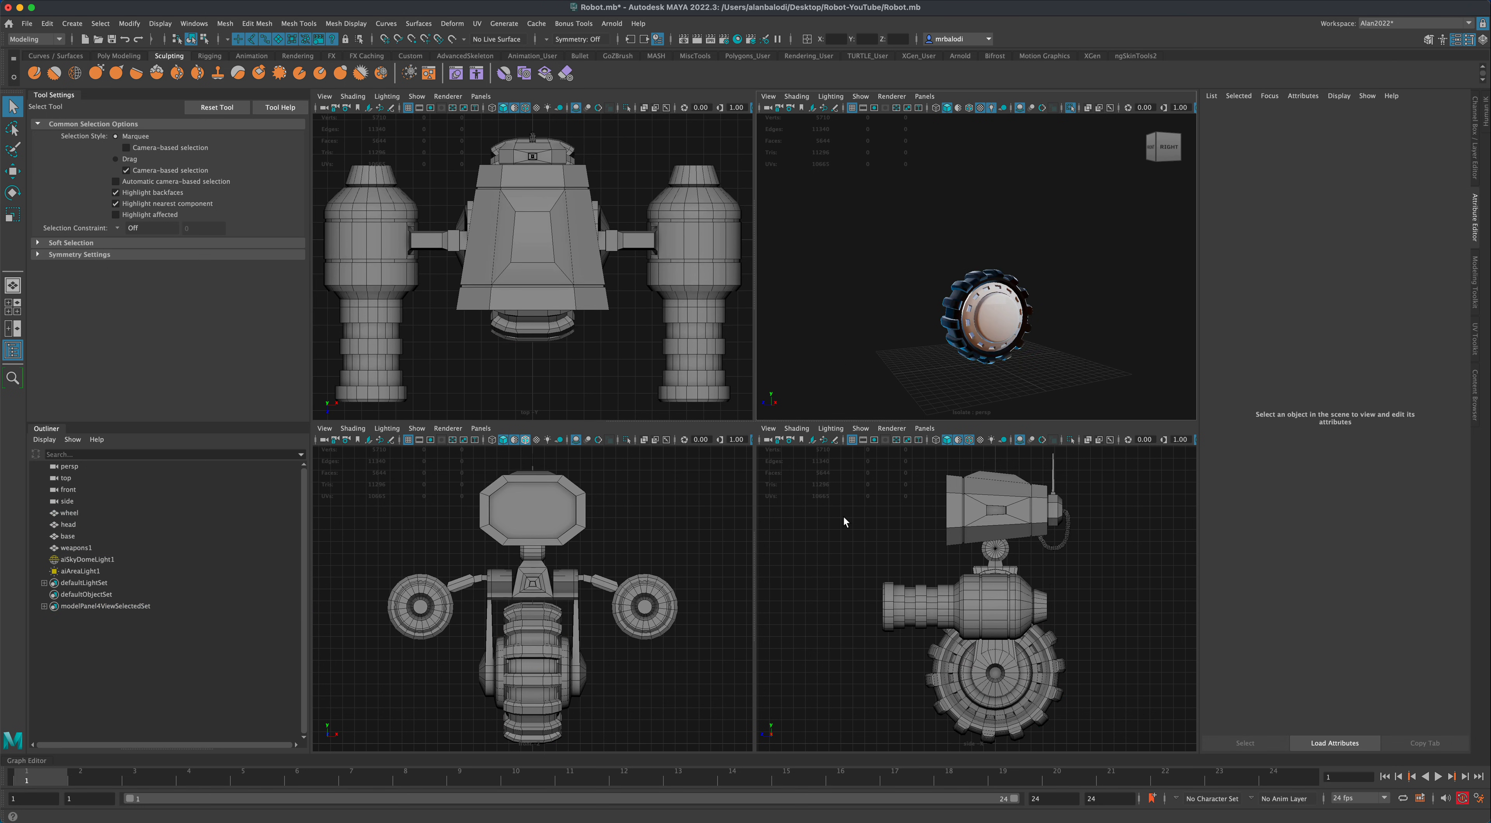
# - Center the wheel's pivot with the Move tool active and turn off the wheel's isolation in the perspective view
pyautogui.keyDown('alt'); pyautogui.moveTo(892, 353); pyautogui.dragTo(896, 352); pyautogui.keyUp('alt')
pyautogui.moveTo(906, 260); pyautogui.dragTo(1071, 422)
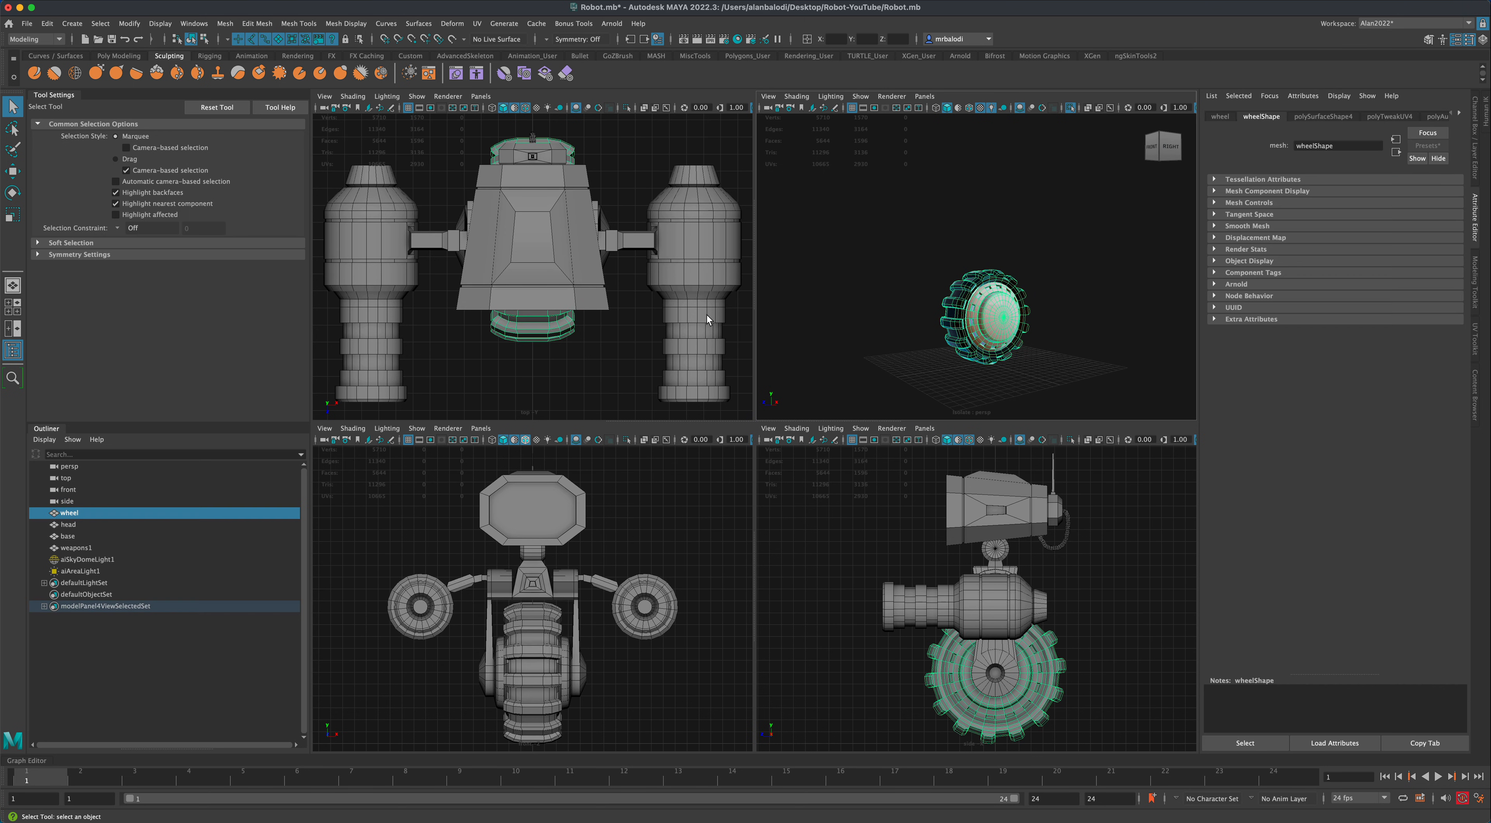
pyautogui.click(12, 173)
pyautogui.keyDown('alt'); pyautogui.moveTo(880, 346); pyautogui.dragTo(866, 346); pyautogui.keyUp('alt')
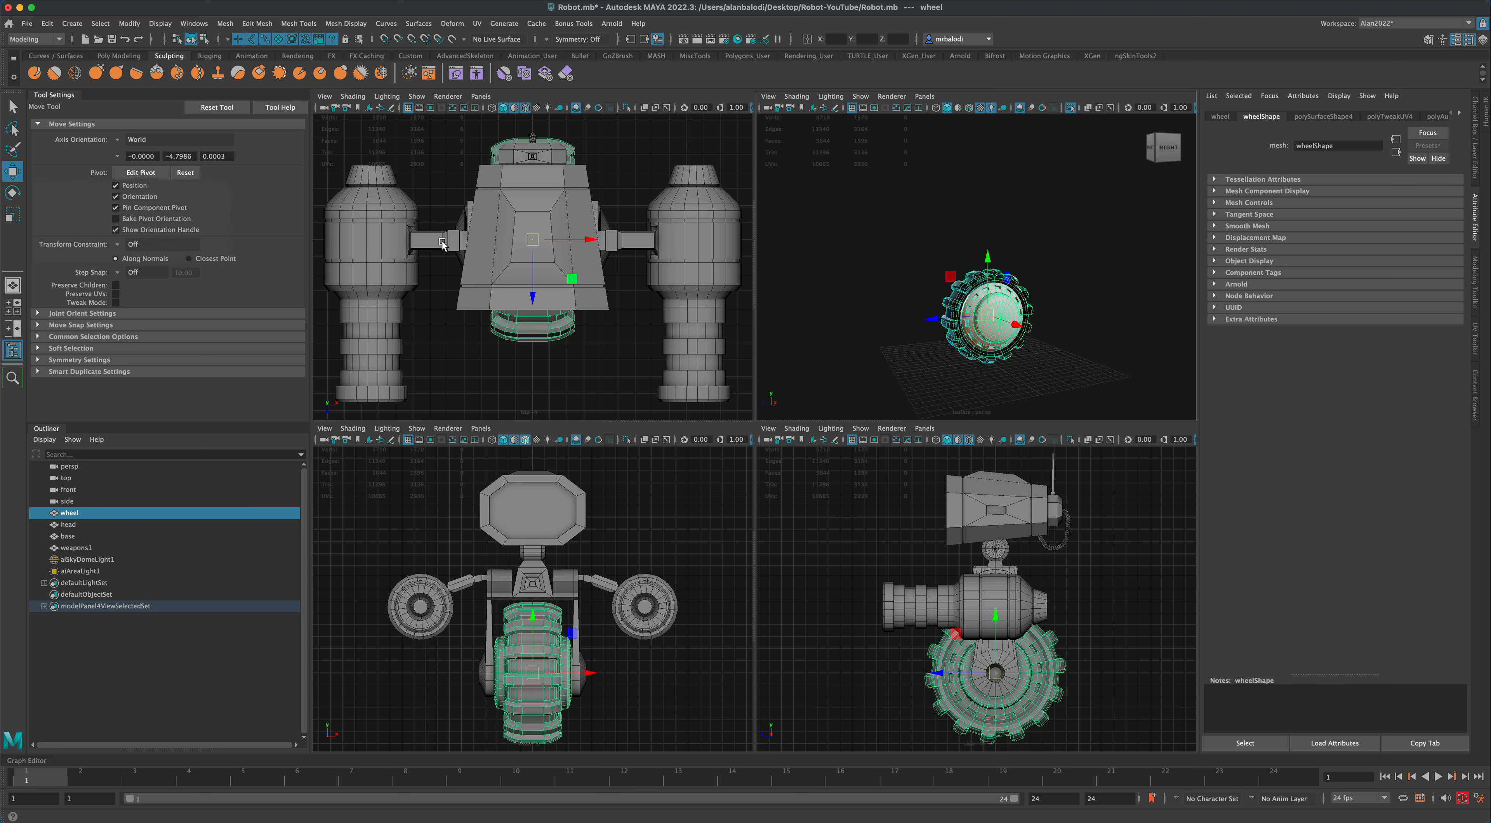
pyautogui.click(119, 57)
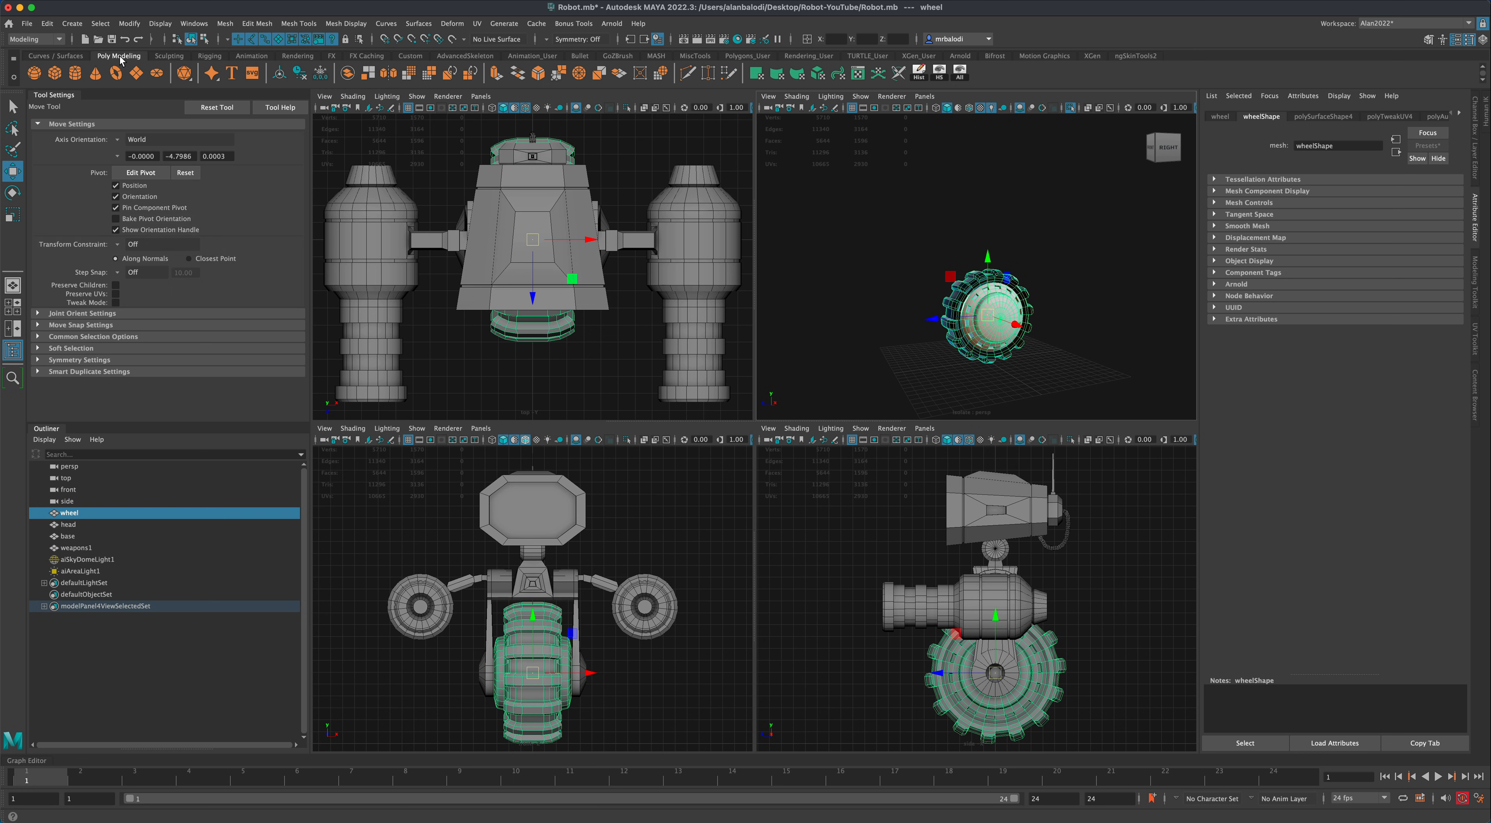
pyautogui.click(279, 77)
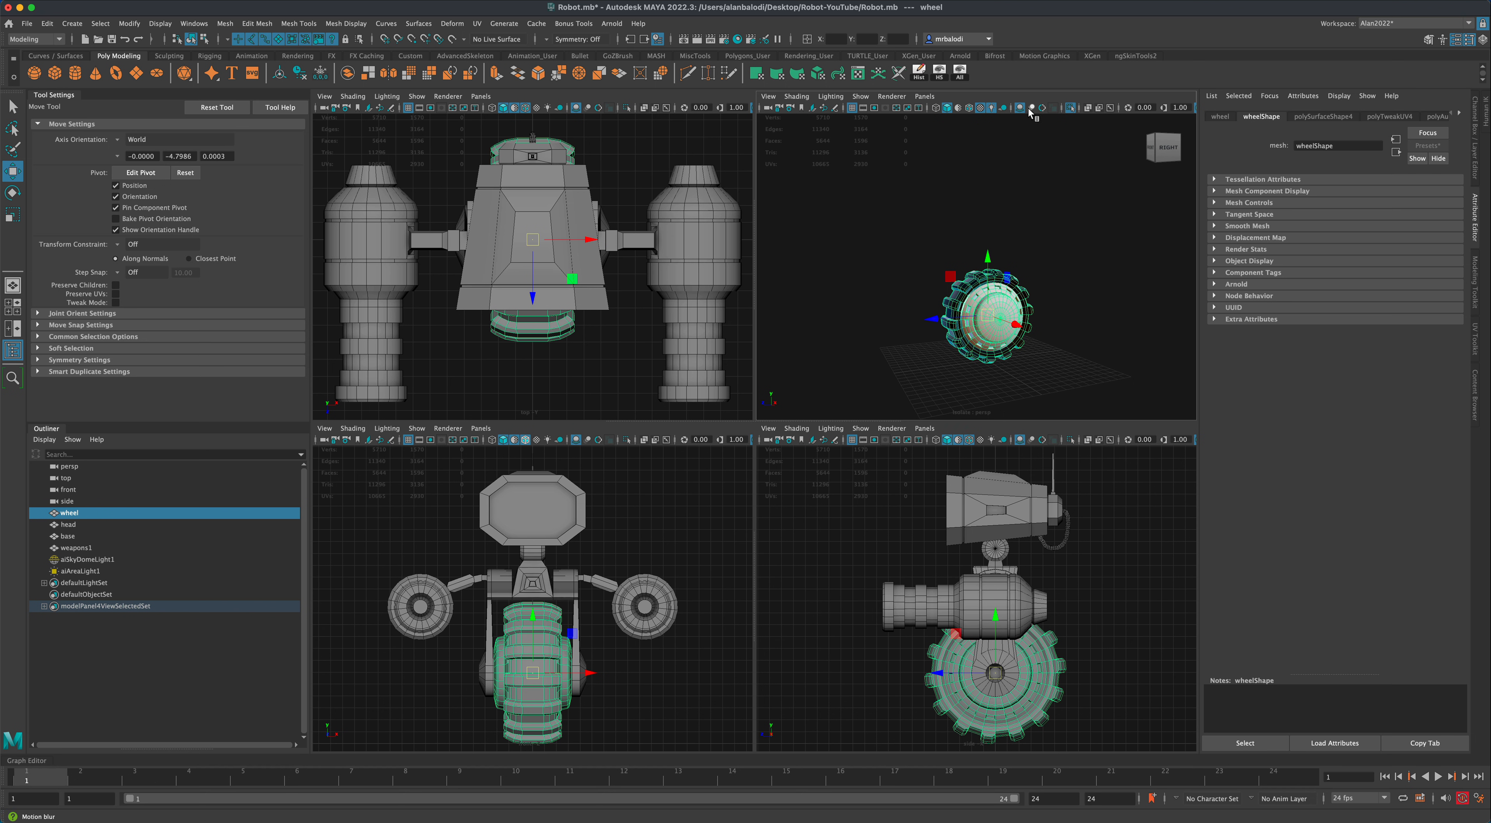
pyautogui.click(1069, 110)
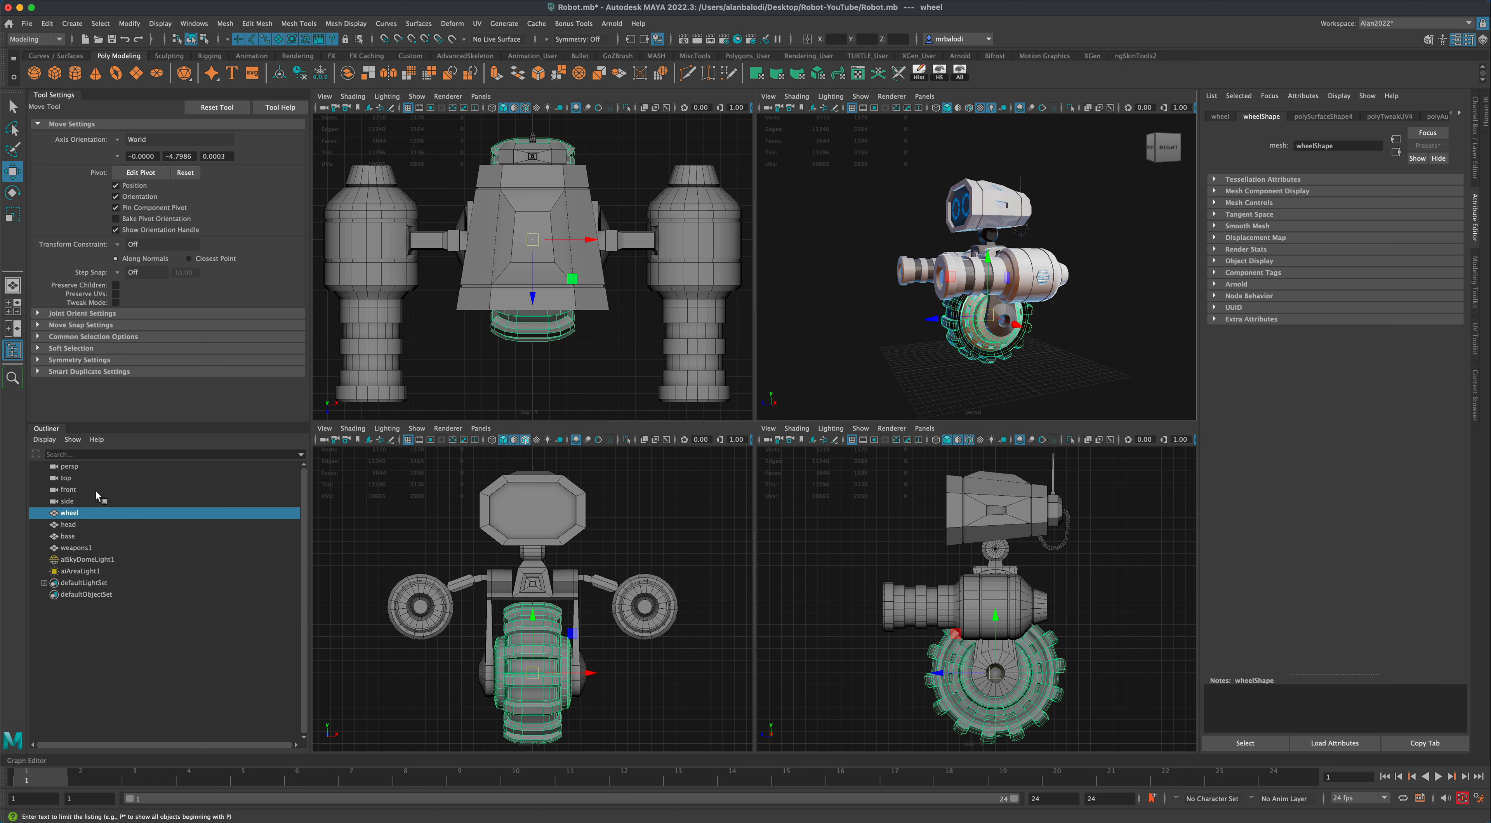
# - Move the head's pivot to the center of the round neck joint, working in the side view
pyautogui.click(69, 525)
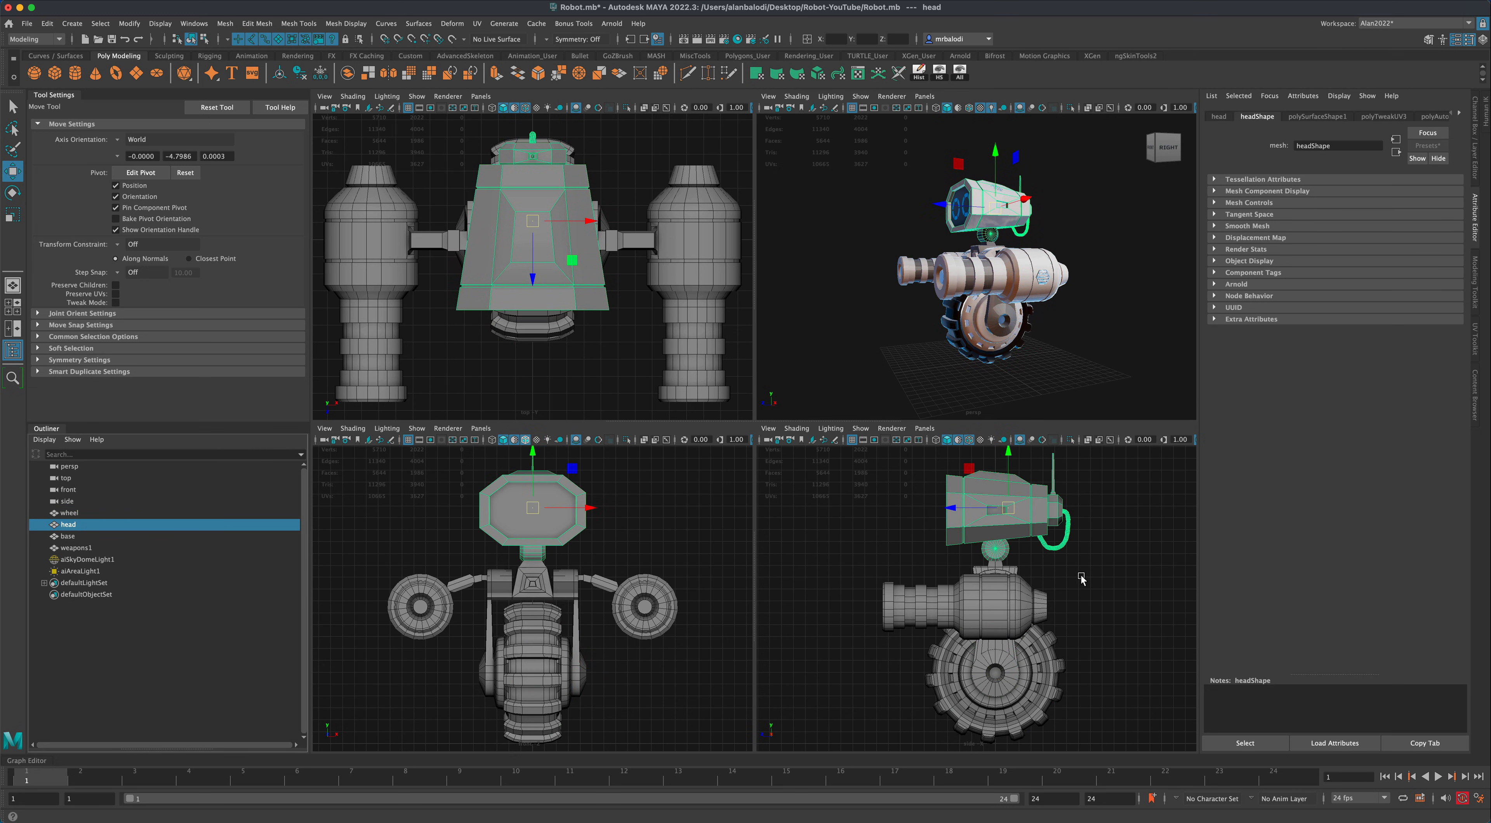
pyautogui.keyDown('alt'); pyautogui.moveTo(1082, 580); pyautogui.dragTo(1100, 639, button='right'); pyautogui.keyUp('alt')
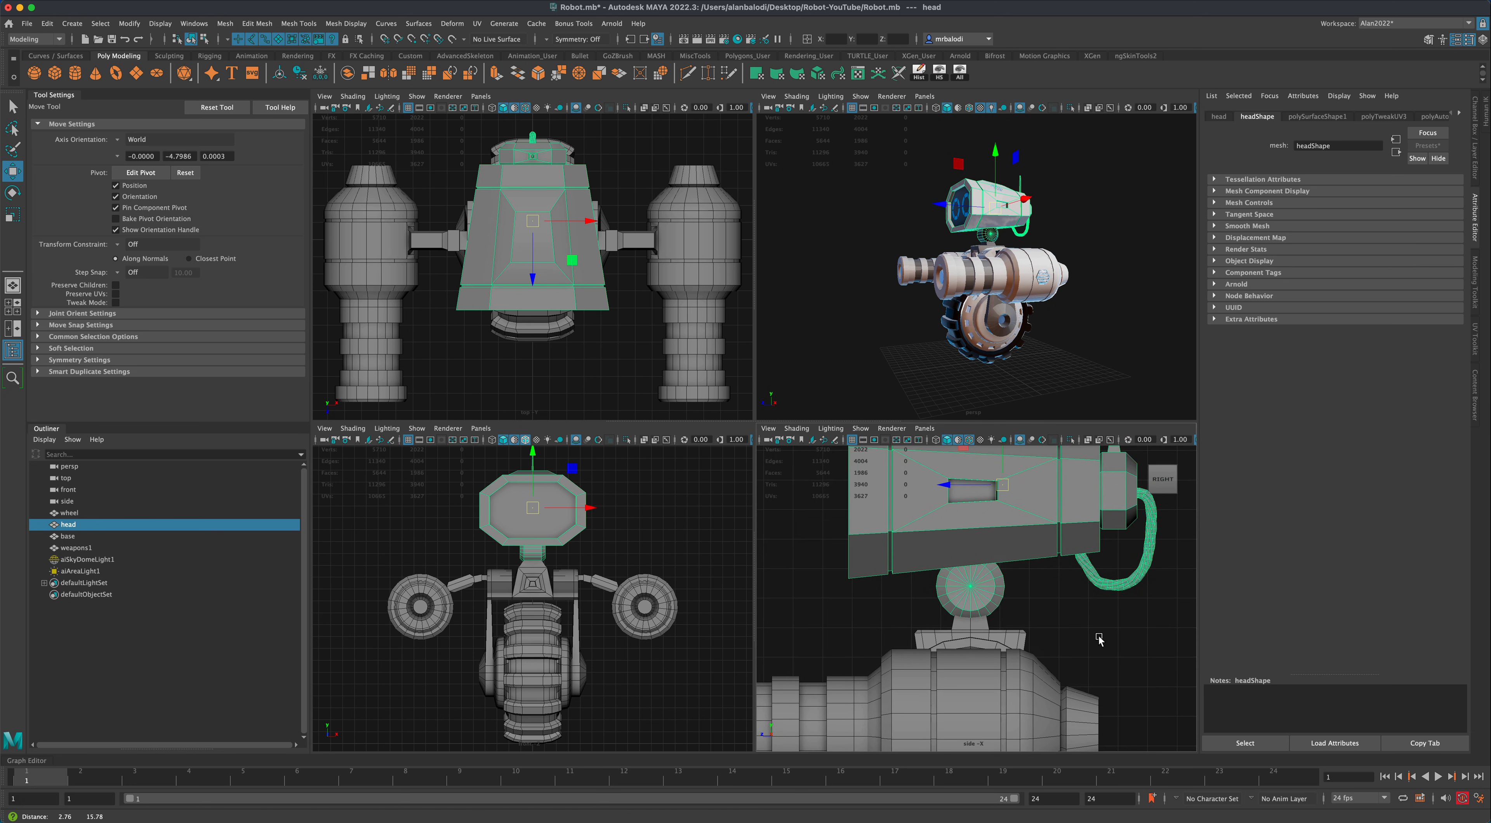
pyautogui.scroll(10, 1100, 639)
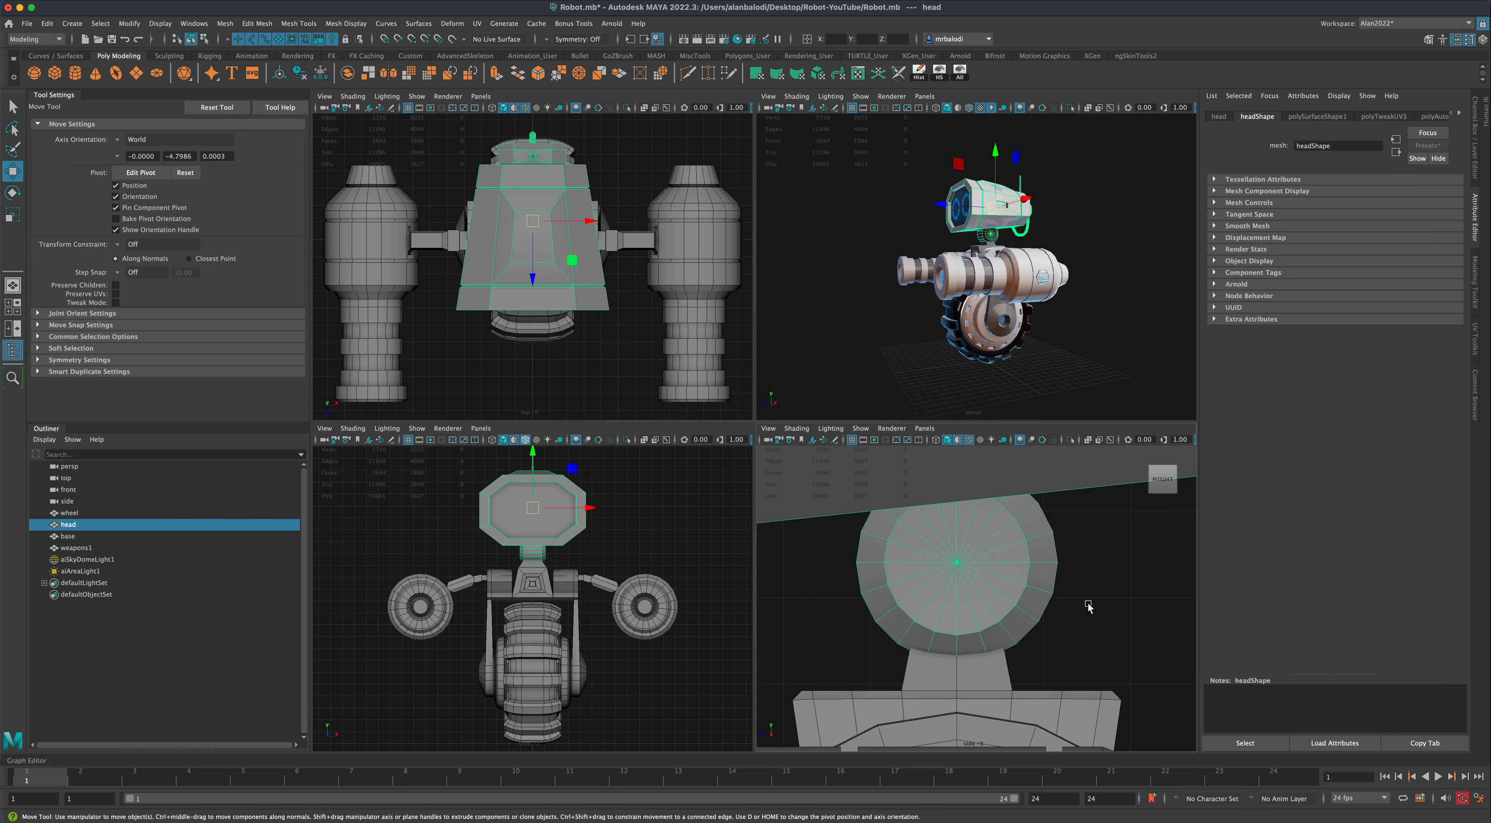
pyautogui.scroll(-5, 1088, 605)
pyautogui.scroll(-3, 1092, 617)
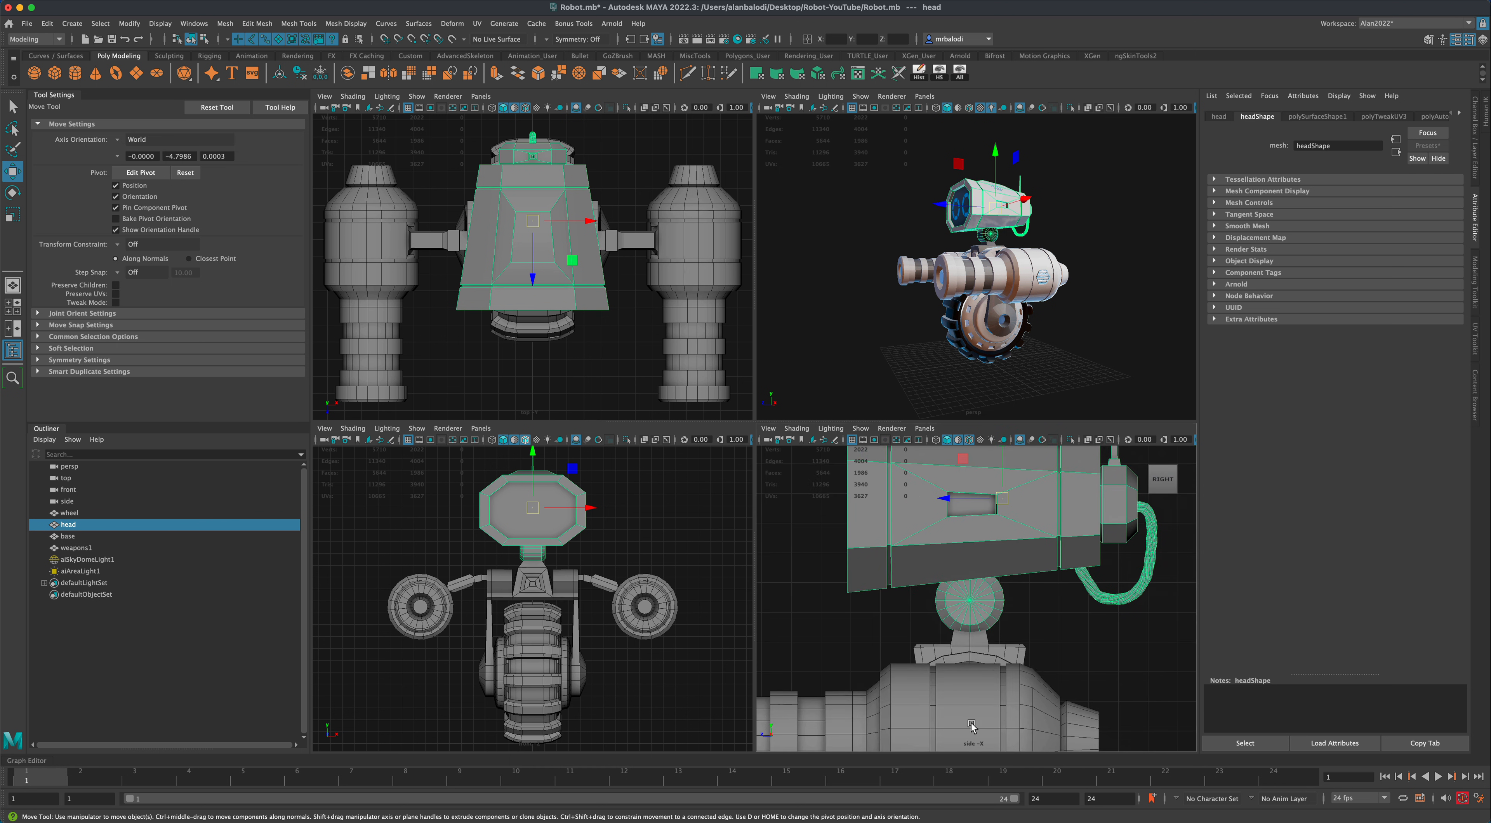
pyautogui.keyDown('alt'); pyautogui.moveTo(1109, 605); pyautogui.dragTo(1108, 614, button='middle'); pyautogui.keyUp('alt')
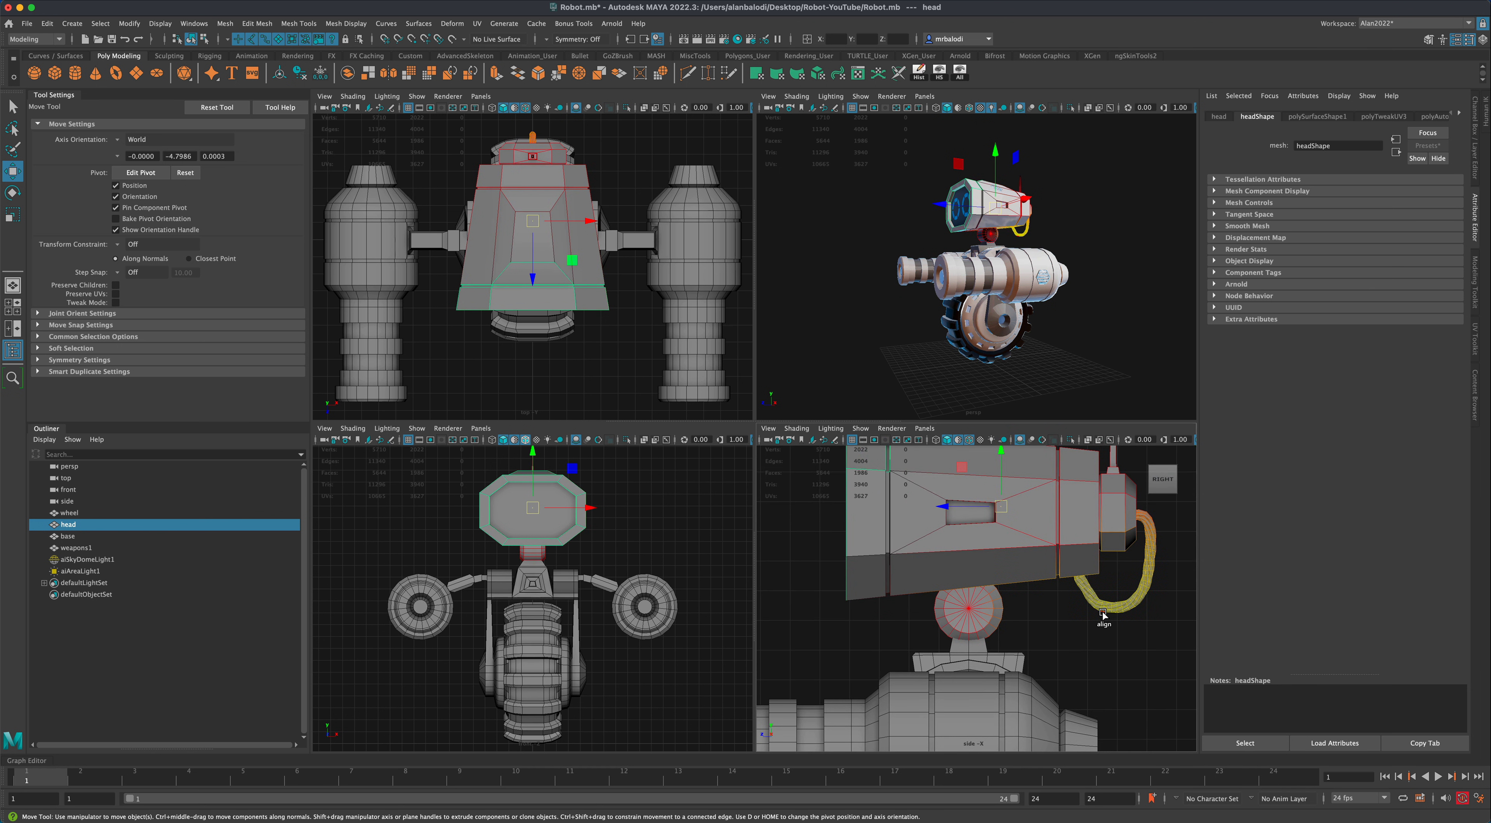
pyautogui.press('d')
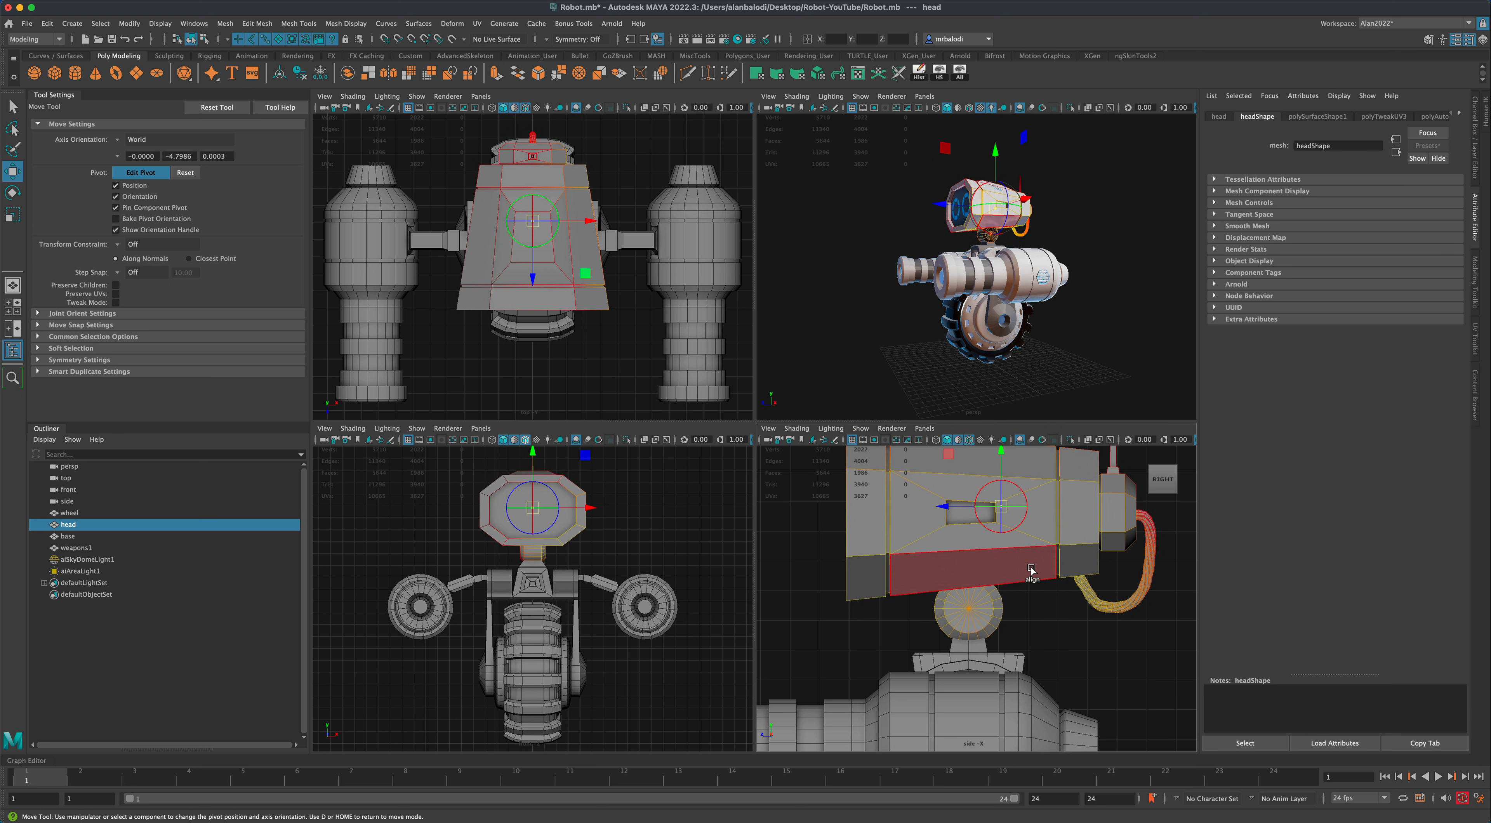
pyautogui.press('b')
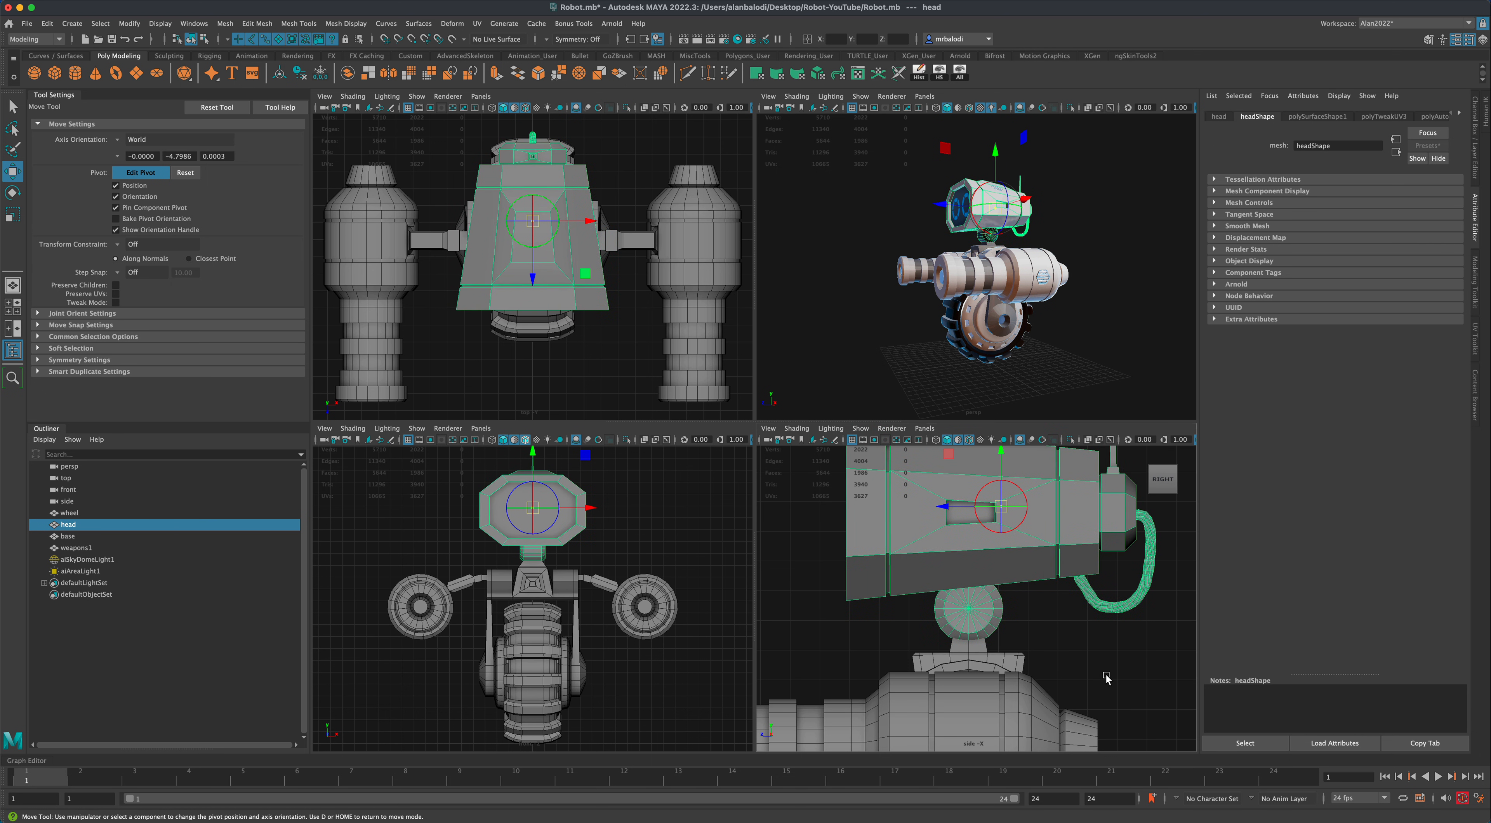
pyautogui.press('d')
pyautogui.press('d')
pyautogui.moveTo(948, 455); pyautogui.dragTo(915, 556)
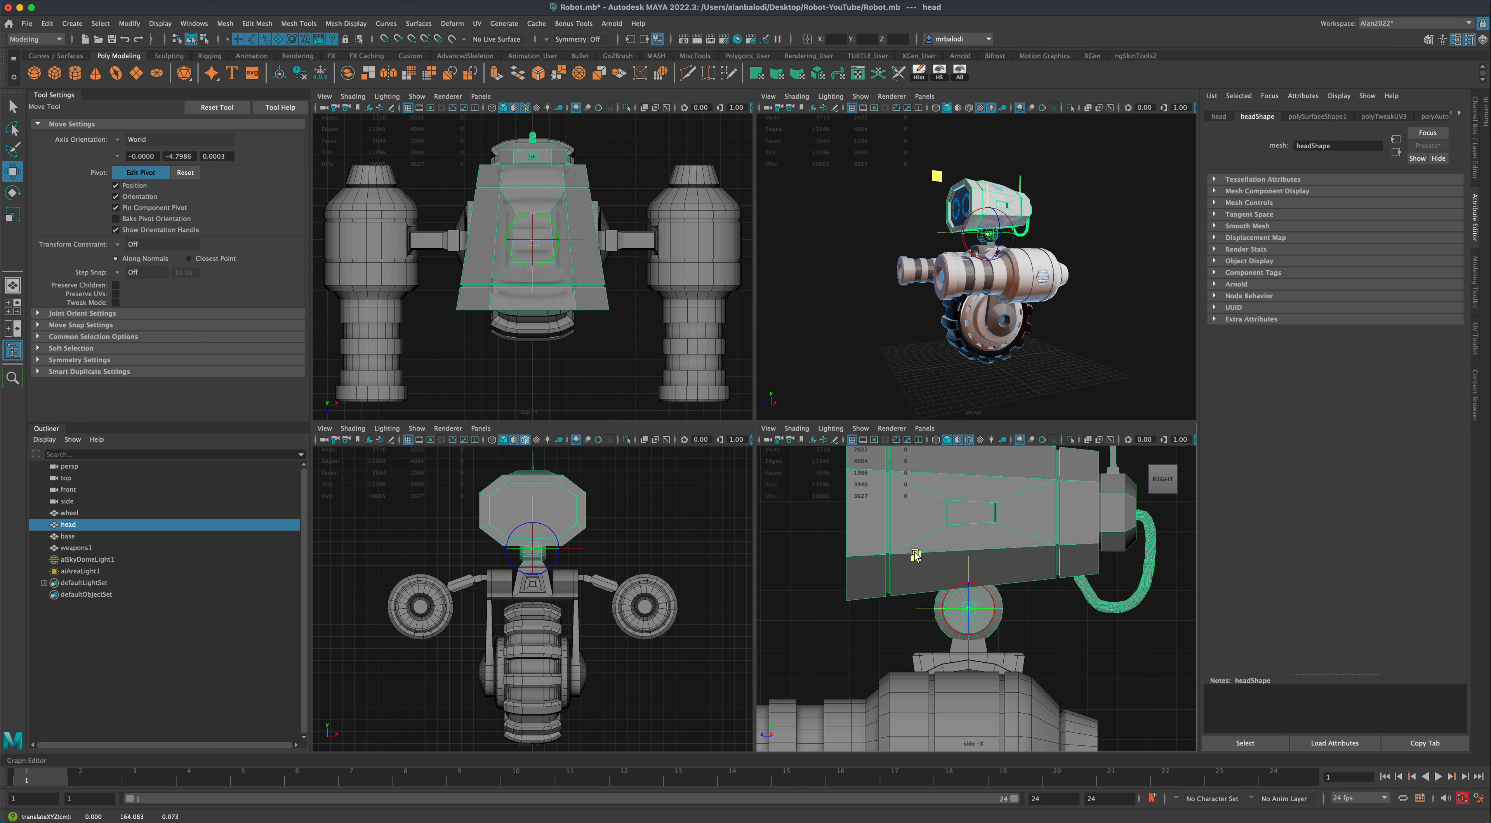
# - Snap the head's pivot to the center vertex of the round neck joint in the side view
pyautogui.press('d')
pyautogui.scroll(5, 1059, 624)
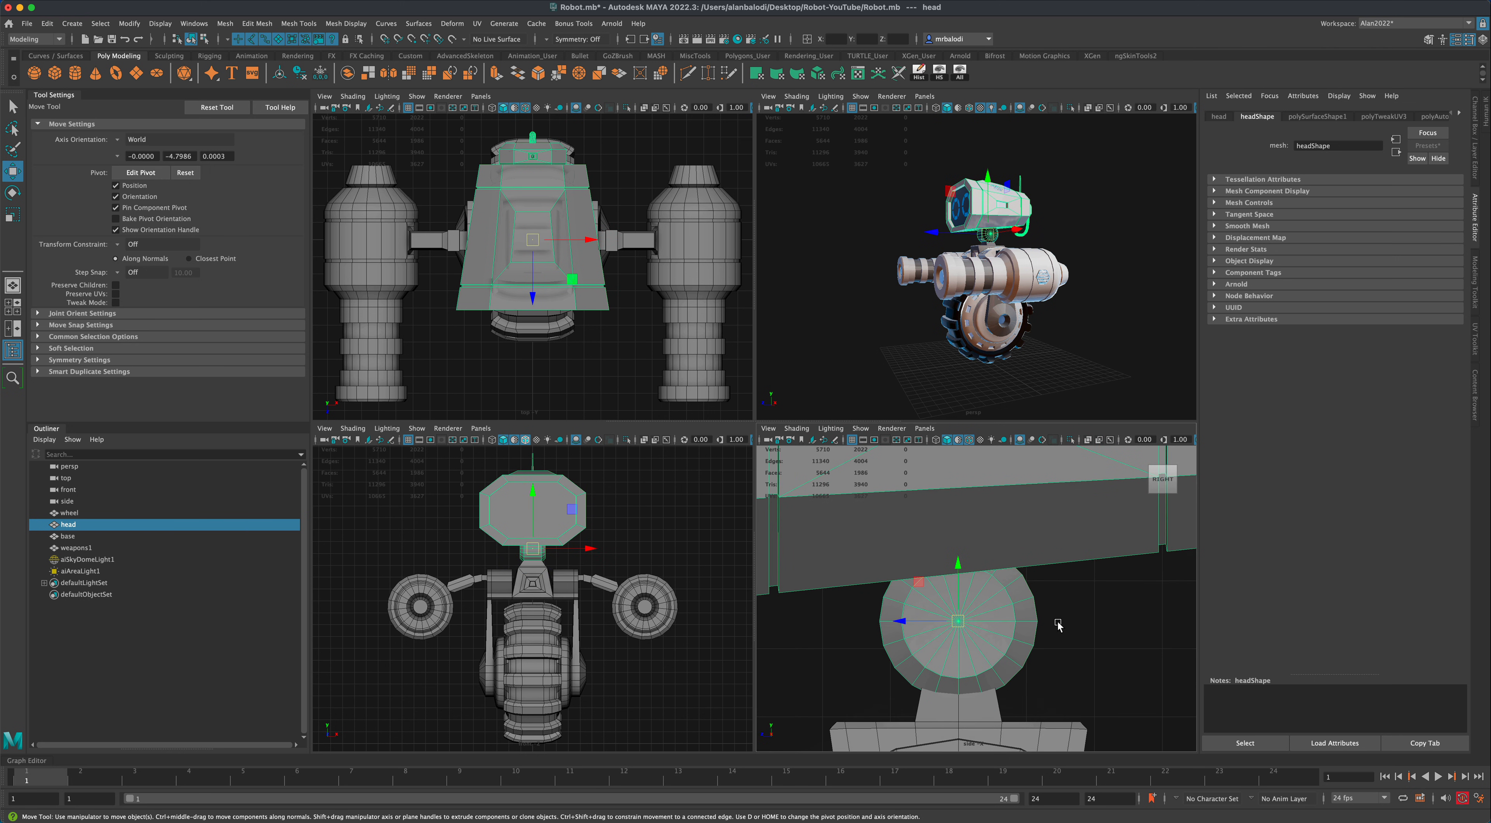
pyautogui.scroll(3, 1059, 624)
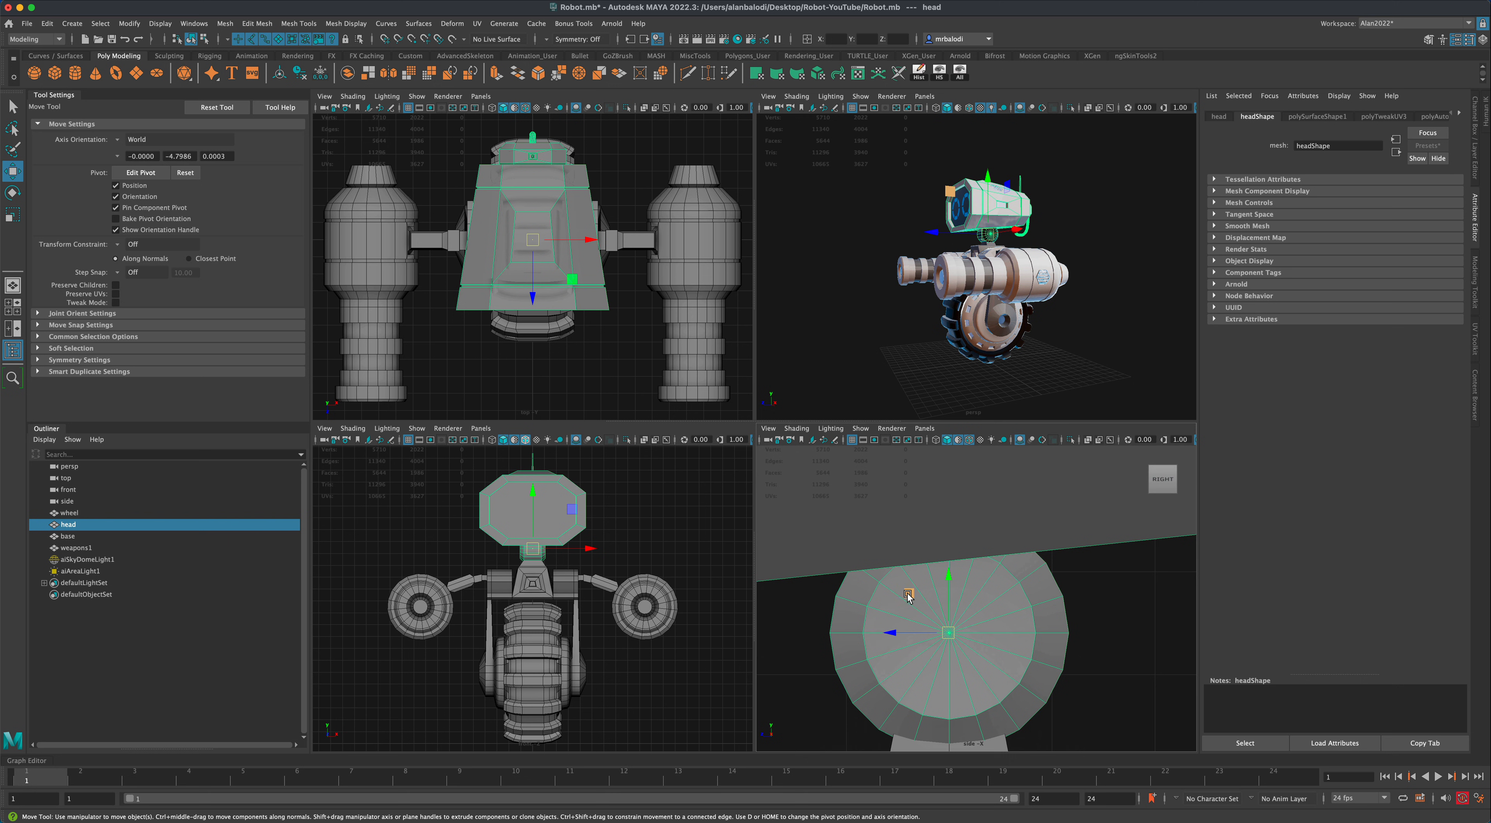
pyautogui.press('d')
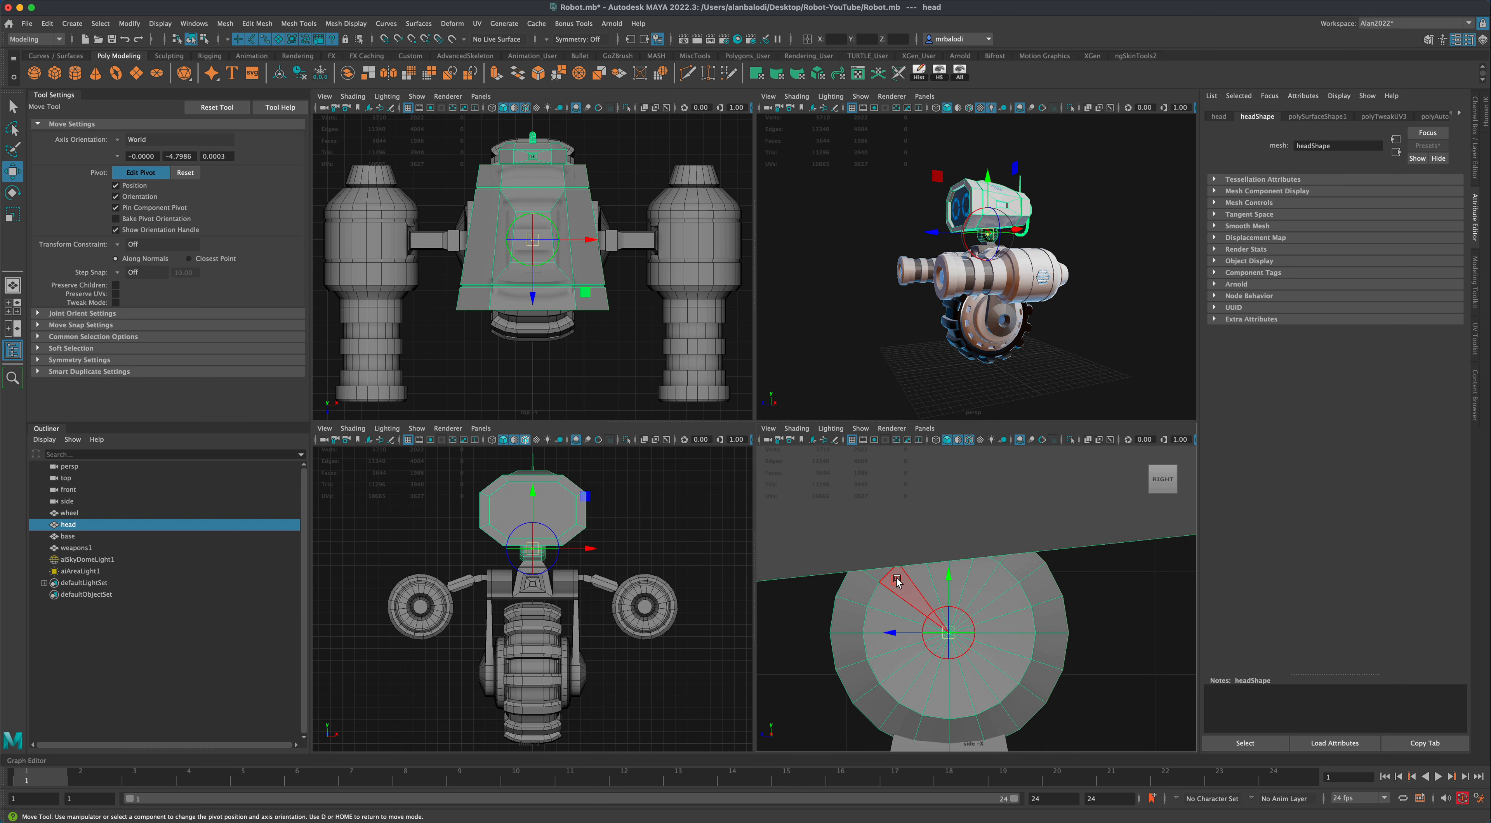
pyautogui.moveTo(893, 579); pyautogui.dragTo(928, 567)
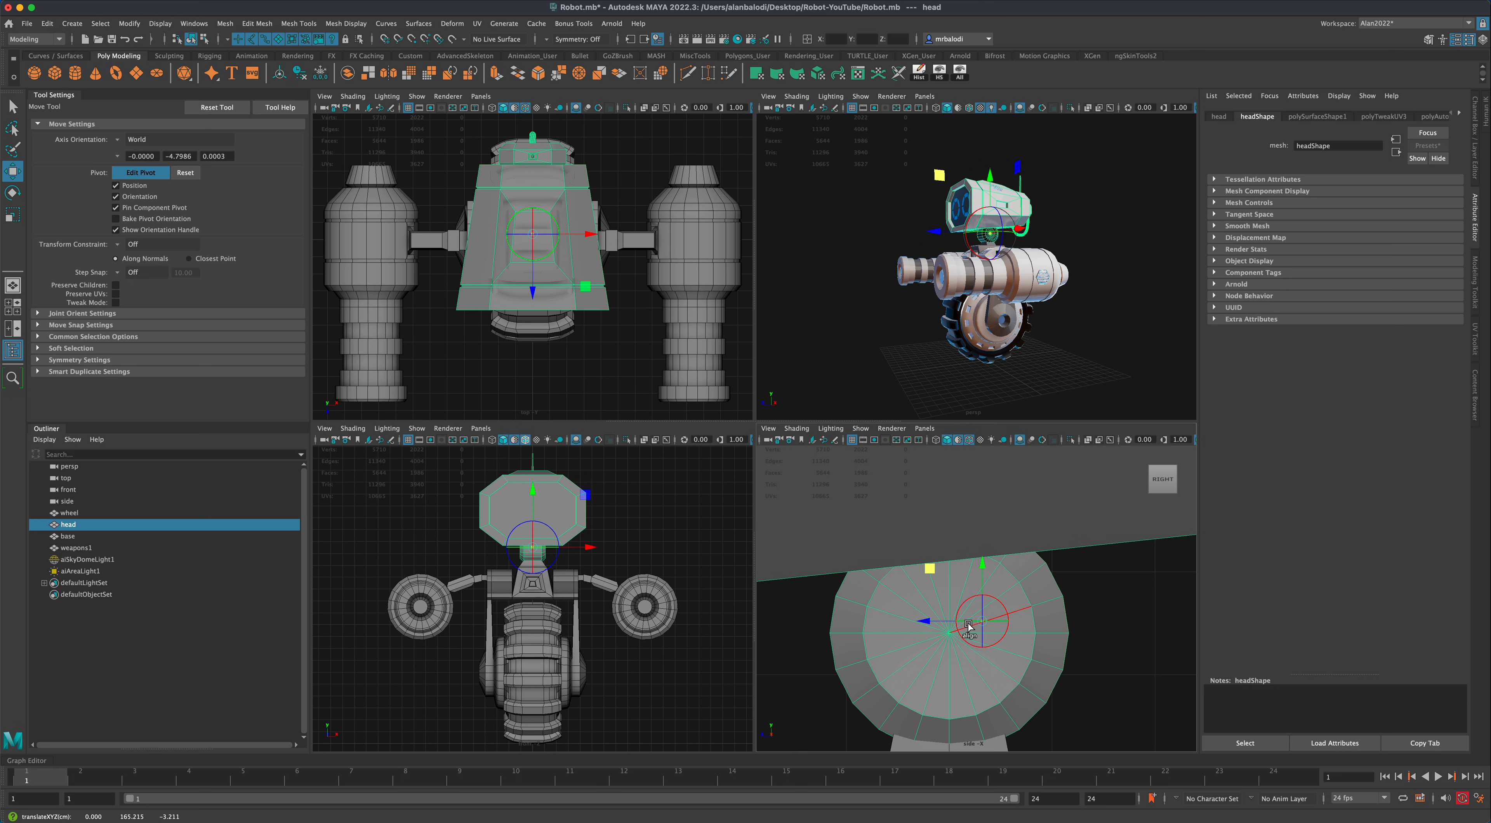
pyautogui.press('v')
pyautogui.moveTo(983, 620); pyautogui.dragTo(957, 632)
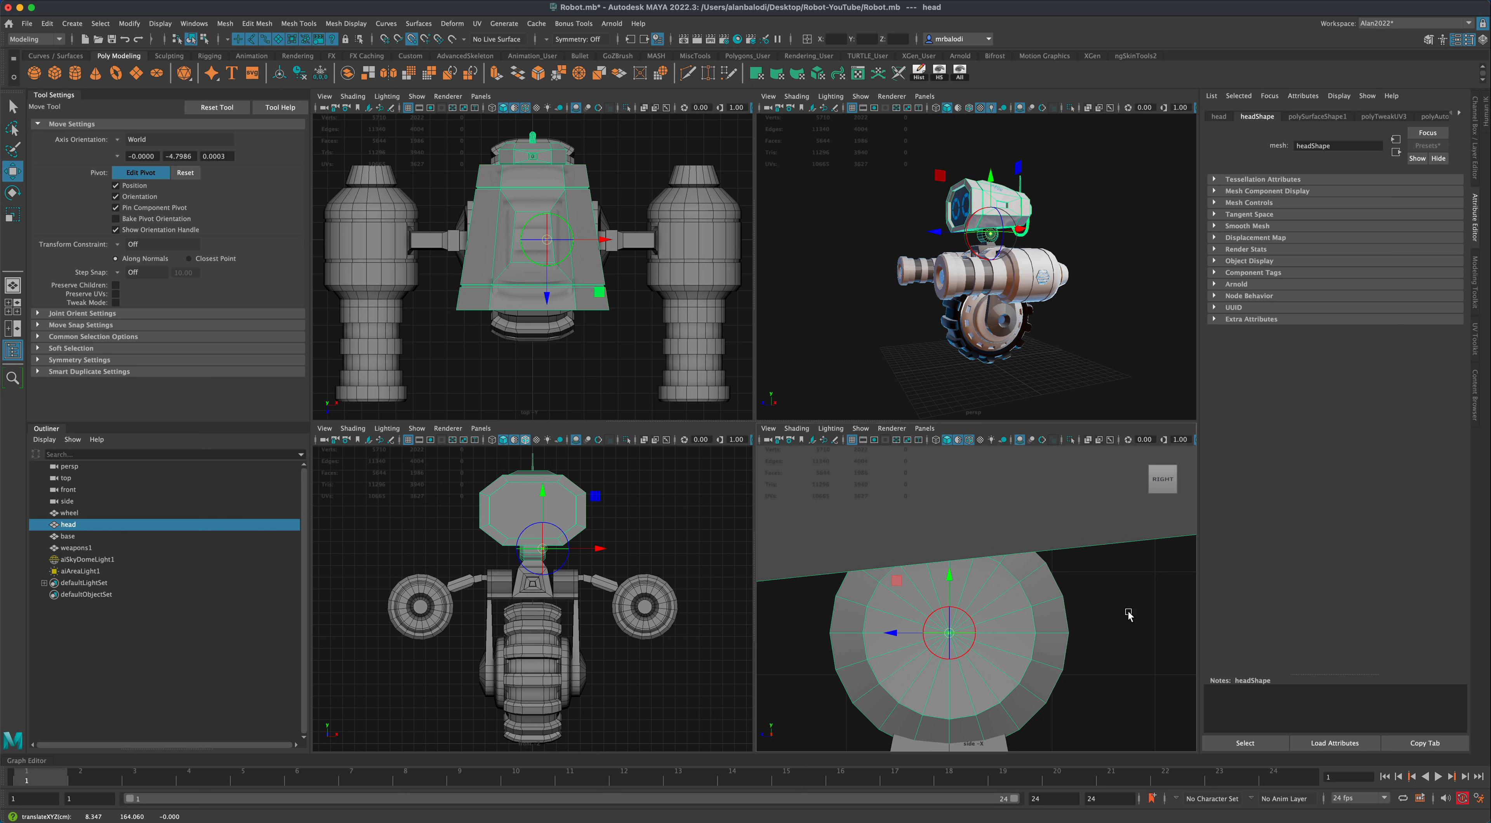
pyautogui.press('d')
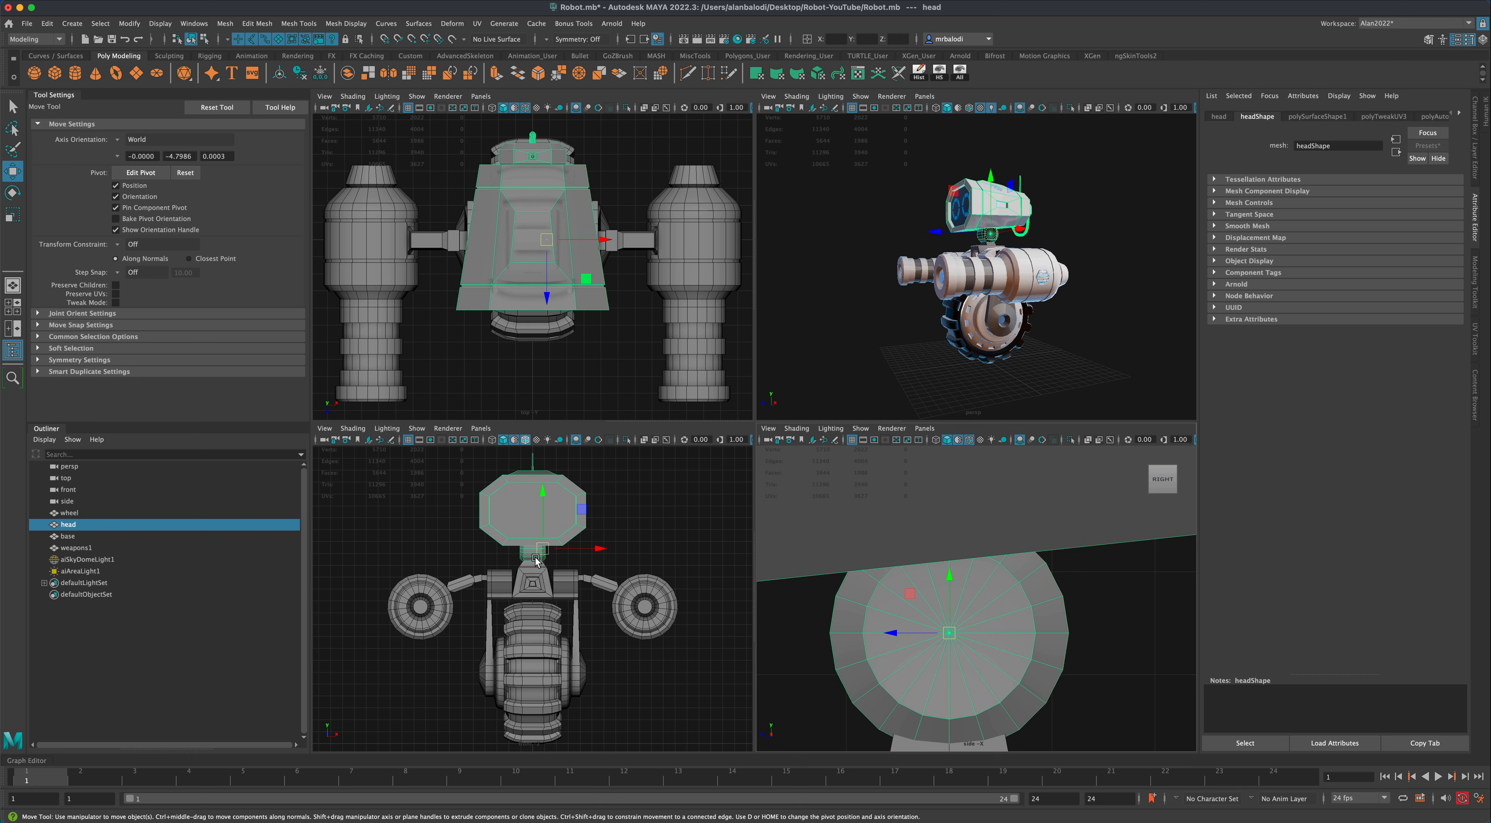
# - With X-ray on in the front view, snap the head's pivot along X to the robot's center grid line
pyautogui.scroll(8, 528, 561)
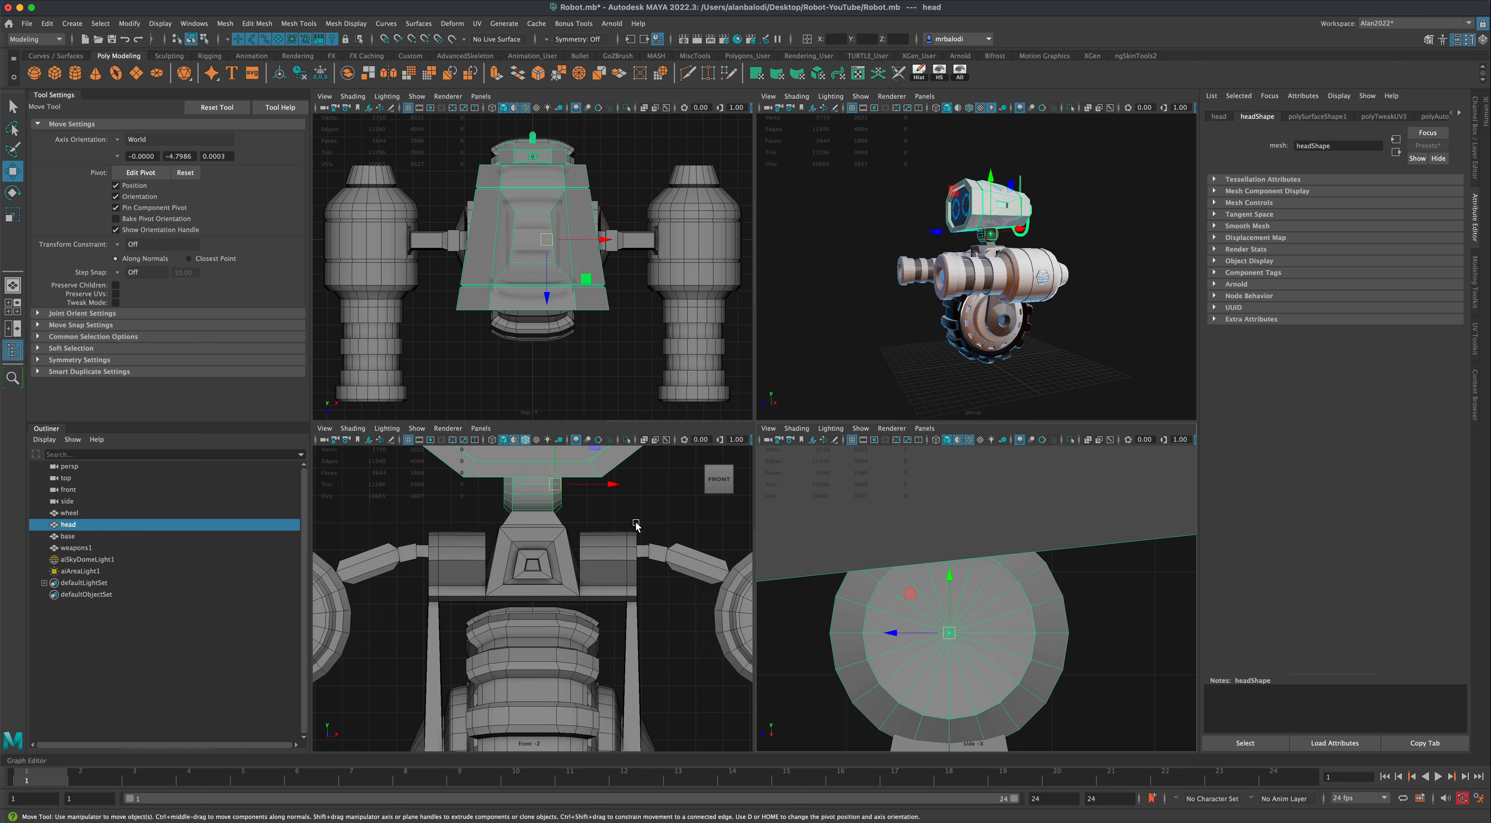
pyautogui.scroll(4, 649, 606)
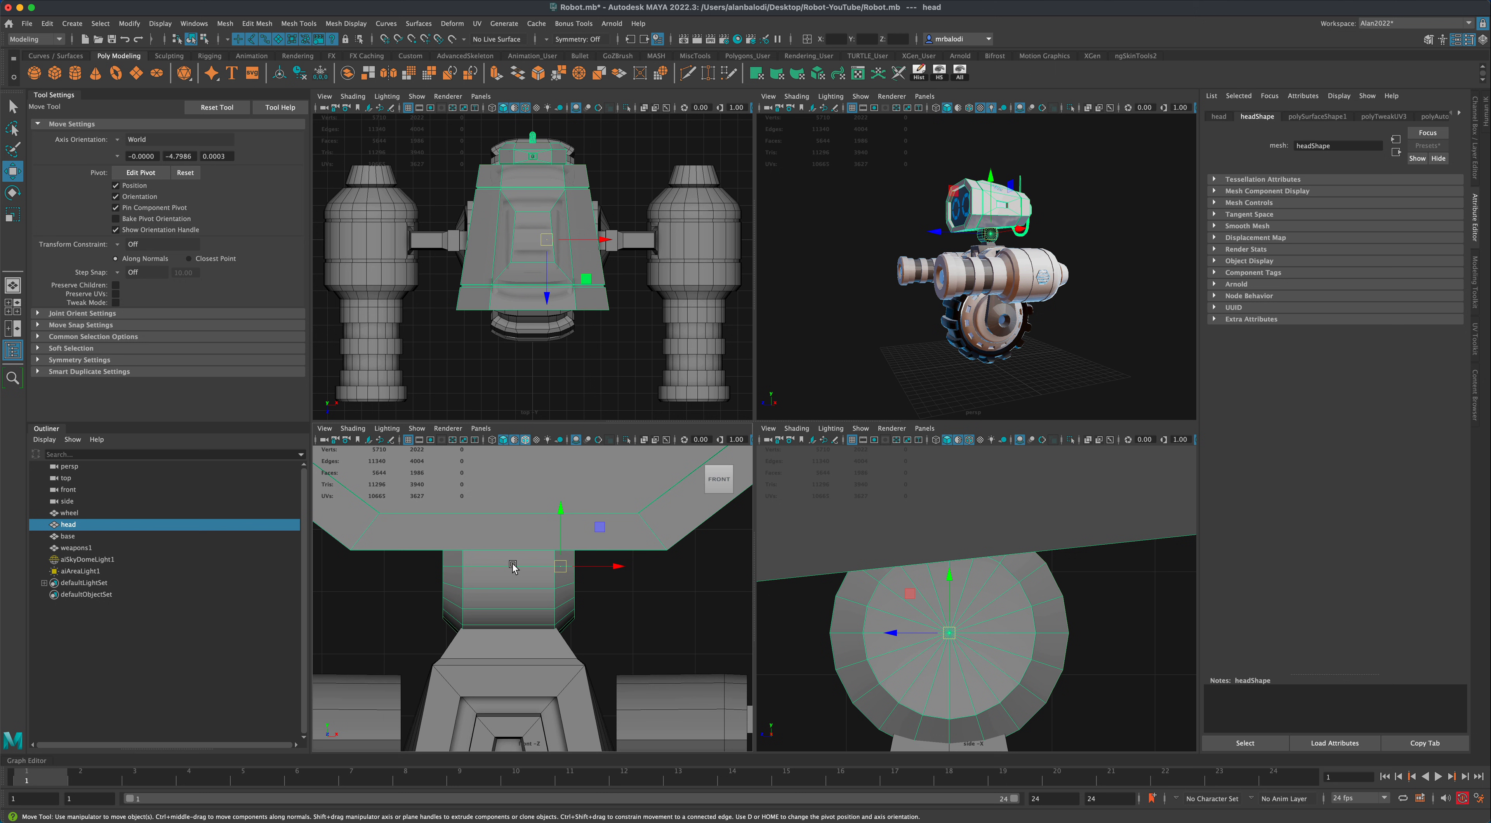
pyautogui.keyDown('alt'); pyautogui.moveTo(699, 610); pyautogui.dragTo(701, 630, button='middle'); pyautogui.keyUp('alt')
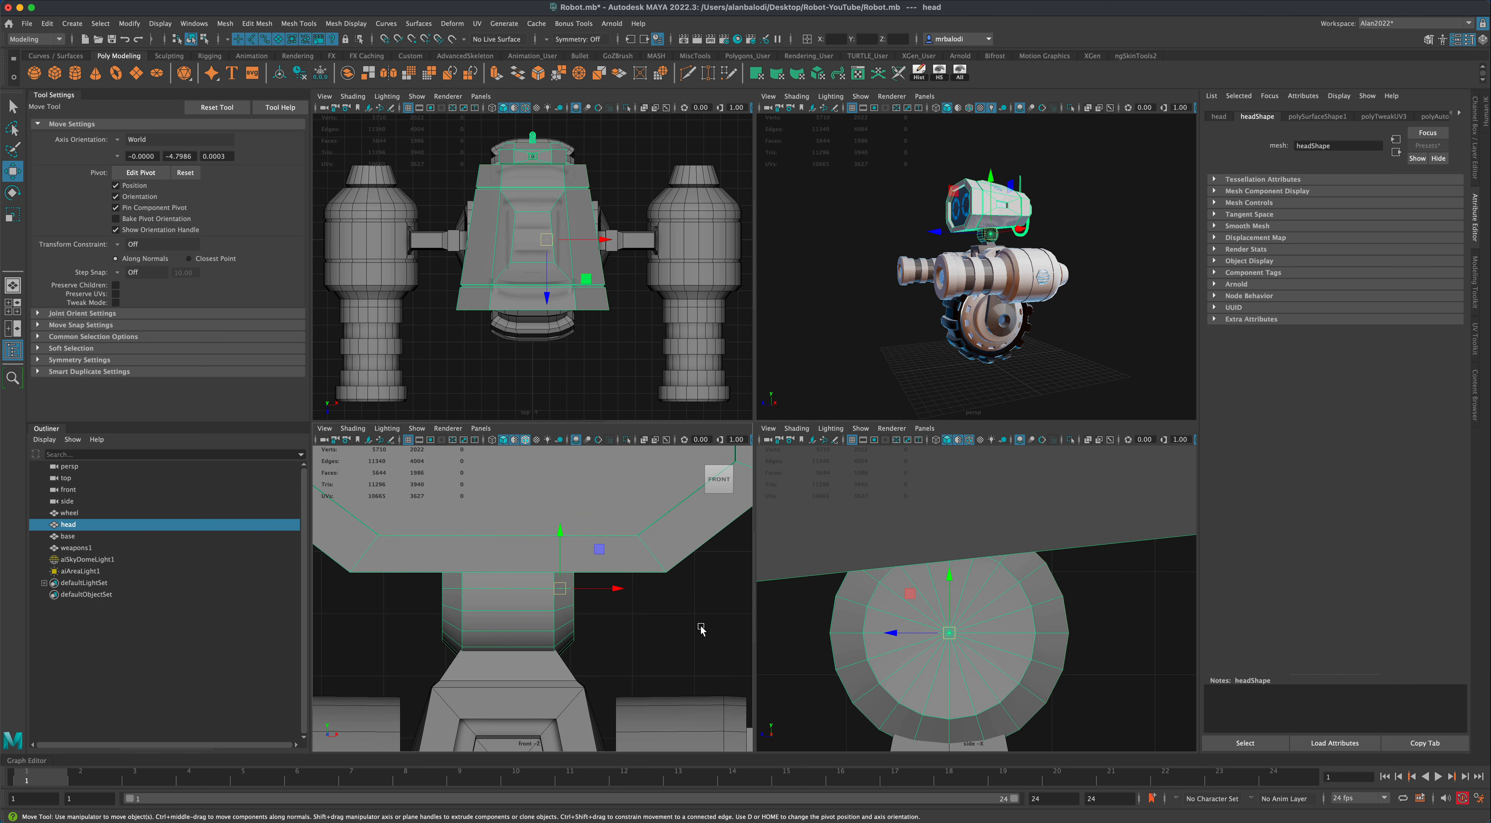
pyautogui.scroll(1, 701, 630)
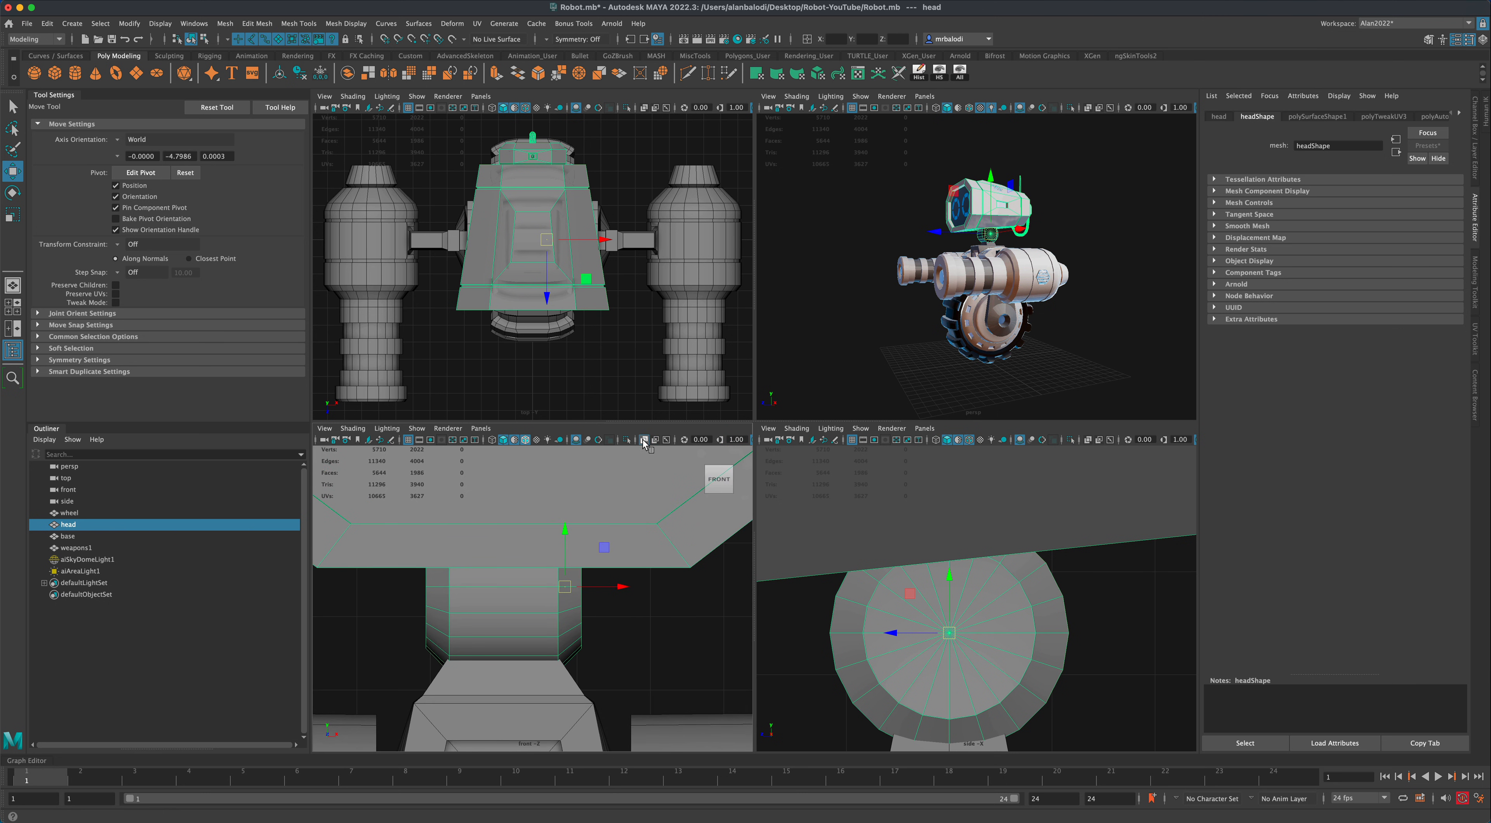
pyautogui.click(644, 440)
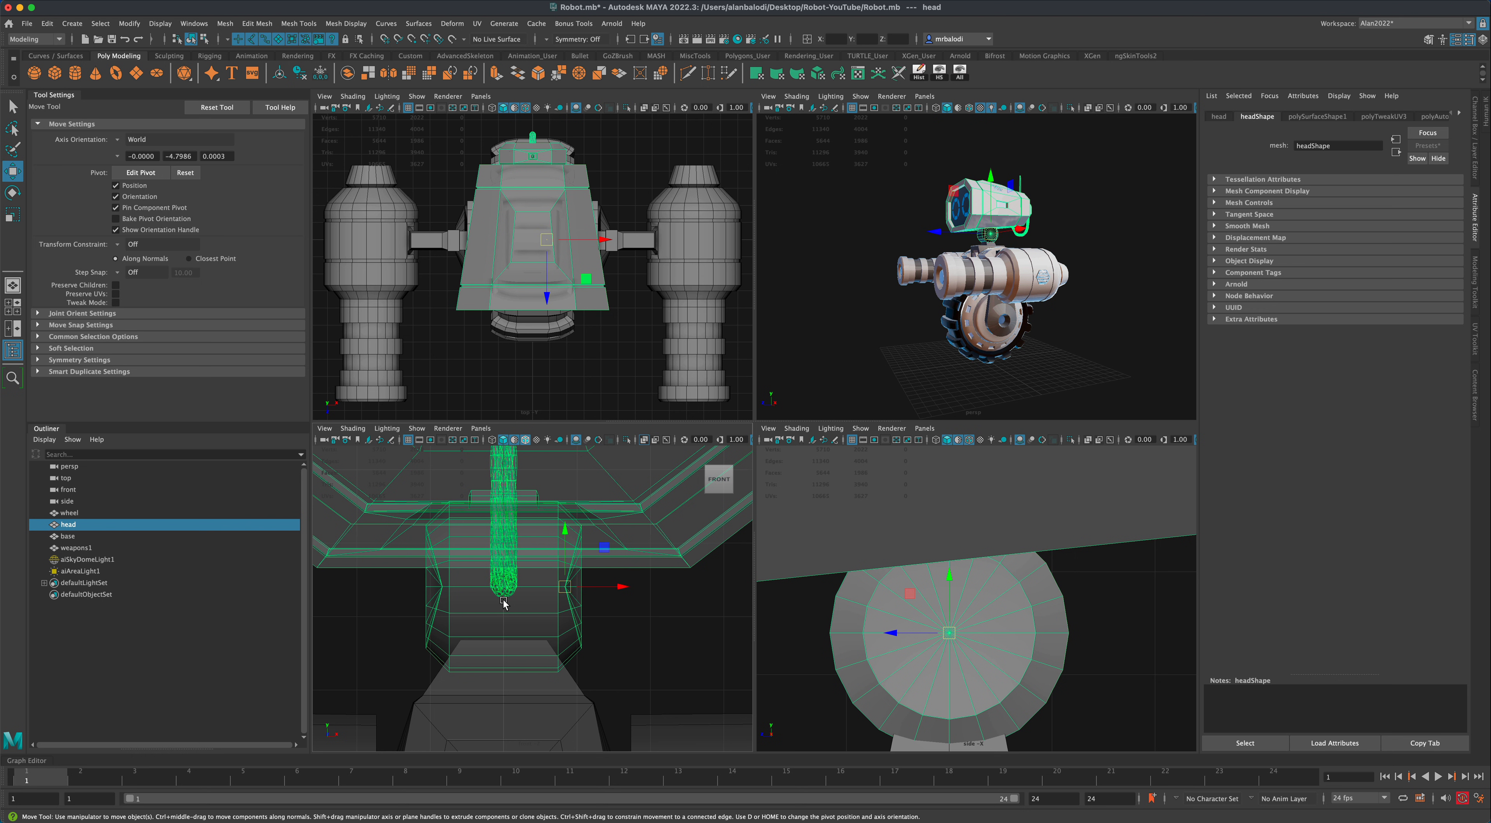
pyautogui.press('d')
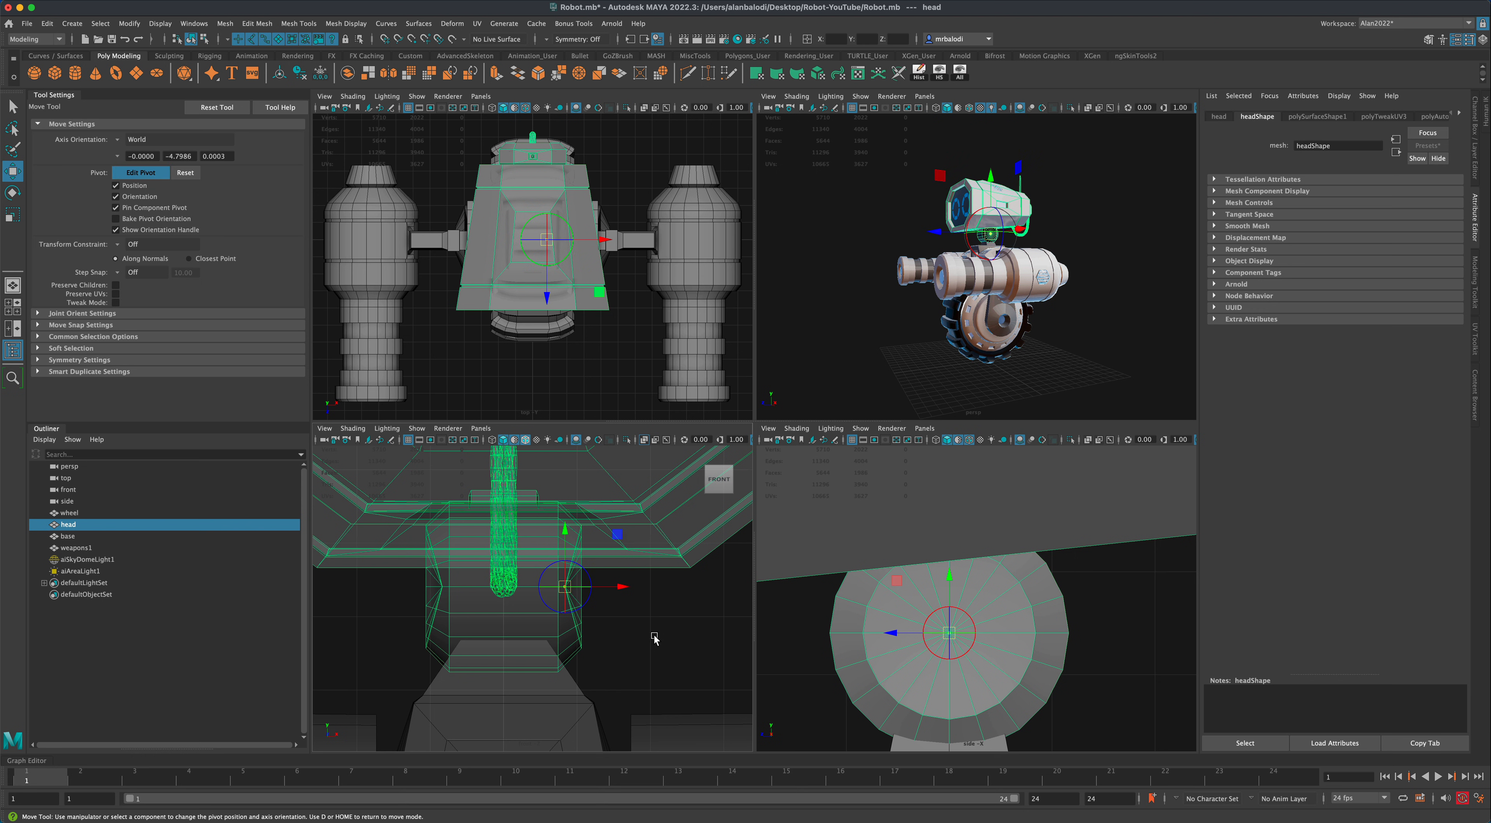
pyautogui.press('x')
pyautogui.moveTo(623, 589); pyautogui.dragTo(547, 590)
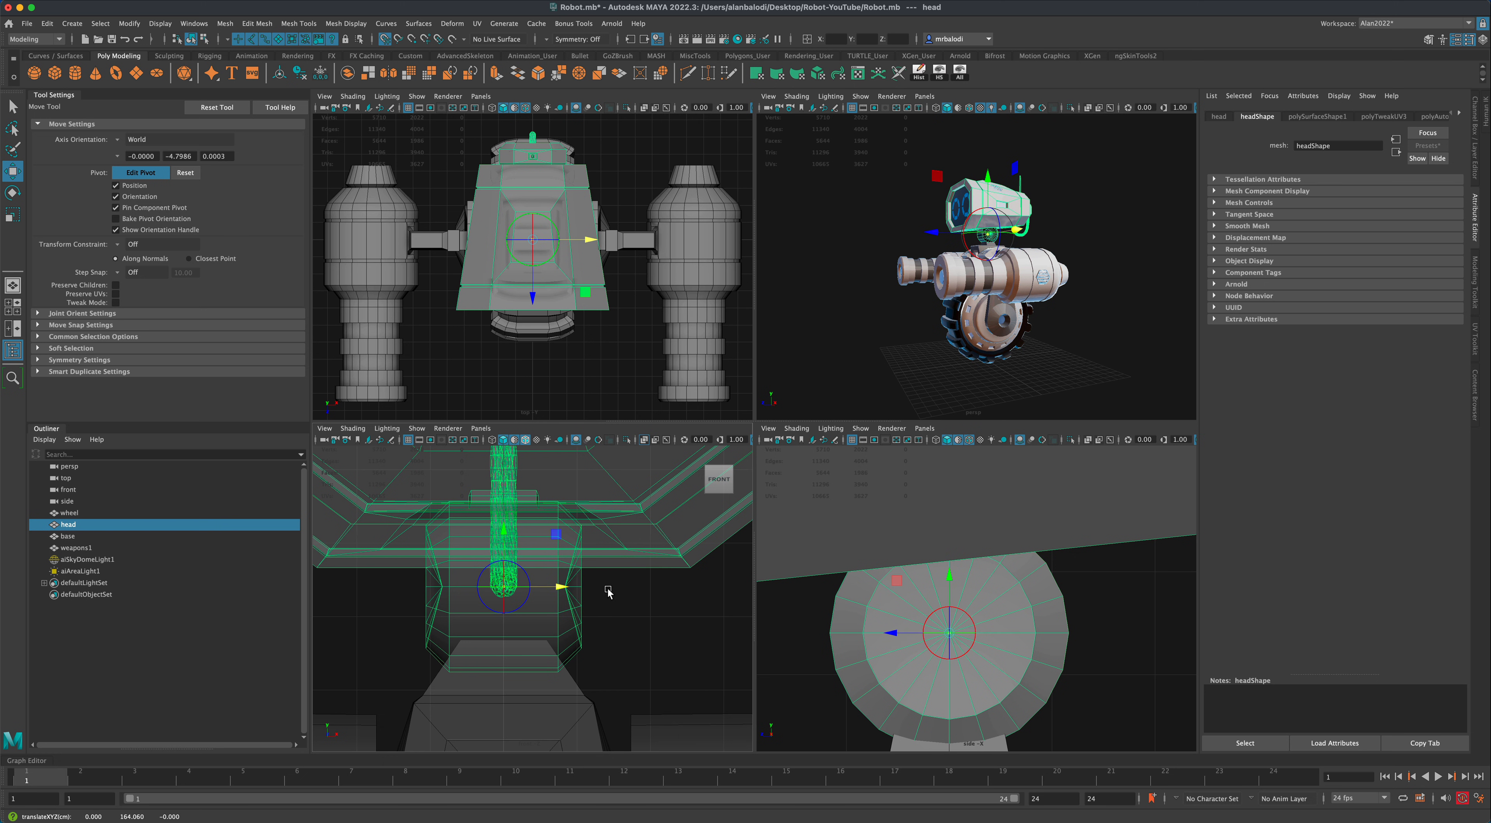
pyautogui.press('d')
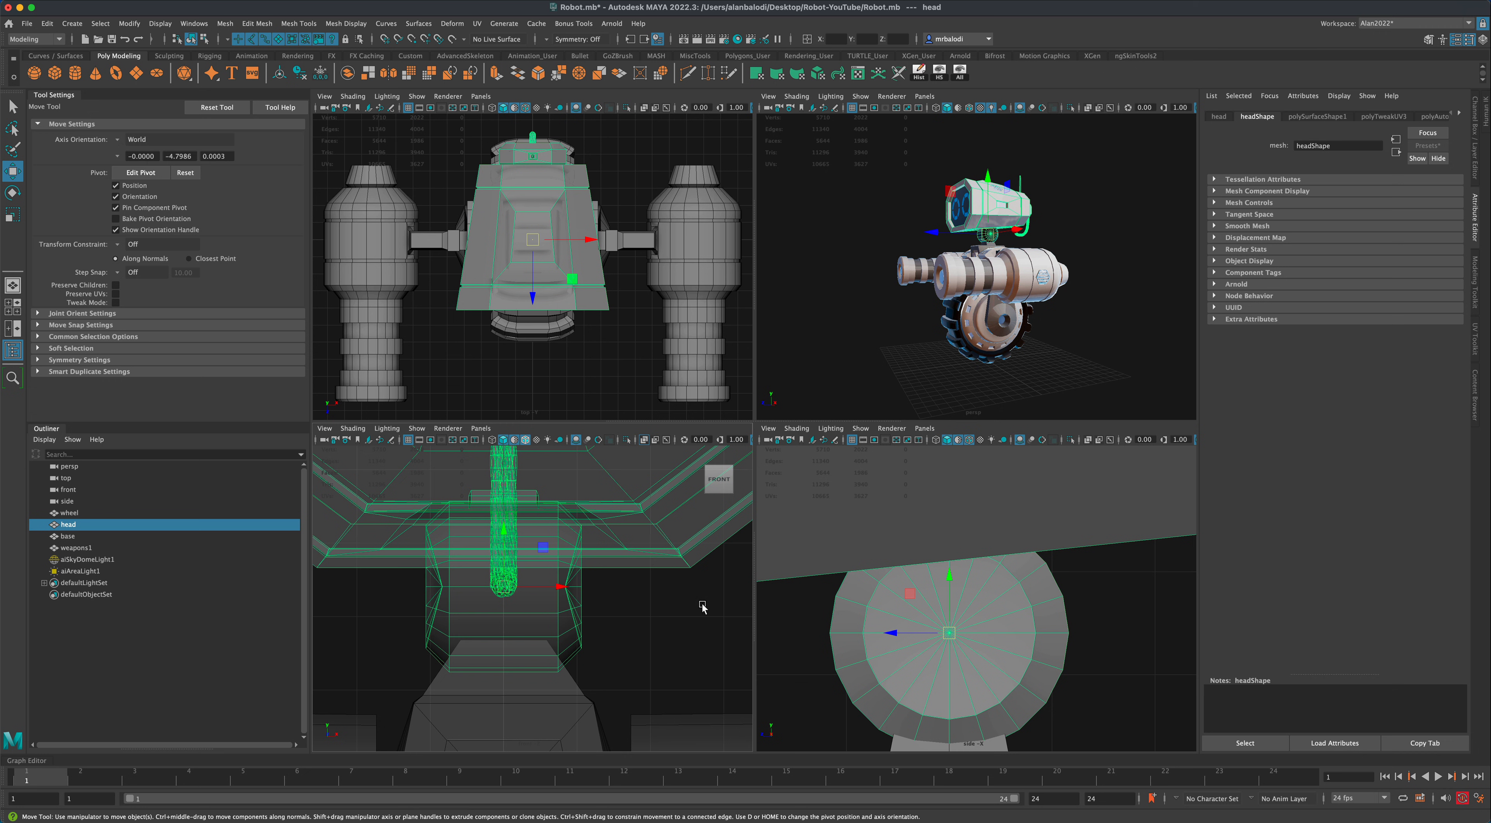
# - Turn off X-ray in the front view and clear the selection with the Select tool
pyautogui.scroll(-10, 684, 637)
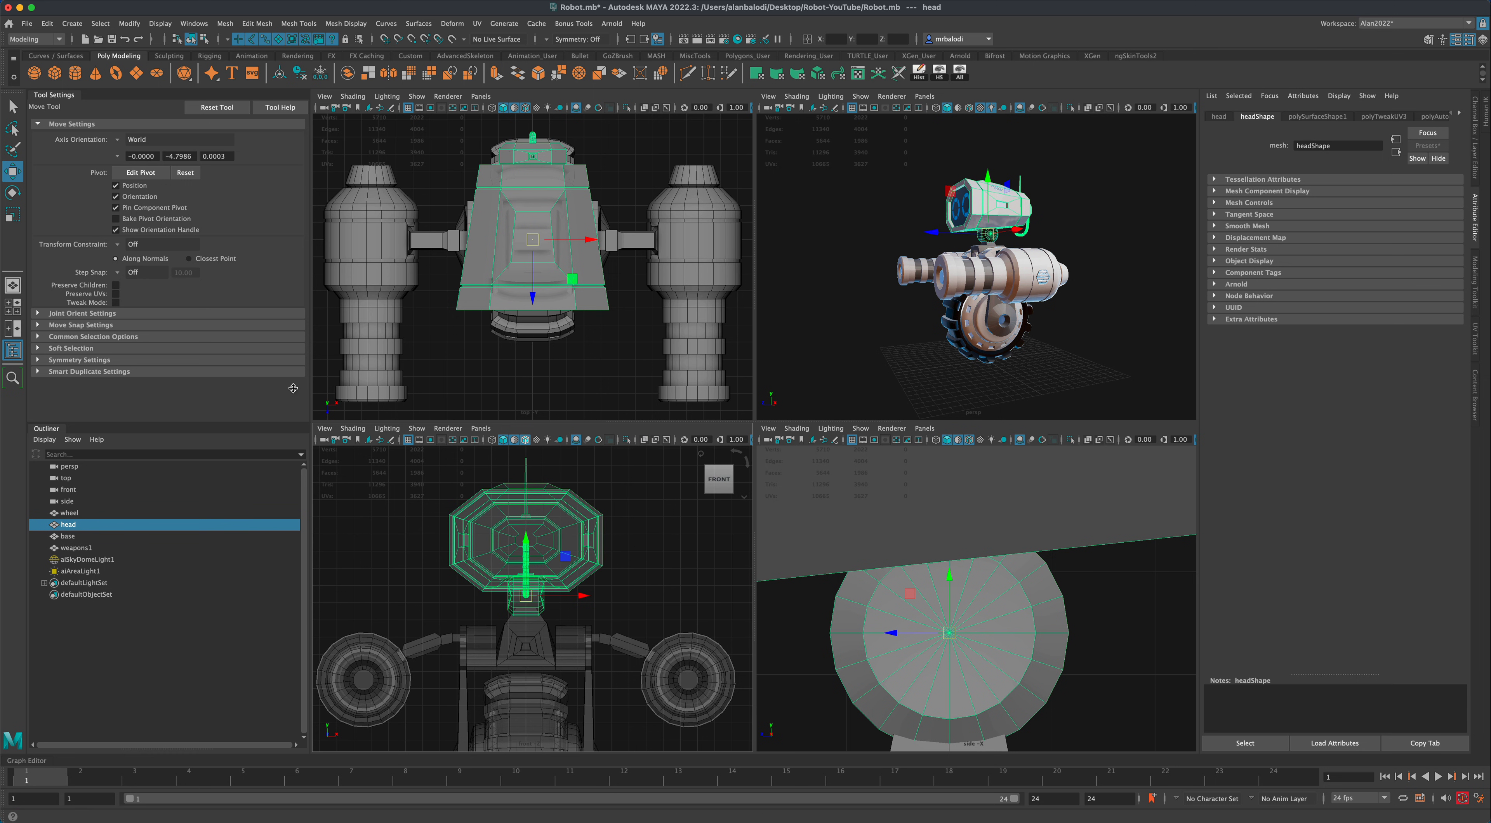
pyautogui.click(645, 441)
pyautogui.press('q')
pyautogui.click(930, 333)
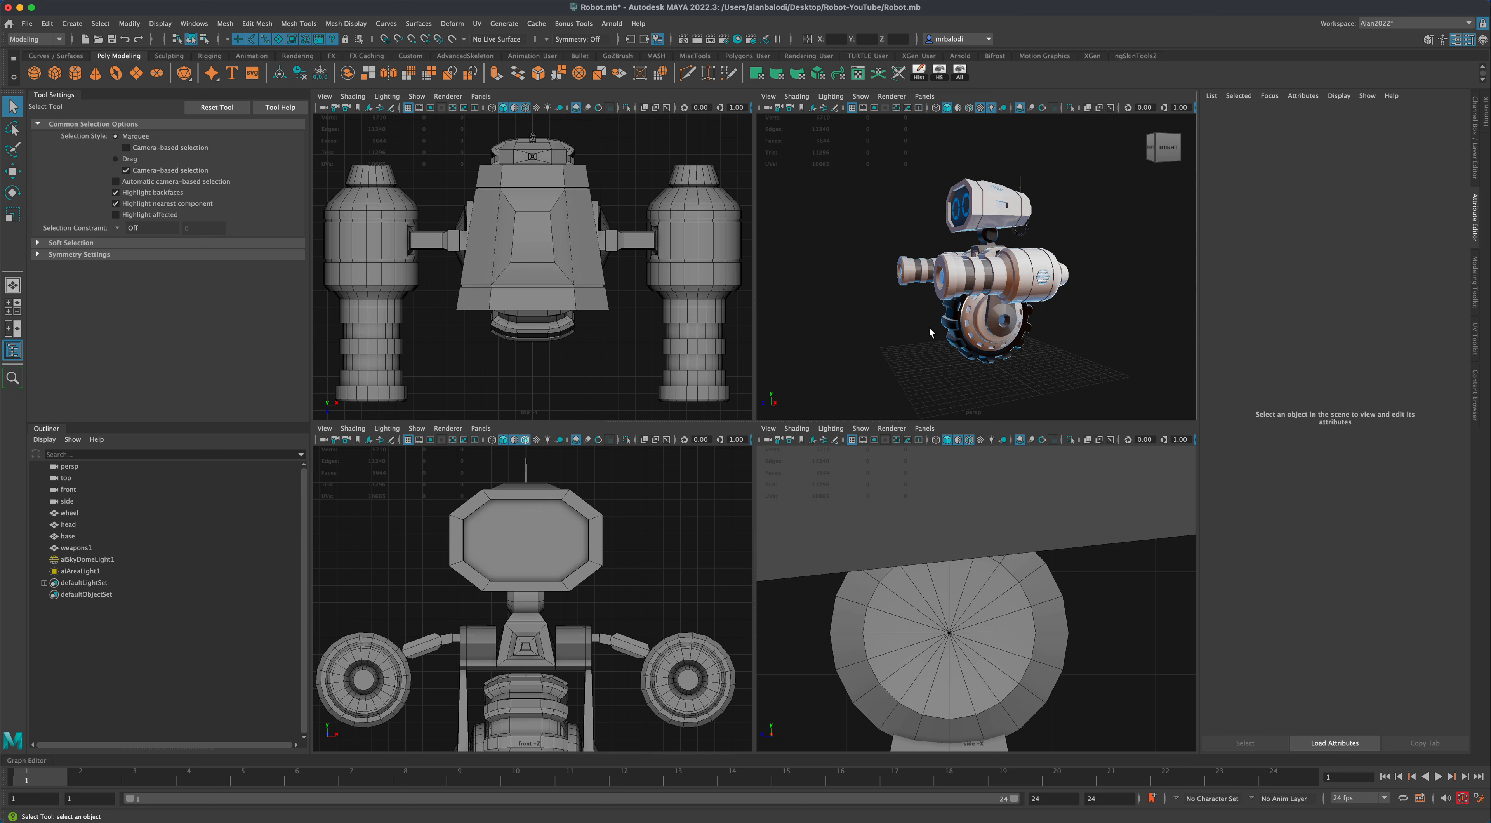
# - Tilt the head about the neck joint with the Rotate tool to test its pivot, and undo the rotation
pyautogui.click(973, 223)
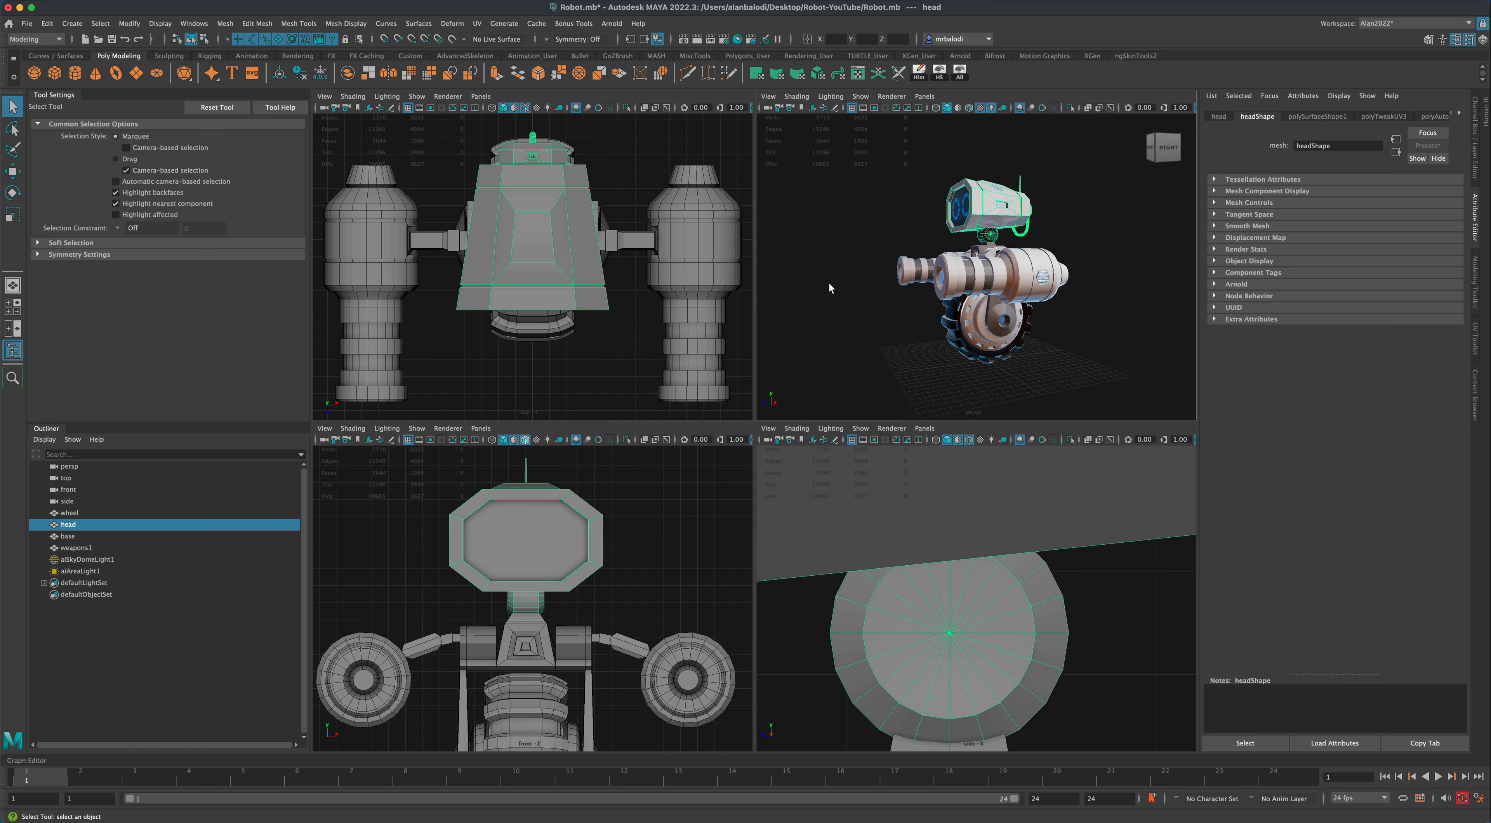
pyautogui.scroll(3, 822, 306)
pyautogui.keyDown('alt'); pyautogui.moveTo(830, 296); pyautogui.dragTo(833, 211); pyautogui.keyUp('alt')
pyautogui.click(10, 195)
pyautogui.moveTo(947, 203)
pyautogui.mouseDown()
pyautogui.moveTo(959, 186)
pyautogui.moveTo(957, 231)
pyautogui.moveTo(959, 188)
pyautogui.mouseUp()
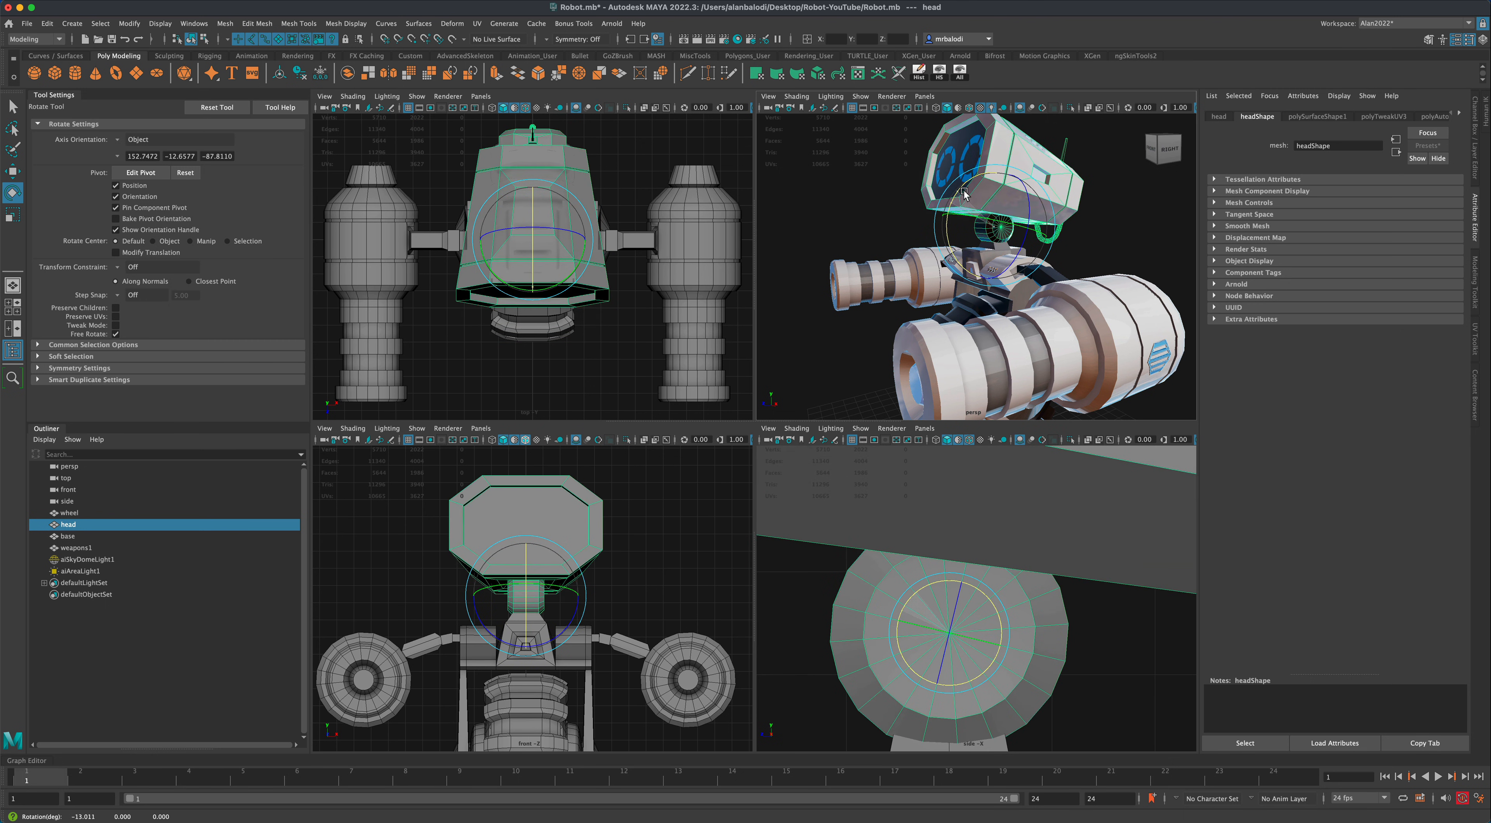
pyautogui.press('super+z')
# - Test the wheel's pivot with the Rotate tool in the perspective view and clear the selection
pyautogui.keyDown('alt'); pyautogui.moveTo(949, 220); pyautogui.dragTo(895, 331, button='right'); pyautogui.keyUp('alt')
pyautogui.keyDown('alt'); pyautogui.moveTo(895, 331); pyautogui.dragTo(903, 326); pyautogui.keyUp('alt')
pyautogui.keyDown('alt'); pyautogui.moveTo(903, 327); pyautogui.dragTo(907, 363, button='right'); pyautogui.keyUp('alt')
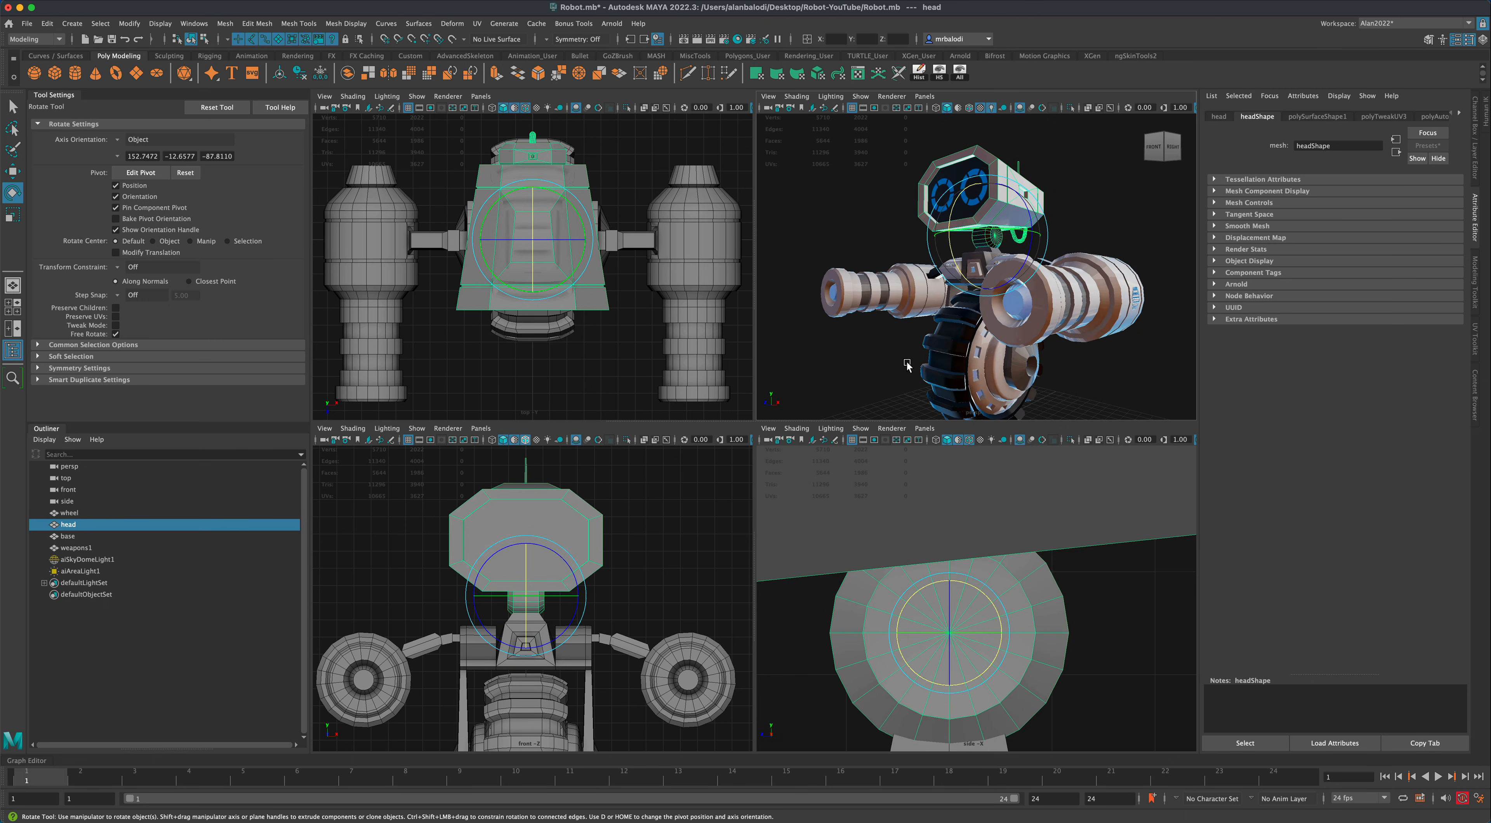
pyautogui.keyDown('alt'); pyautogui.moveTo(881, 354); pyautogui.dragTo(879, 322, button='middle'); pyautogui.keyUp('alt')
pyautogui.click(918, 347)
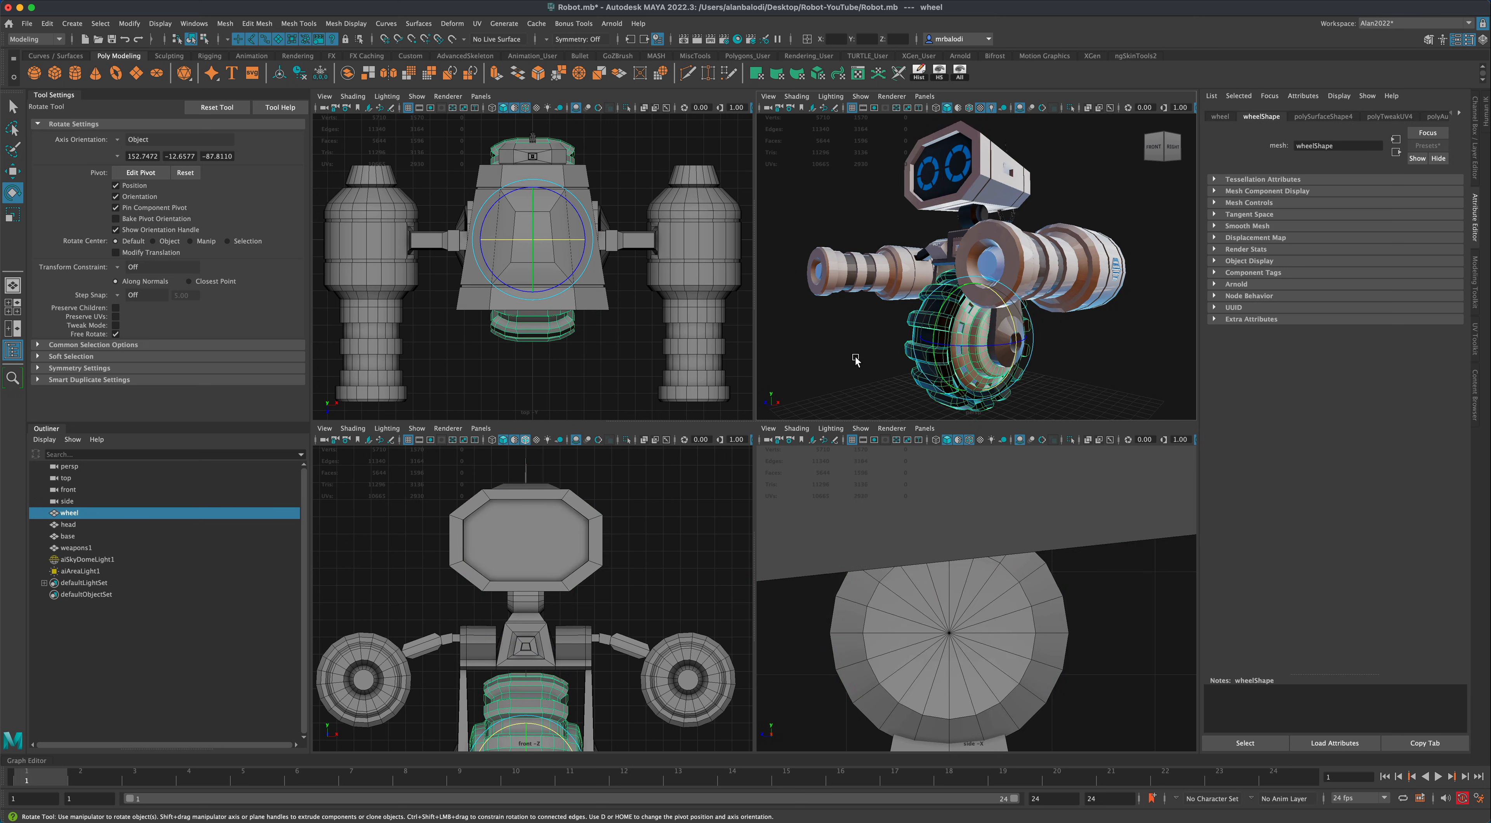
pyautogui.keyDown('alt'); pyautogui.moveTo(856, 356); pyautogui.dragTo(833, 337); pyautogui.keyUp('alt')
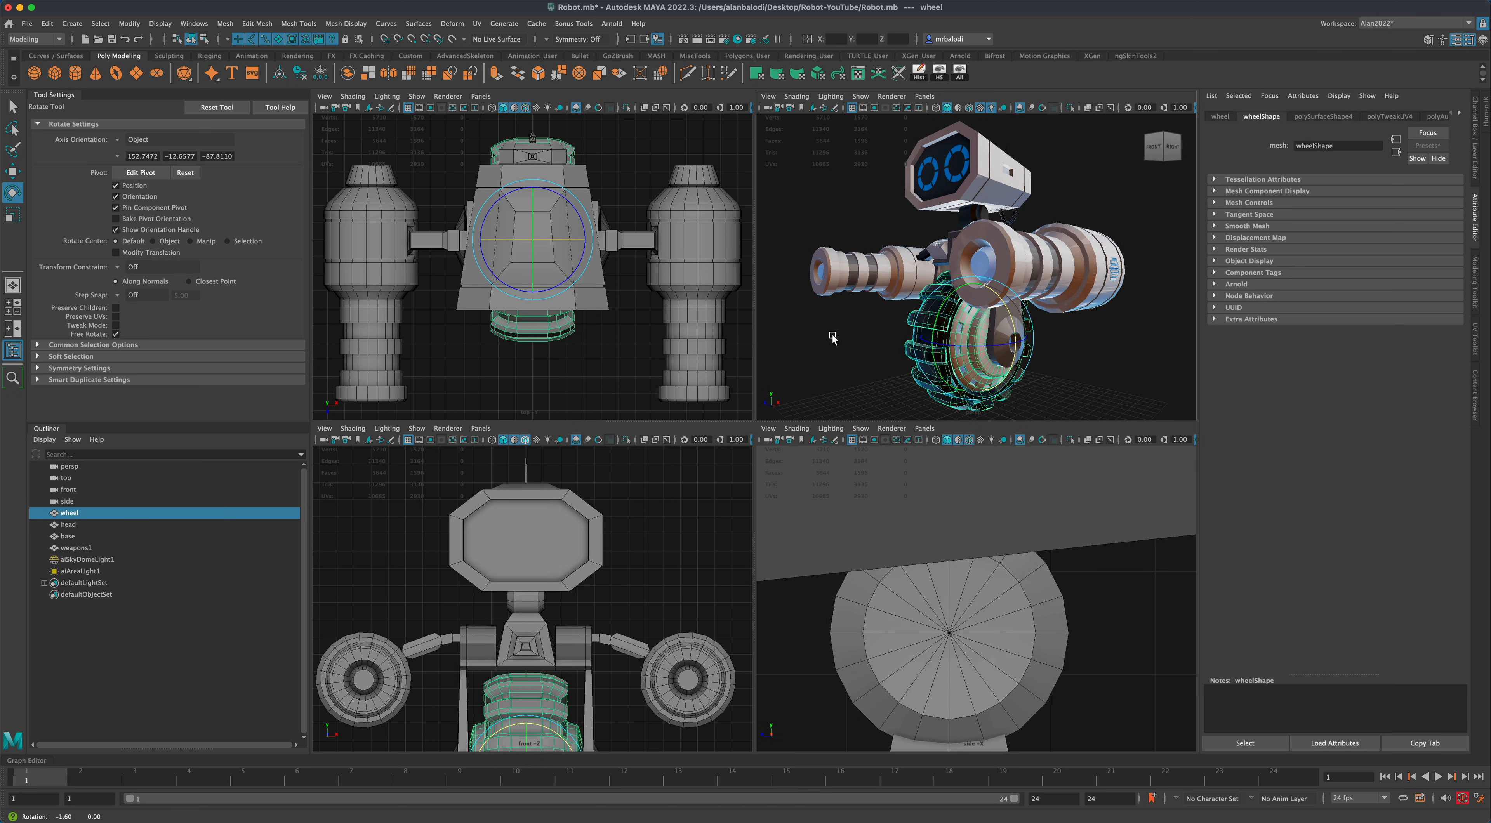
pyautogui.moveTo(941, 309); pyautogui.dragTo(939, 342)
pyautogui.click(865, 347)
pyautogui.scroll(-5, 868, 347)
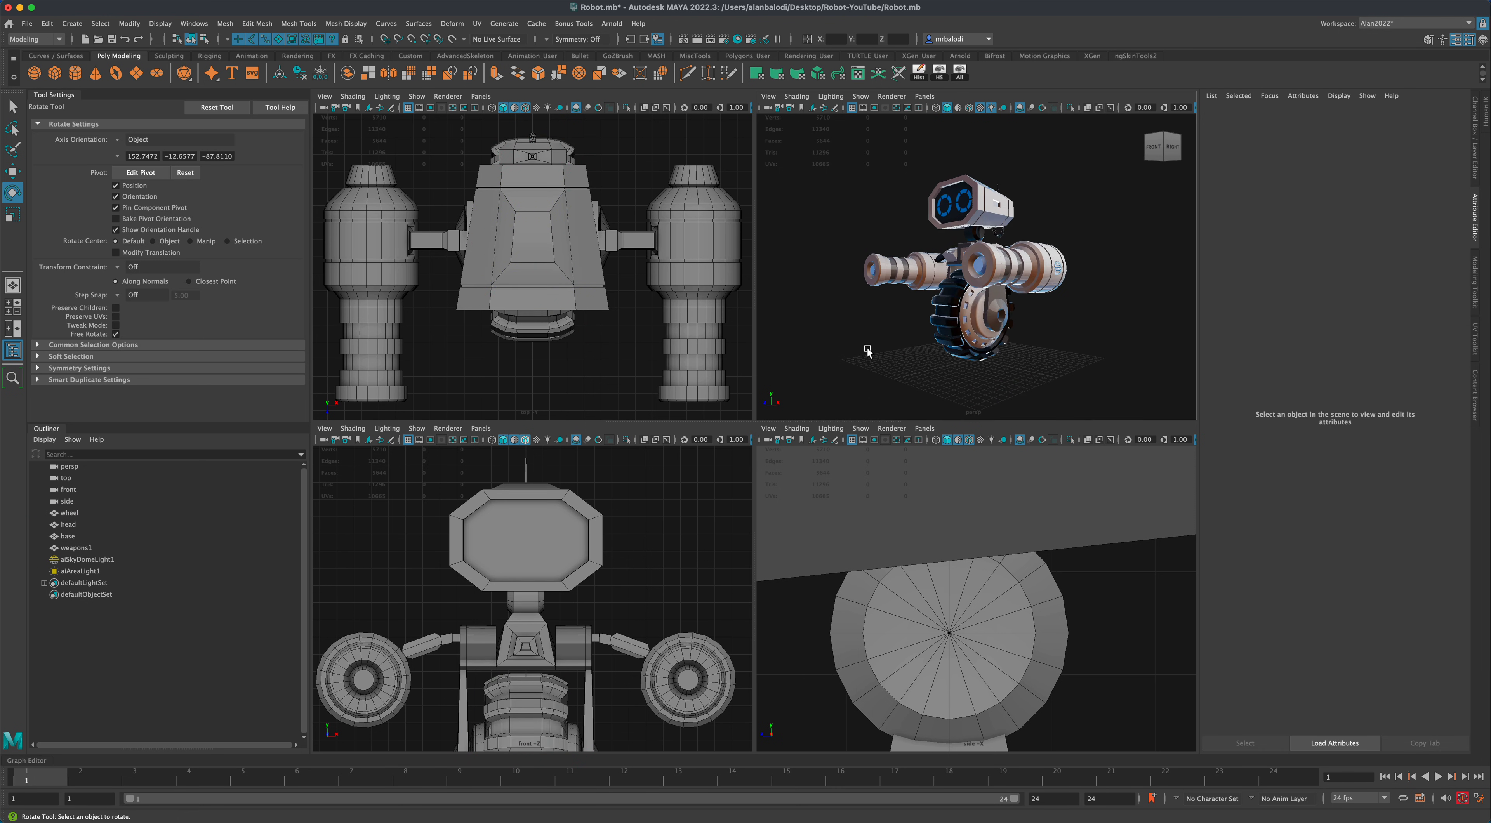
pyautogui.keyDown('alt'); pyautogui.moveTo(870, 338); pyautogui.dragTo(870, 343, button='middle'); pyautogui.keyUp('alt')
pyautogui.scroll(2, 871, 346)
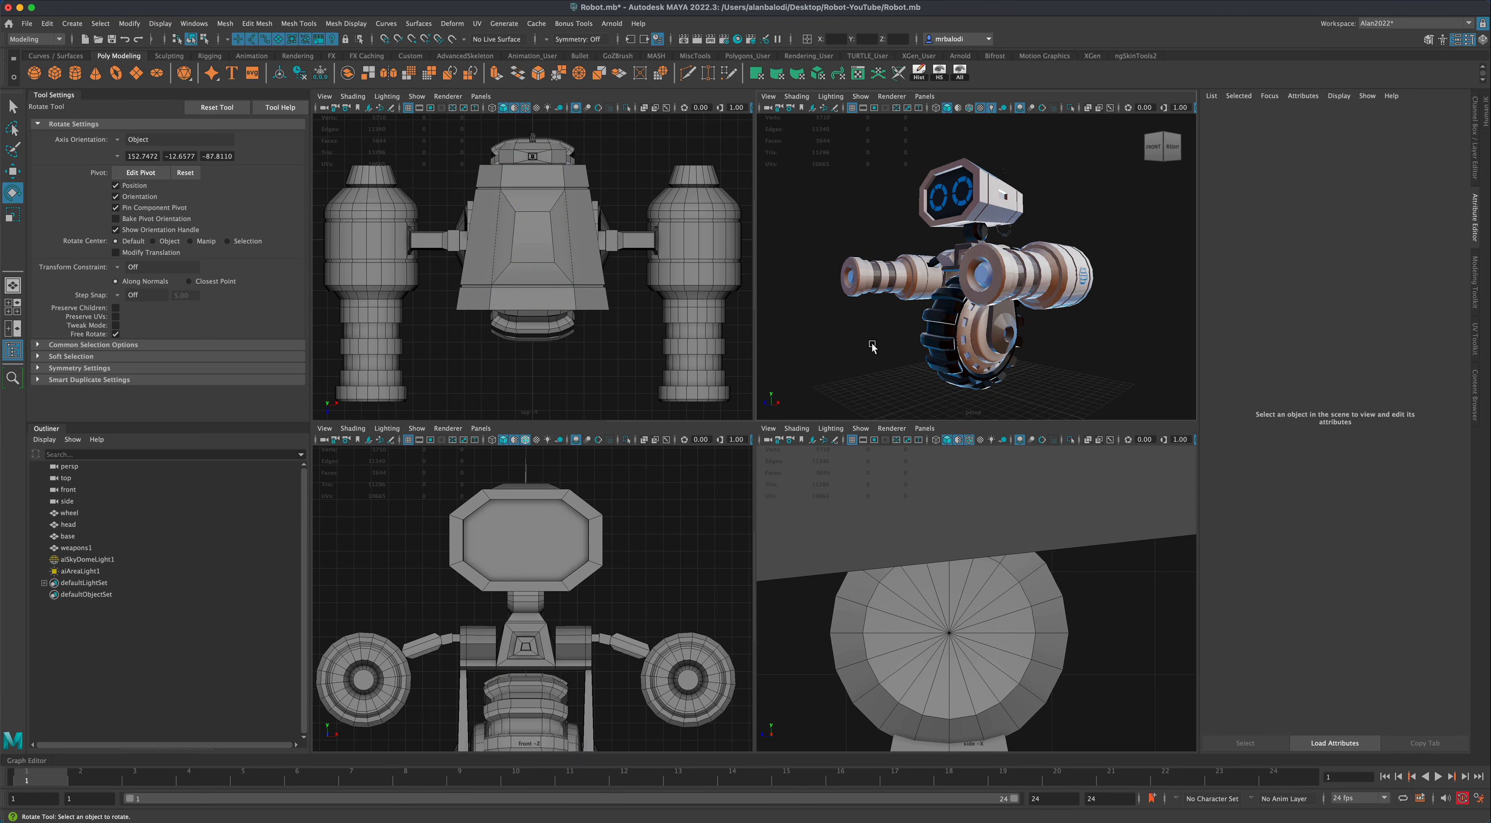
# - Rotate the base in the perspective view to test its pivot, and undo the rotation
pyautogui.click(74, 537)
pyautogui.moveTo(872, 373)
pyautogui.keyDown('alt'); pyautogui.mouseDown()
pyautogui.moveTo(922, 374)
pyautogui.moveTo(890, 373)
pyautogui.mouseUp(); pyautogui.keyUp('alt')
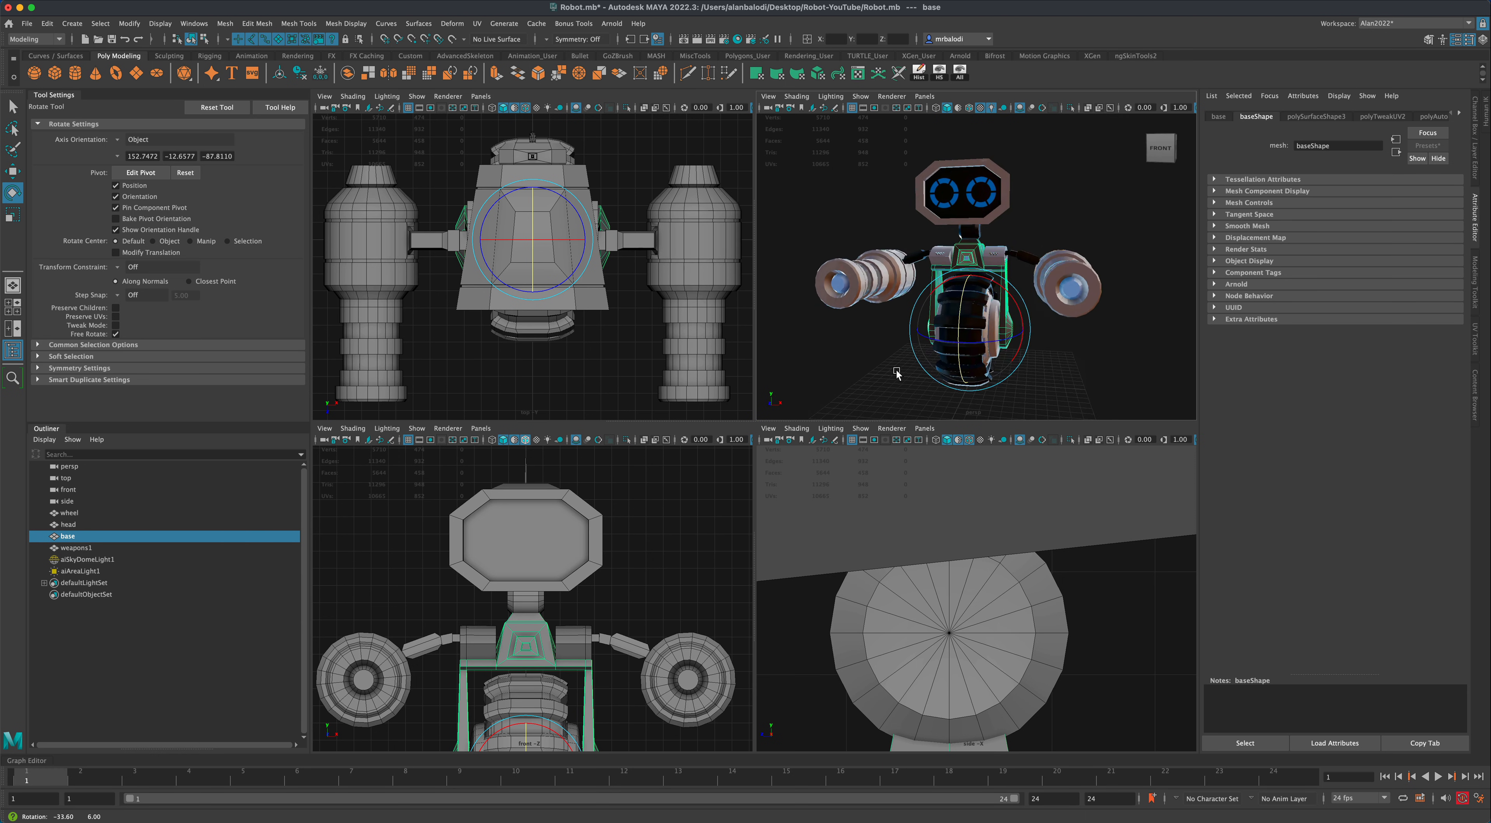
pyautogui.keyDown('alt'); pyautogui.moveTo(891, 369); pyautogui.dragTo(896, 370); pyautogui.keyUp('alt')
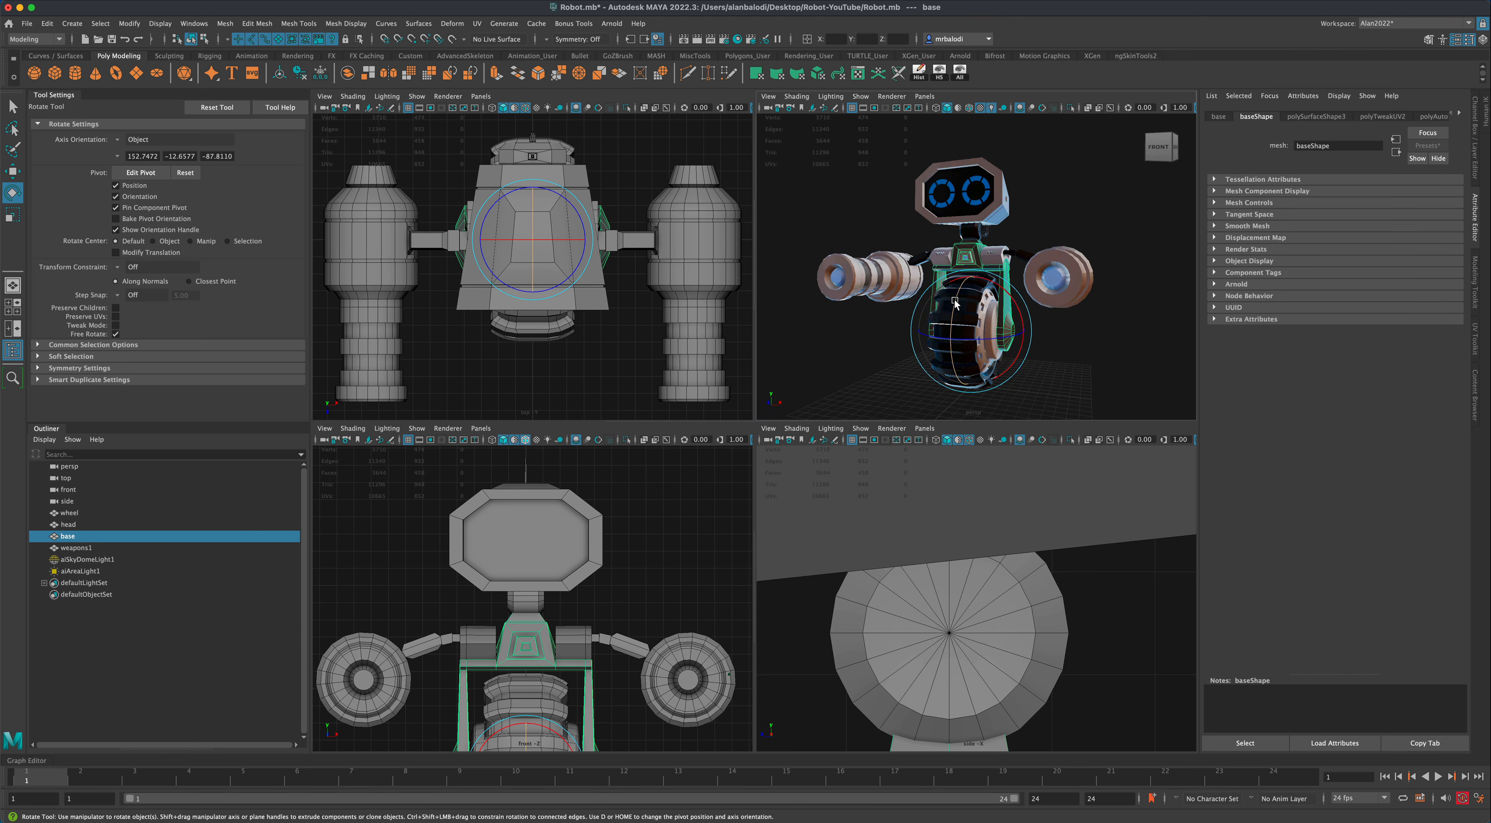
pyautogui.moveTo(956, 307)
pyautogui.mouseDown()
pyautogui.moveTo(954, 330)
pyautogui.moveTo(957, 281)
pyautogui.moveTo(955, 318)
pyautogui.mouseUp()
pyautogui.press('super+z')
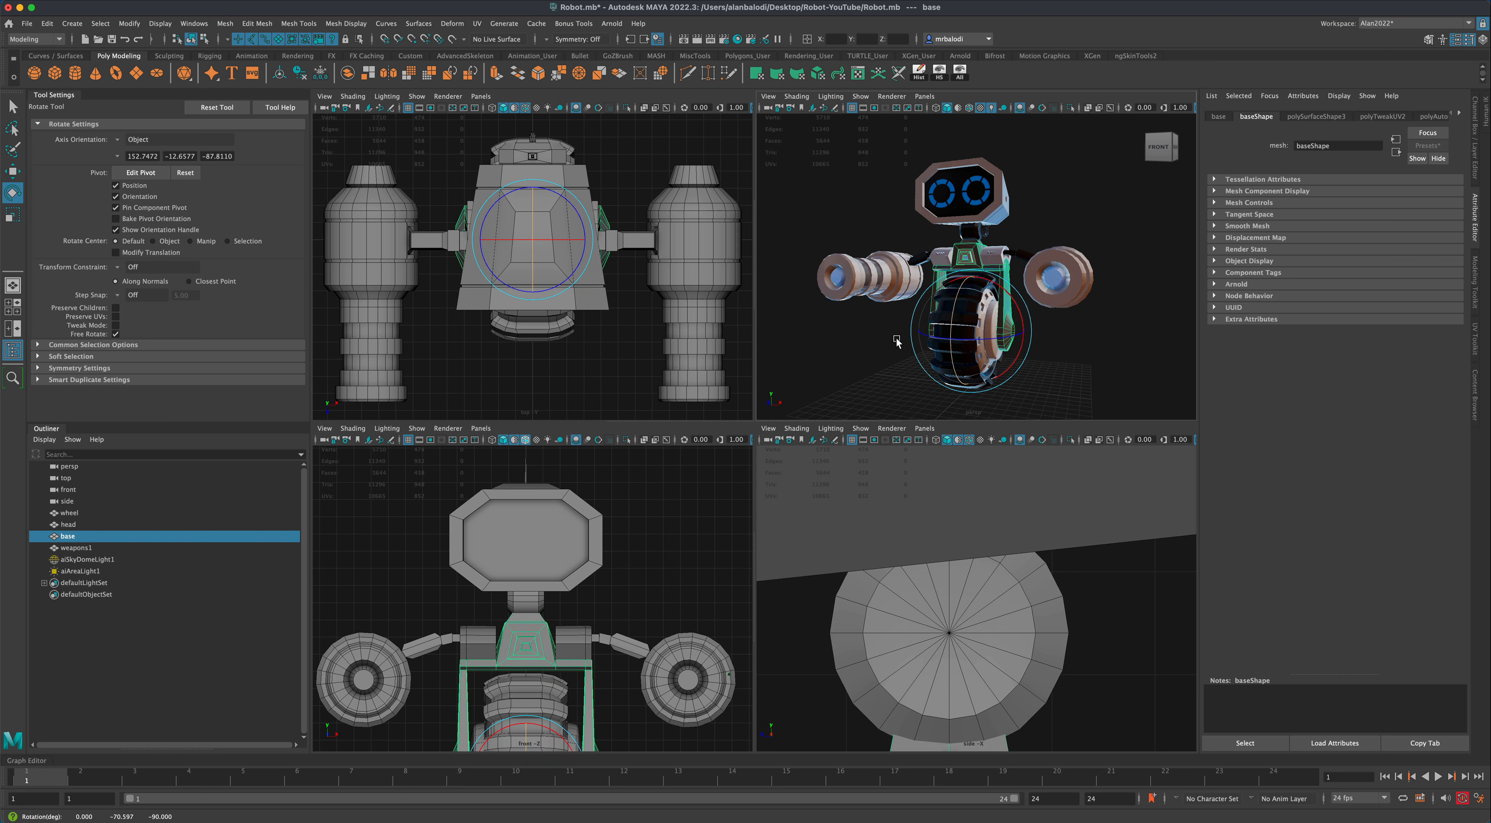
pyautogui.keyDown('alt'); pyautogui.moveTo(836, 377); pyautogui.dragTo(839, 382, button='middle'); pyautogui.keyUp('alt')
pyautogui.keyDown('alt'); pyautogui.moveTo(839, 382); pyautogui.dragTo(858, 363, button='right'); pyautogui.keyUp('alt')
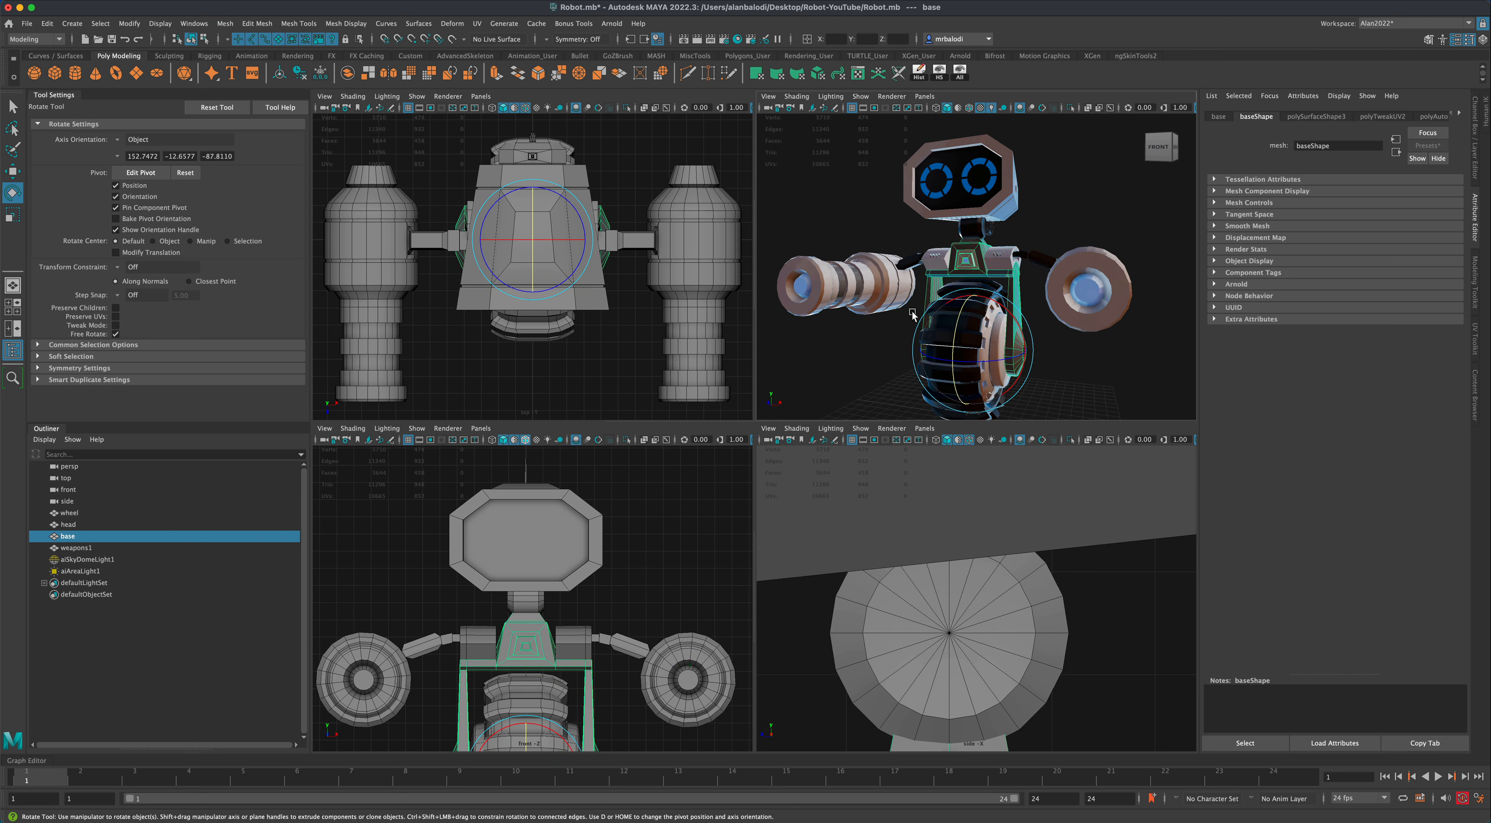
pyautogui.moveTo(874, 360)
pyautogui.keyDown('alt'); pyautogui.mouseDown()
pyautogui.moveTo(860, 351)
pyautogui.moveTo(895, 348)
pyautogui.mouseUp(); pyautogui.keyUp('alt')
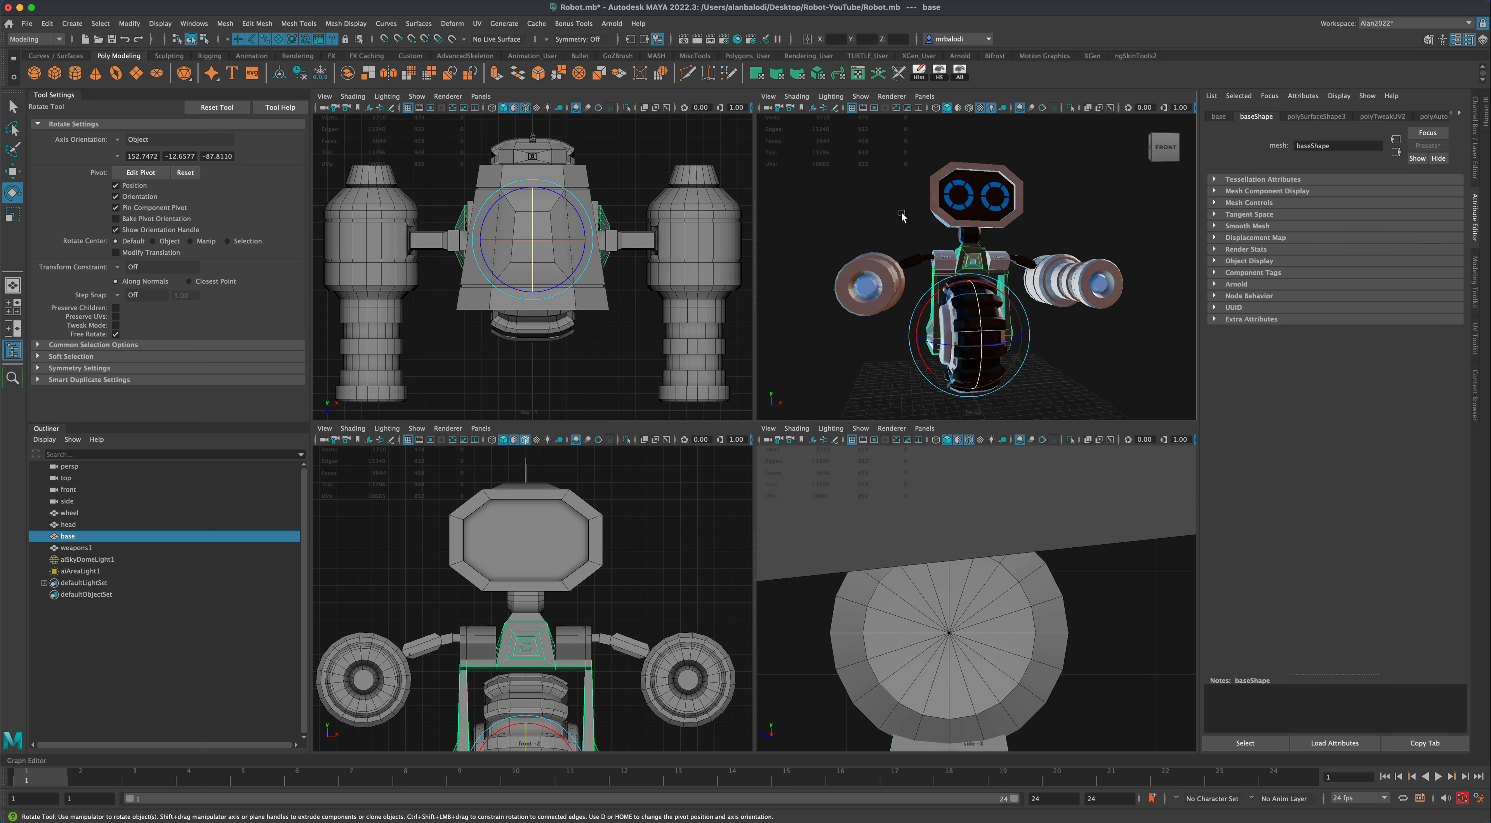
pyautogui.keyDown('alt'); pyautogui.moveTo(902, 217); pyautogui.dragTo(877, 215); pyautogui.keyUp('alt')
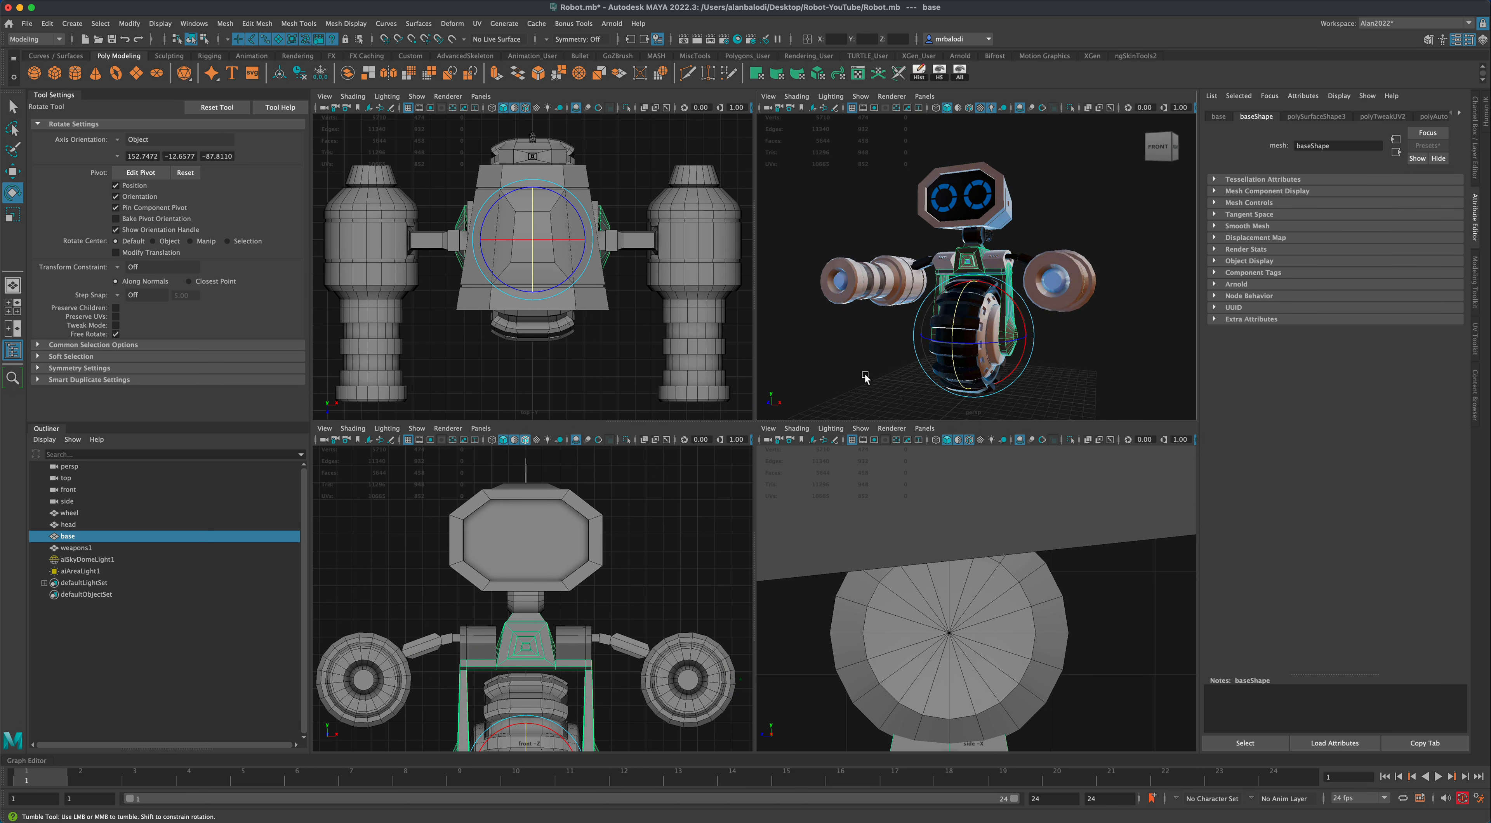
pyautogui.keyDown('alt'); pyautogui.moveTo(867, 371); pyautogui.dragTo(894, 325); pyautogui.keyUp('alt')
# - Raise the weapons' pivot to the height of the shoulder joints in the front view with the Move tool
pyautogui.press('q')
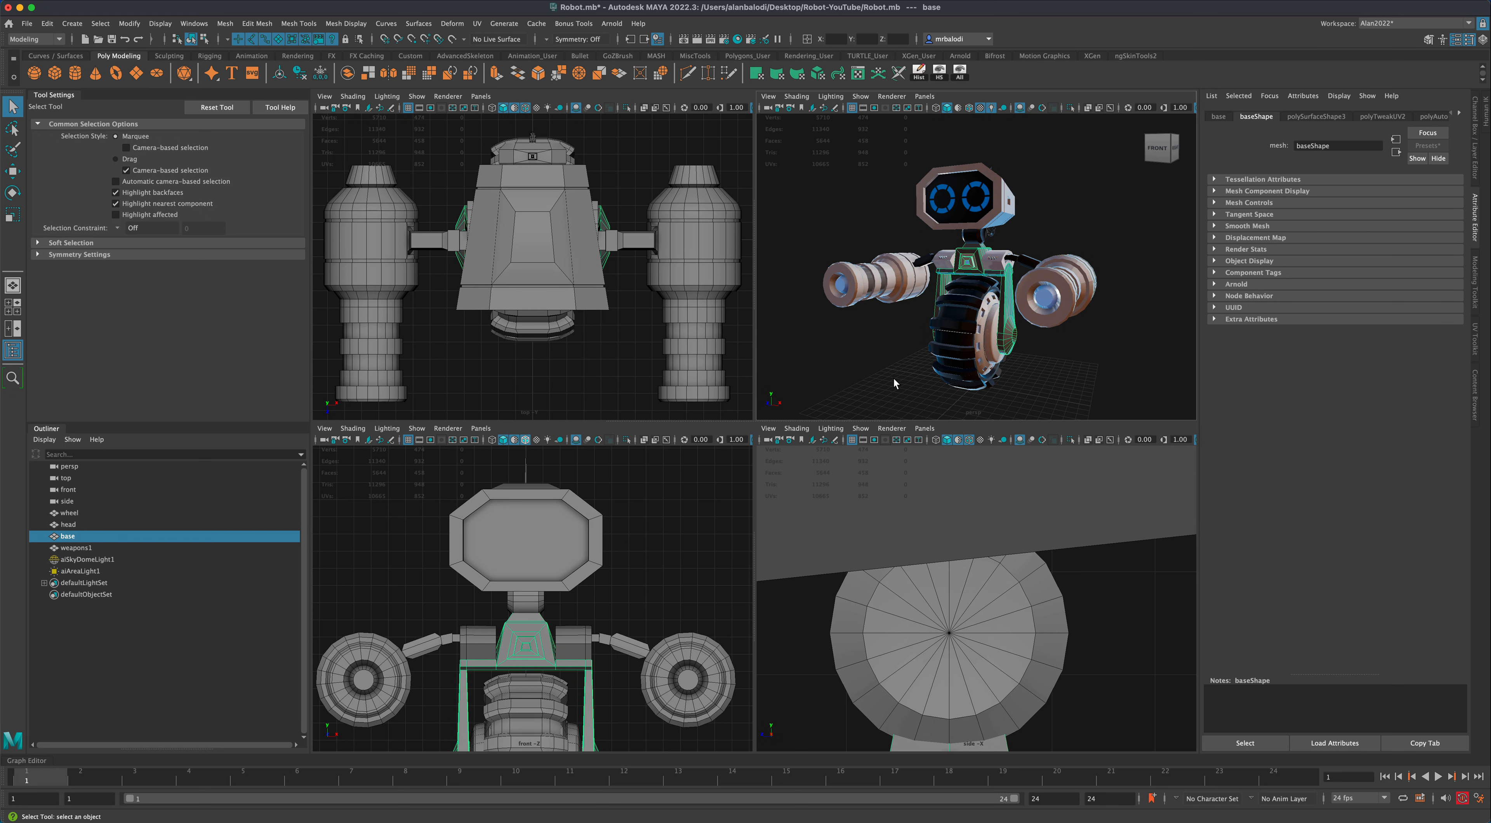
pyautogui.keyDown('alt'); pyautogui.moveTo(894, 384); pyautogui.dragTo(892, 377); pyautogui.keyUp('alt')
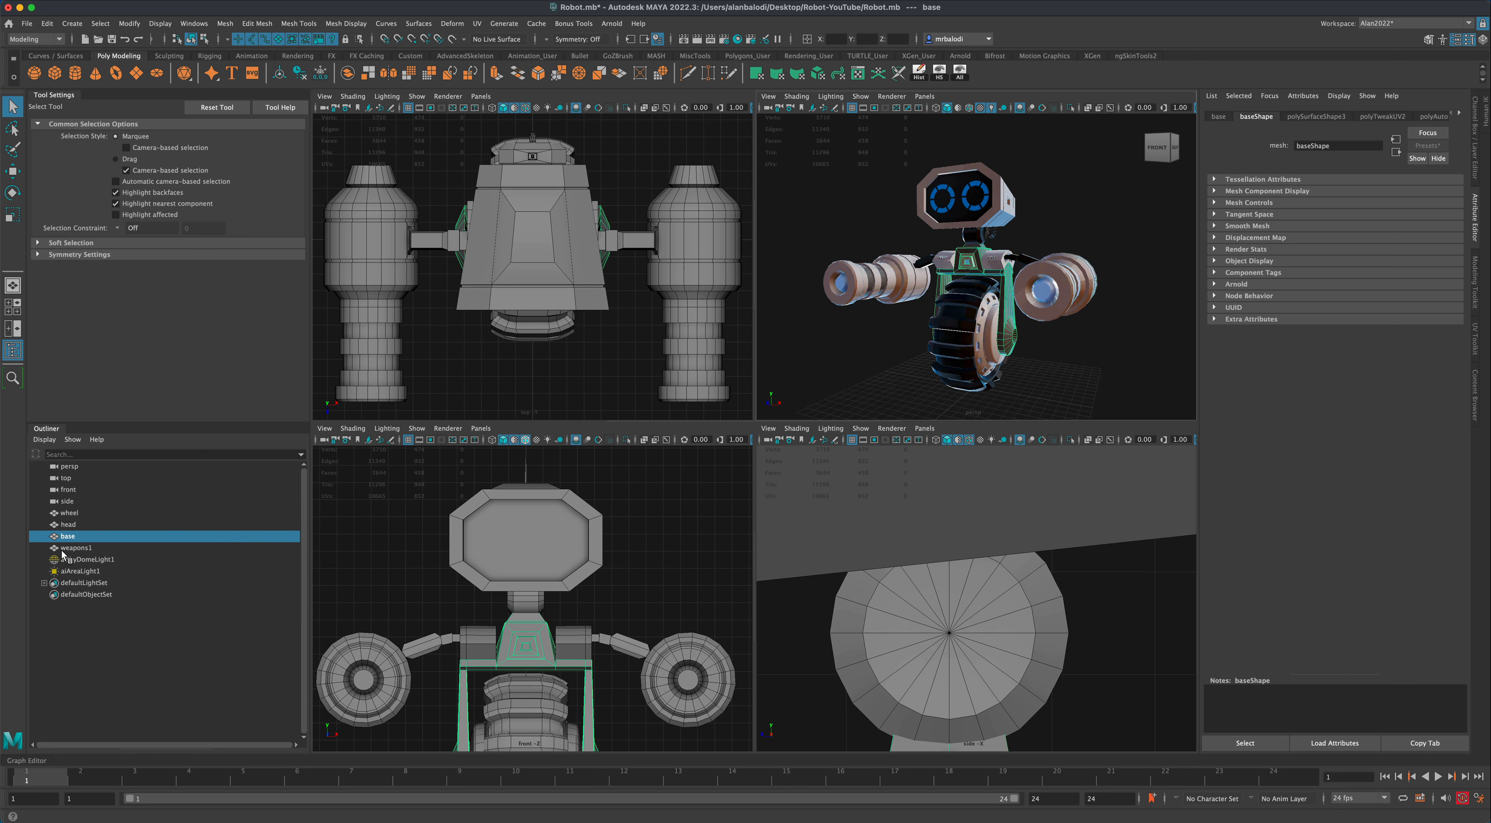
pyautogui.click(75, 547)
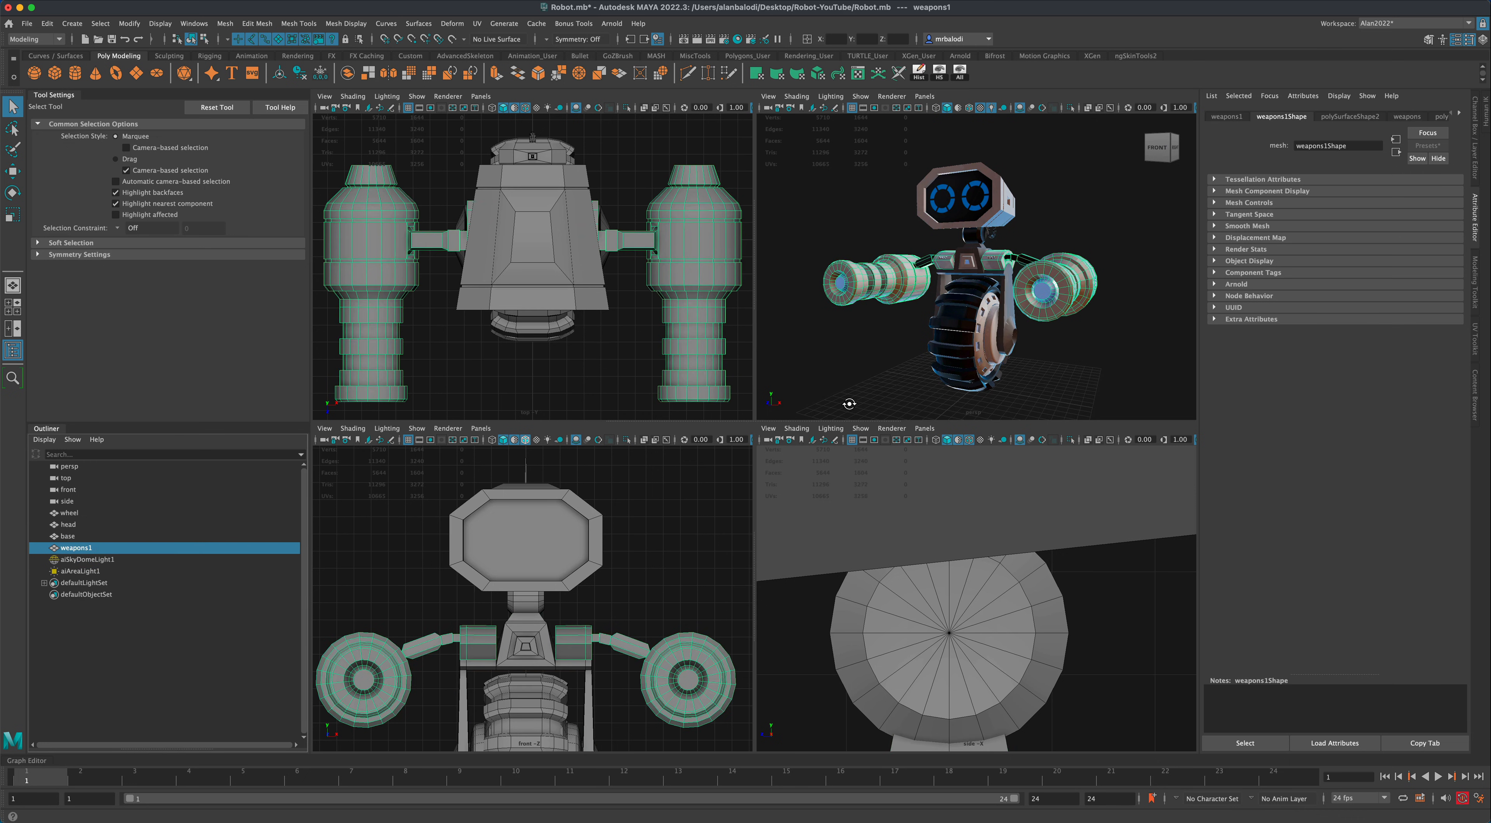
pyautogui.keyDown('alt'); pyautogui.moveTo(849, 403); pyautogui.dragTo(833, 403); pyautogui.keyUp('alt')
pyautogui.click(13, 171)
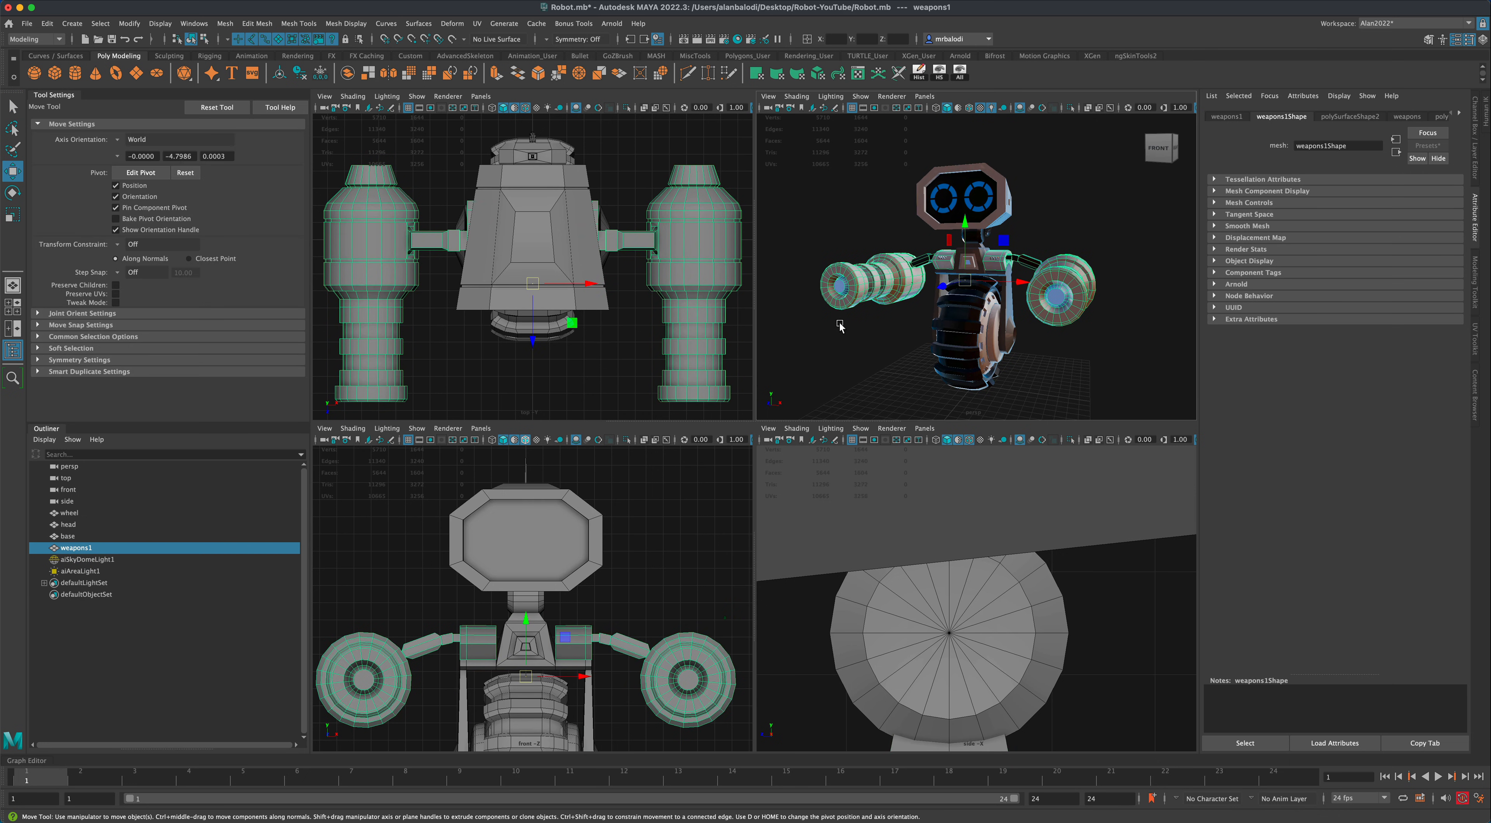
pyautogui.keyDown('alt'); pyautogui.moveTo(841, 325); pyautogui.dragTo(850, 349); pyautogui.keyUp('alt')
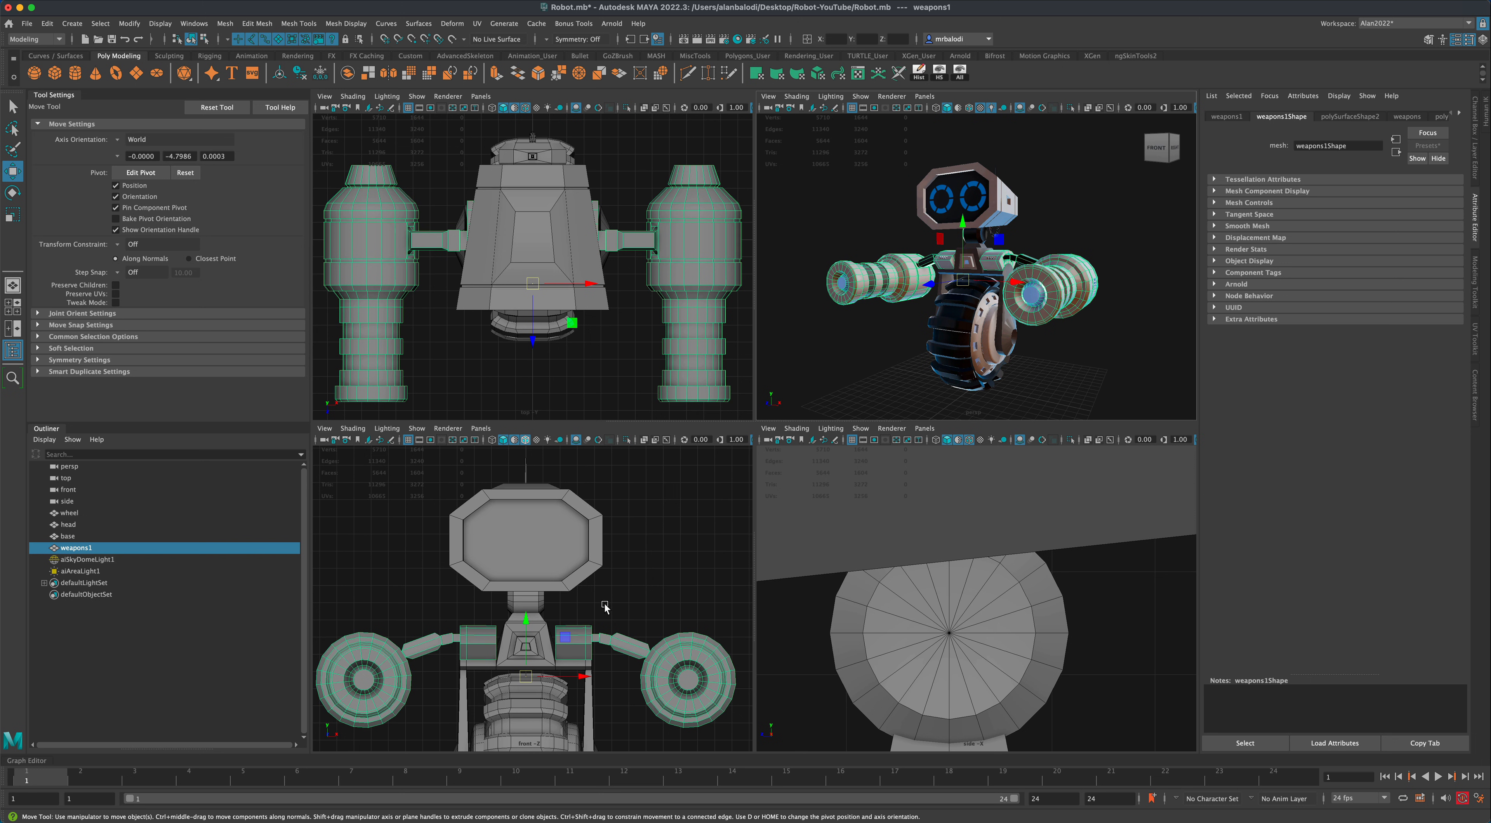
pyautogui.press('d')
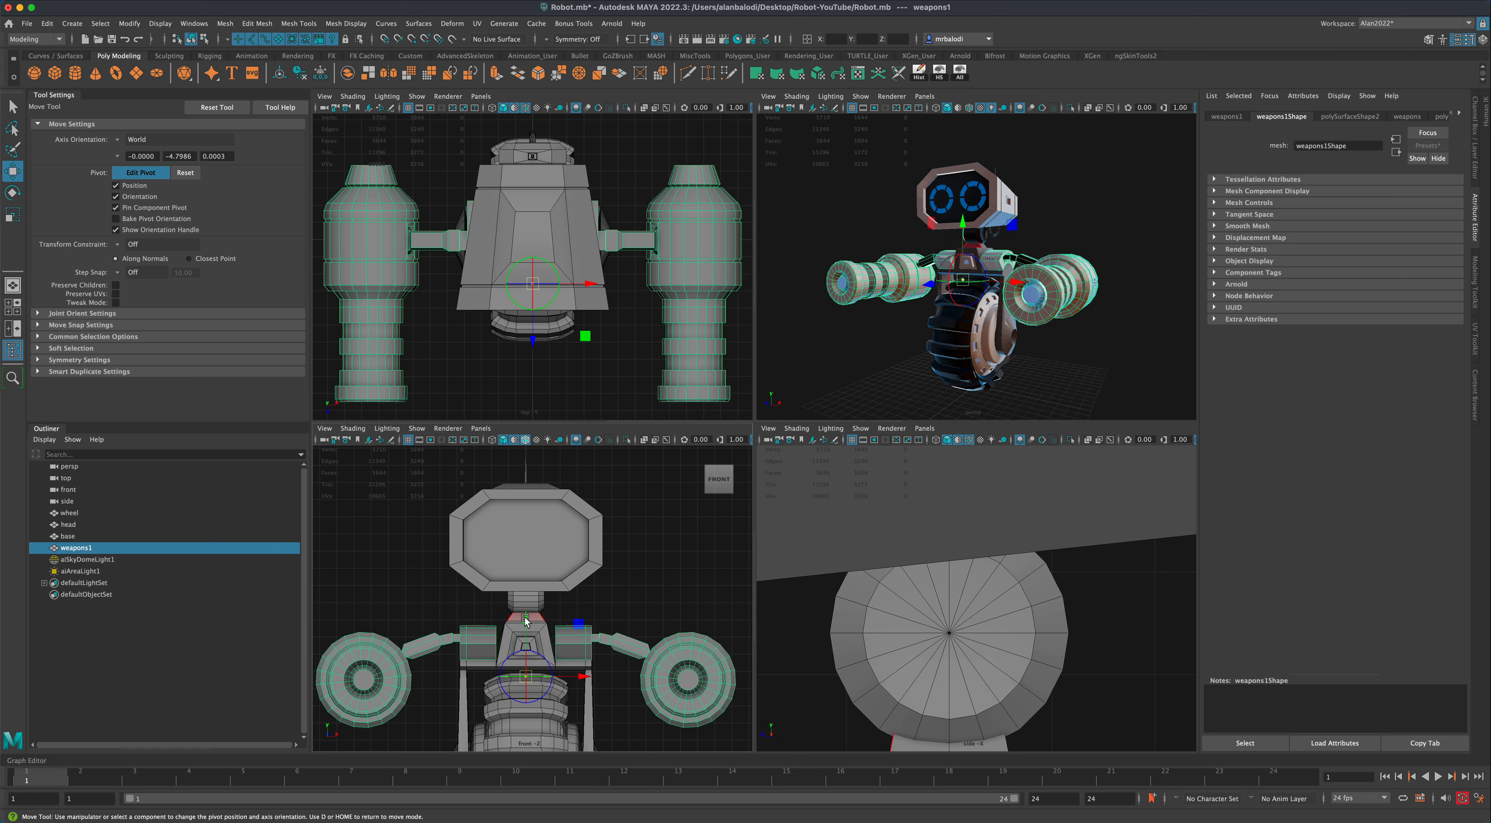
pyautogui.moveTo(527, 618); pyautogui.dragTo(526, 587)
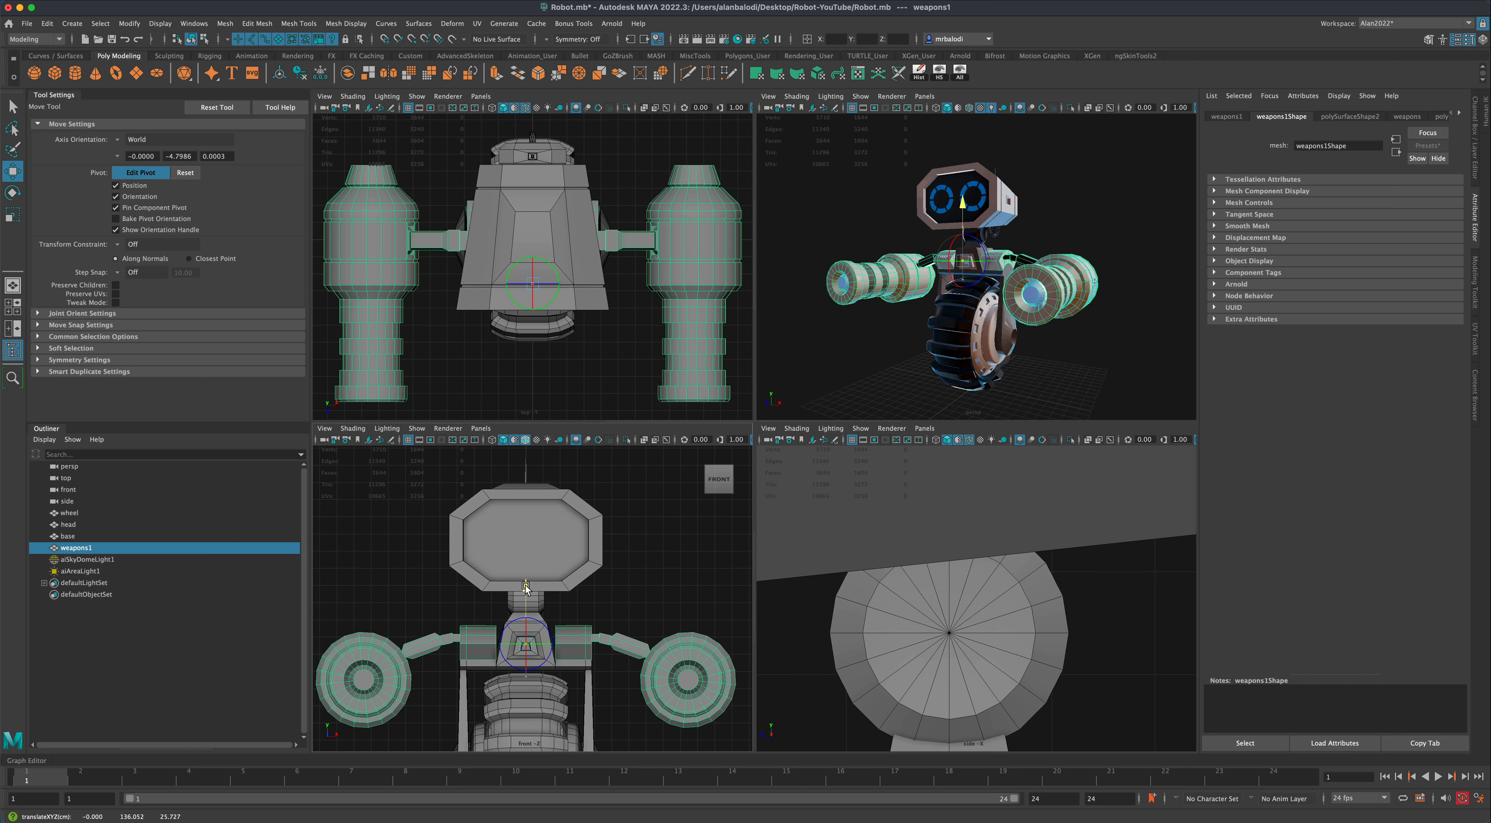
pyautogui.press('d')
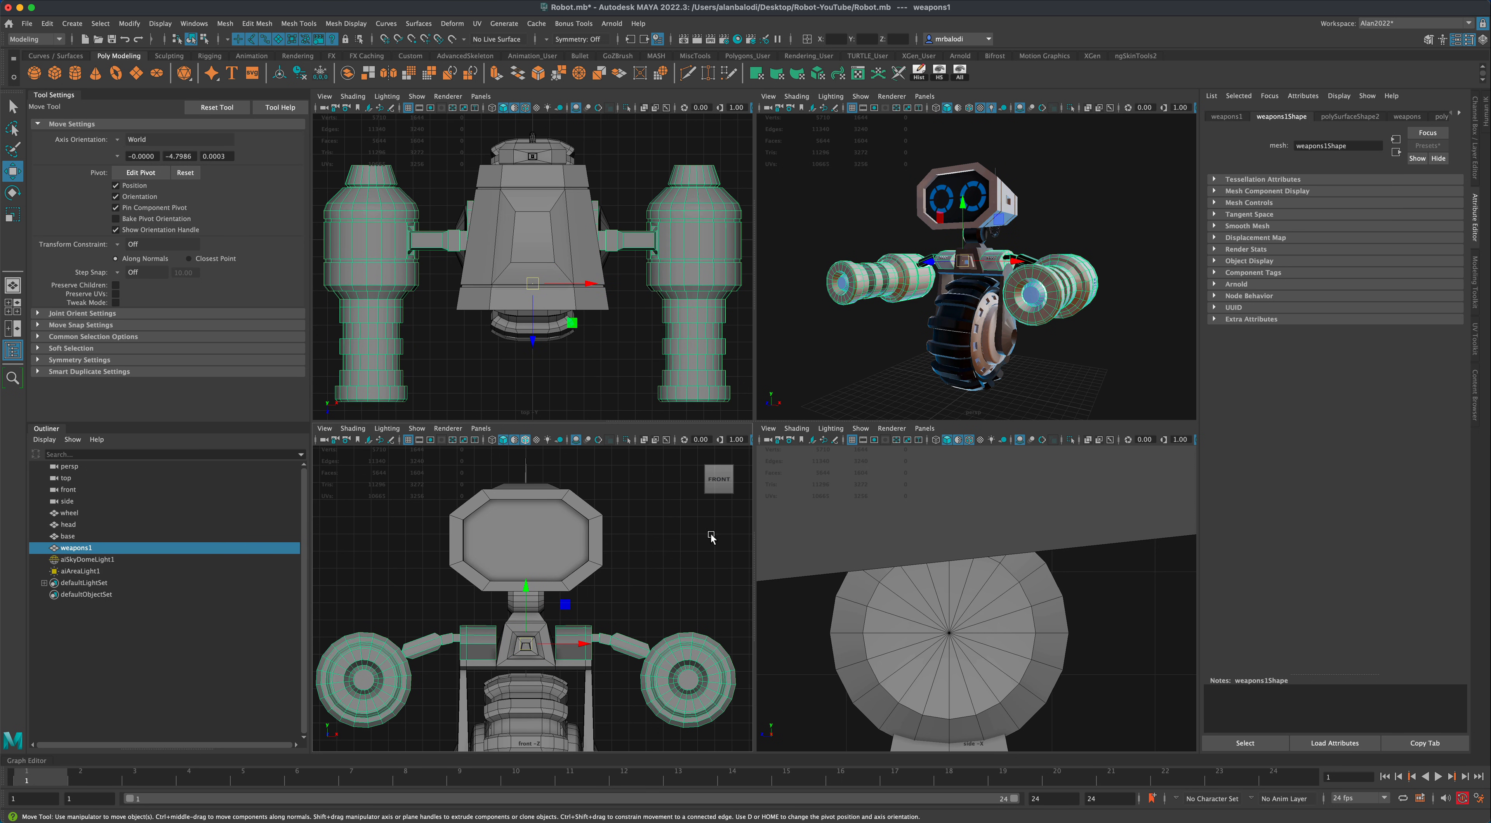
# - Return to the Select tool and clear the weapons selection in the perspective view
pyautogui.moveTo(964, 209); pyautogui.dragTo(961, 207)
pyautogui.press('q')
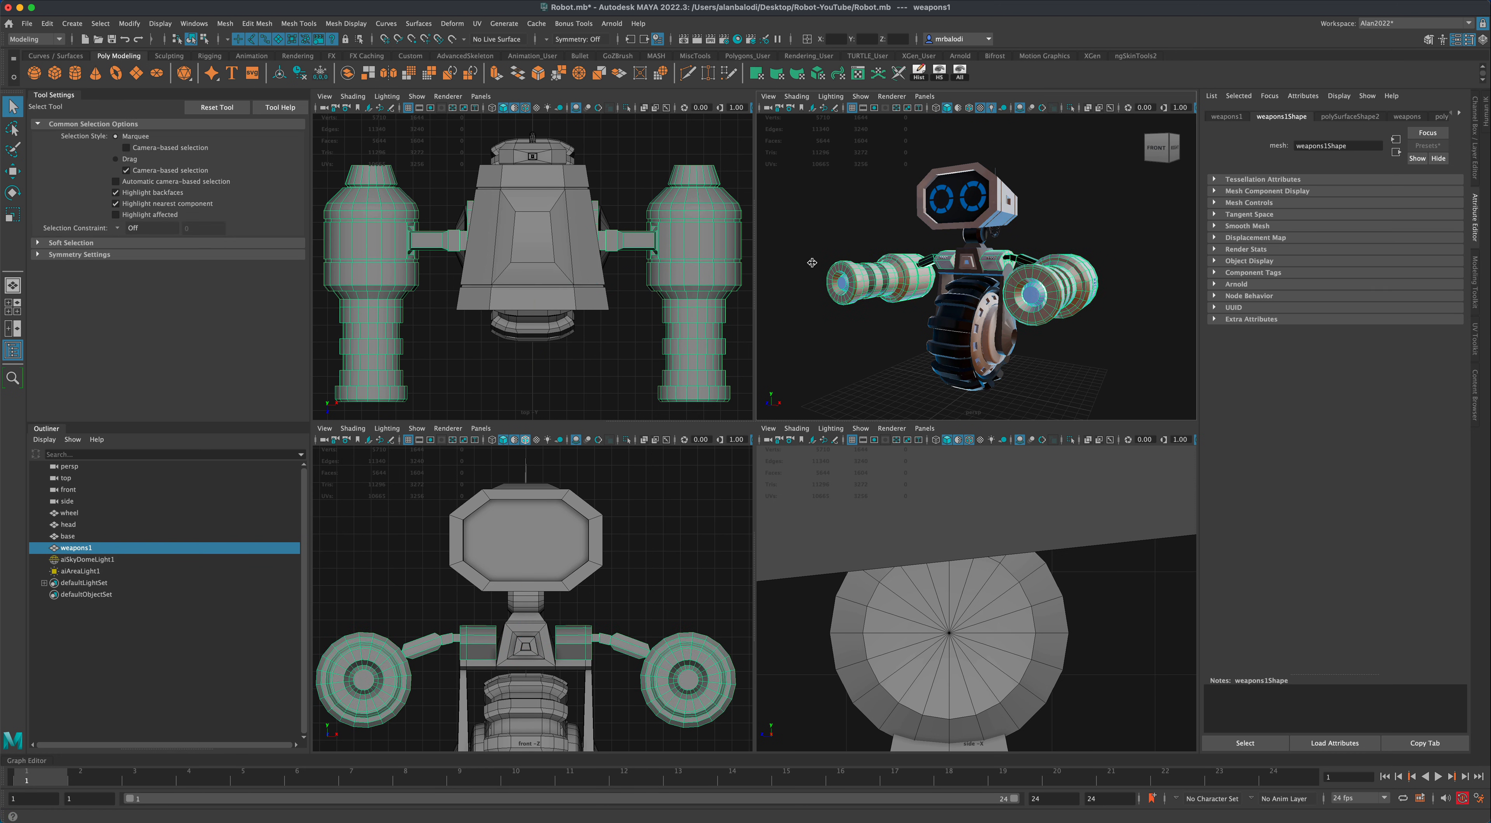
pyautogui.click(854, 326)
pyautogui.moveTo(851, 368)
pyautogui.keyDown('alt'); pyautogui.mouseDown()
pyautogui.moveTo(798, 362)
pyautogui.moveTo(853, 354)
pyautogui.mouseUp(); pyautogui.keyUp('alt')
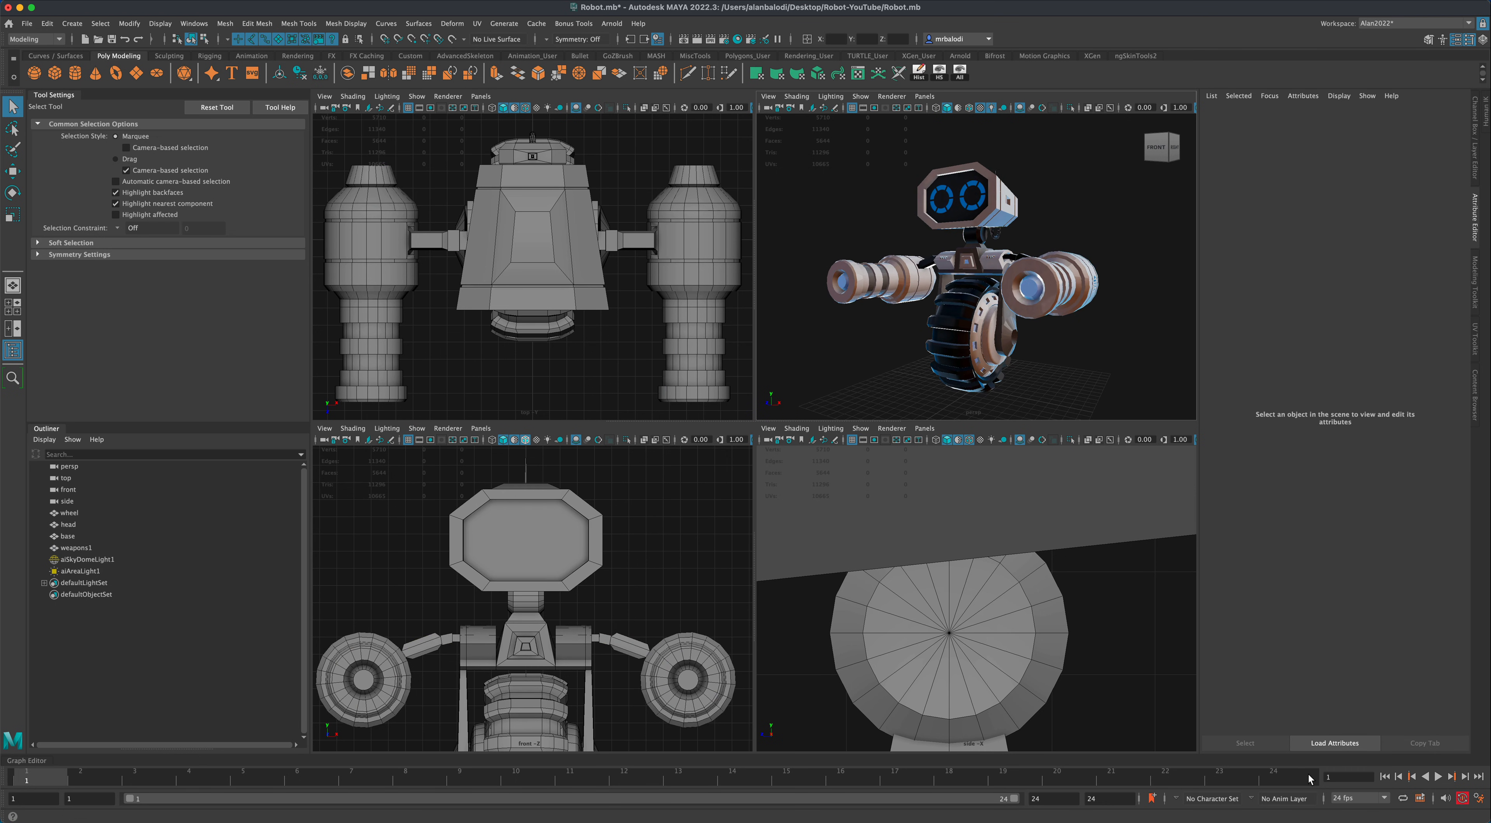
# - Check the time slider and its end frame, and start and stop the scene's playback
pyautogui.moveTo(55, 785)
pyautogui.mouseDown()
pyautogui.moveTo(1098, 769)
pyautogui.moveTo(966, 792)
pyautogui.moveTo(40, 792)
pyautogui.mouseUp()
pyautogui.doubleClick(1107, 799)
pyautogui.doubleClick(1100, 798)
pyautogui.hotkey('alt', 'v')
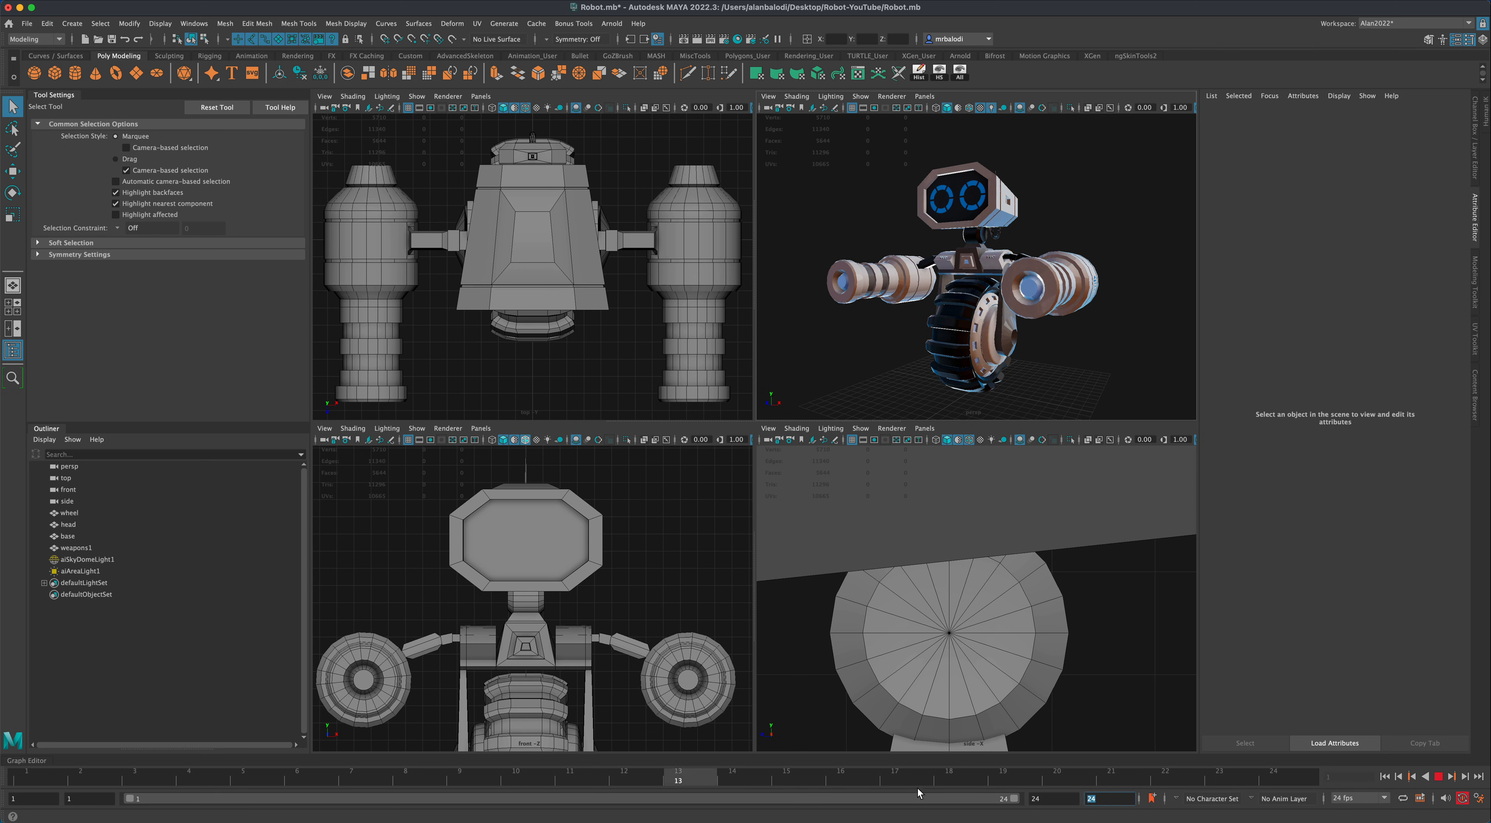
pyautogui.hotkey('alt', 'v')
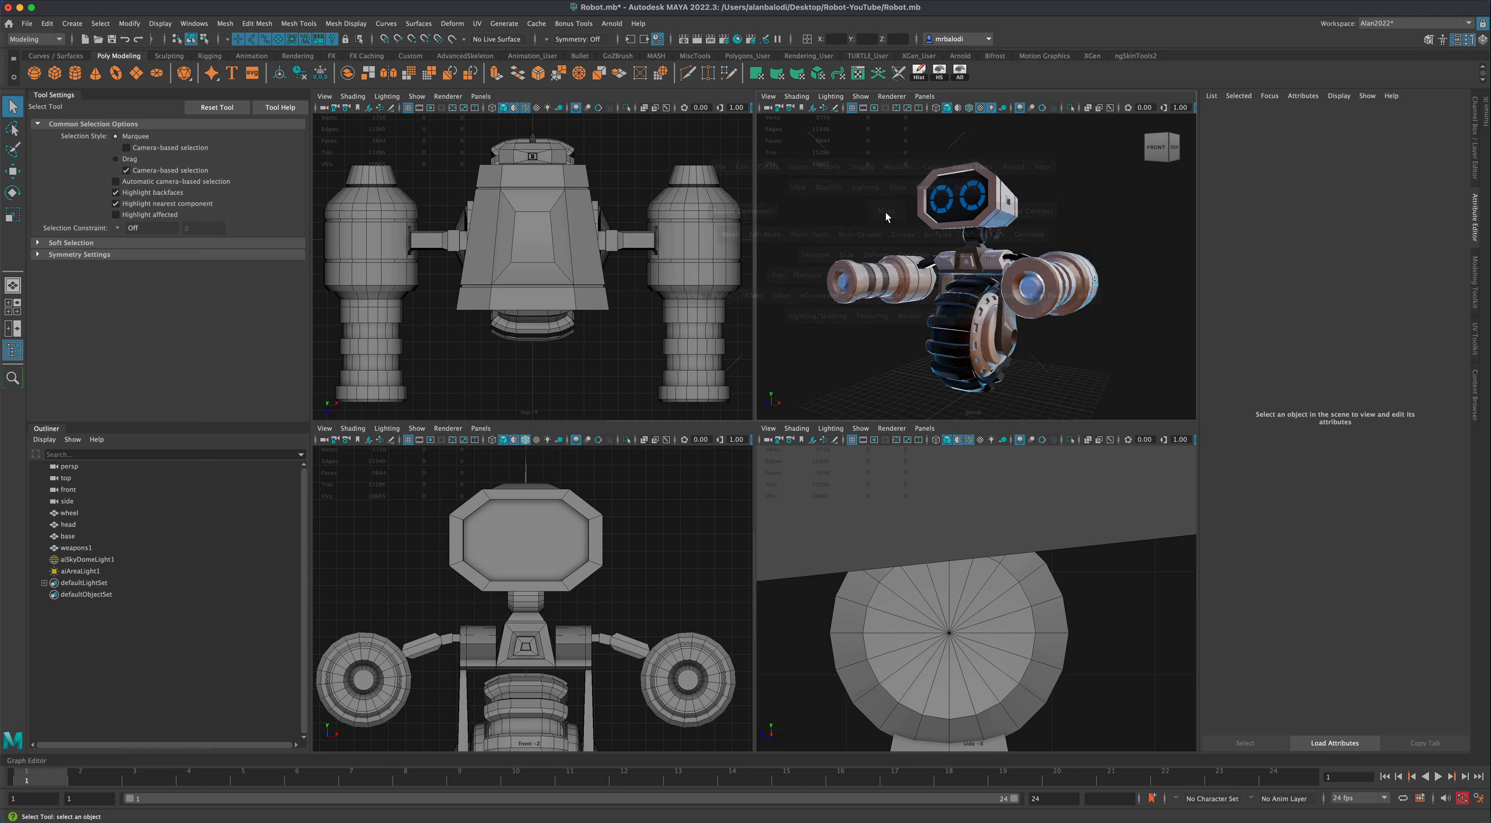
# - Maximize the perspective view and examine the whole robot from several angles
pyautogui.press('space')
pyautogui.moveTo(1008, 590)
pyautogui.keyDown('alt'); pyautogui.mouseDown()
pyautogui.moveTo(1057, 572)
pyautogui.moveTo(1037, 586)
pyautogui.mouseUp(); pyautogui.keyUp('alt')
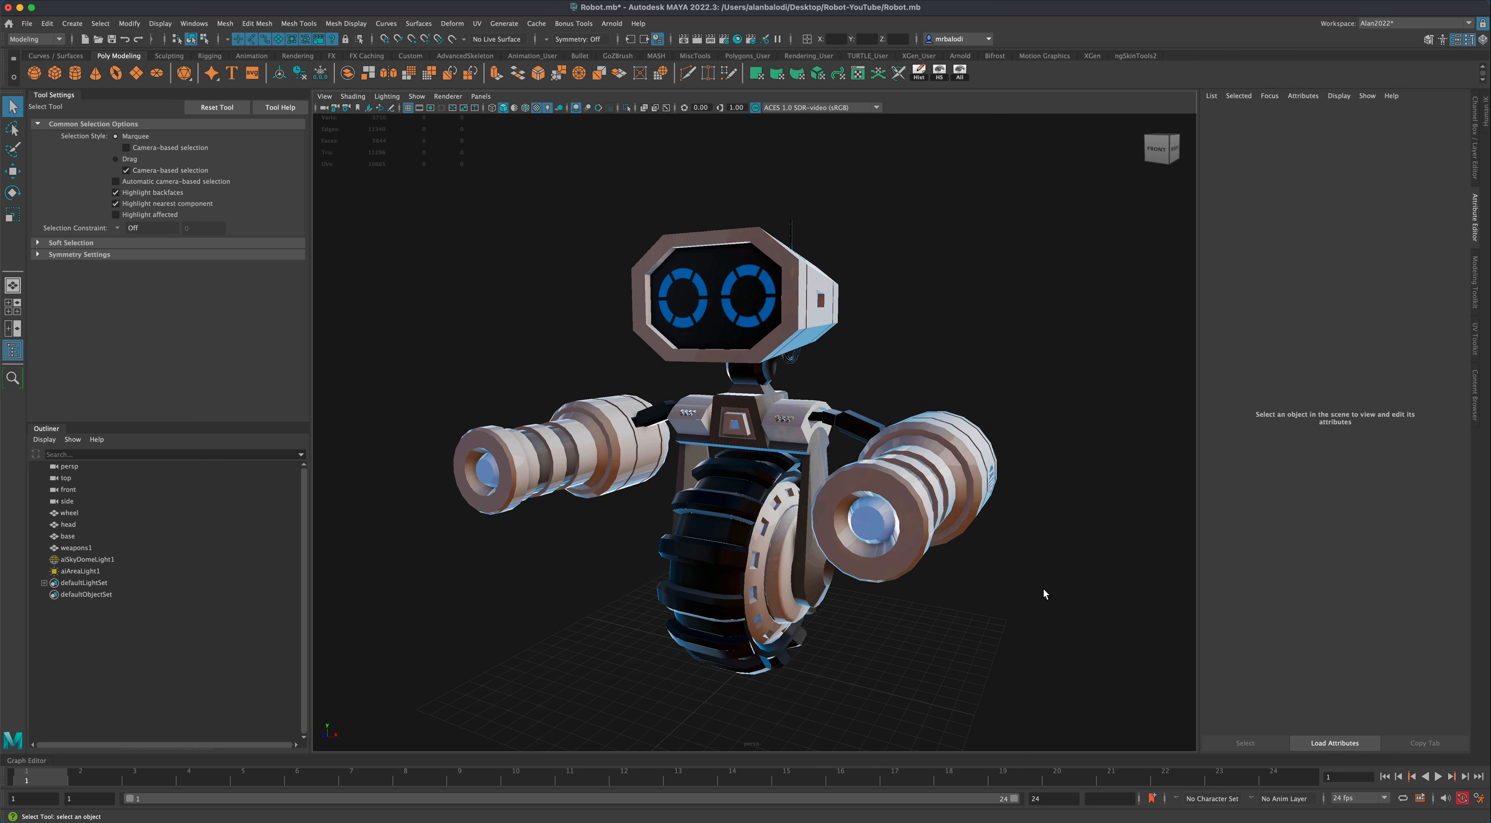
pyautogui.keyDown('alt'); pyautogui.moveTo(1045, 592); pyautogui.dragTo(1017, 582, button='right'); pyautogui.keyUp('alt')
pyautogui.keyDown('alt'); pyautogui.moveTo(1017, 582); pyautogui.dragTo(1024, 582); pyautogui.keyUp('alt')
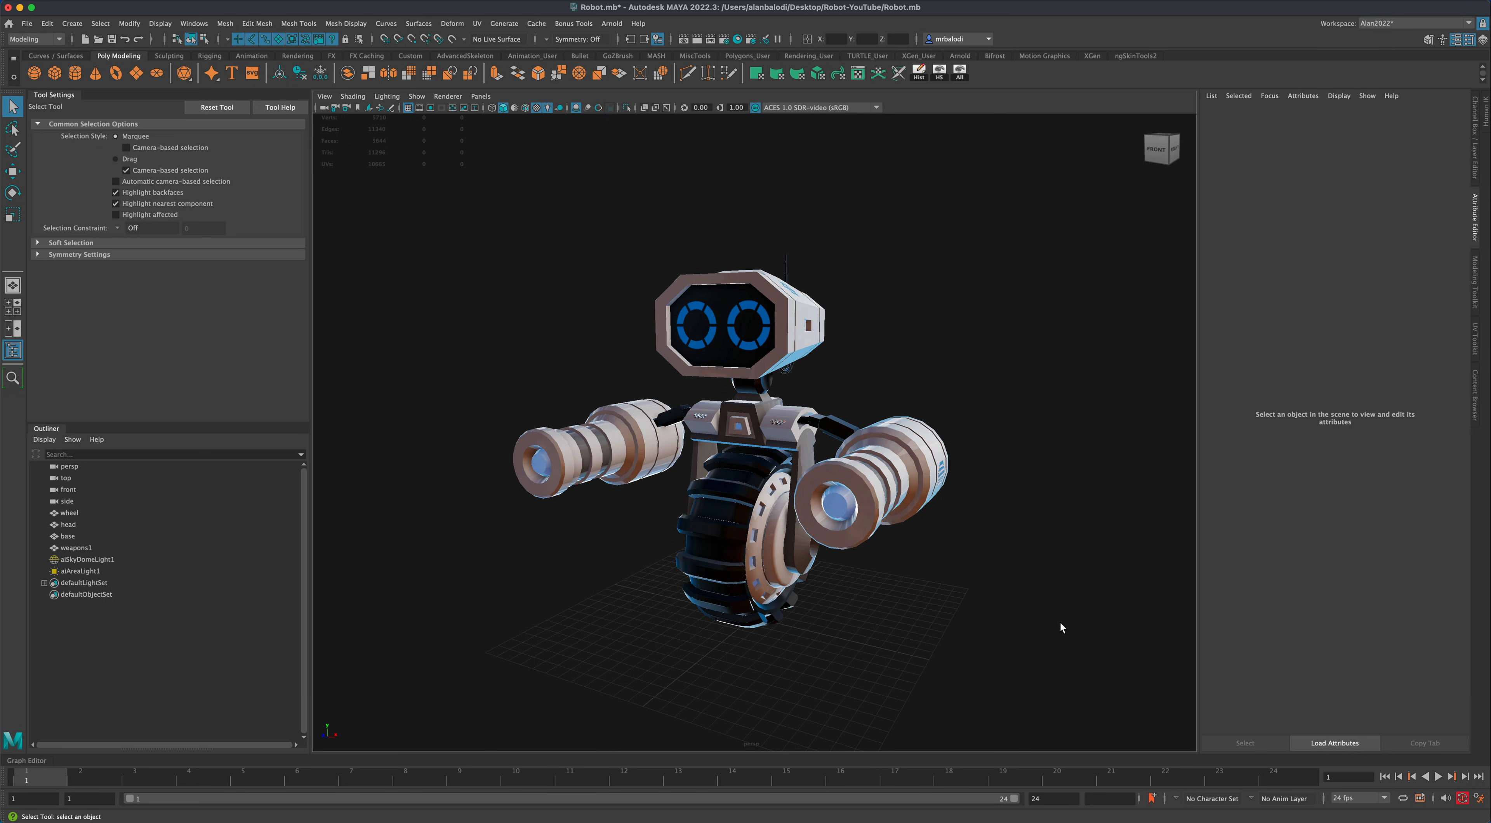
pyautogui.keyDown('alt'); pyautogui.moveTo(1065, 628); pyautogui.dragTo(1045, 623); pyautogui.keyUp('alt')
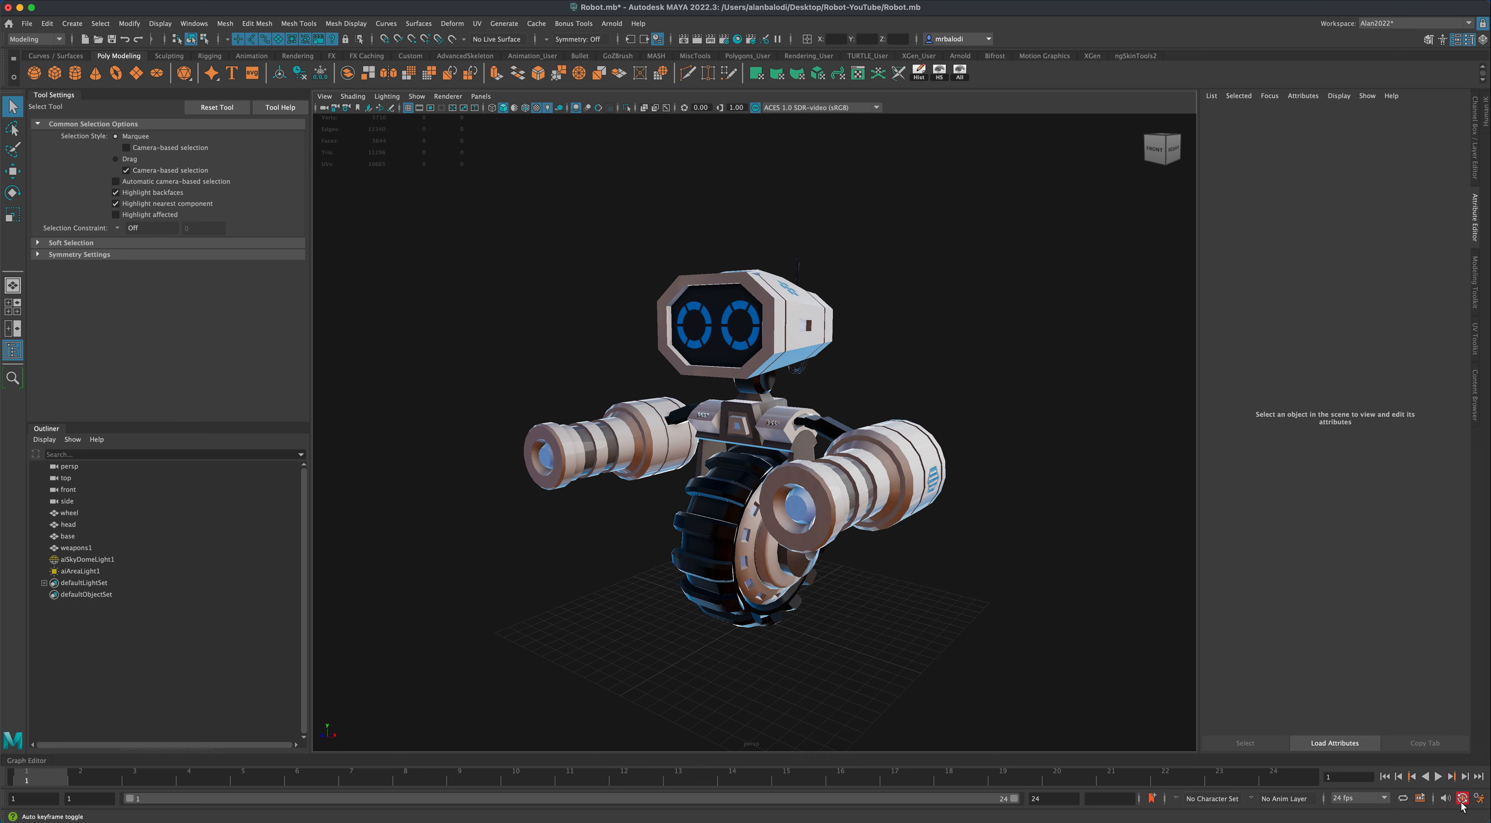
pyautogui.keyDown('alt'); pyautogui.moveTo(898, 612); pyautogui.dragTo(888, 610); pyautogui.keyUp('alt')
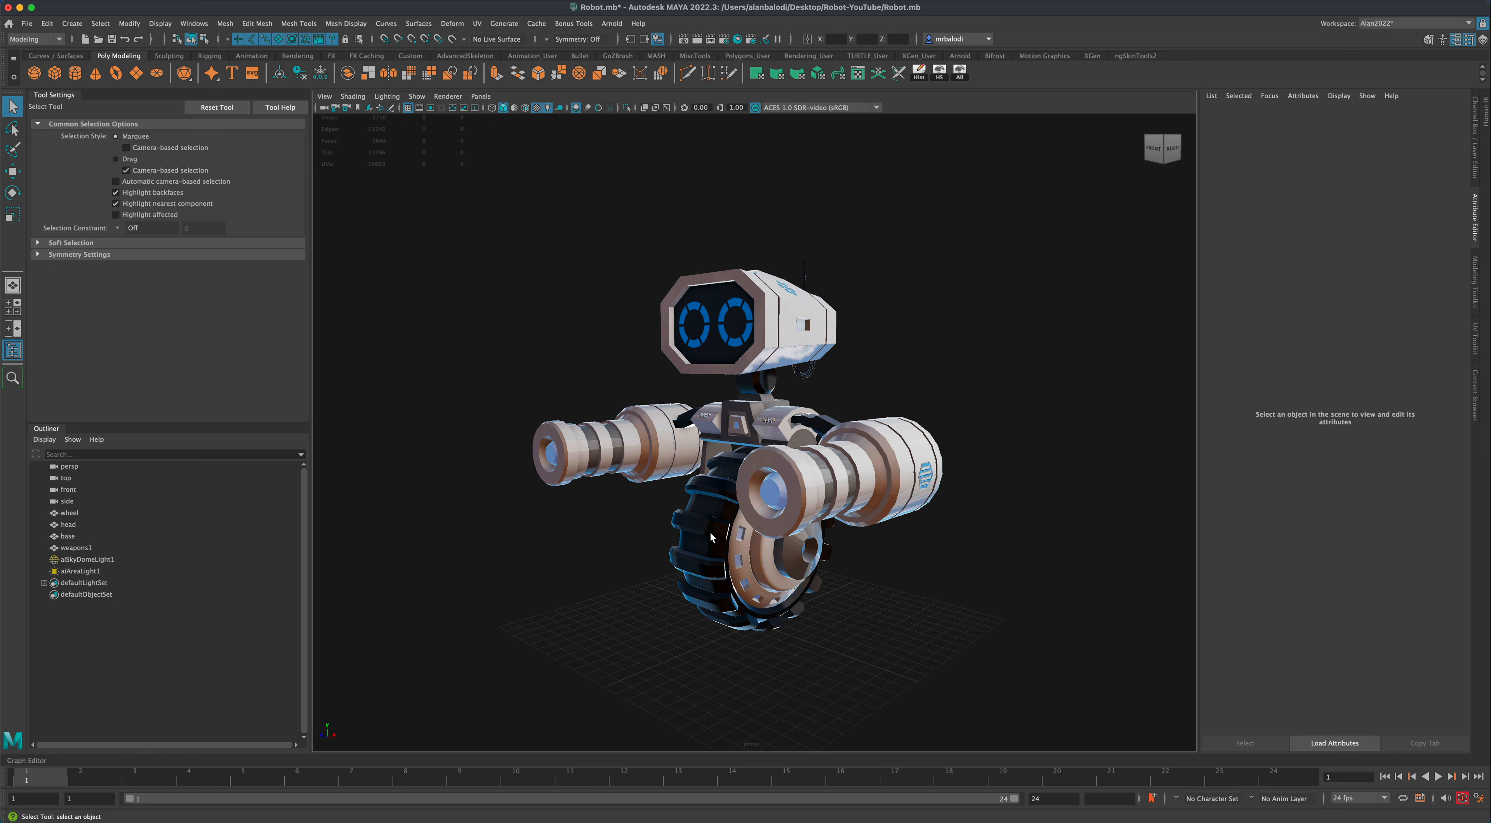
pyautogui.keyDown('alt'); pyautogui.moveTo(716, 544); pyautogui.dragTo(632, 517); pyautogui.keyUp('alt')
pyautogui.keyDown('alt'); pyautogui.moveTo(624, 336); pyautogui.dragTo(692, 447); pyautogui.keyUp('alt')
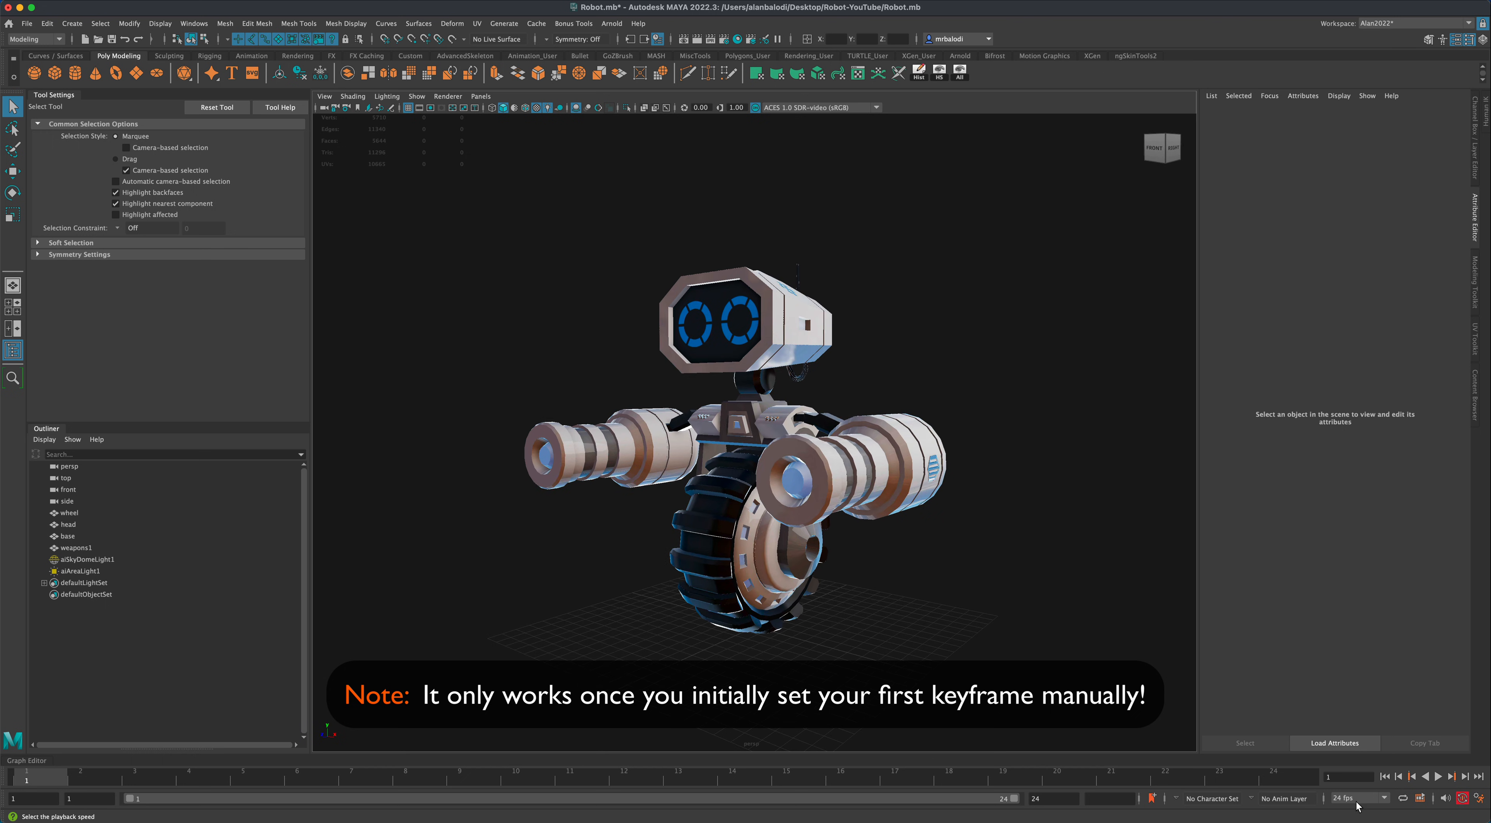
pyautogui.moveTo(900, 621)
pyautogui.keyDown('alt'); pyautogui.mouseDown()
pyautogui.moveTo(955, 642)
pyautogui.moveTo(919, 642)
pyautogui.mouseUp(); pyautogui.keyUp('alt')
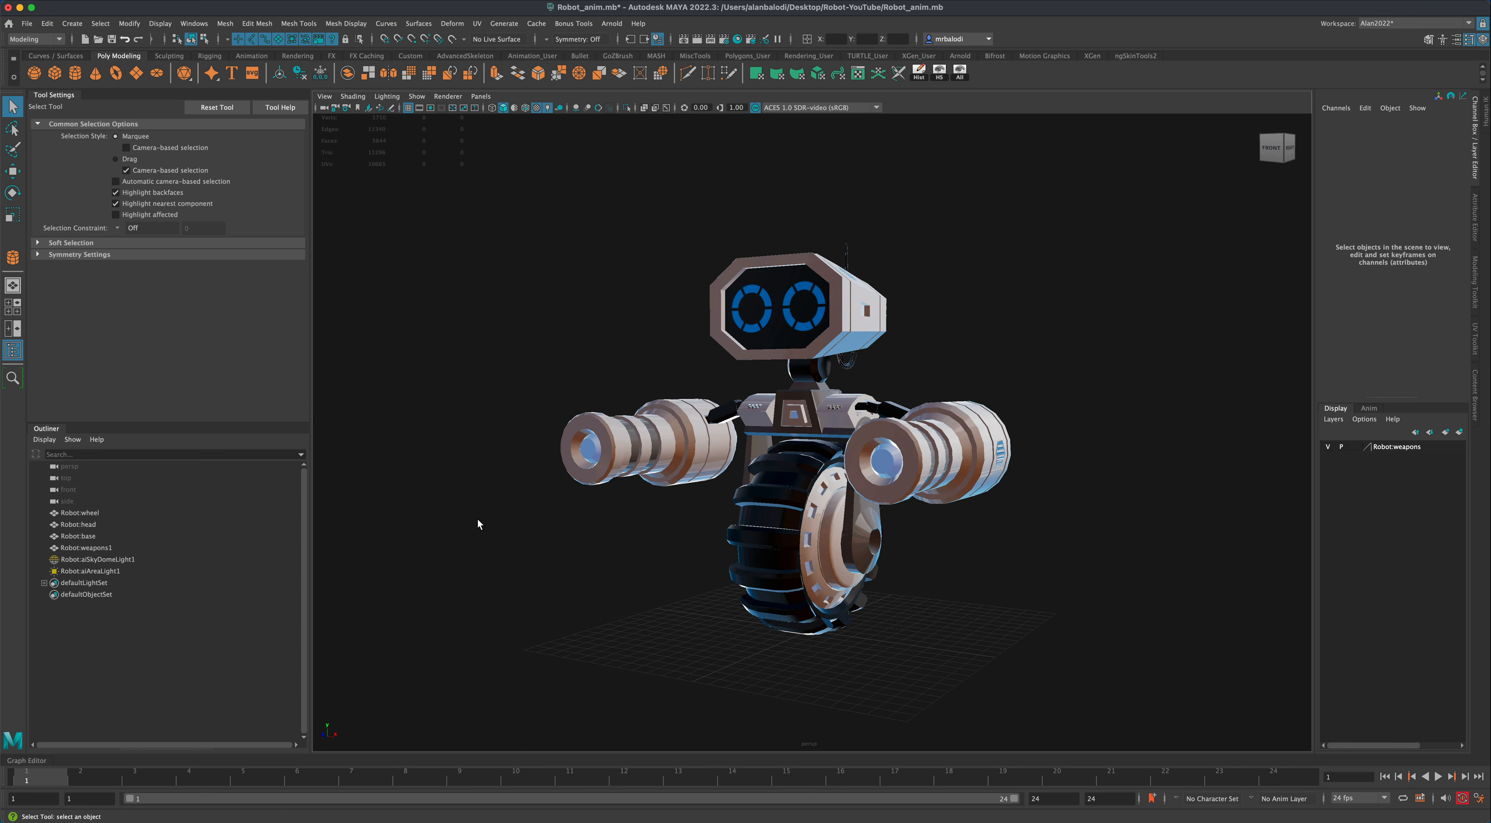
# - Select the wheel in the perspective view and delete its construction history
pyautogui.keyDown('alt'); pyautogui.moveTo(479, 522); pyautogui.dragTo(477, 521); pyautogui.keyUp('alt')
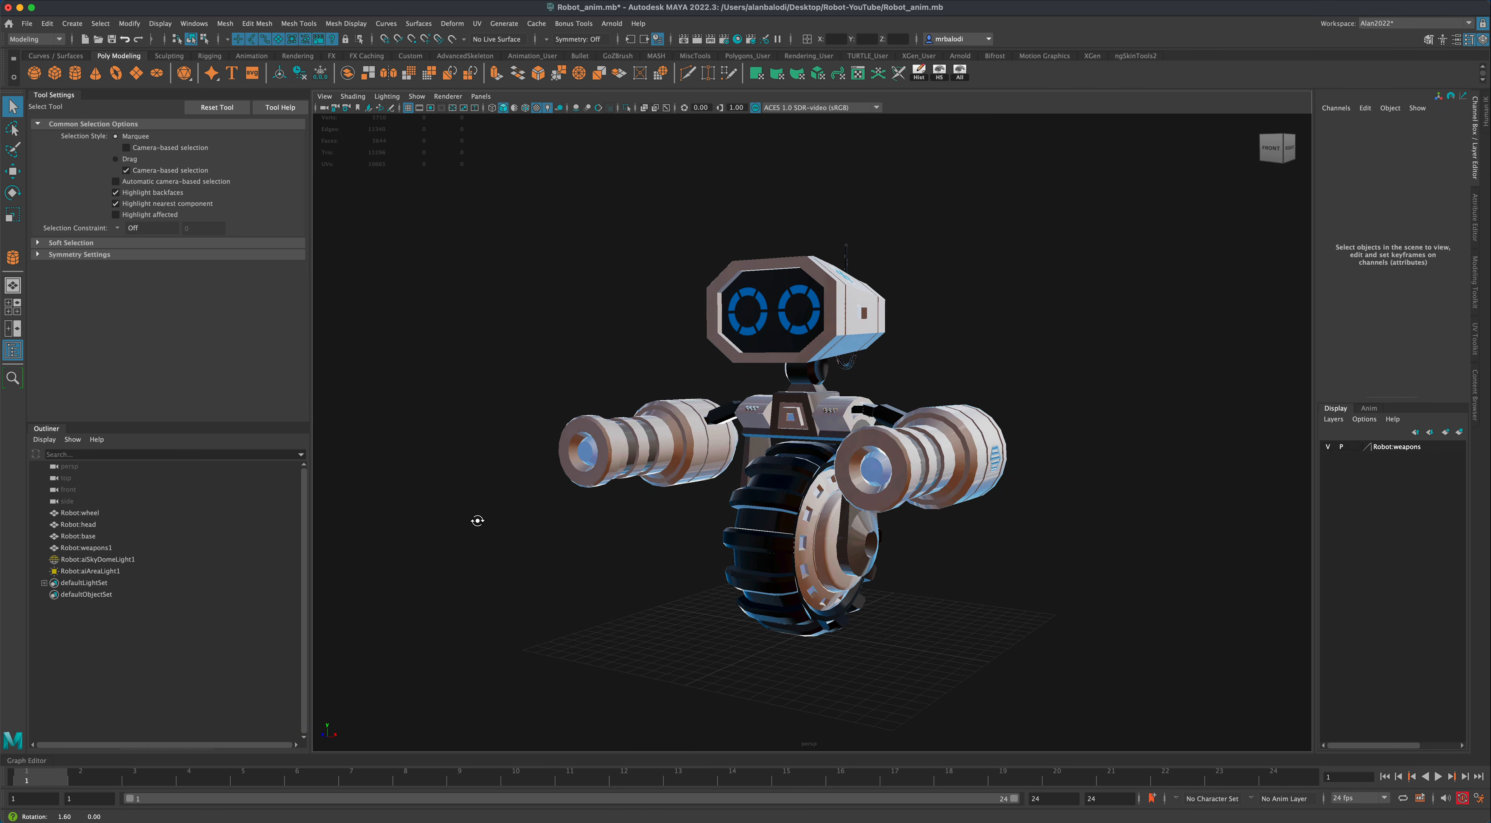
pyautogui.click(790, 543)
pyautogui.keyDown('alt'); pyautogui.moveTo(660, 600); pyautogui.dragTo(649, 583, button='middle'); pyautogui.keyUp('alt')
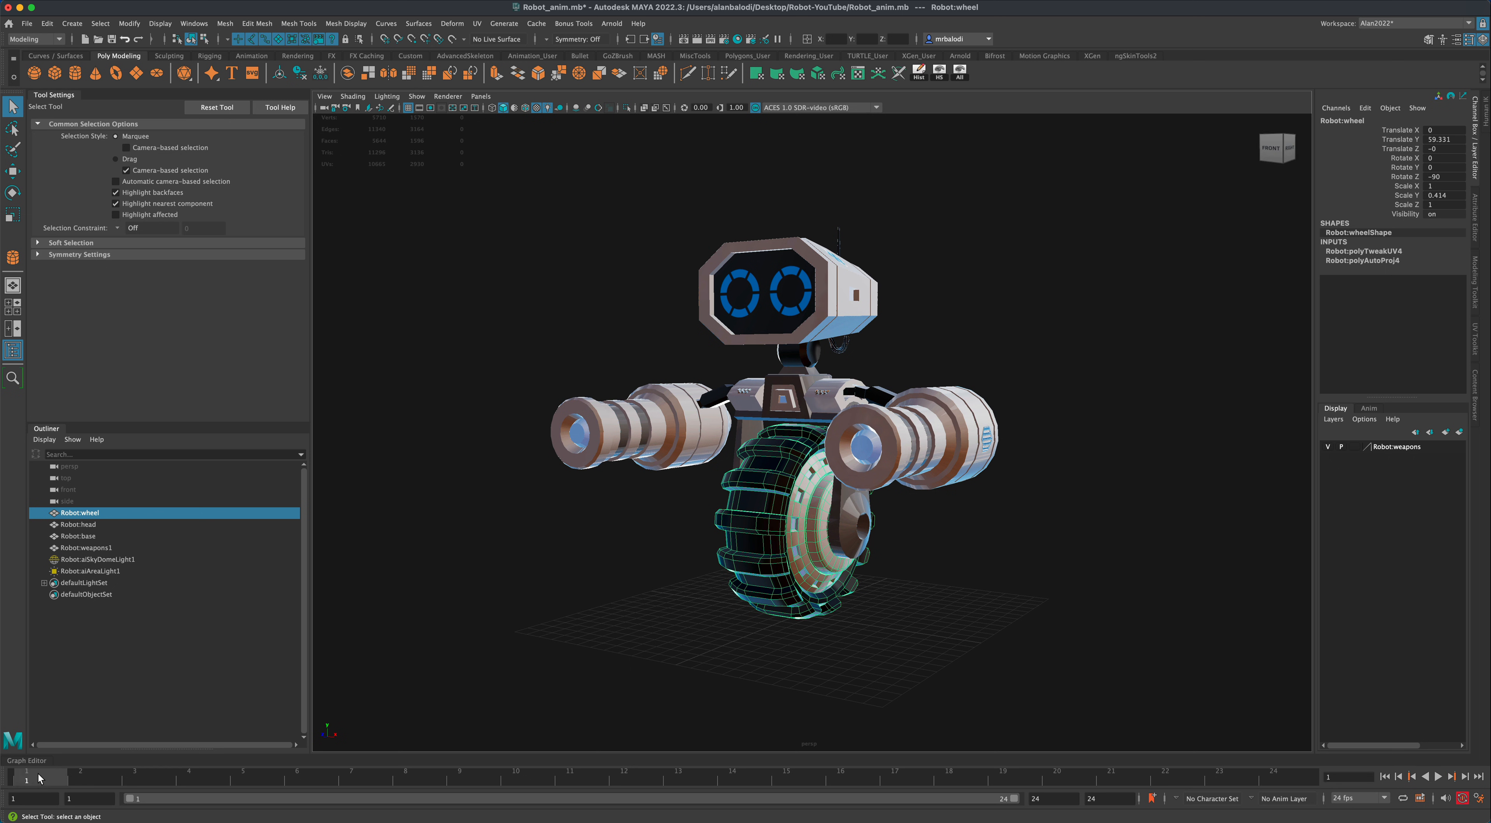
pyautogui.click(730, 624)
pyautogui.click(774, 546)
pyautogui.click(920, 77)
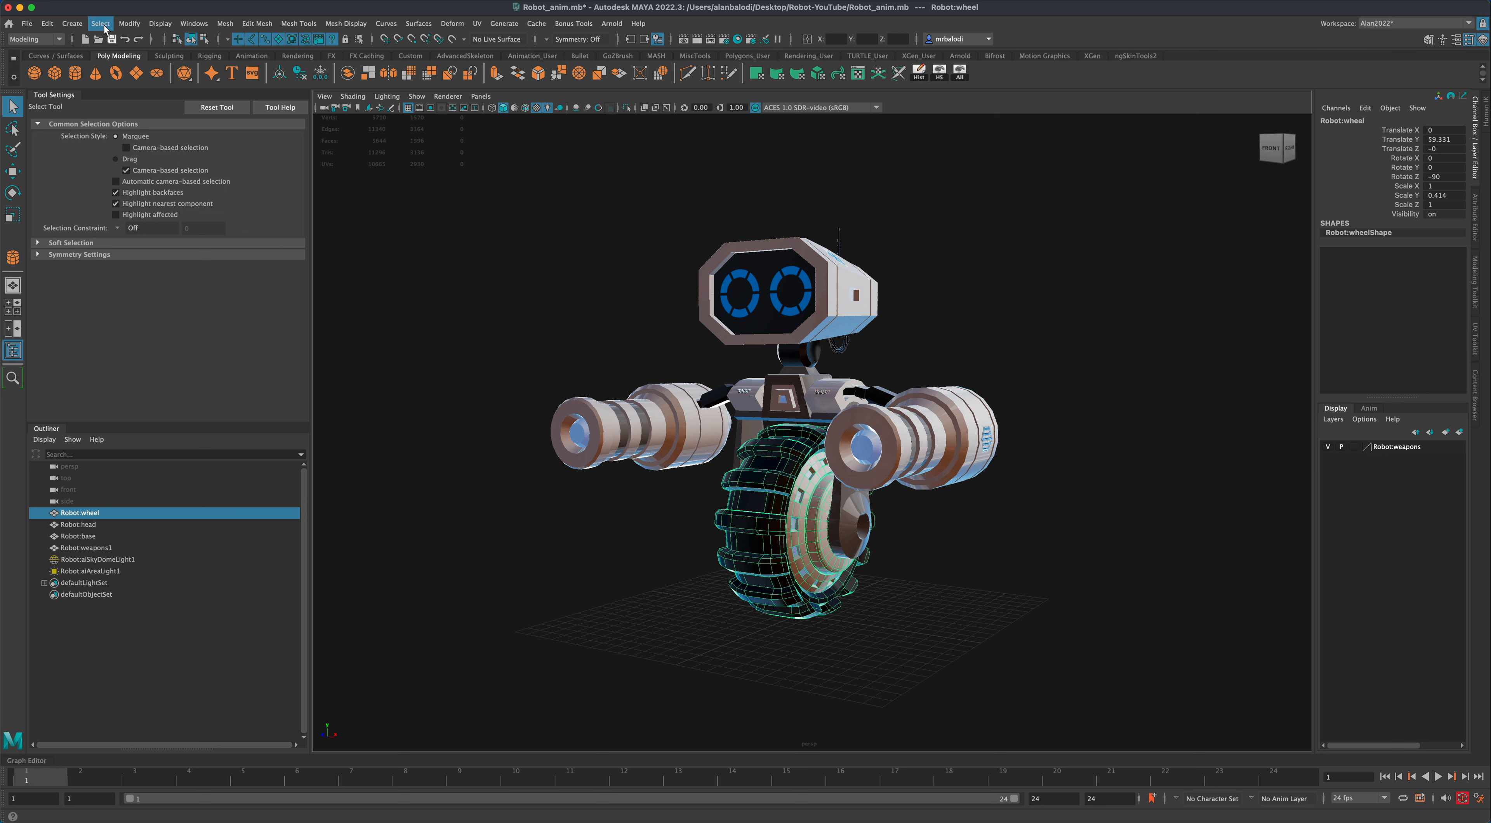
pyautogui.click(128, 24)
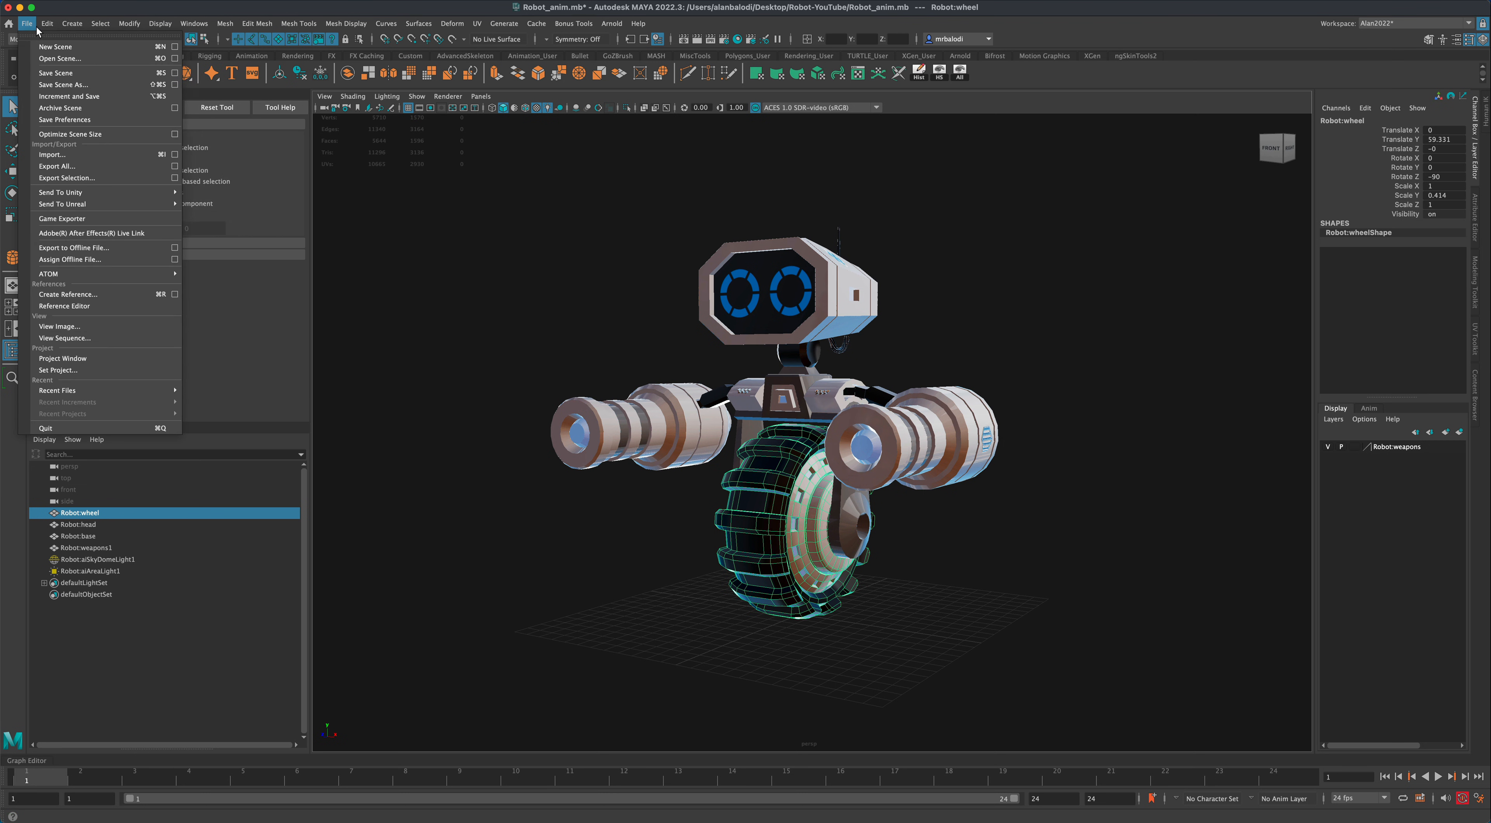
pyautogui.moveTo(44, 26)
pyautogui.moveTo(103, 164)
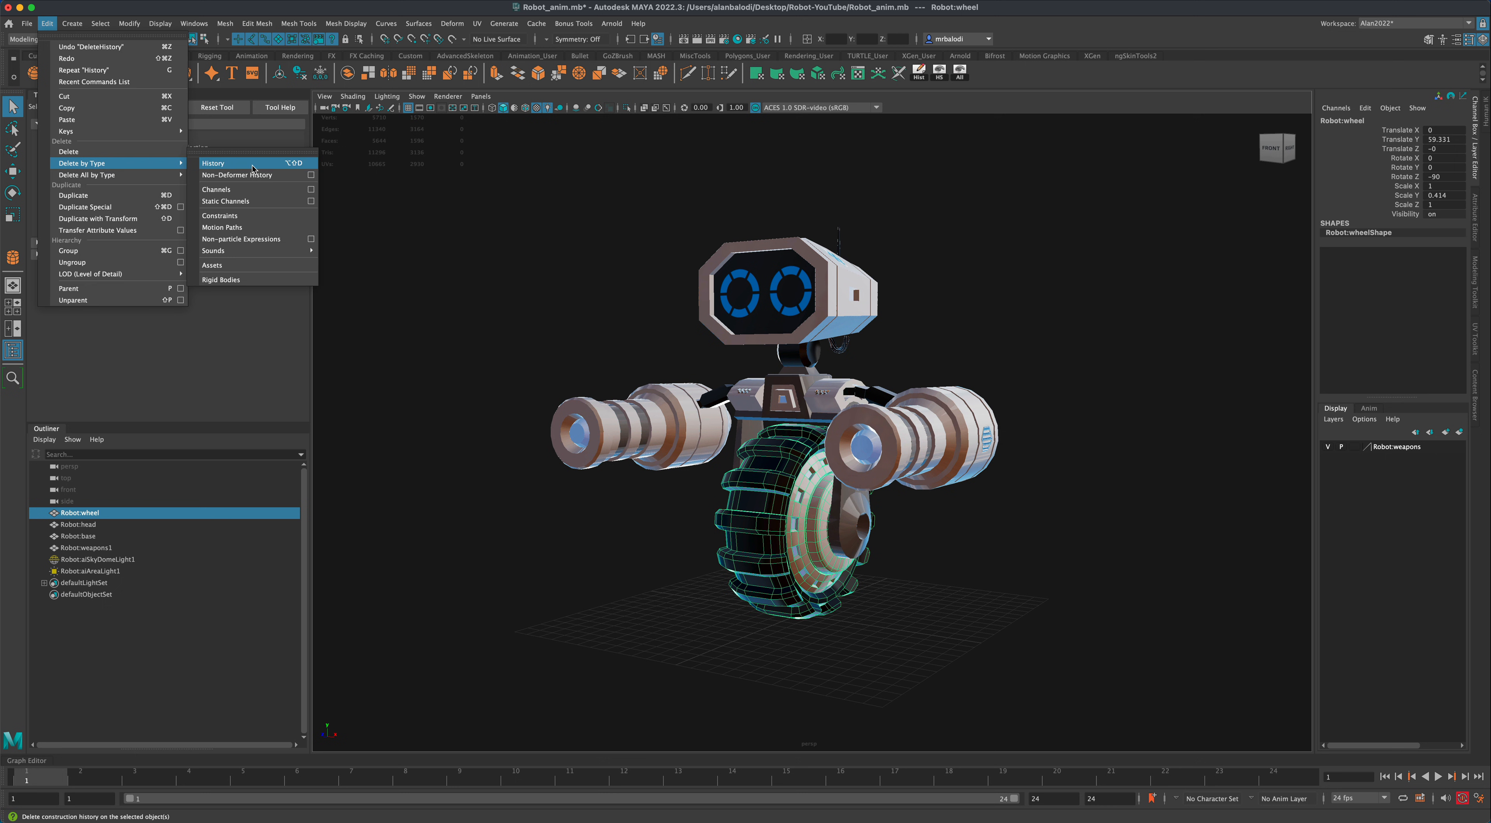
pyautogui.click(491, 223)
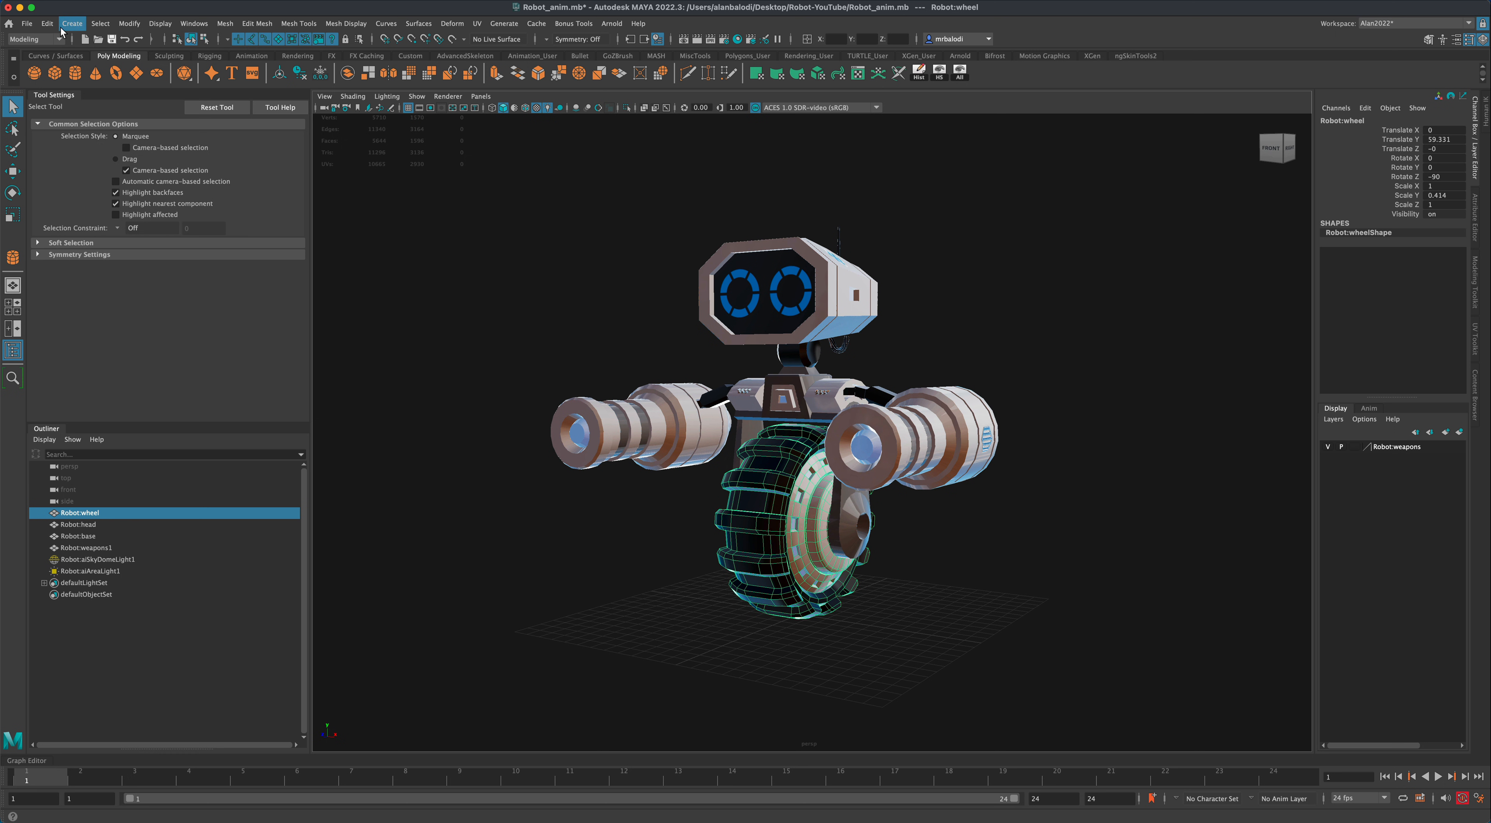
# - Add the Delete by Type History command to the Poly Modeling shelf as a shortcut
pyautogui.click(46, 23)
pyautogui.moveTo(133, 164)
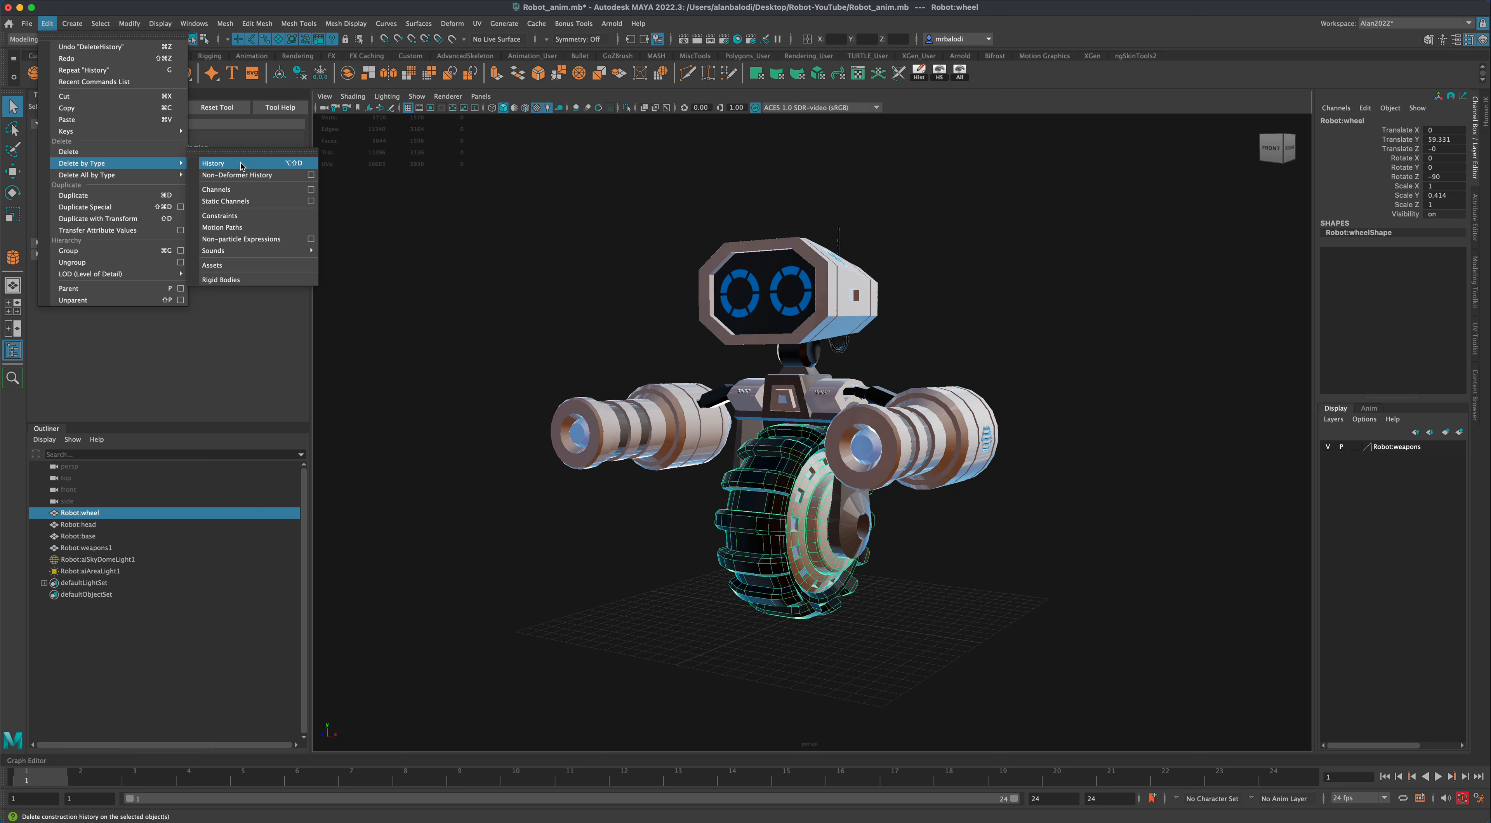
pyautogui.keyDown('ctrl'); pyautogui.keyDown('shift'); pyautogui.click(217, 166); pyautogui.keyUp('shift'); pyautogui.keyUp('ctrl')
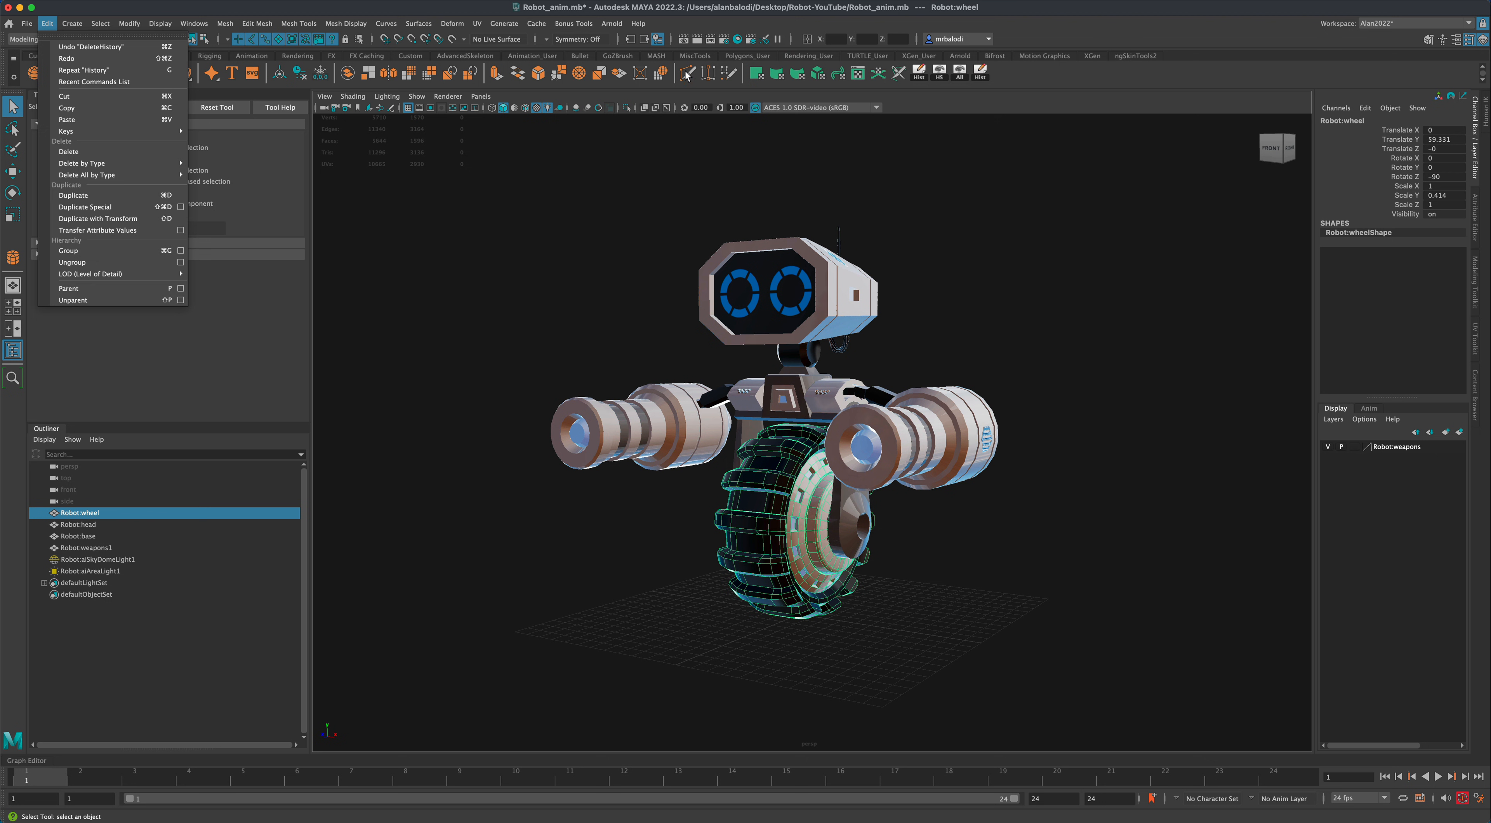
pyautogui.click(1042, 72)
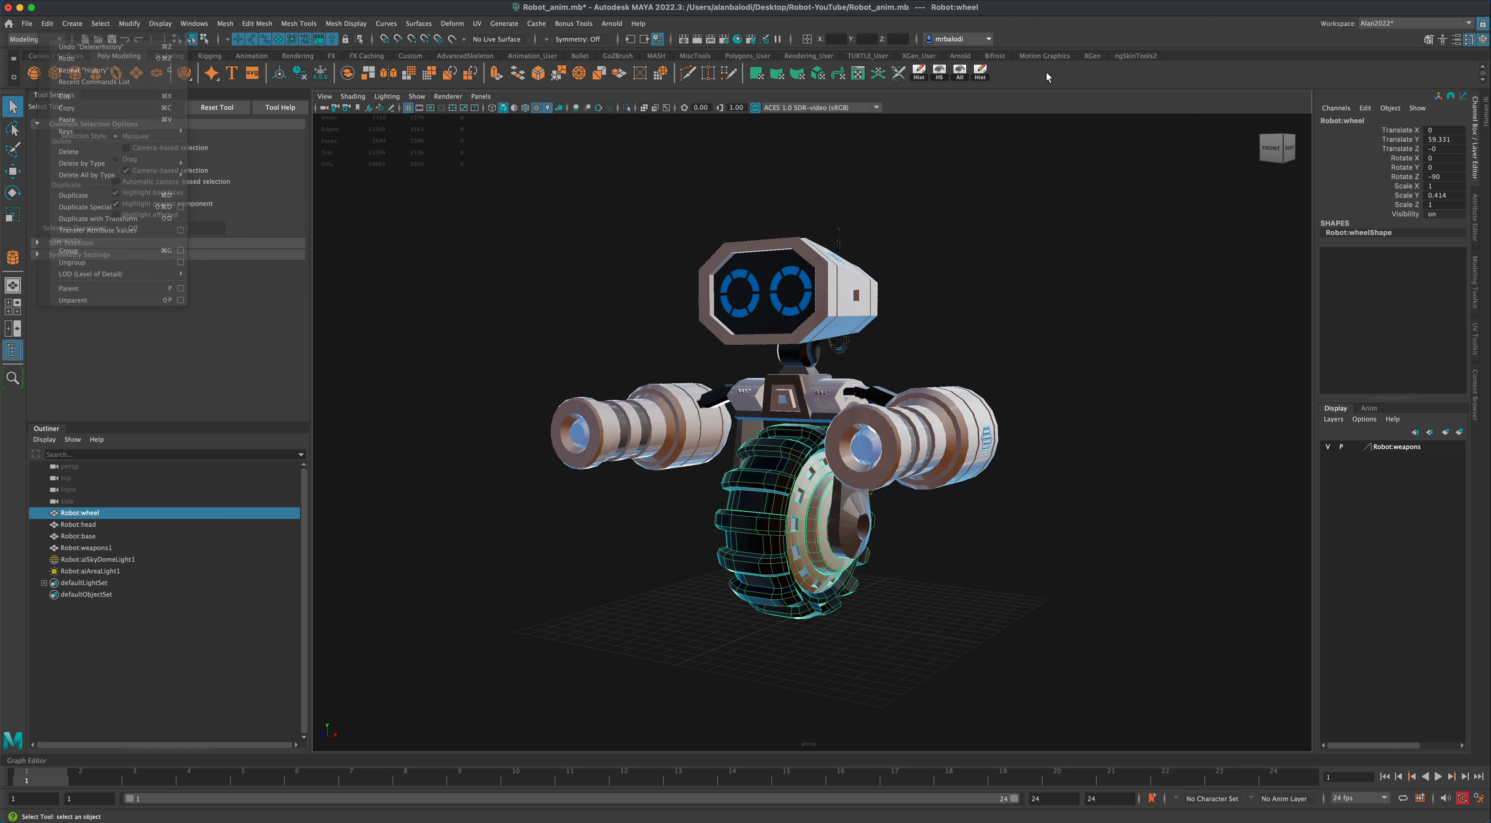
# - Delete the duplicate history shortcut from the Poly Modeling shelf and clear the wheel selection
pyautogui.rightClick(984, 71)
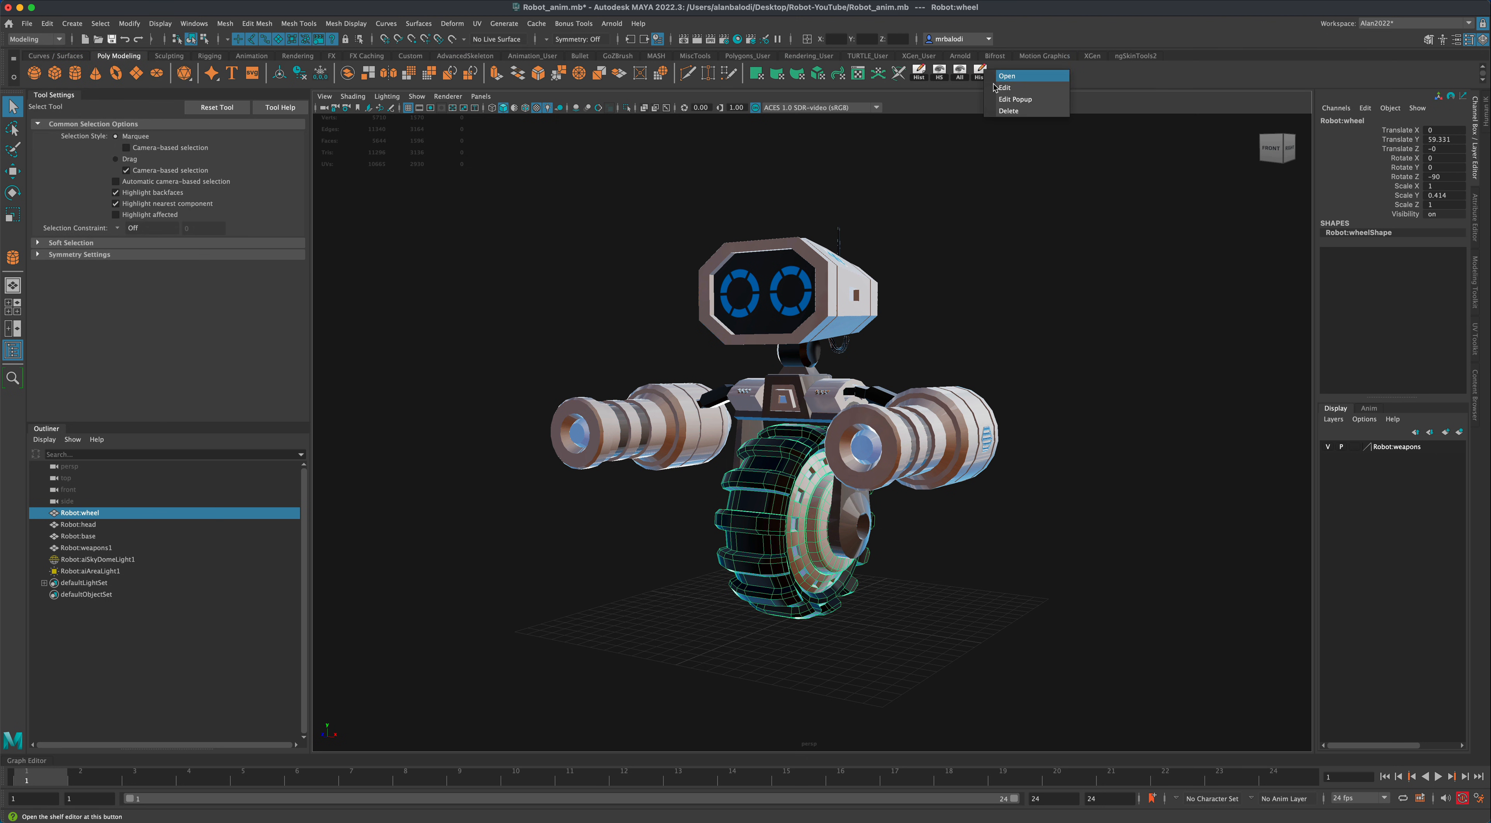
pyautogui.click(1009, 110)
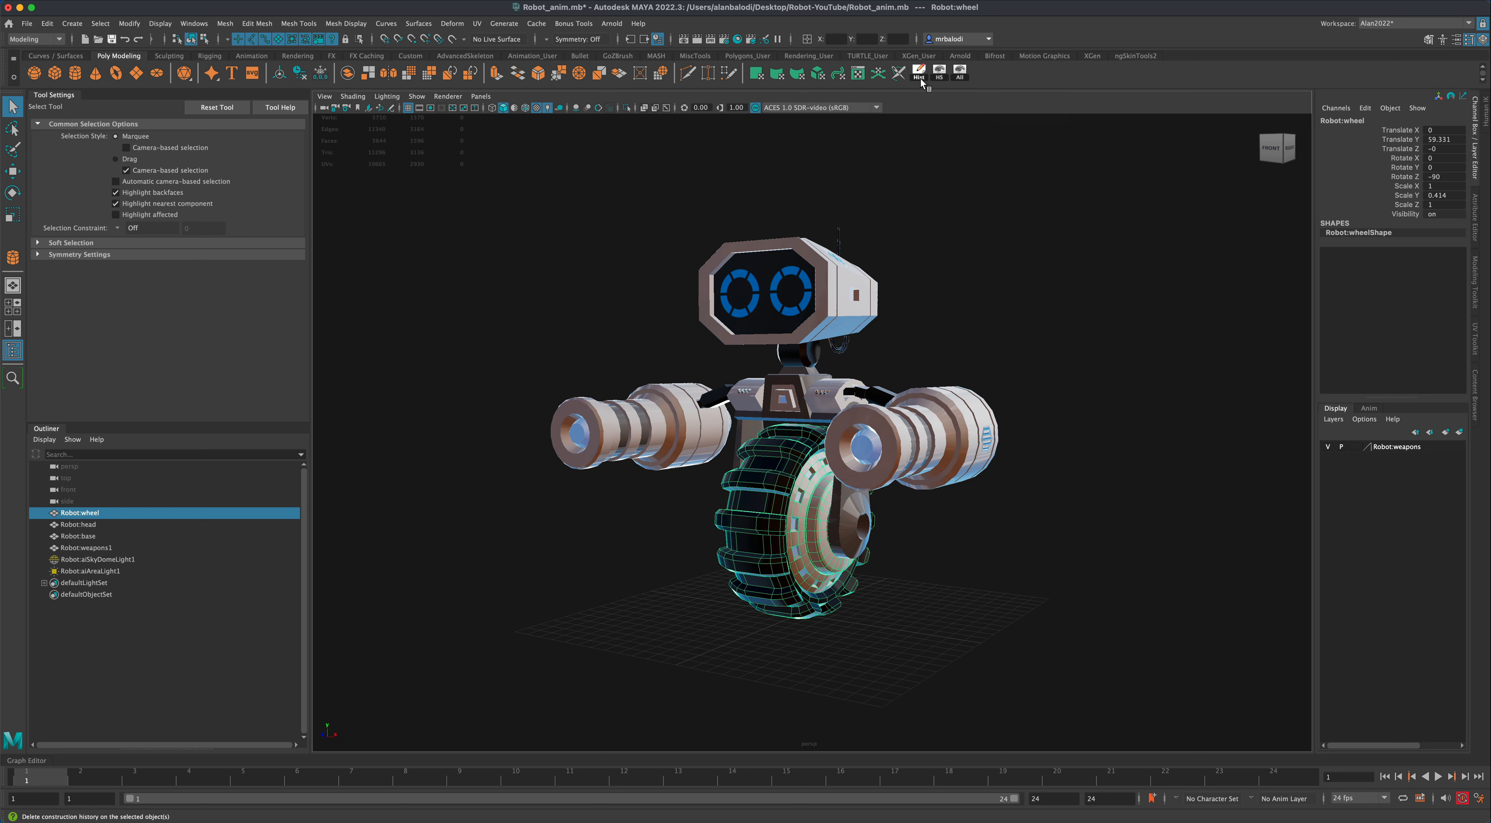
pyautogui.click(959, 325)
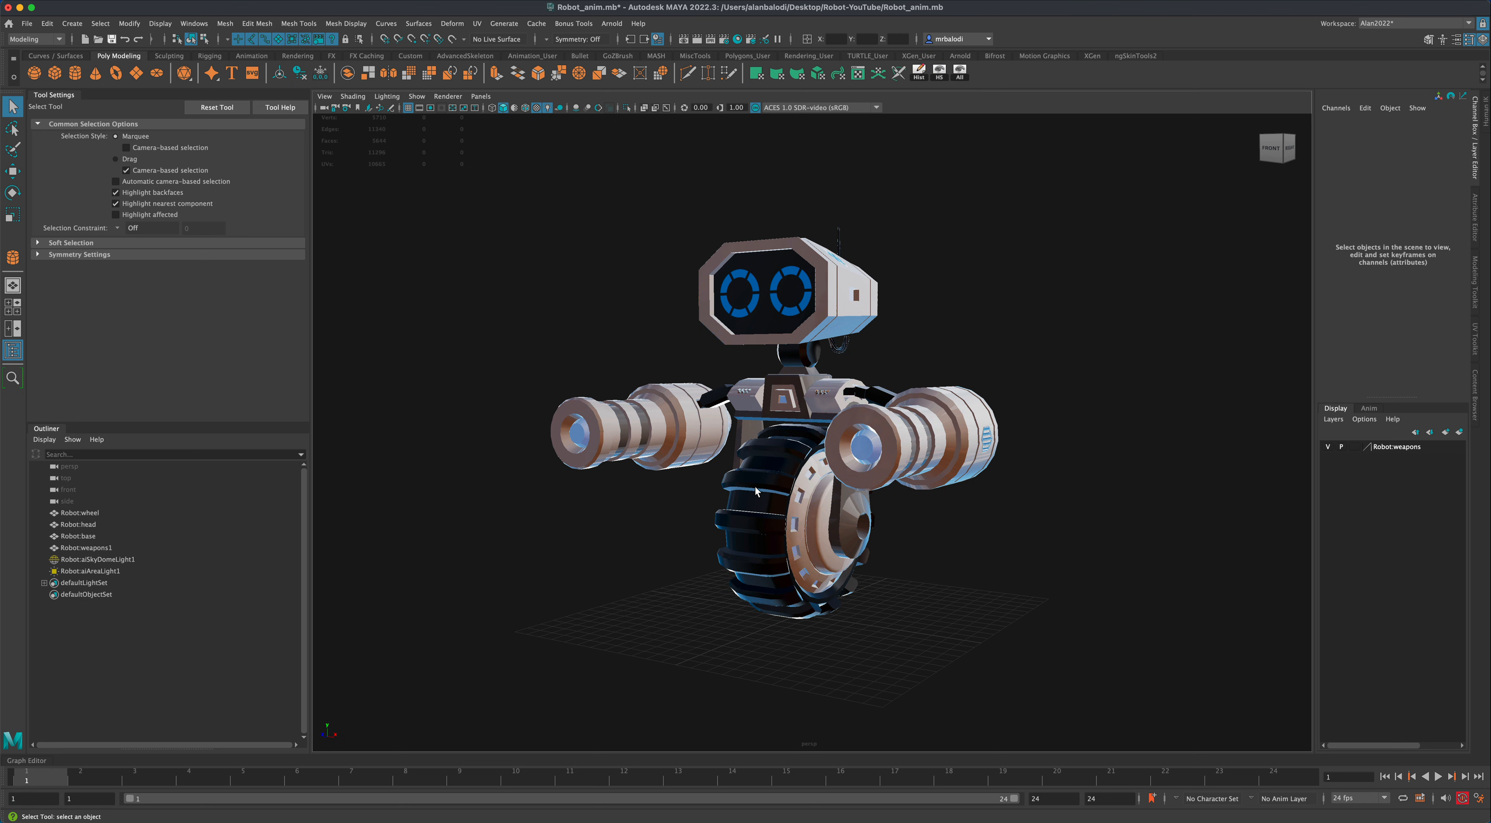
# - Select the wheel and freeze its transformations
pyautogui.click(755, 485)
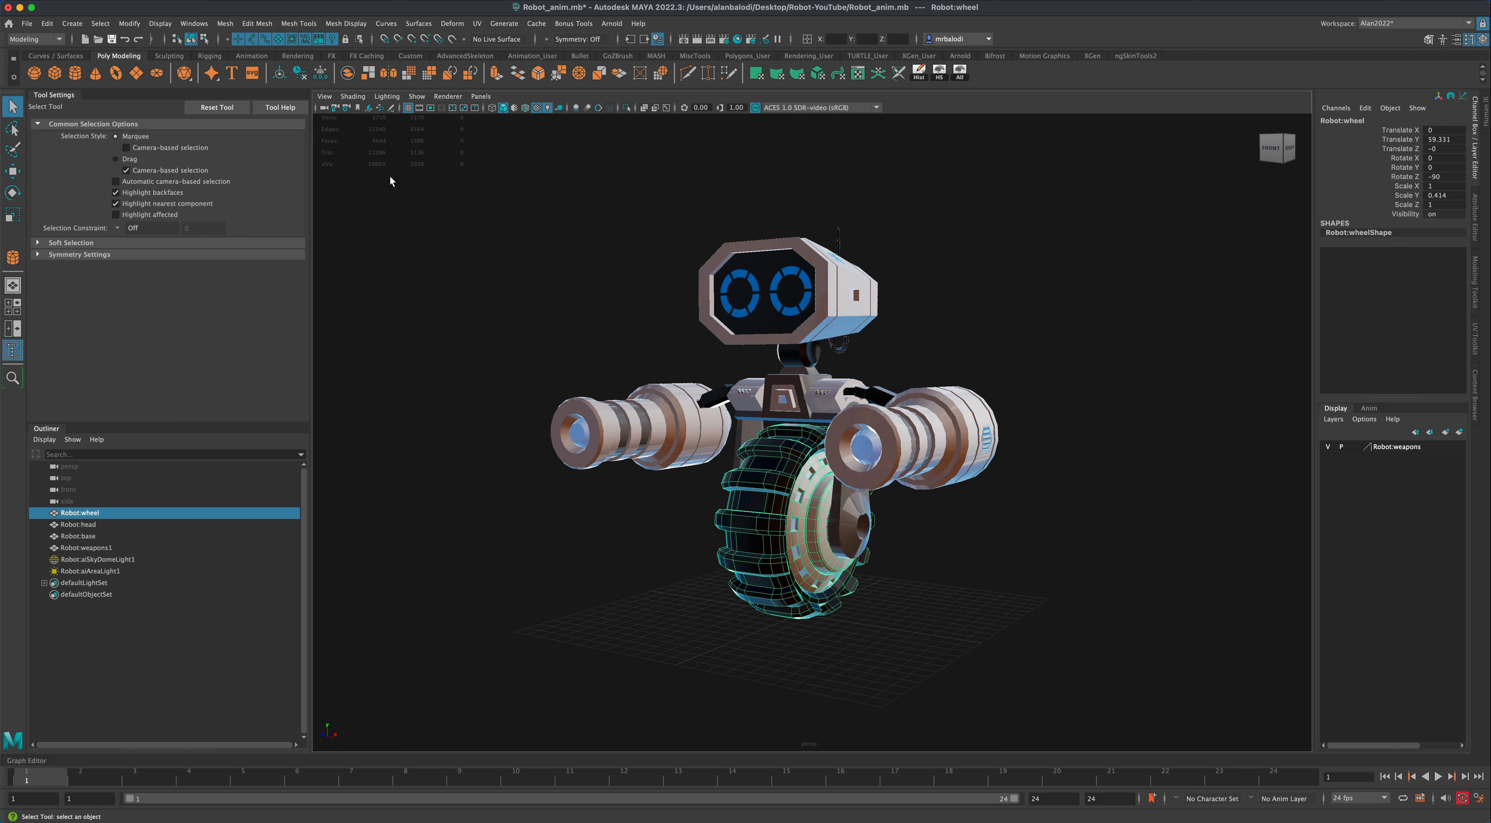
pyautogui.click(320, 77)
pyautogui.keyDown('alt'); pyautogui.moveTo(1061, 509); pyautogui.dragTo(1061, 520, button='middle'); pyautogui.keyUp('alt')
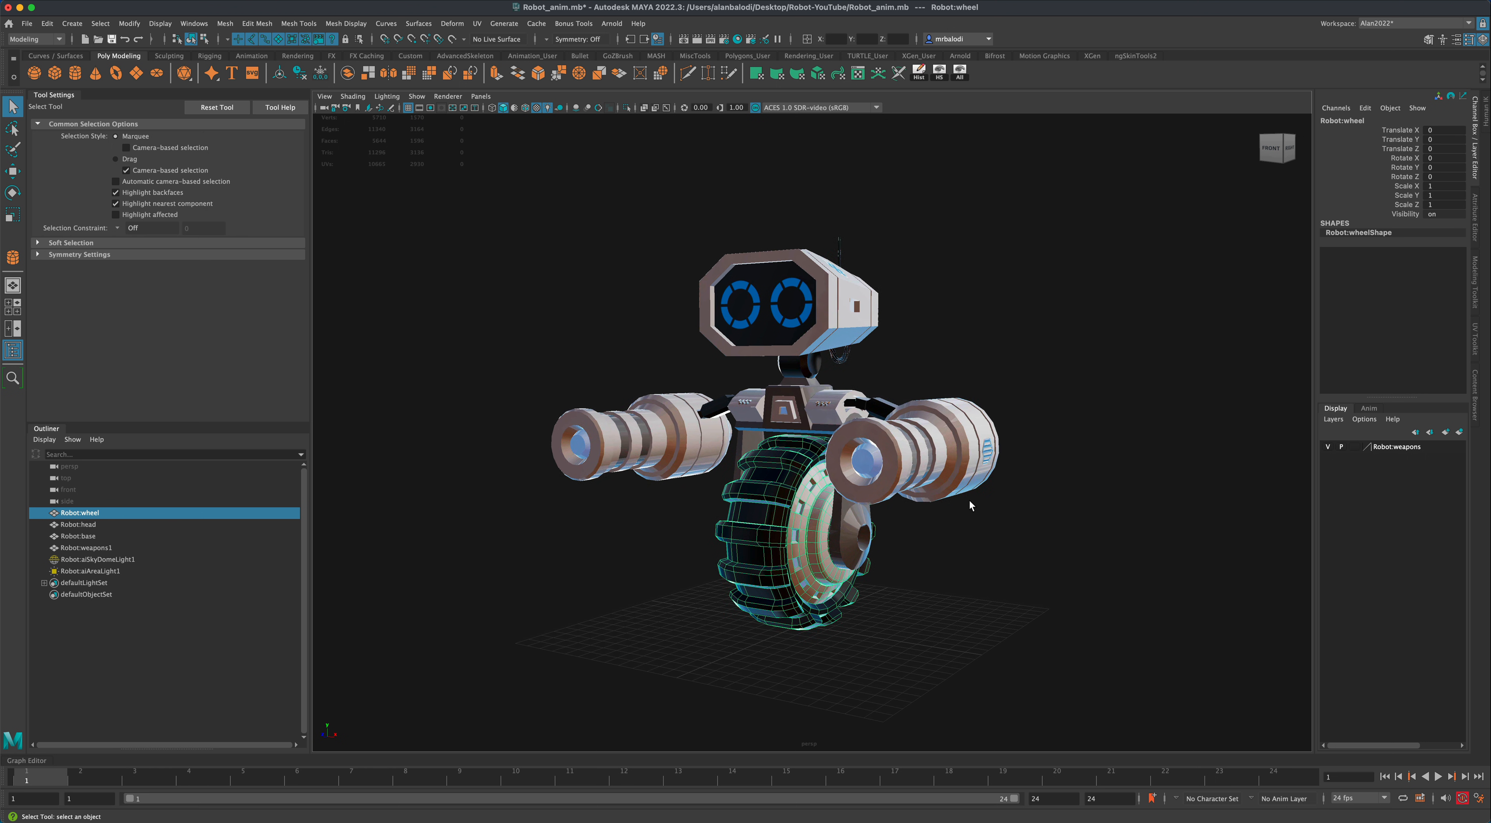
# - Check the transform values of the head and weapons, and freeze the transformations on the robot's base
pyautogui.click(793, 343)
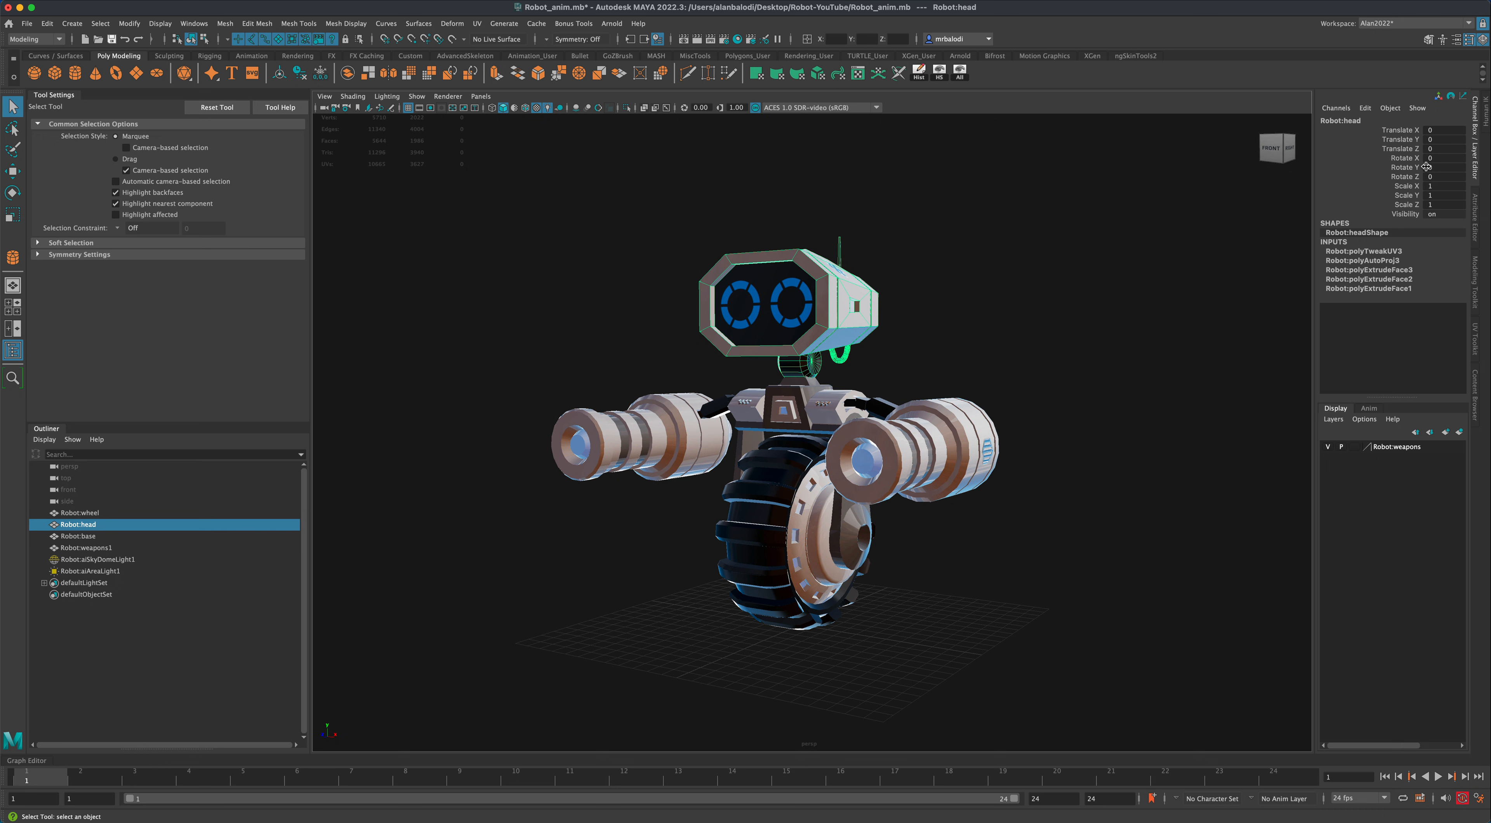
pyautogui.keyDown('alt'); pyautogui.moveTo(1059, 338); pyautogui.dragTo(1059, 342); pyautogui.keyUp('alt')
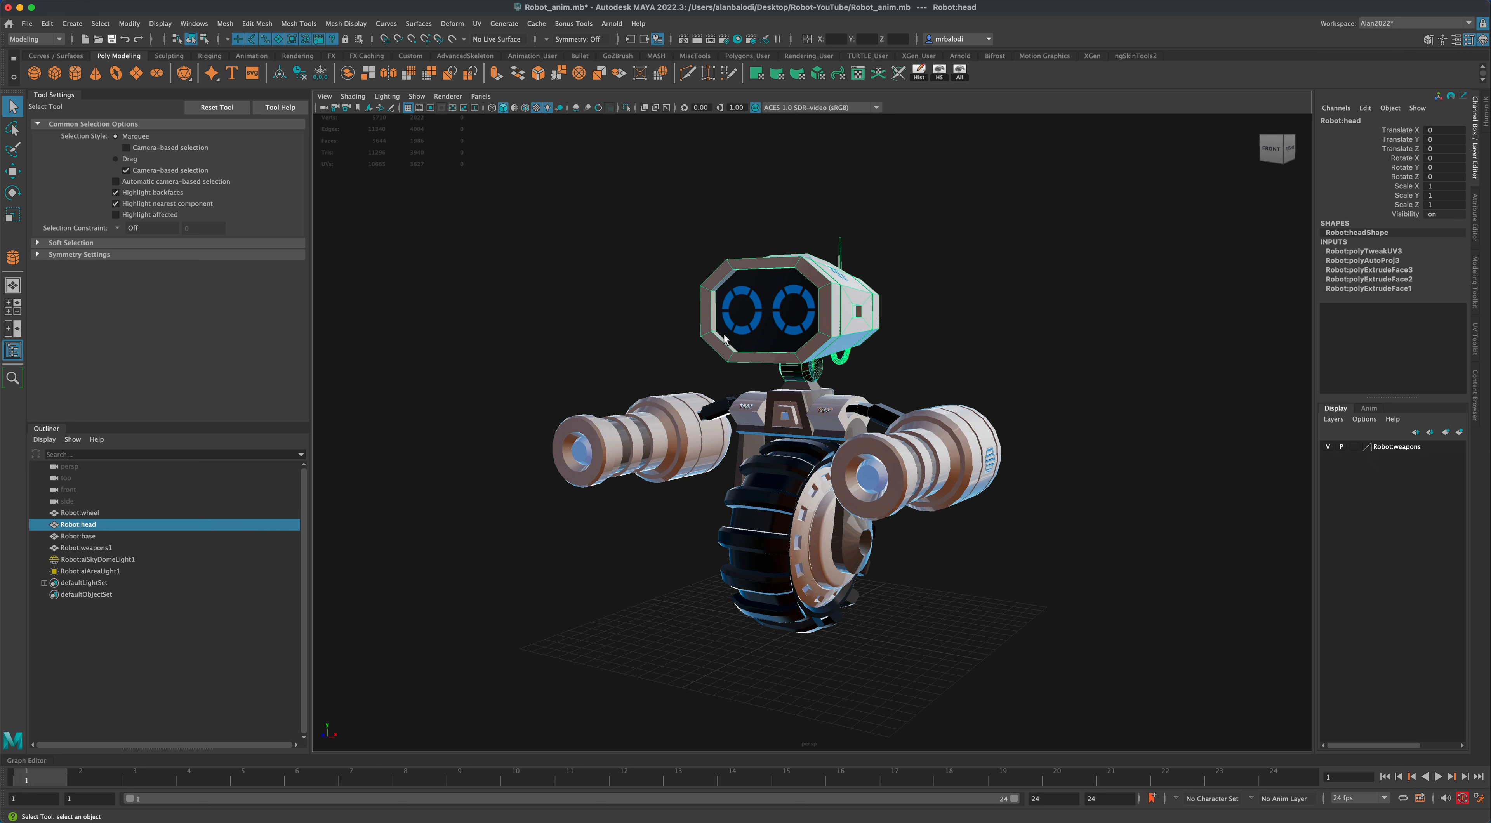
pyautogui.click(658, 421)
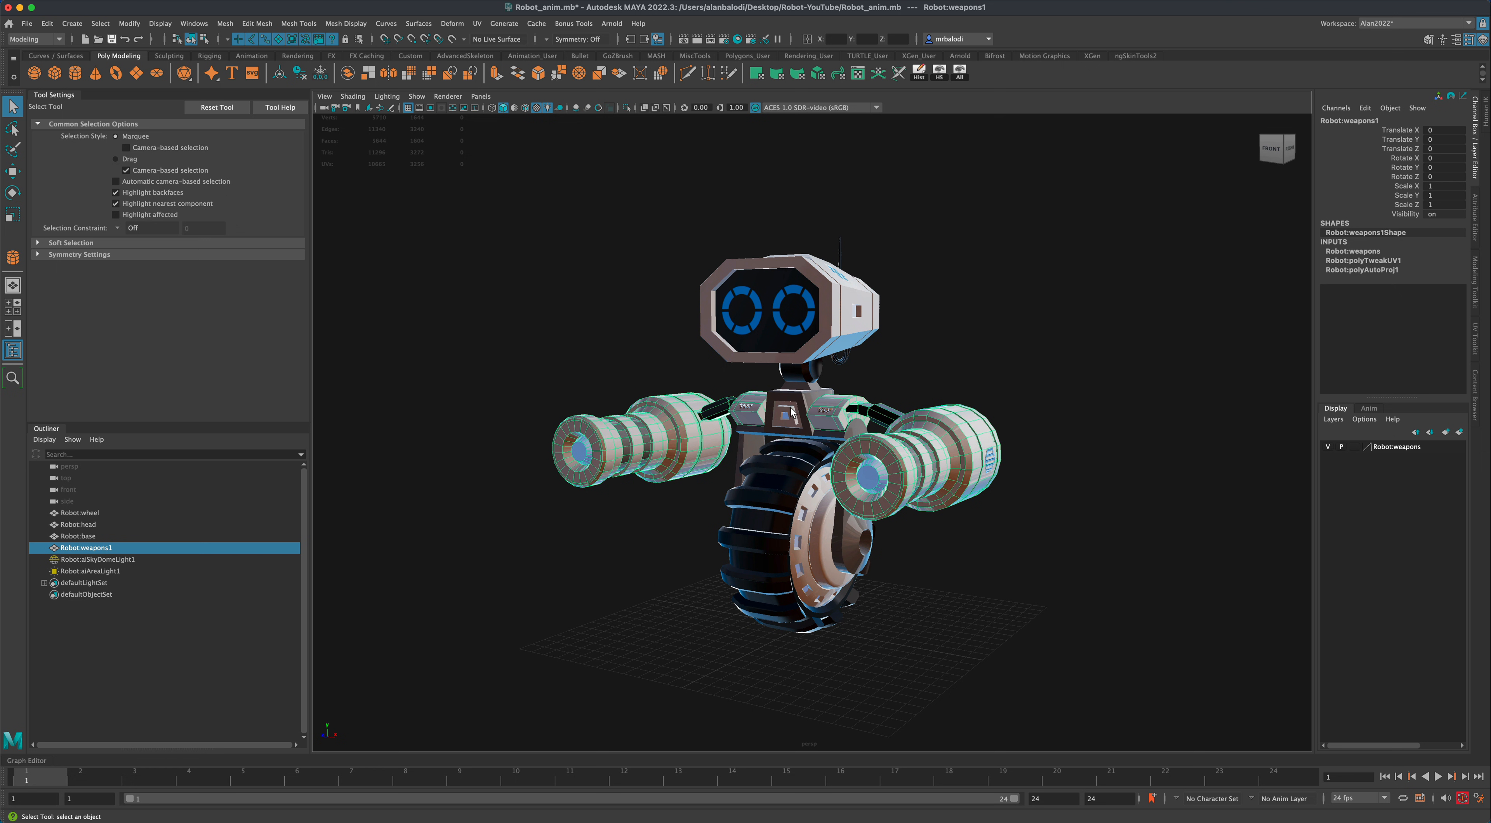
pyautogui.click(809, 419)
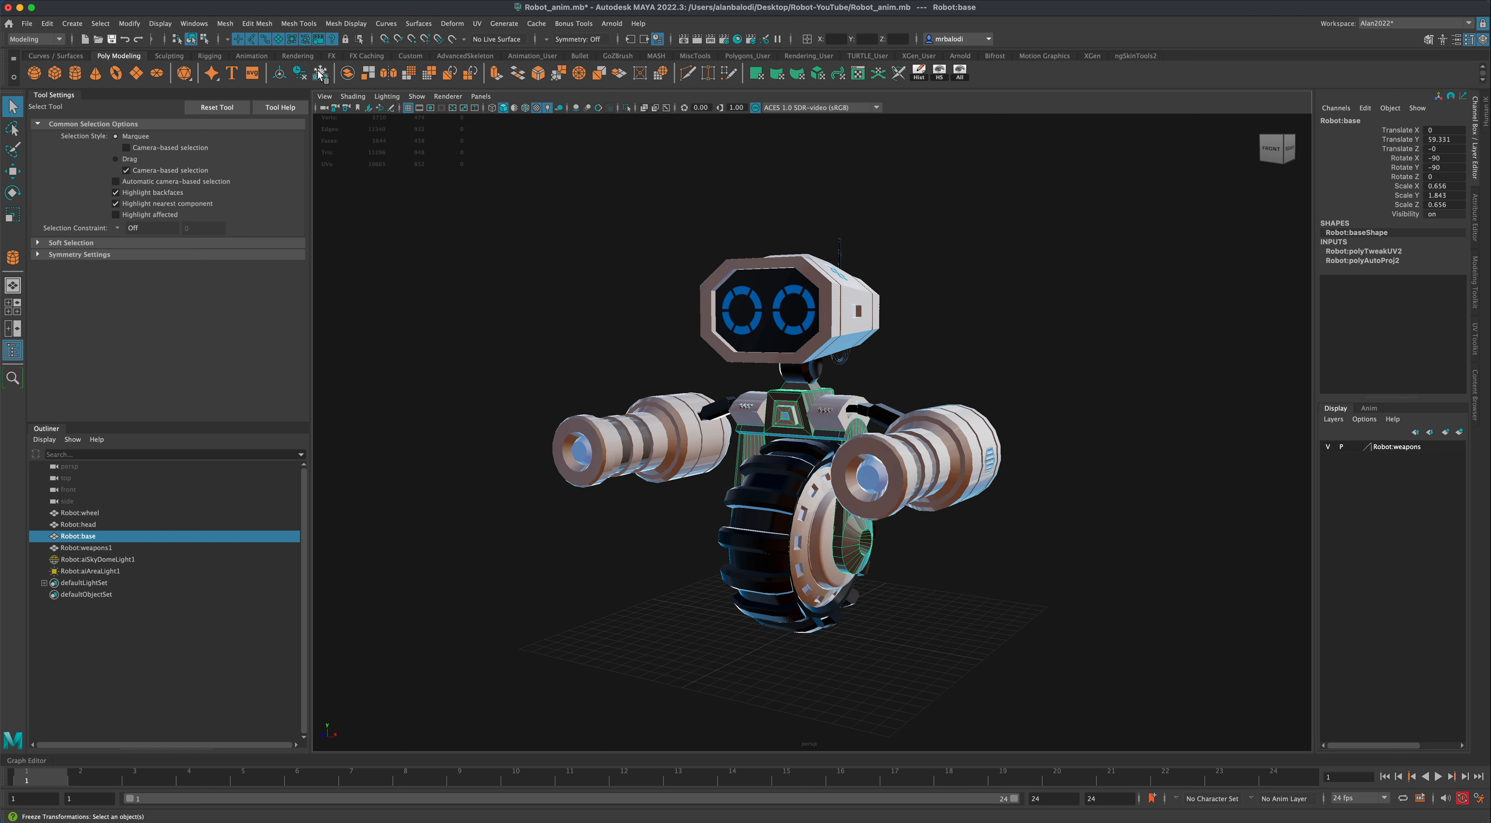
pyautogui.click(348, 73)
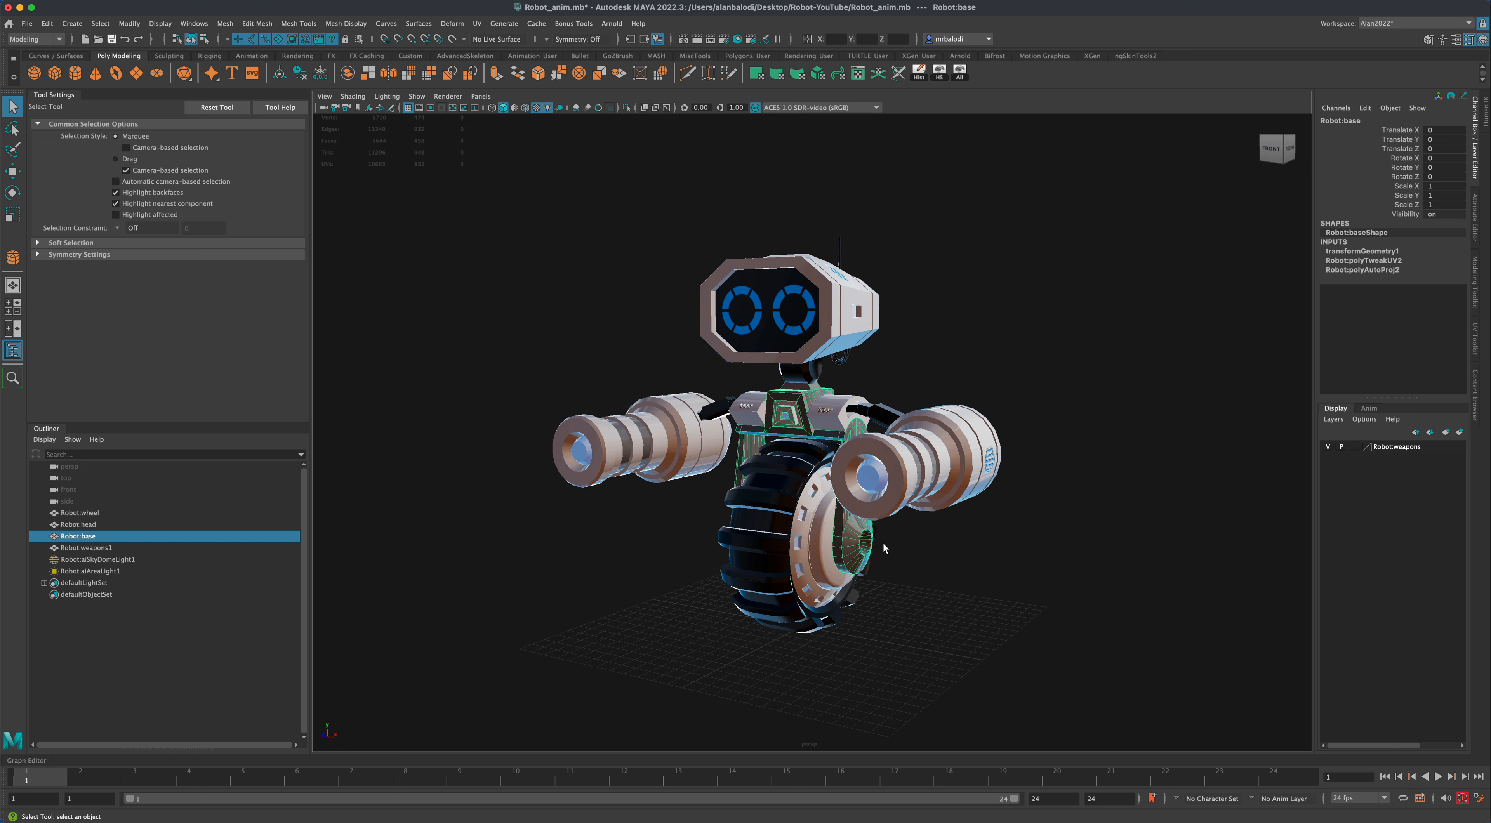
# - Check the robot parts for remaining construction history and delete the history of the head
pyautogui.click(750, 526)
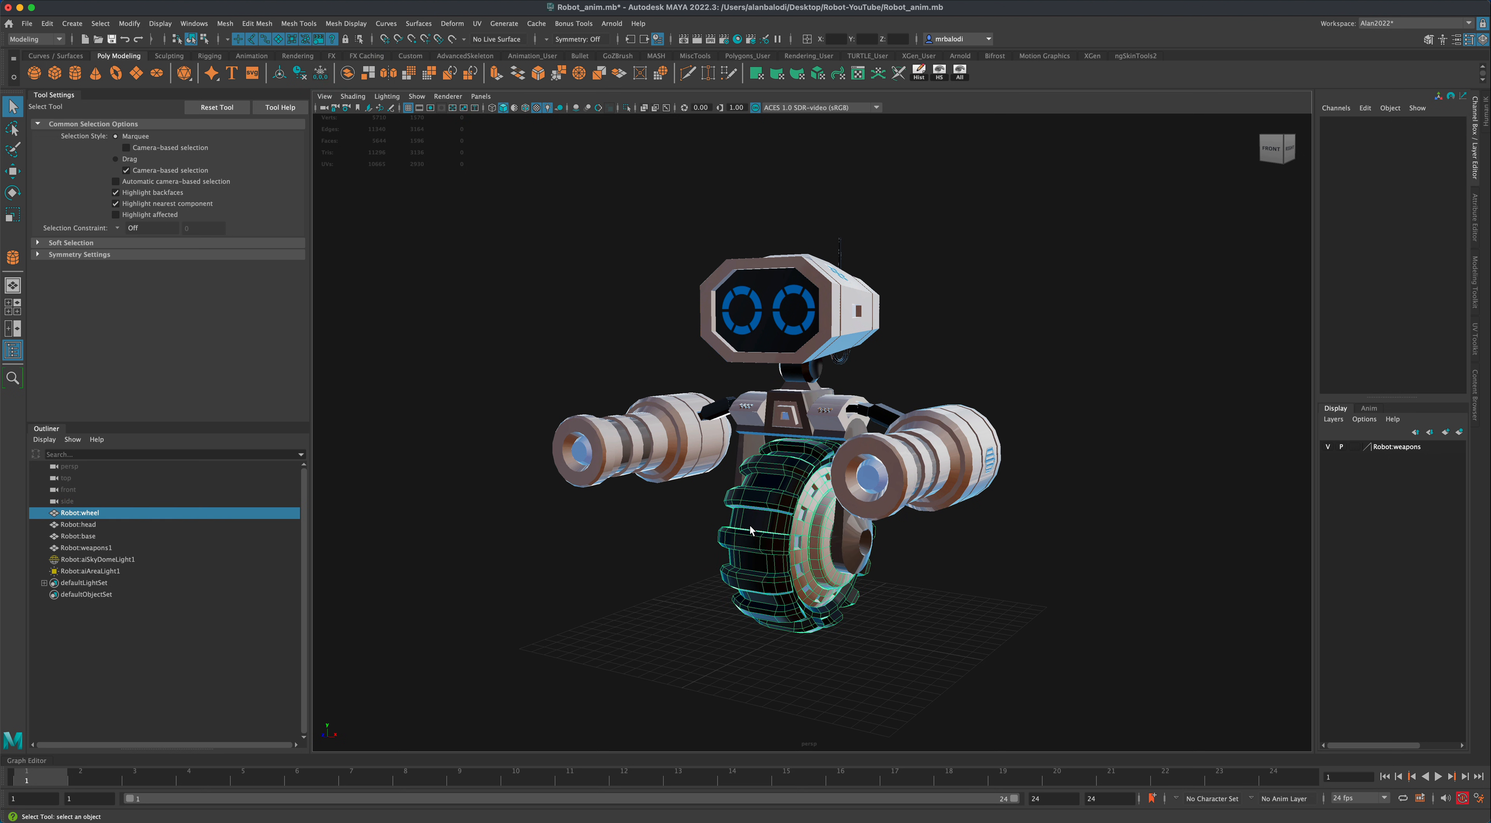
pyautogui.click(749, 421)
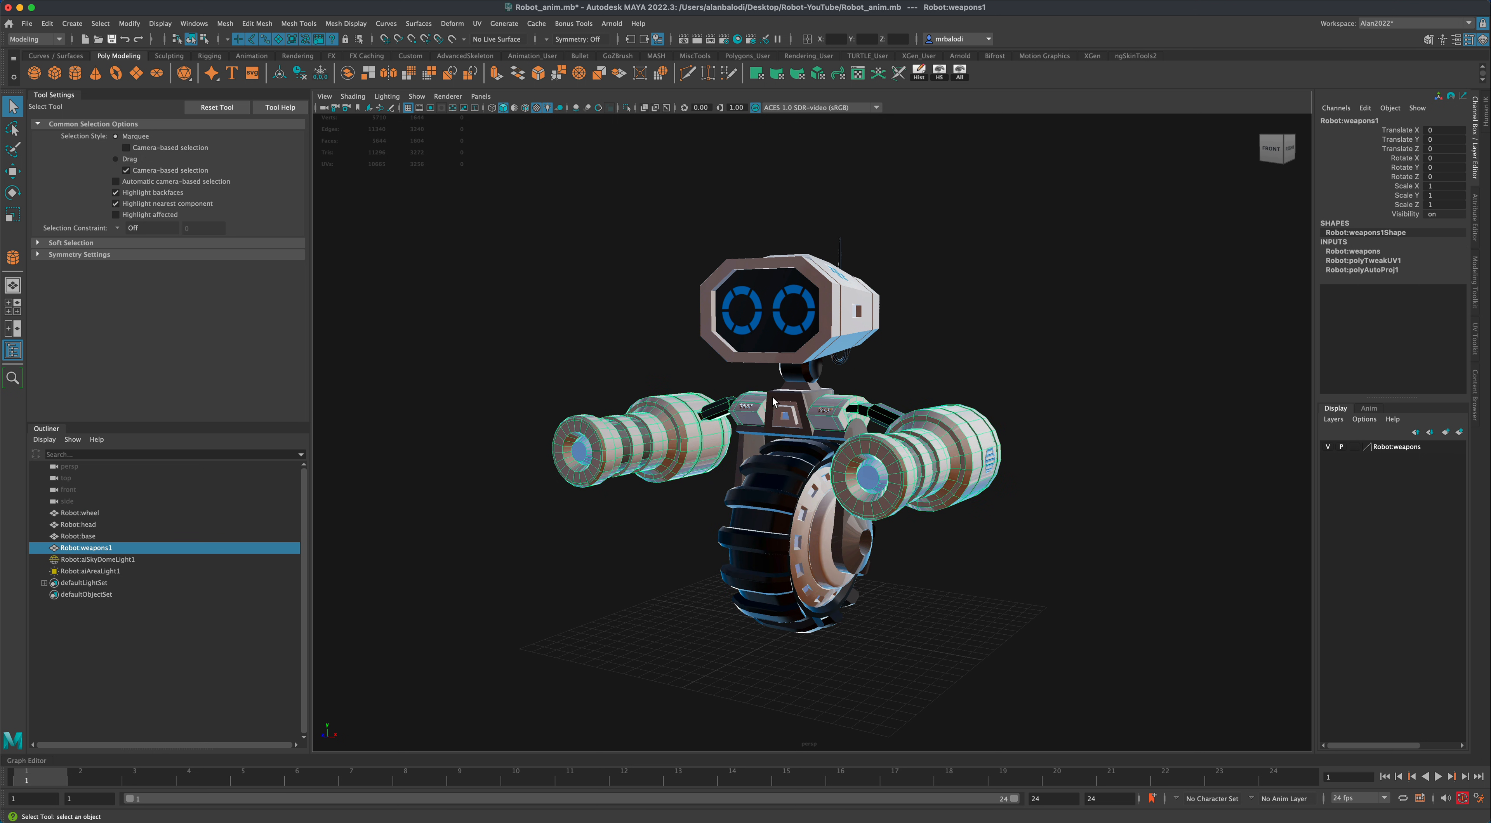
pyautogui.click(792, 412)
pyautogui.click(802, 333)
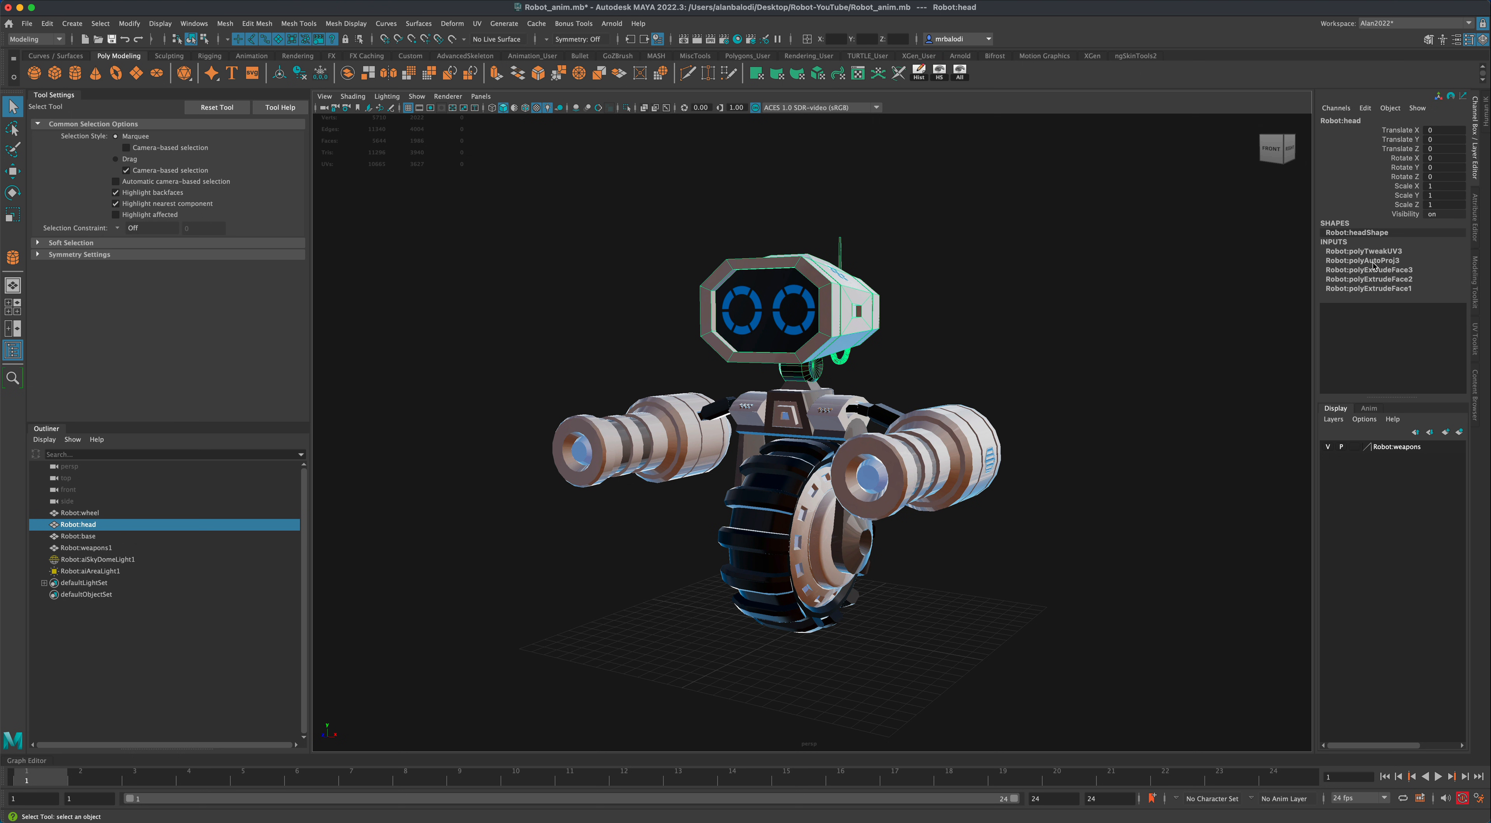
pyautogui.click(920, 72)
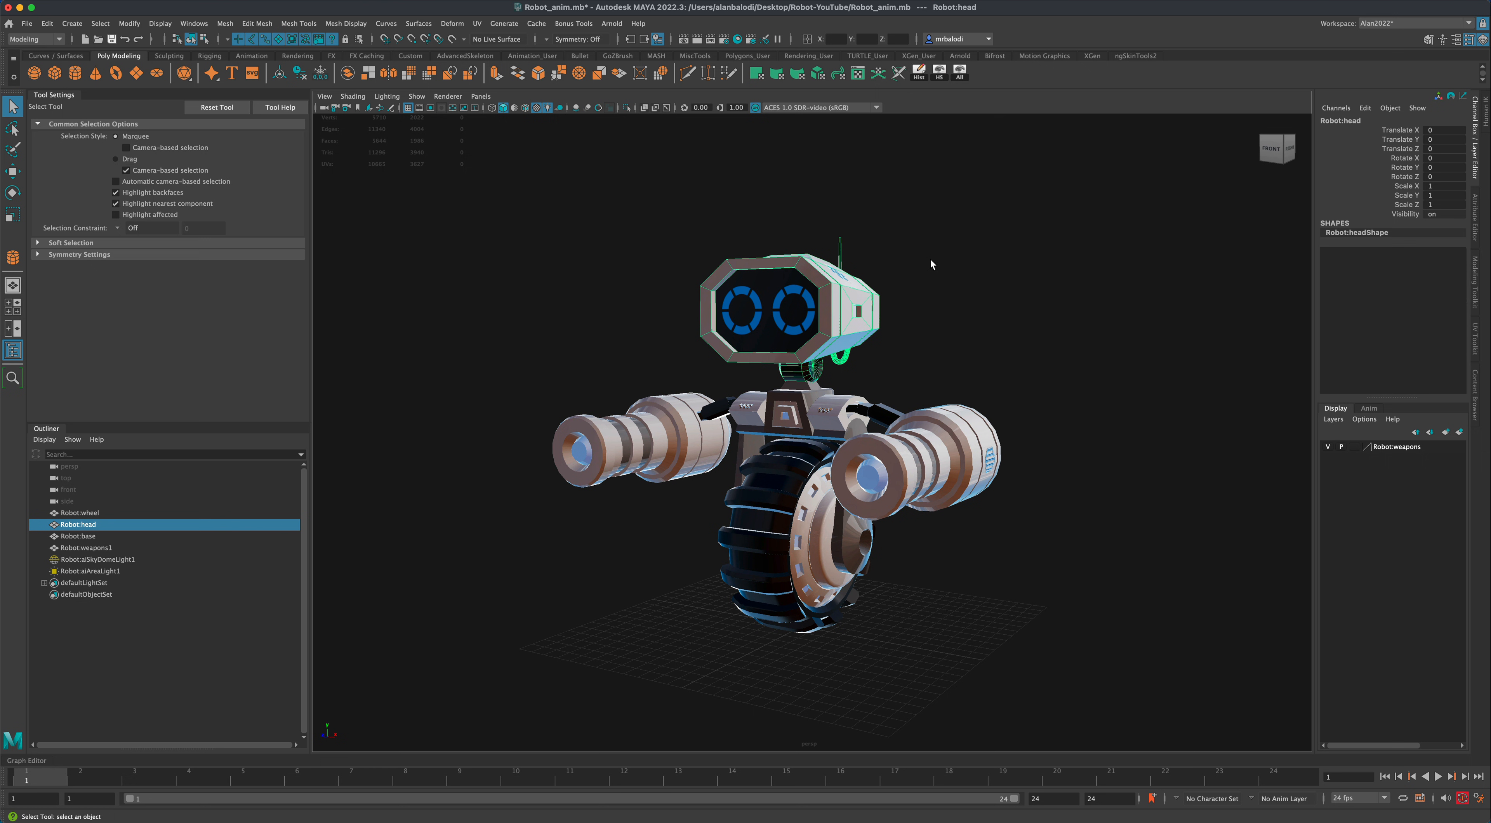
# - Delete the construction history of the robot's base and of its weapons
pyautogui.click(789, 403)
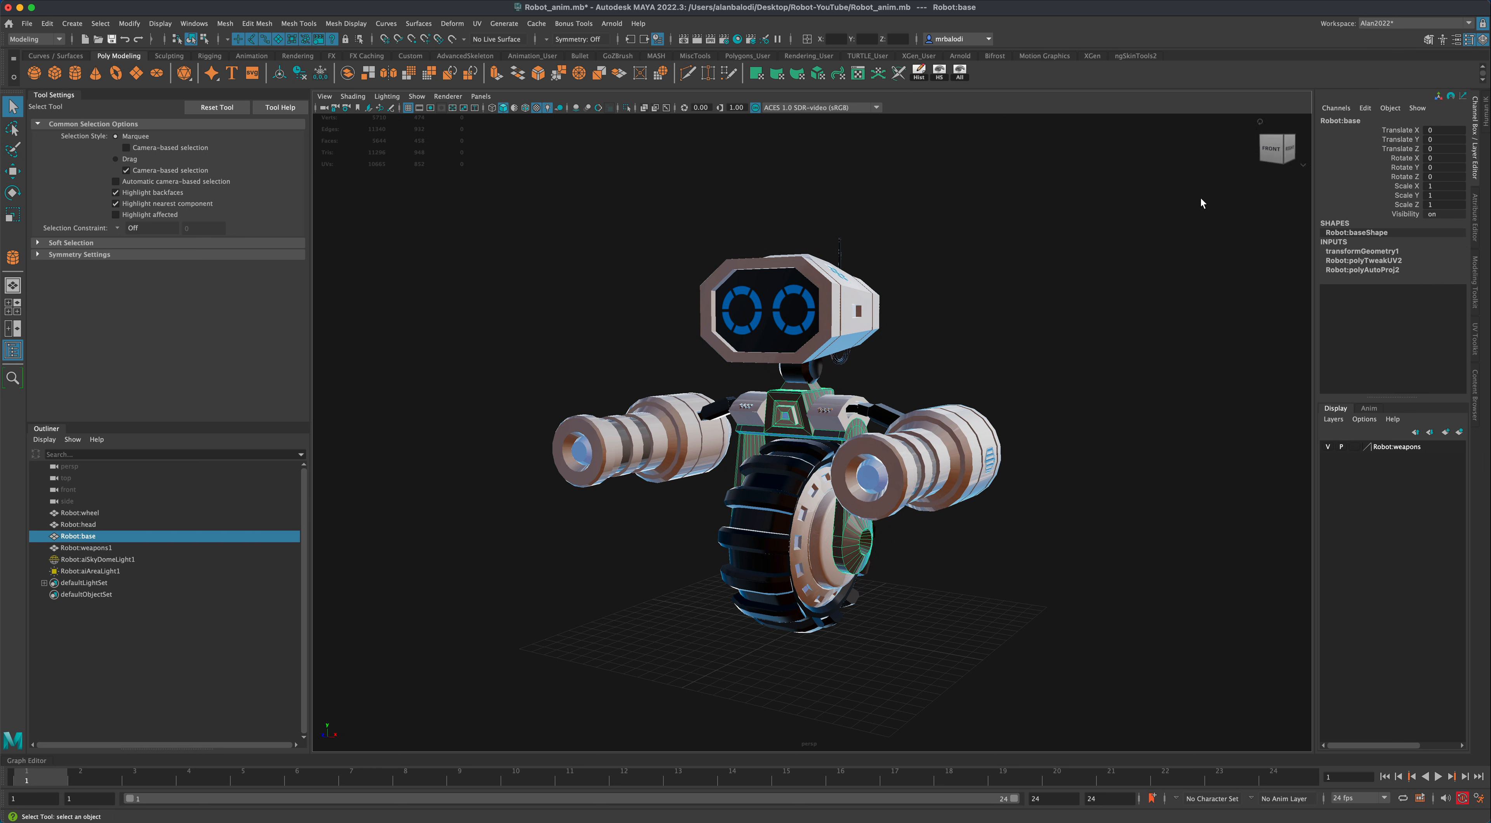
pyautogui.click(918, 80)
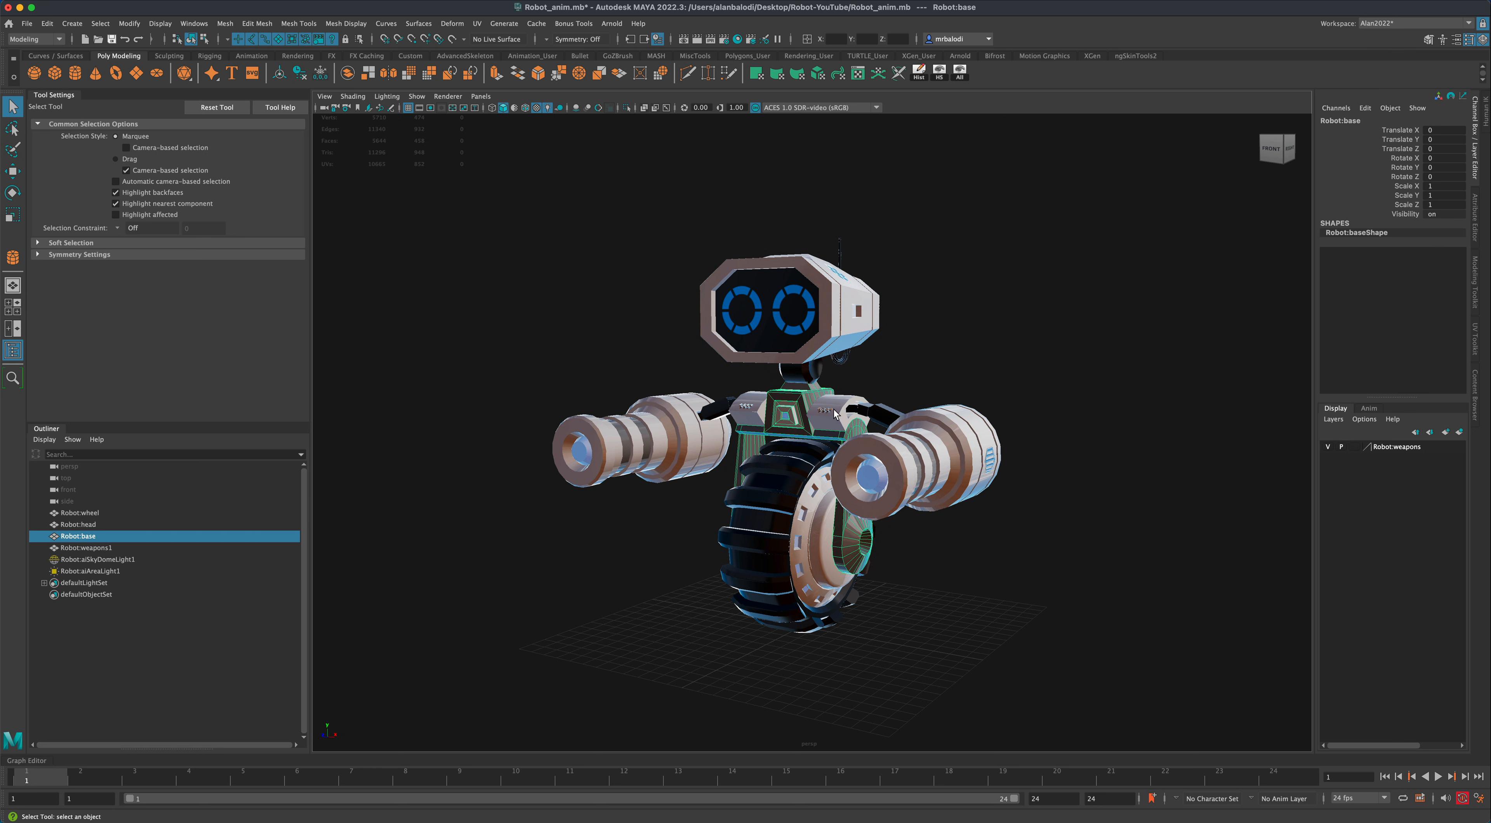
pyautogui.click(834, 412)
pyautogui.click(919, 72)
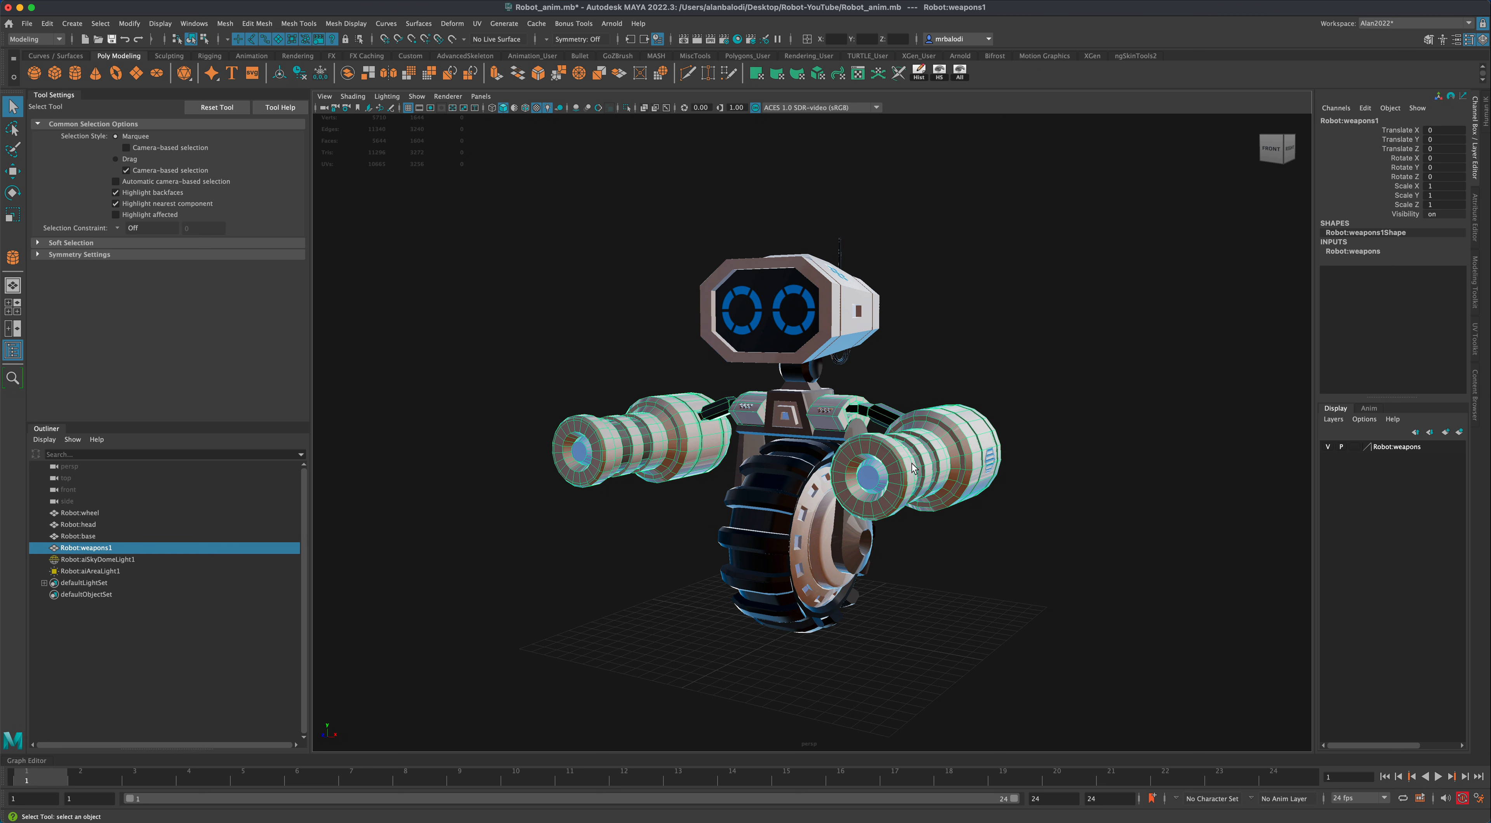
# - Check the wheel's construction history, clear the selection and look through the Delete All by Type options
pyautogui.click(766, 513)
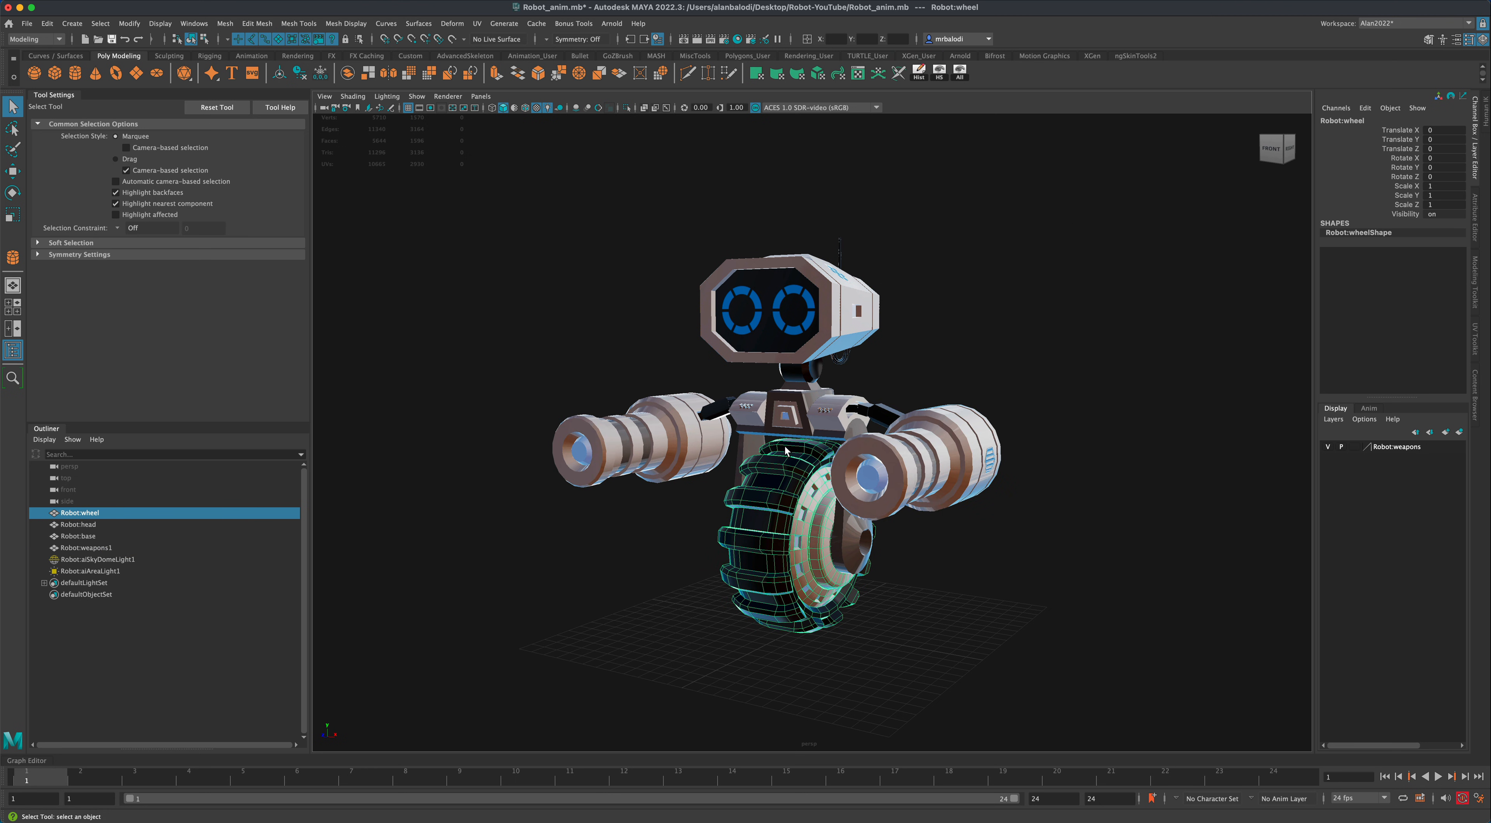
pyautogui.click(924, 307)
pyautogui.click(55, 26)
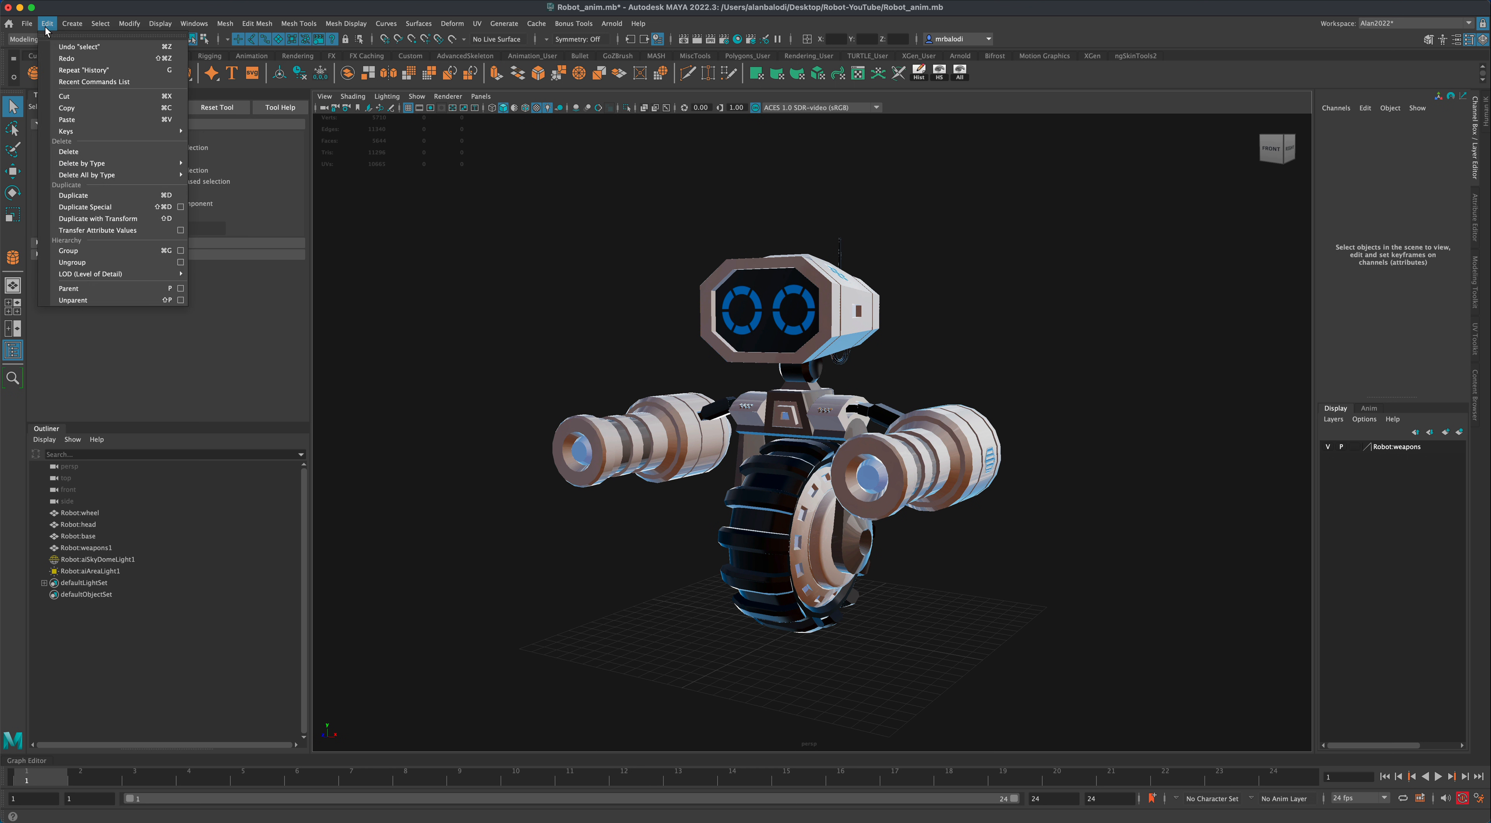
pyautogui.moveTo(87, 175)
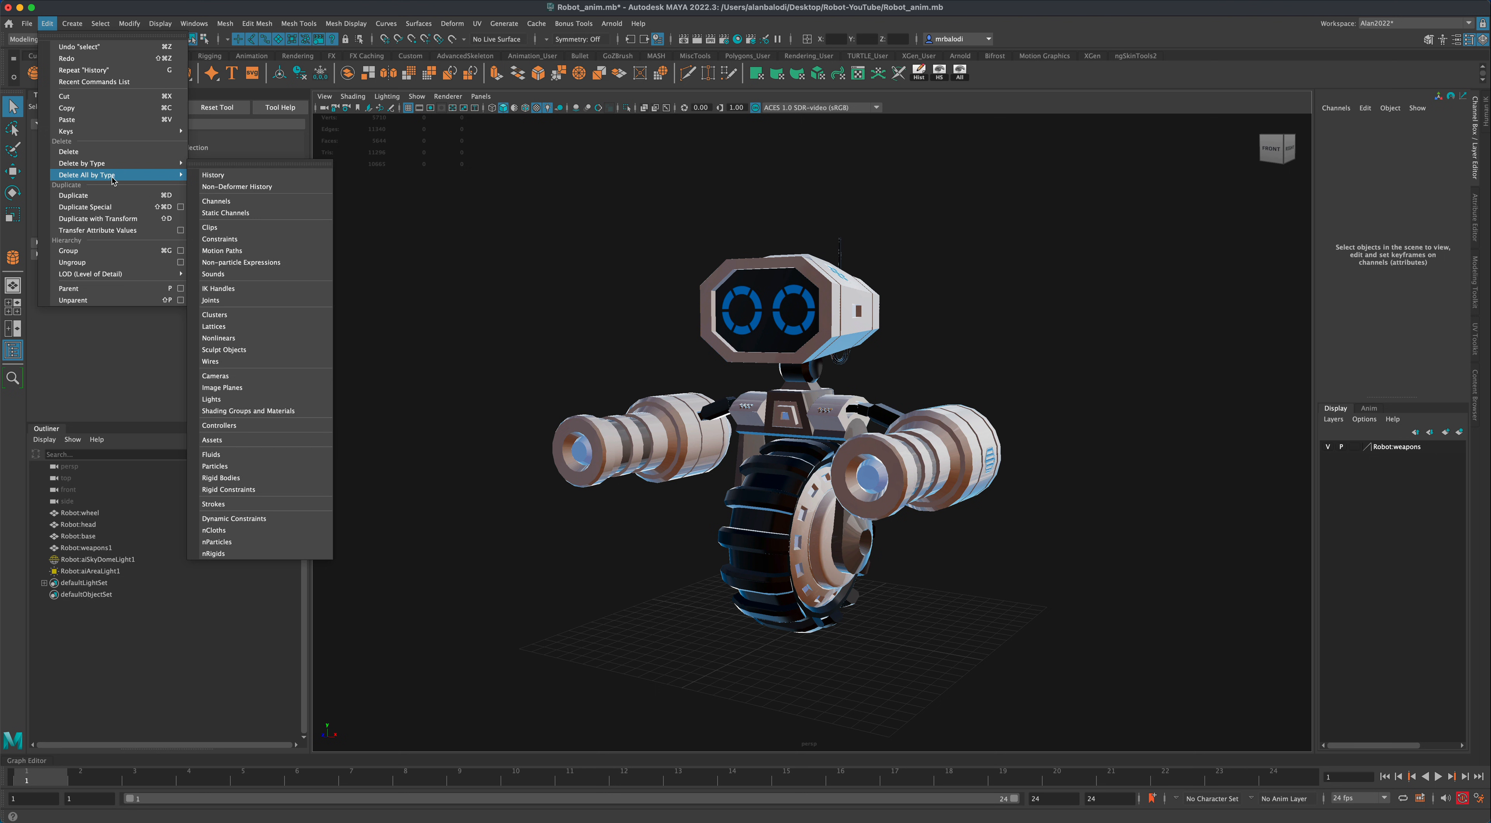
pyautogui.click(590, 249)
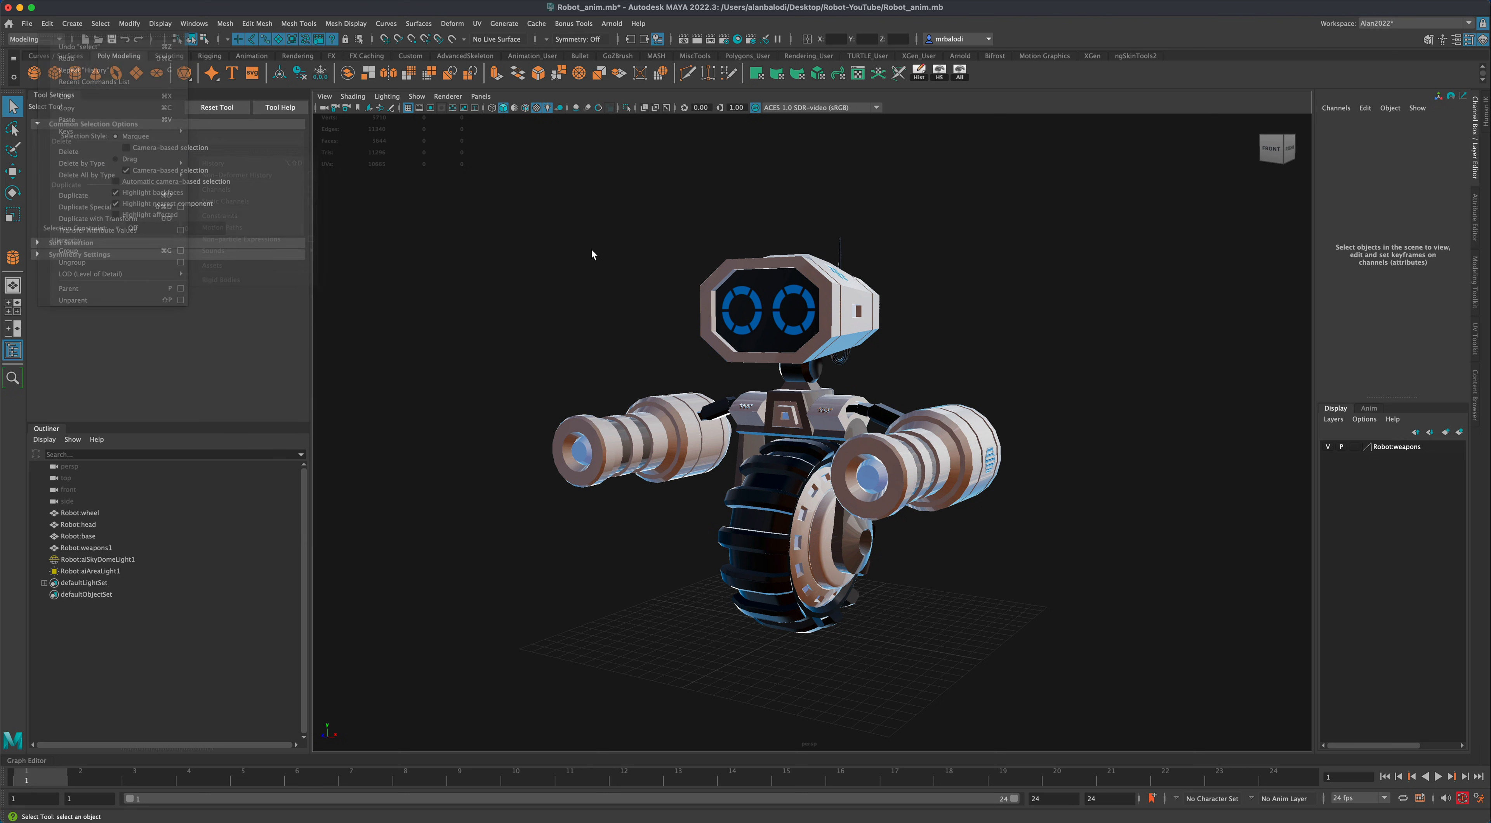
pyautogui.keyDown('alt'); pyautogui.moveTo(590, 248); pyautogui.dragTo(607, 288); pyautogui.keyUp('alt')
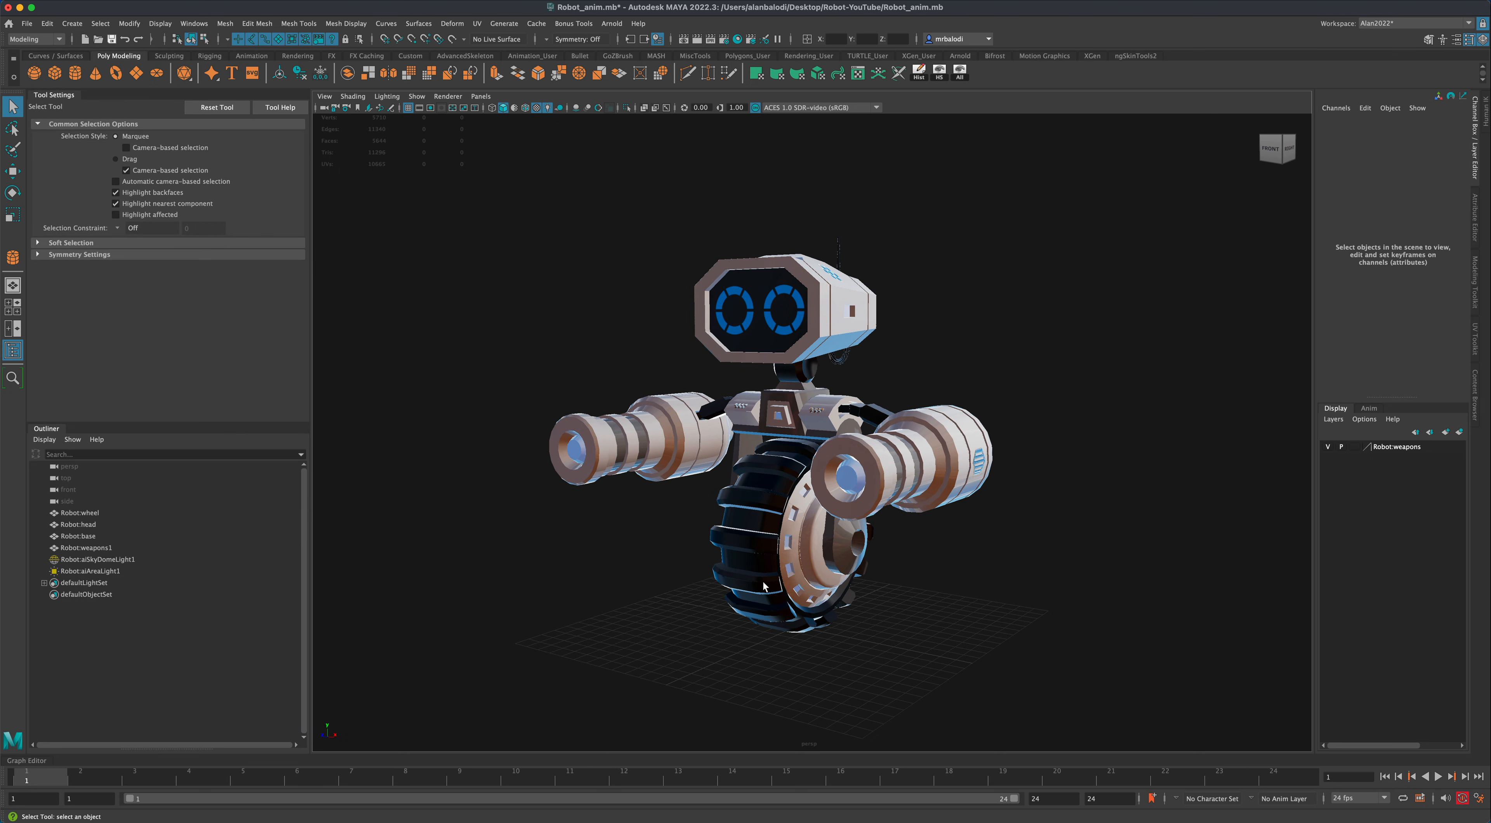
# - Select the wheel and set keyframes on all its transform channels at frames 1 and 24
pyautogui.click(757, 538)
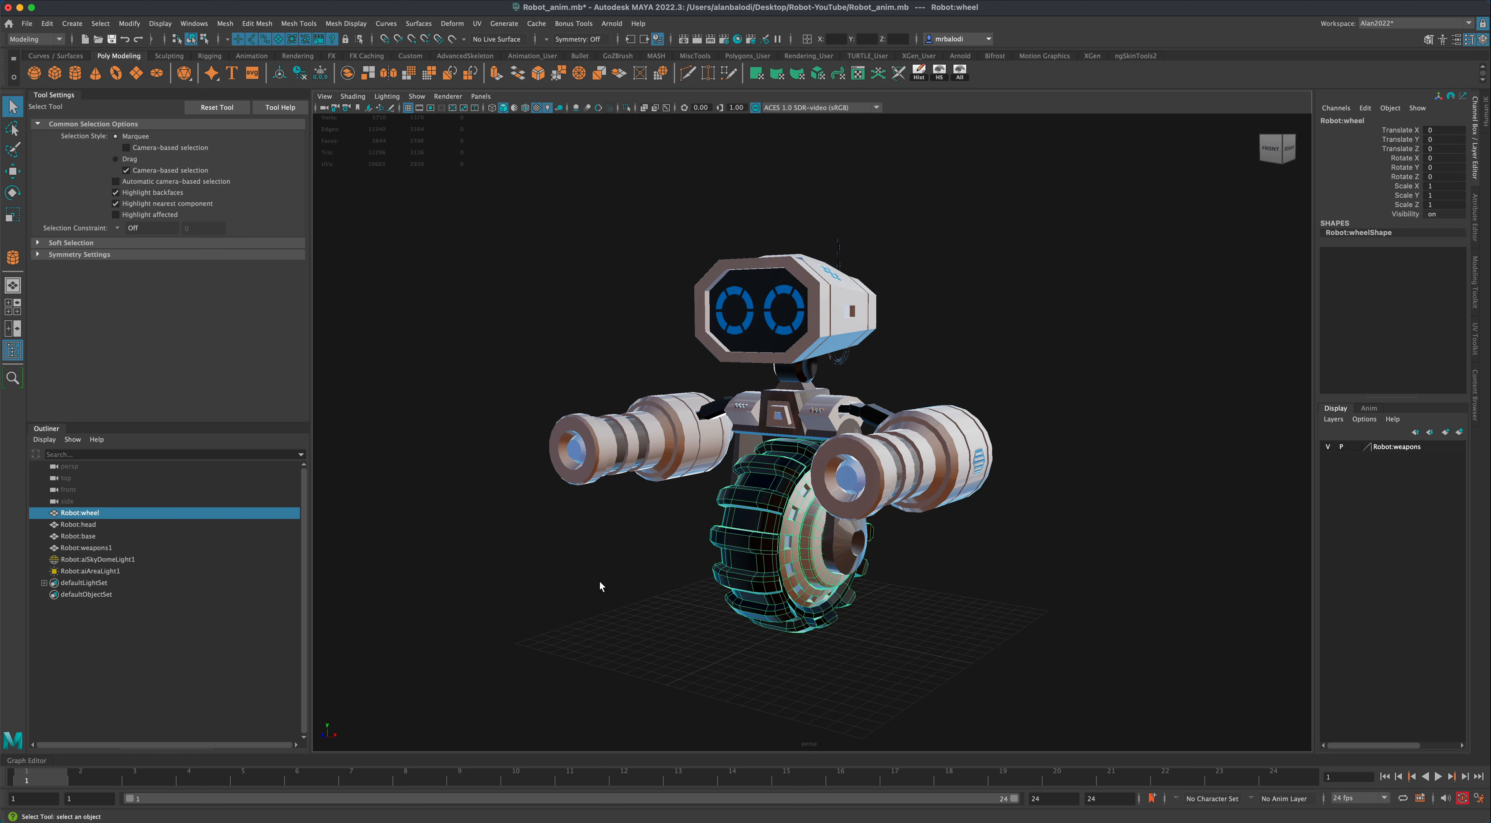
pyautogui.keyDown('alt'); pyautogui.moveTo(599, 585); pyautogui.dragTo(605, 580); pyautogui.keyUp('alt')
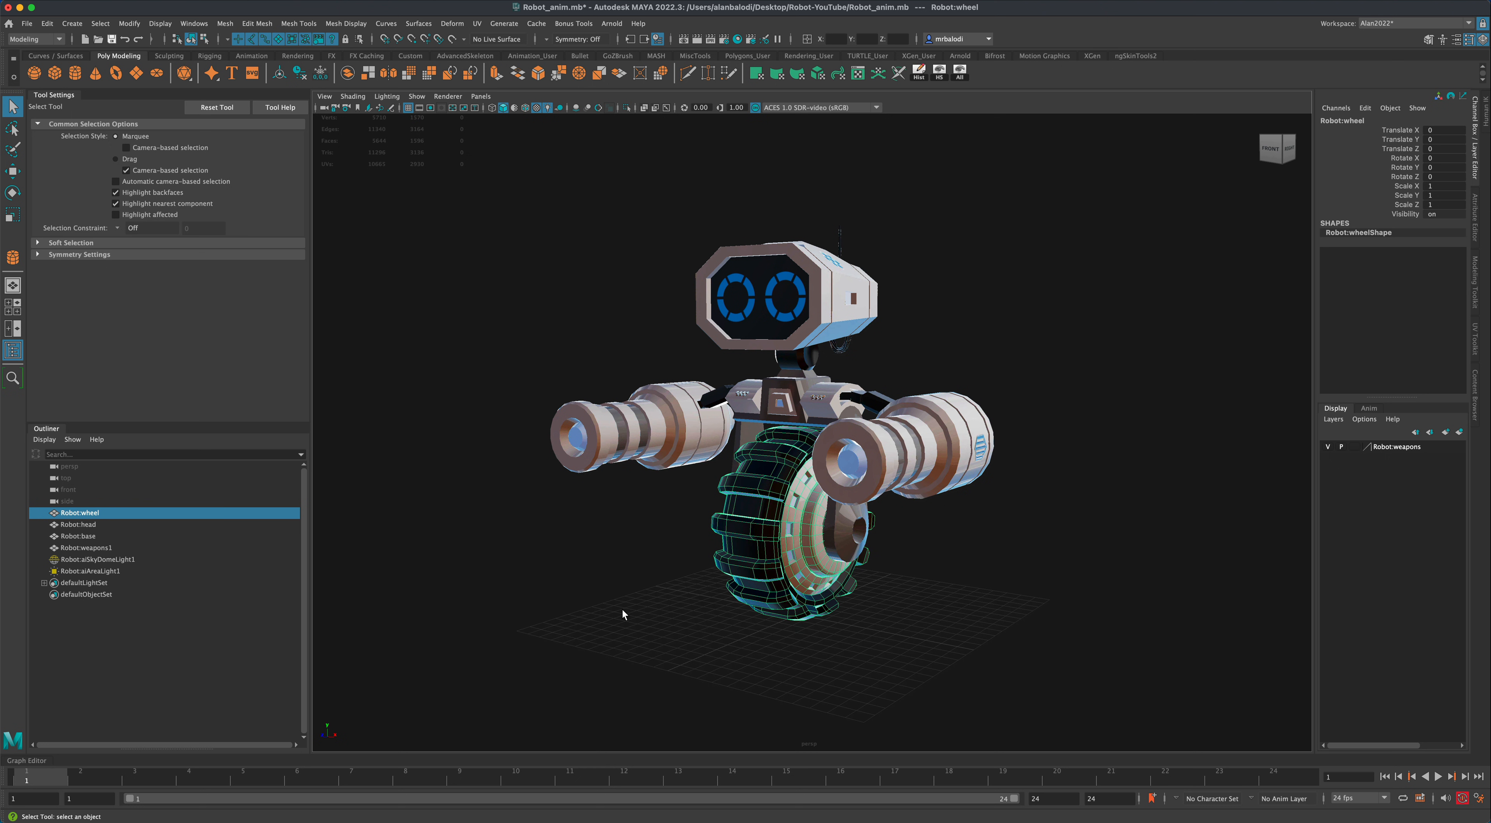
pyautogui.press('s')
pyautogui.moveTo(41, 780); pyautogui.dragTo(1273, 787)
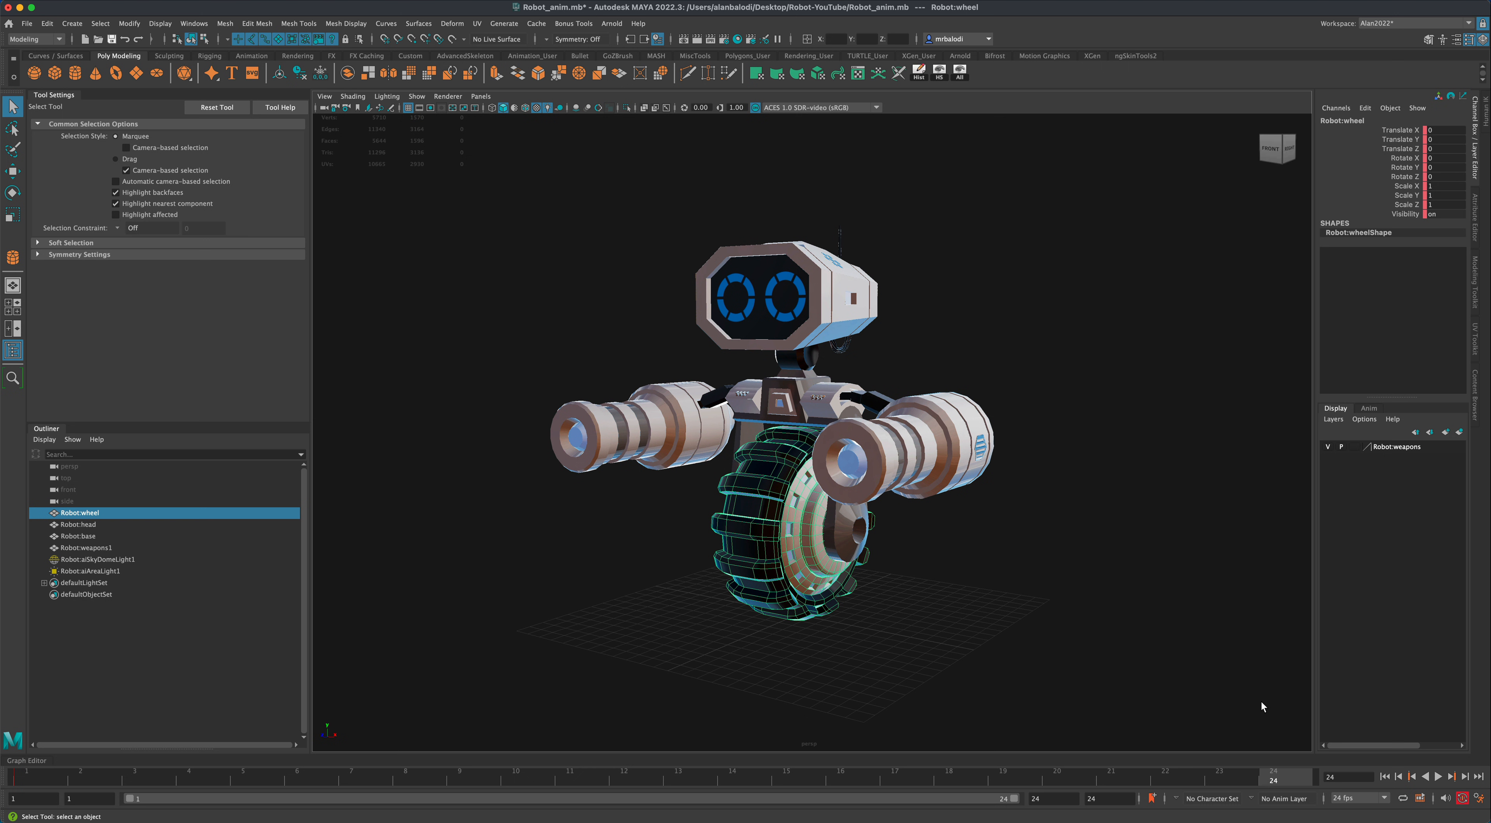
pyautogui.press('s')
# - Rotate the wheel about its axle at frame 24 and set its Rotate X to exactly 90
pyautogui.click(12, 193)
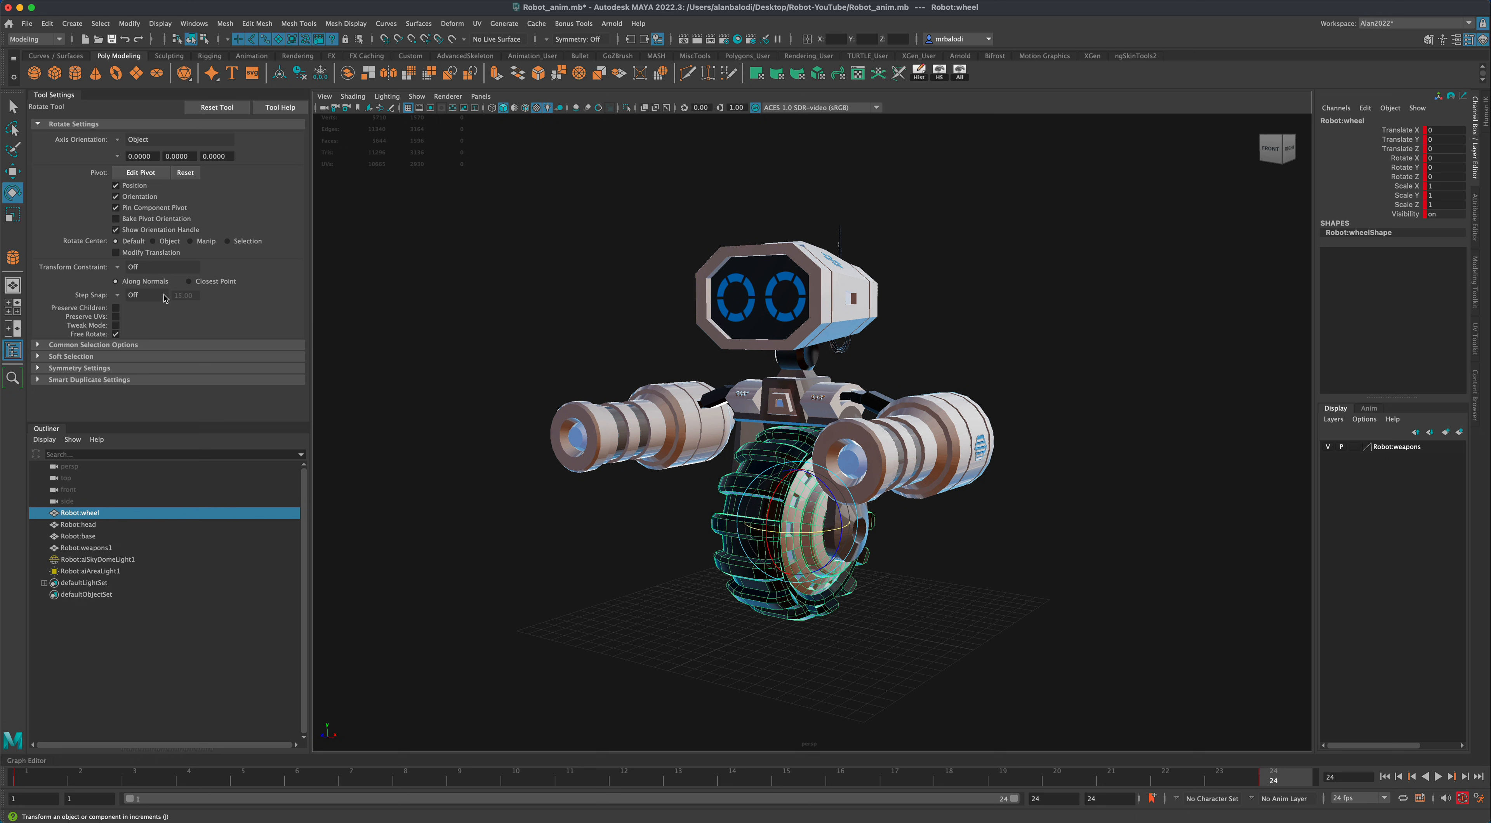
pyautogui.moveTo(774, 501)
pyautogui.mouseDown()
pyautogui.moveTo(770, 589)
pyautogui.moveTo(775, 570)
pyautogui.mouseUp()
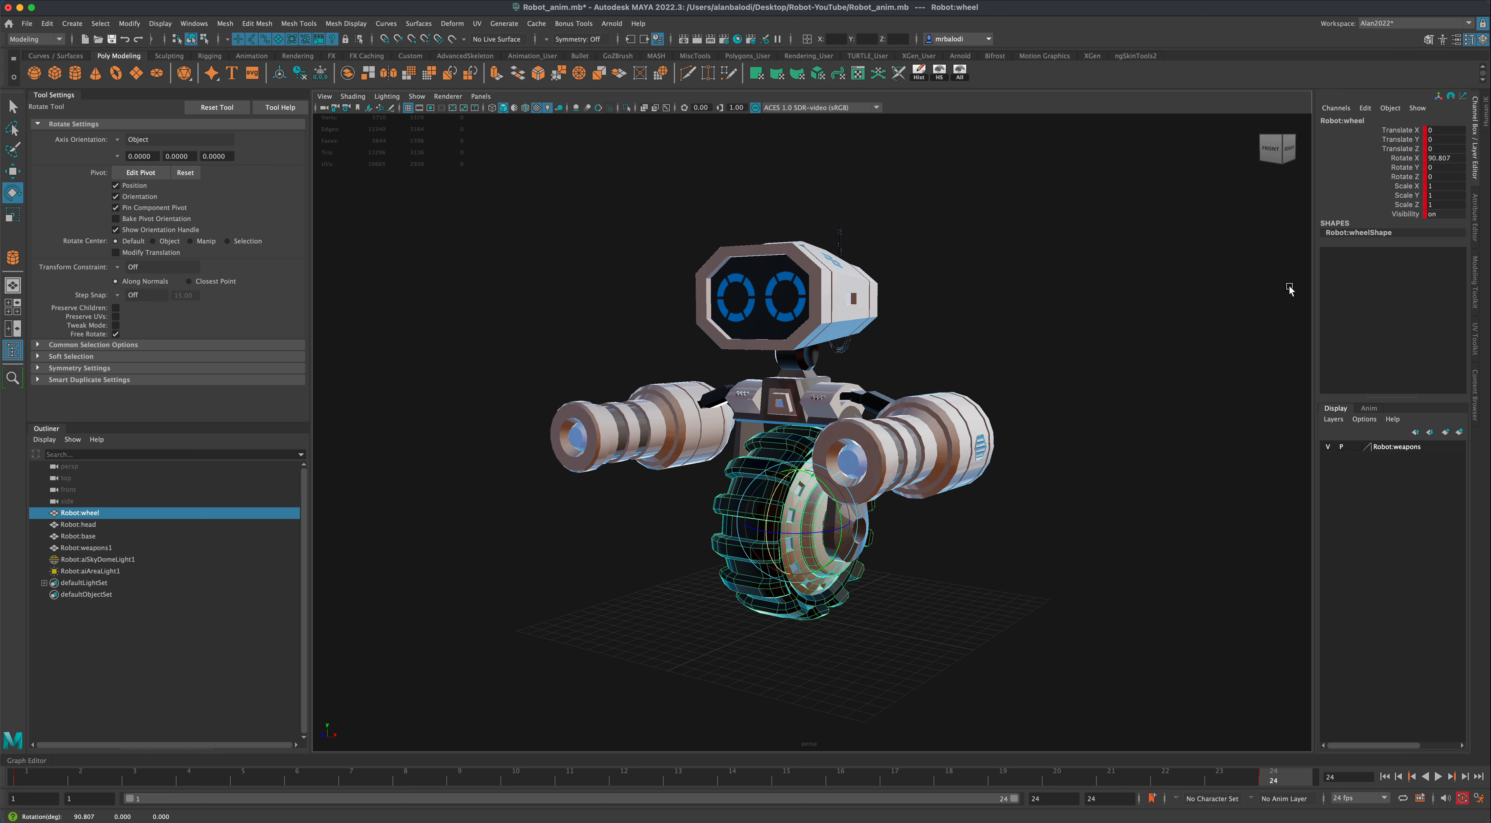
pyautogui.click(1447, 159)
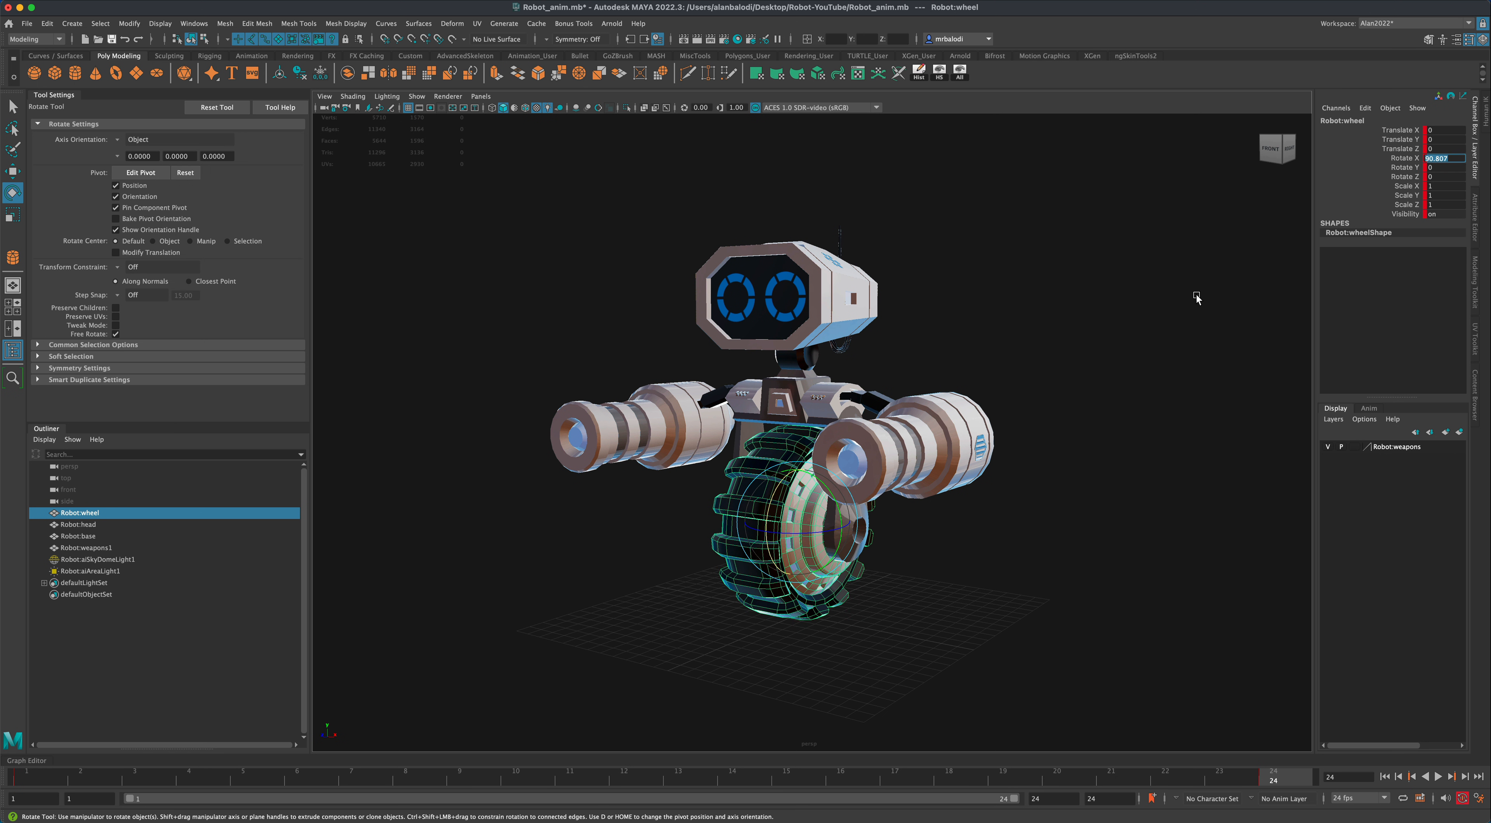
pyautogui.write('90')
pyautogui.press('Return')
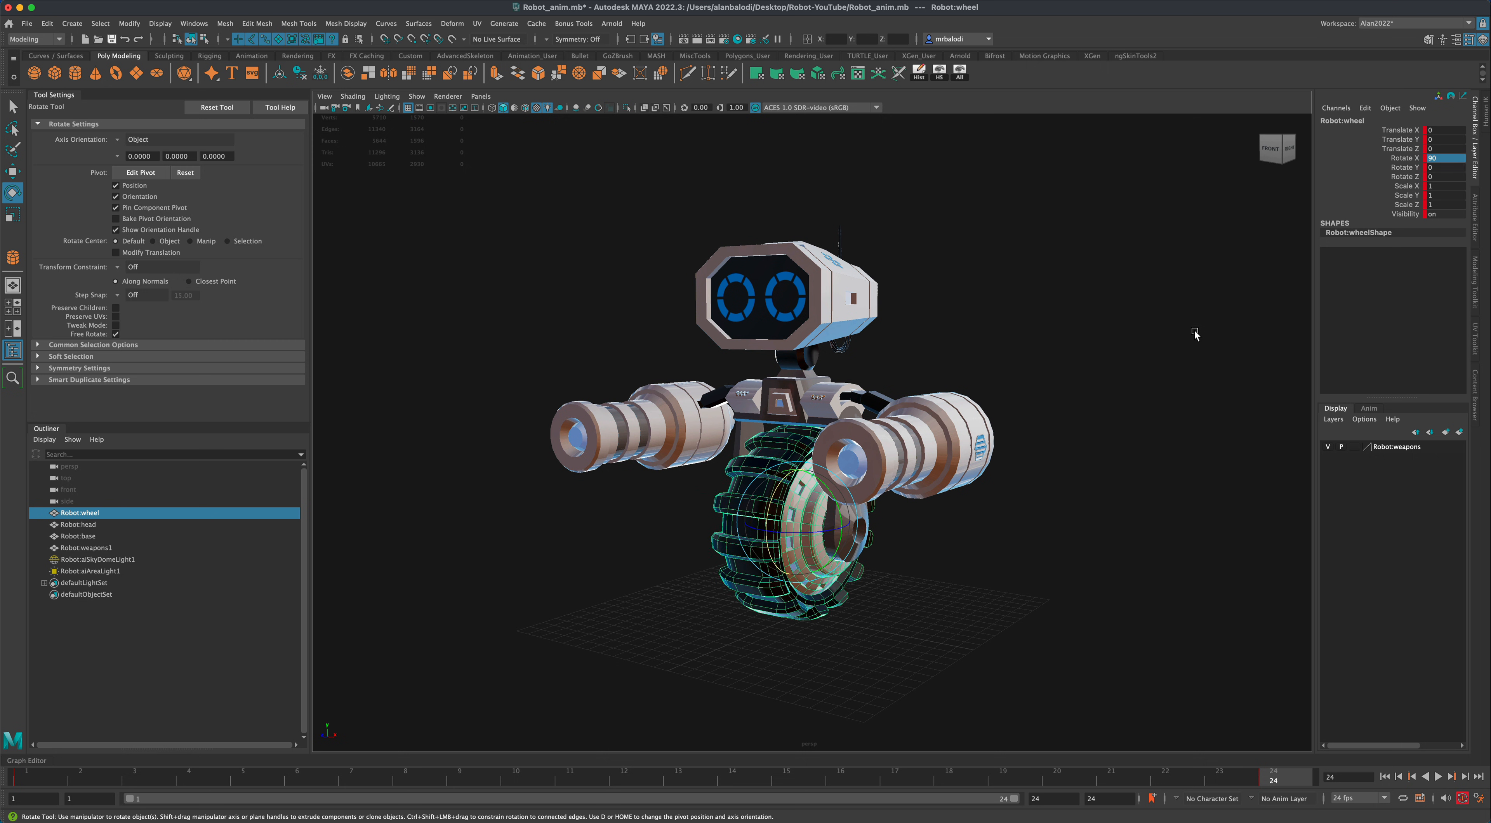
# - Play the wheel's rotation animation and compare its first and last frames
pyautogui.click(1439, 778)
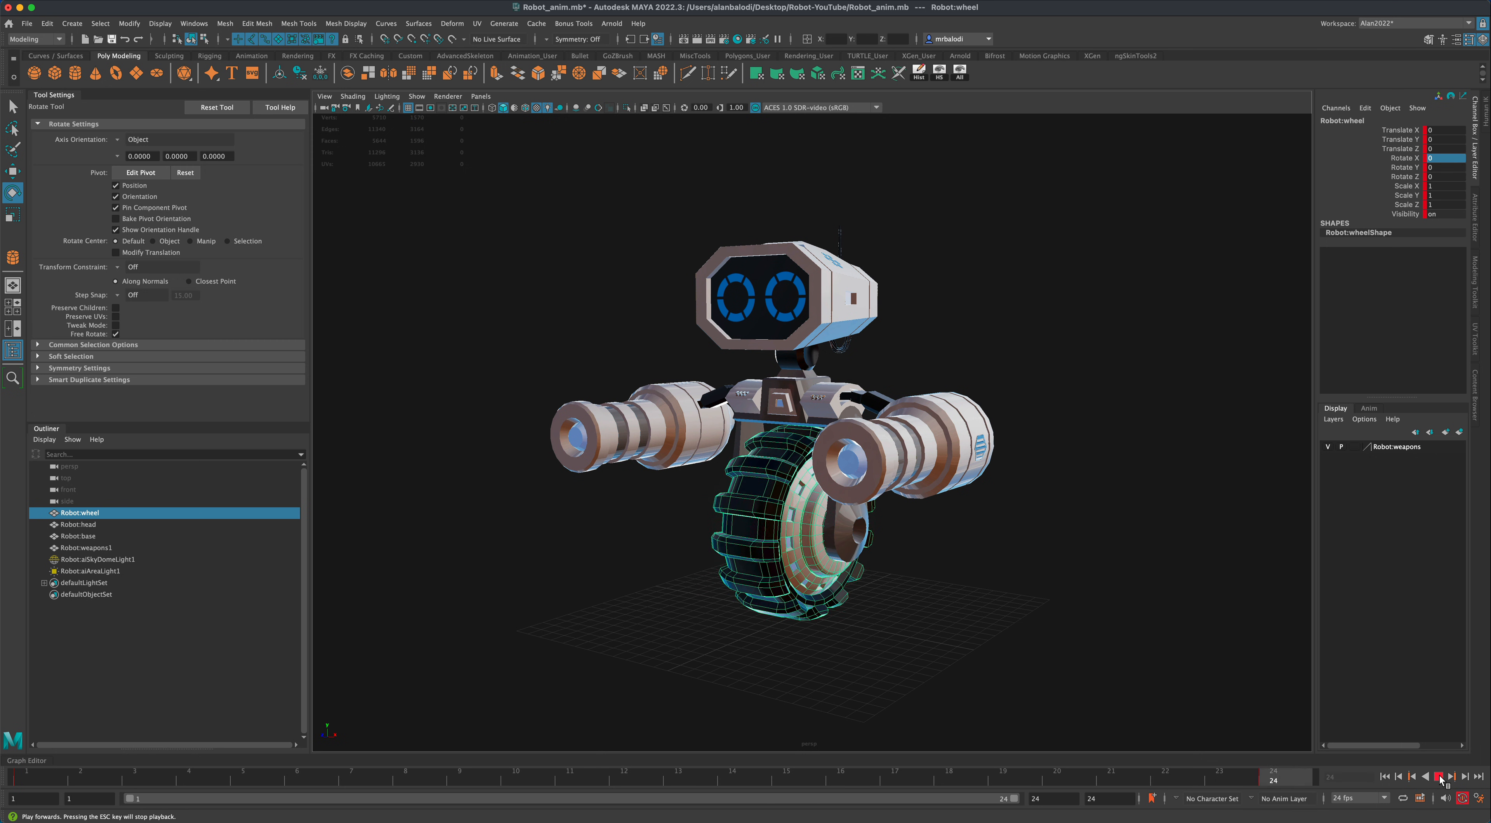
pyautogui.click(1439, 778)
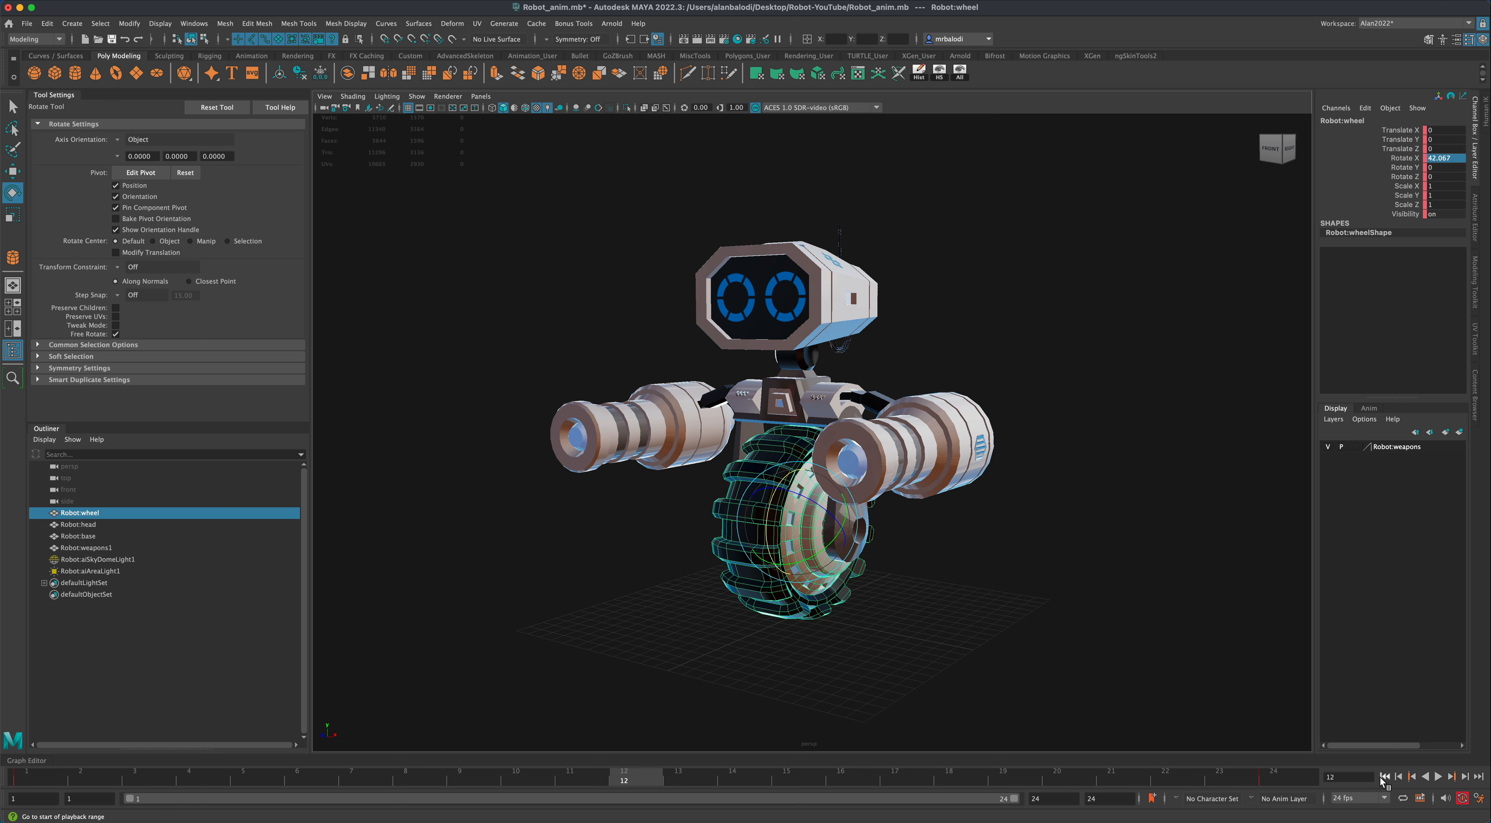
pyautogui.click(1384, 777)
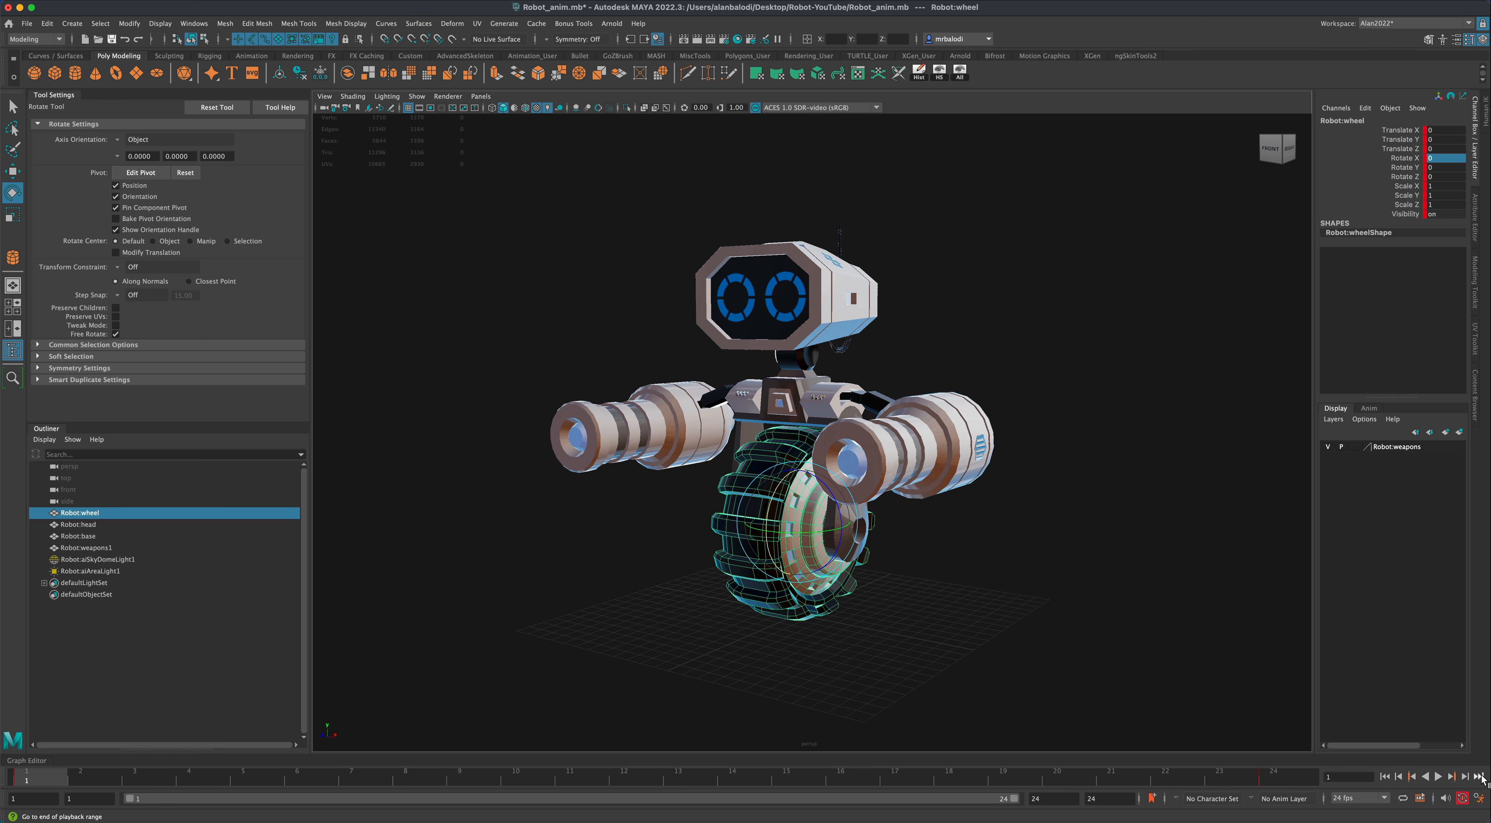
pyautogui.click(1480, 778)
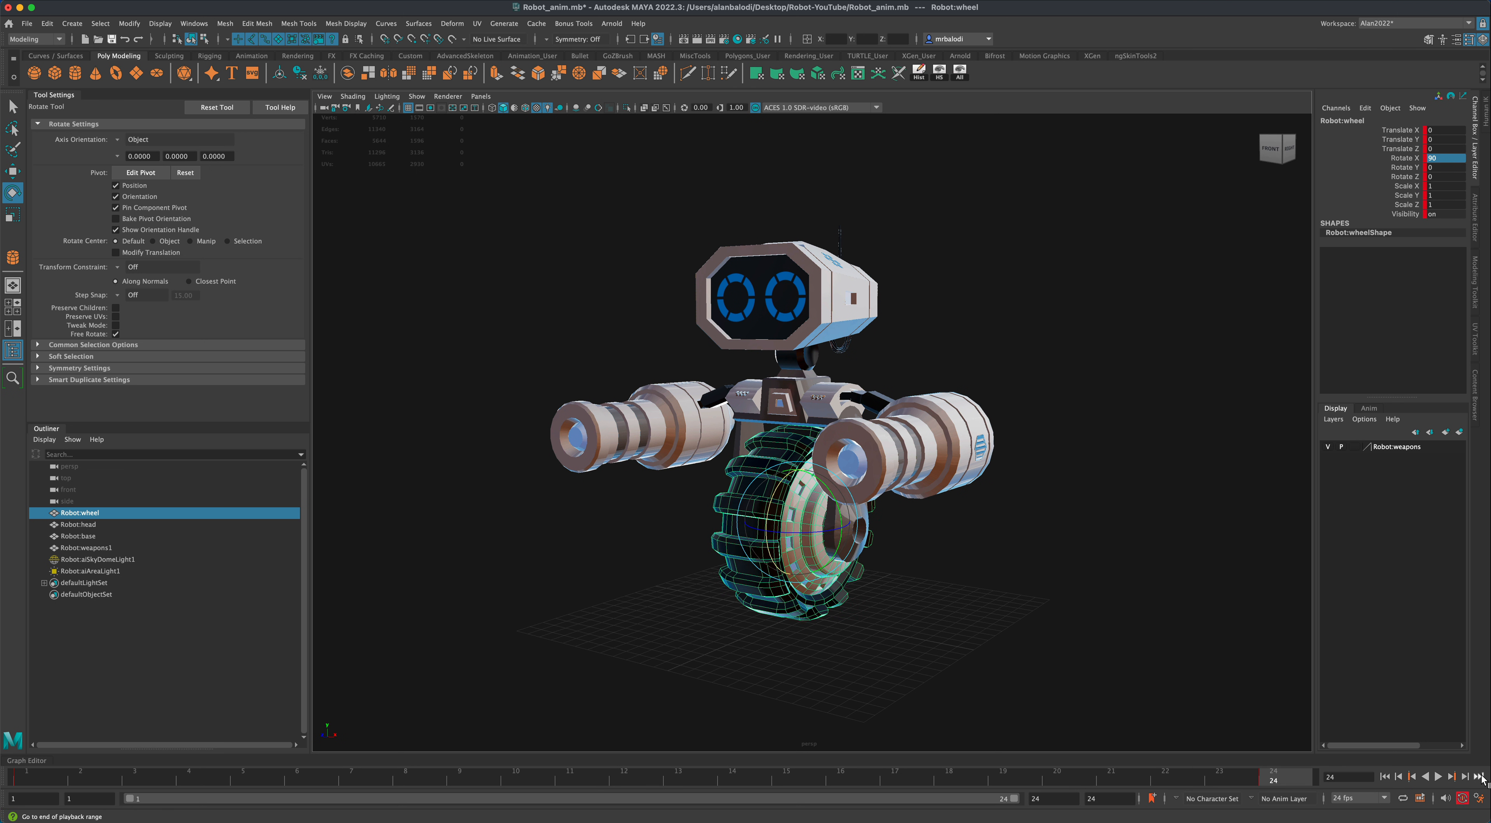
pyautogui.click(1384, 777)
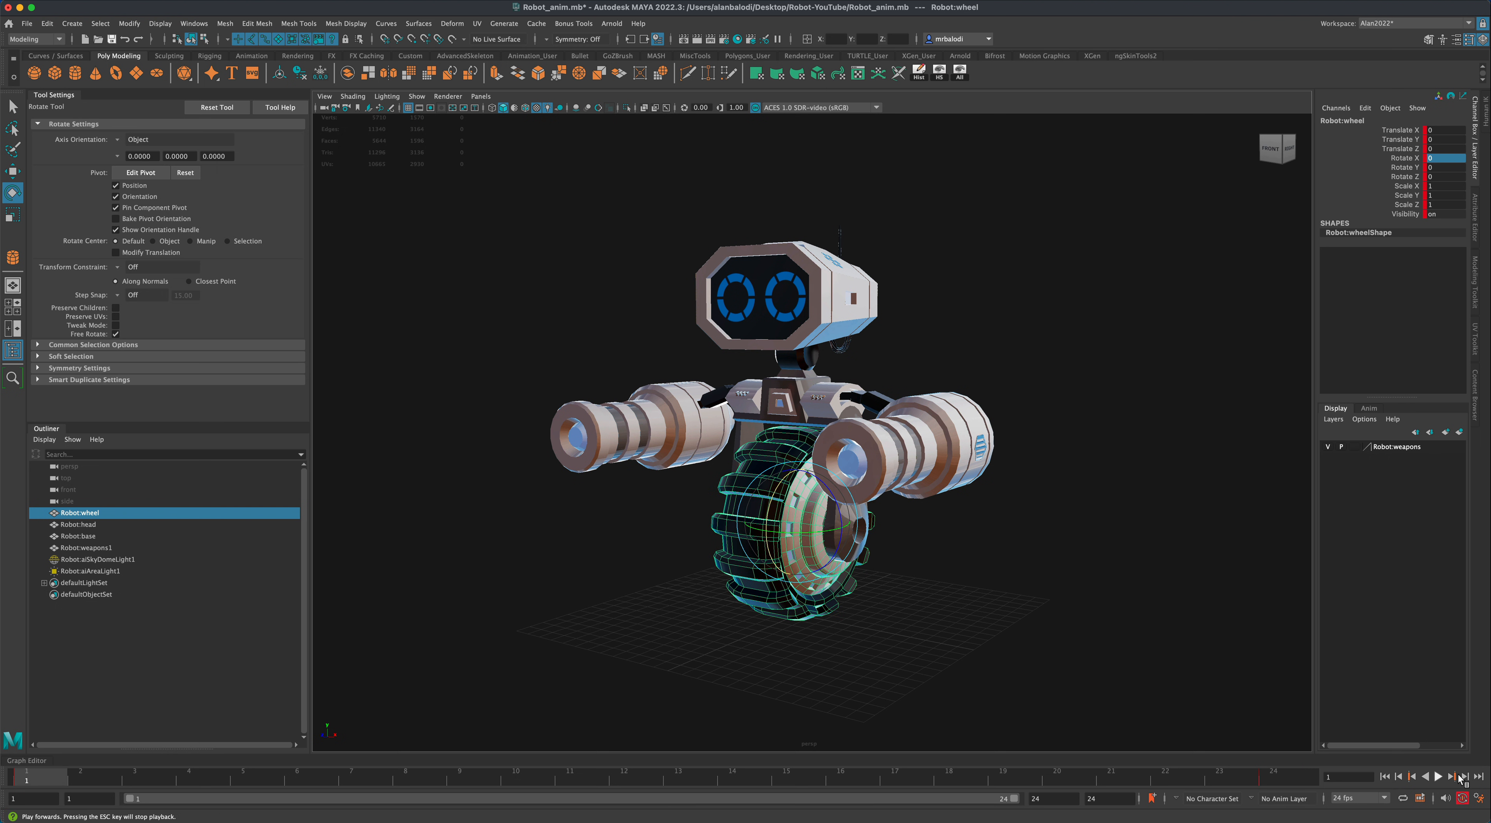
pyautogui.click(1479, 778)
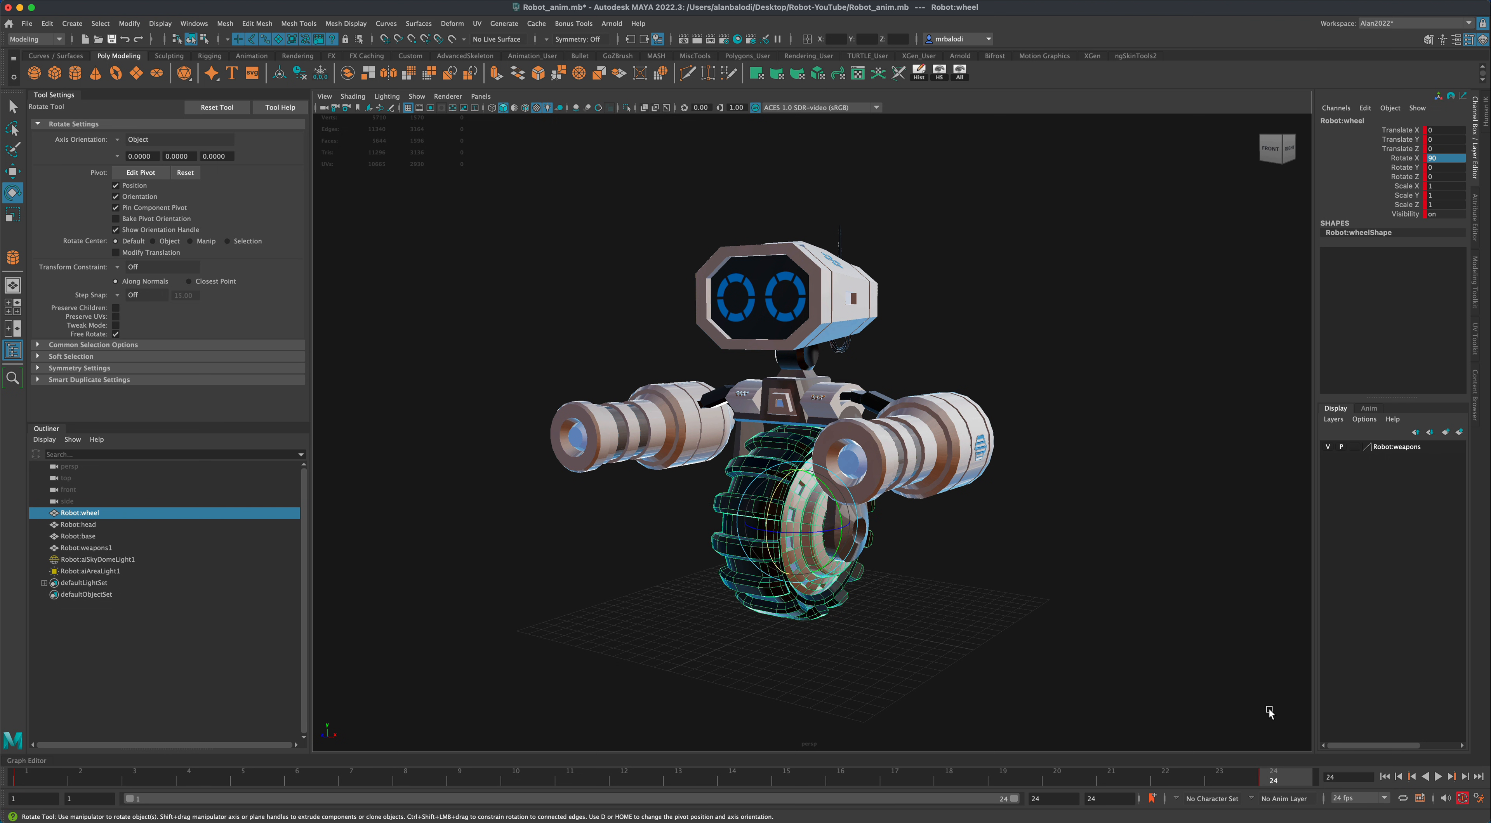
pyautogui.click(1385, 777)
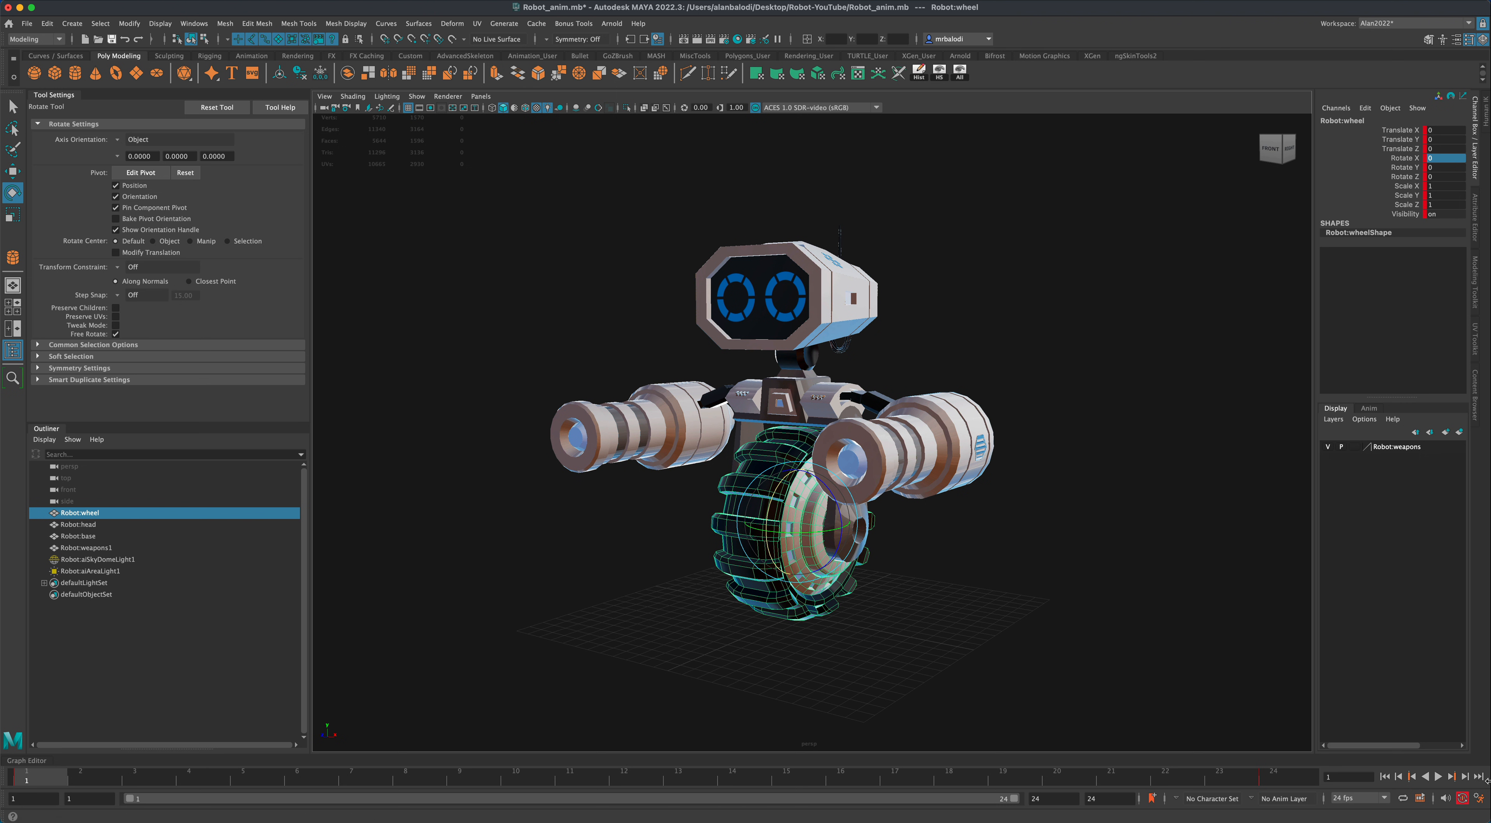
# - Set the wheel's Rotate X to 180 at frame 24 and return to the first frame
pyautogui.click(1295, 780)
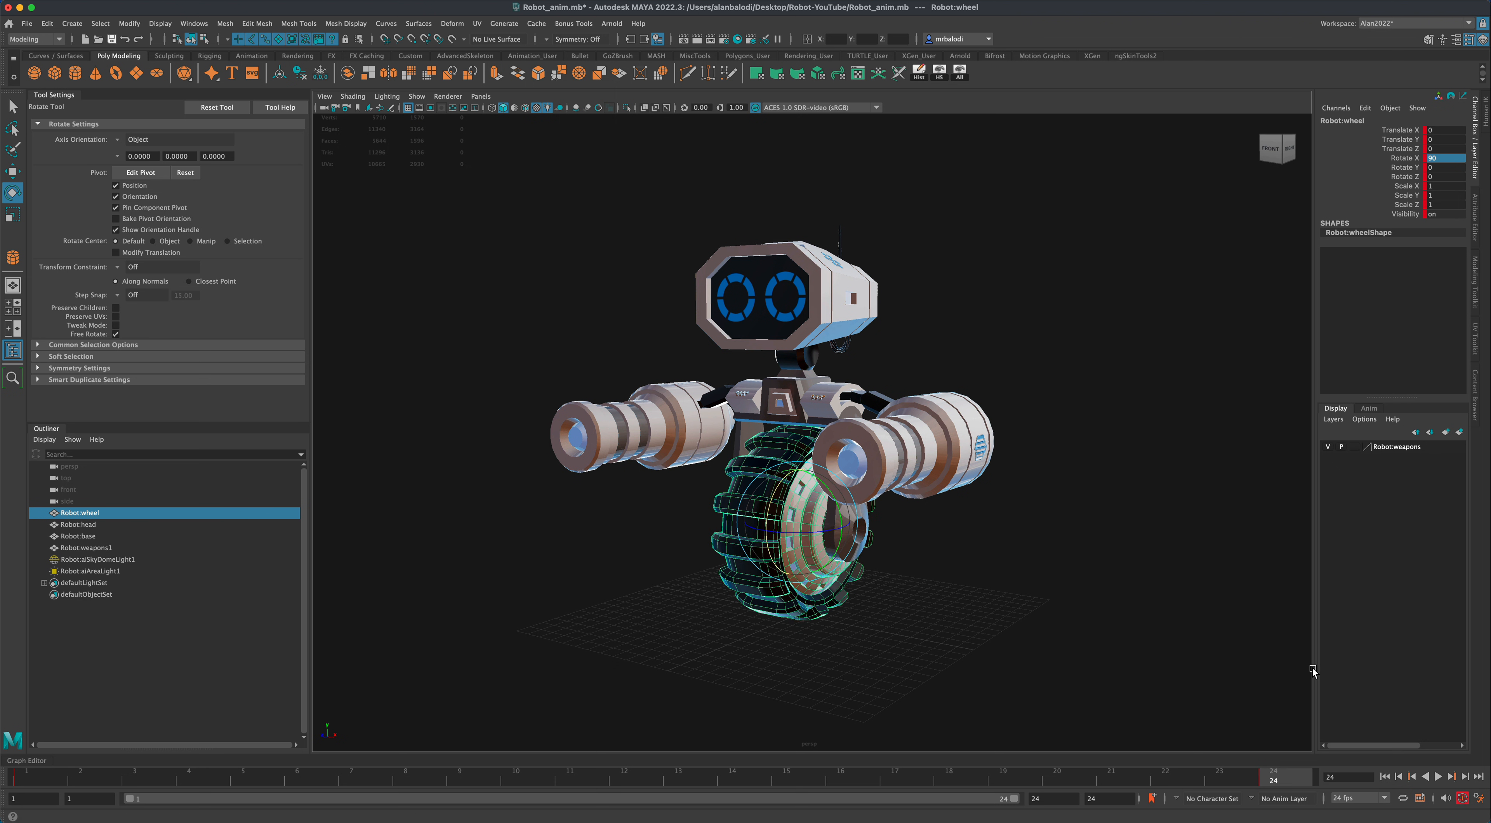
pyautogui.click(1438, 160)
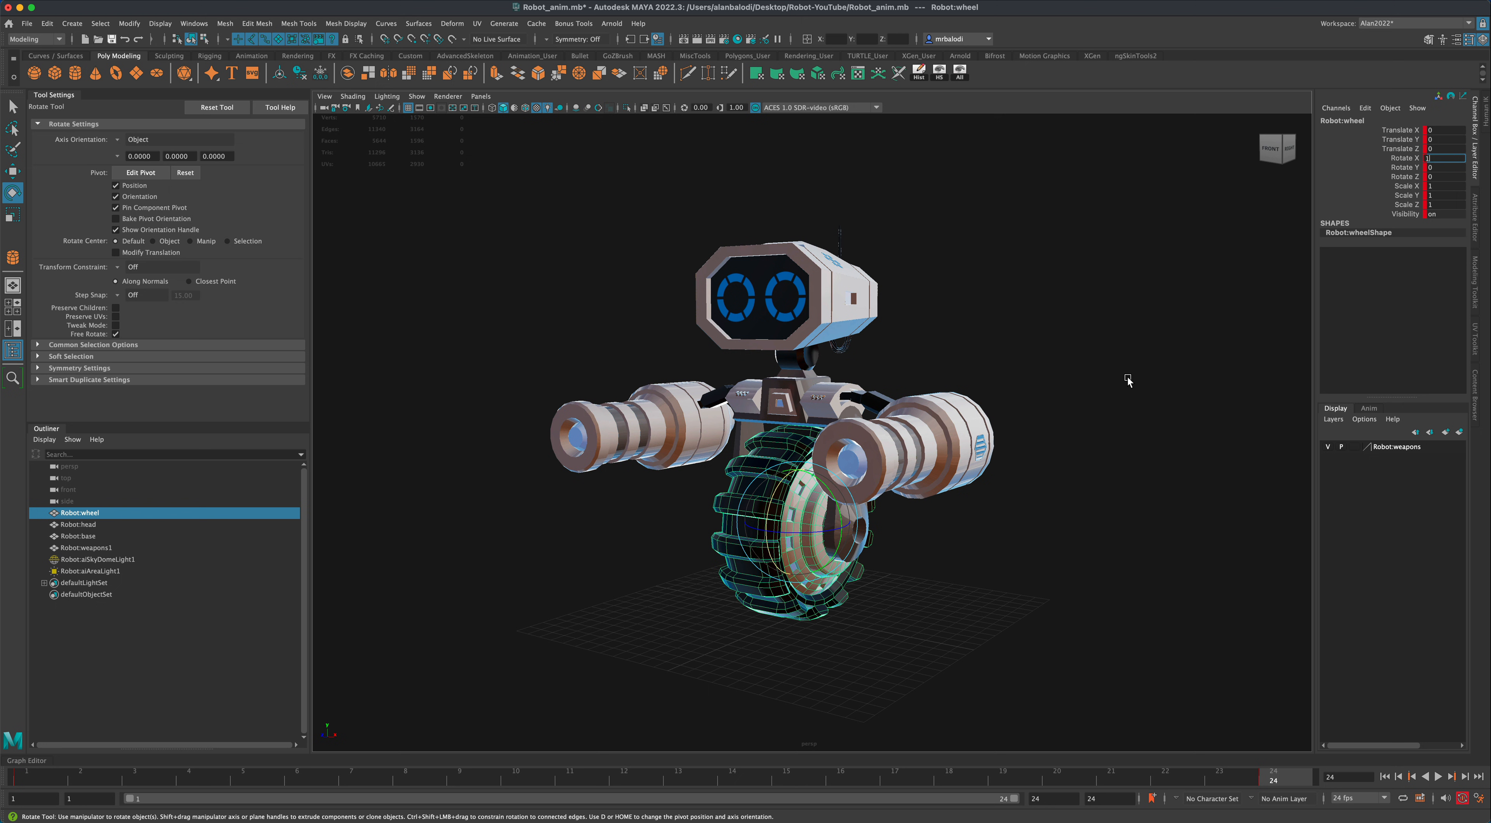
pyautogui.press('Return')
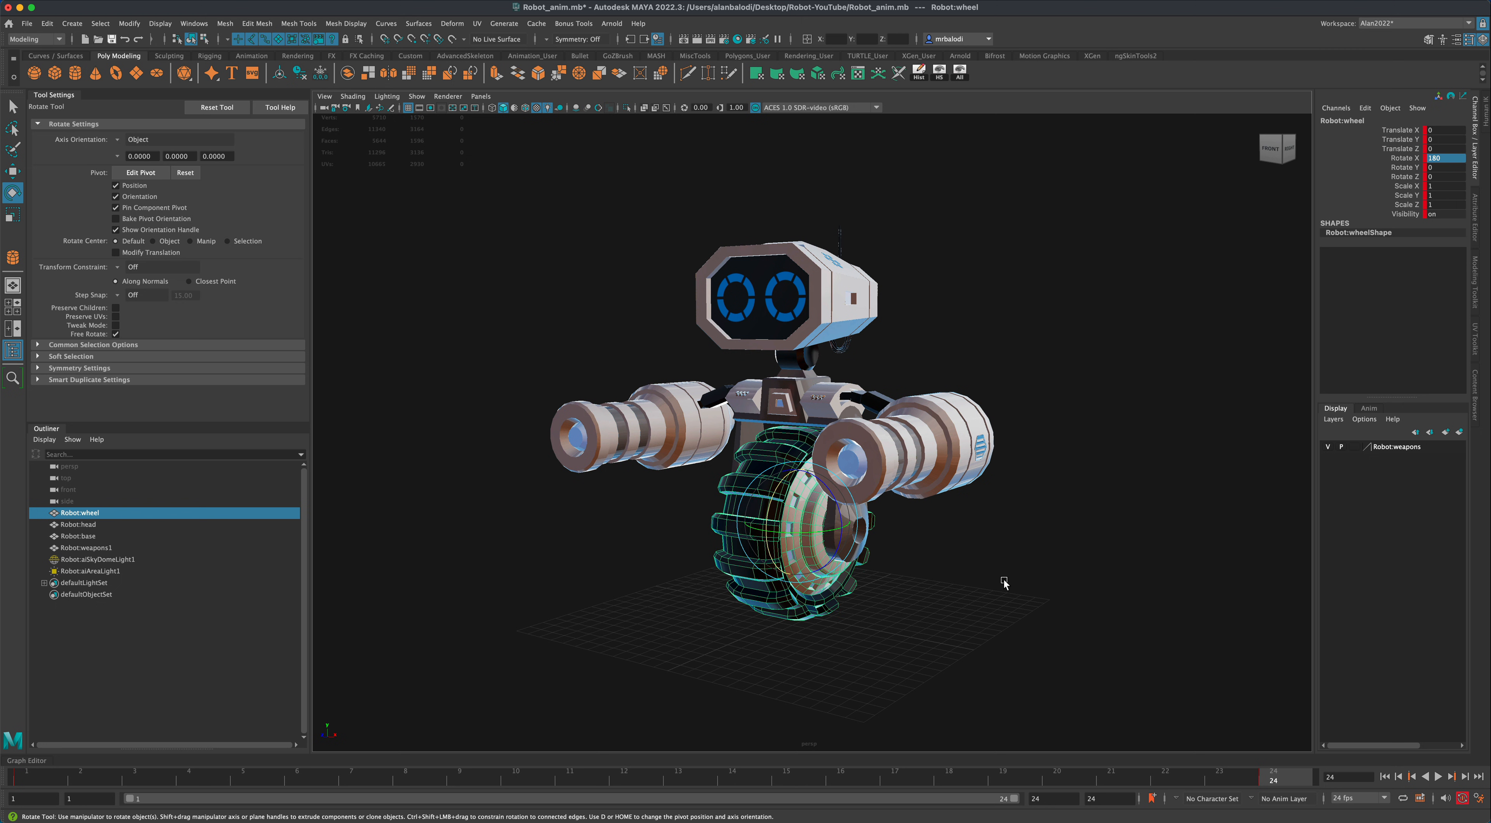
pyautogui.click(1384, 776)
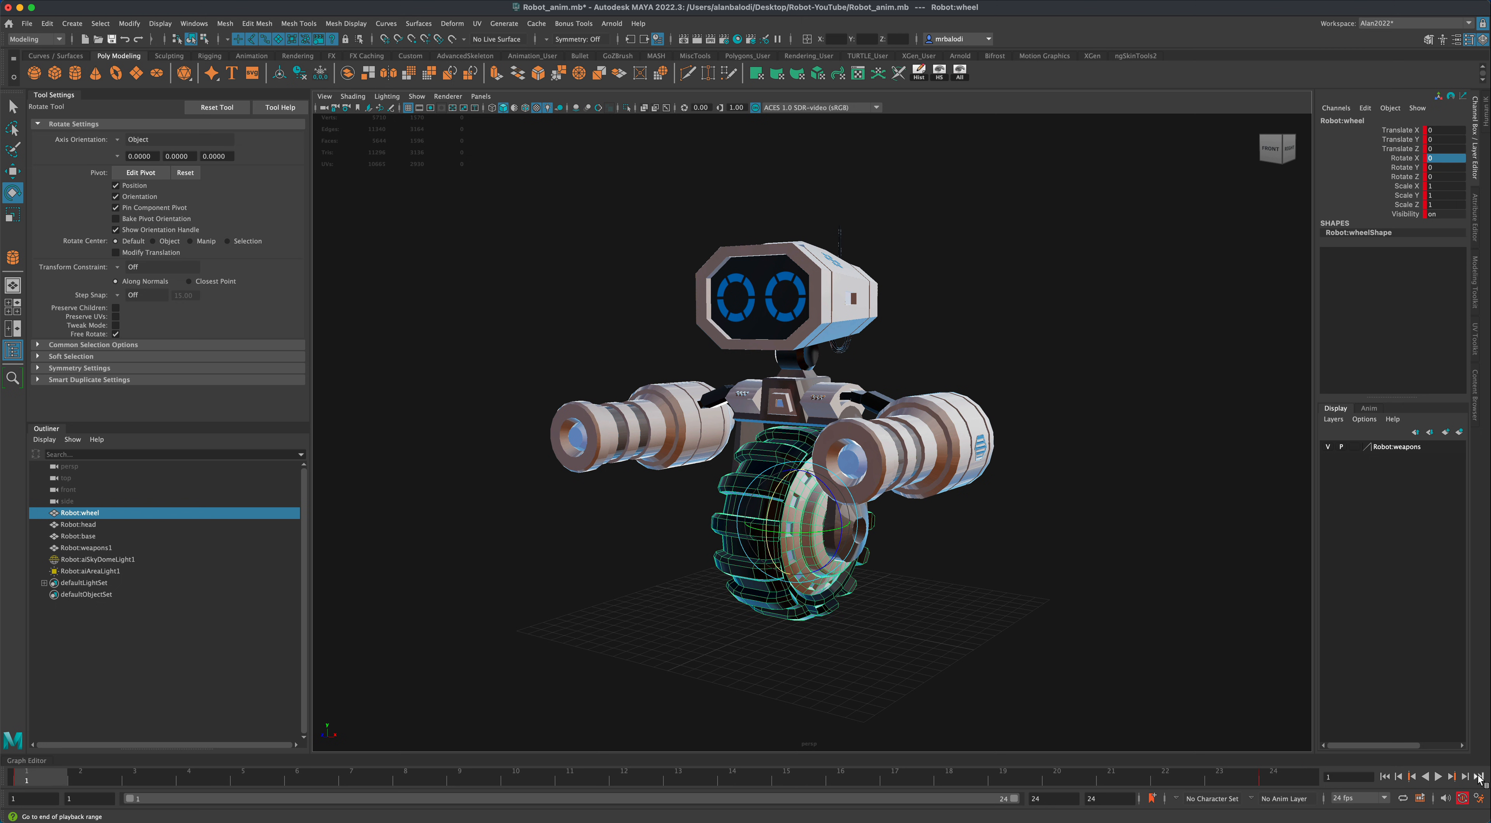
# - Play and scrub the wheel's rotation between frames 1 and 24 to check how it loops
pyautogui.click(1480, 777)
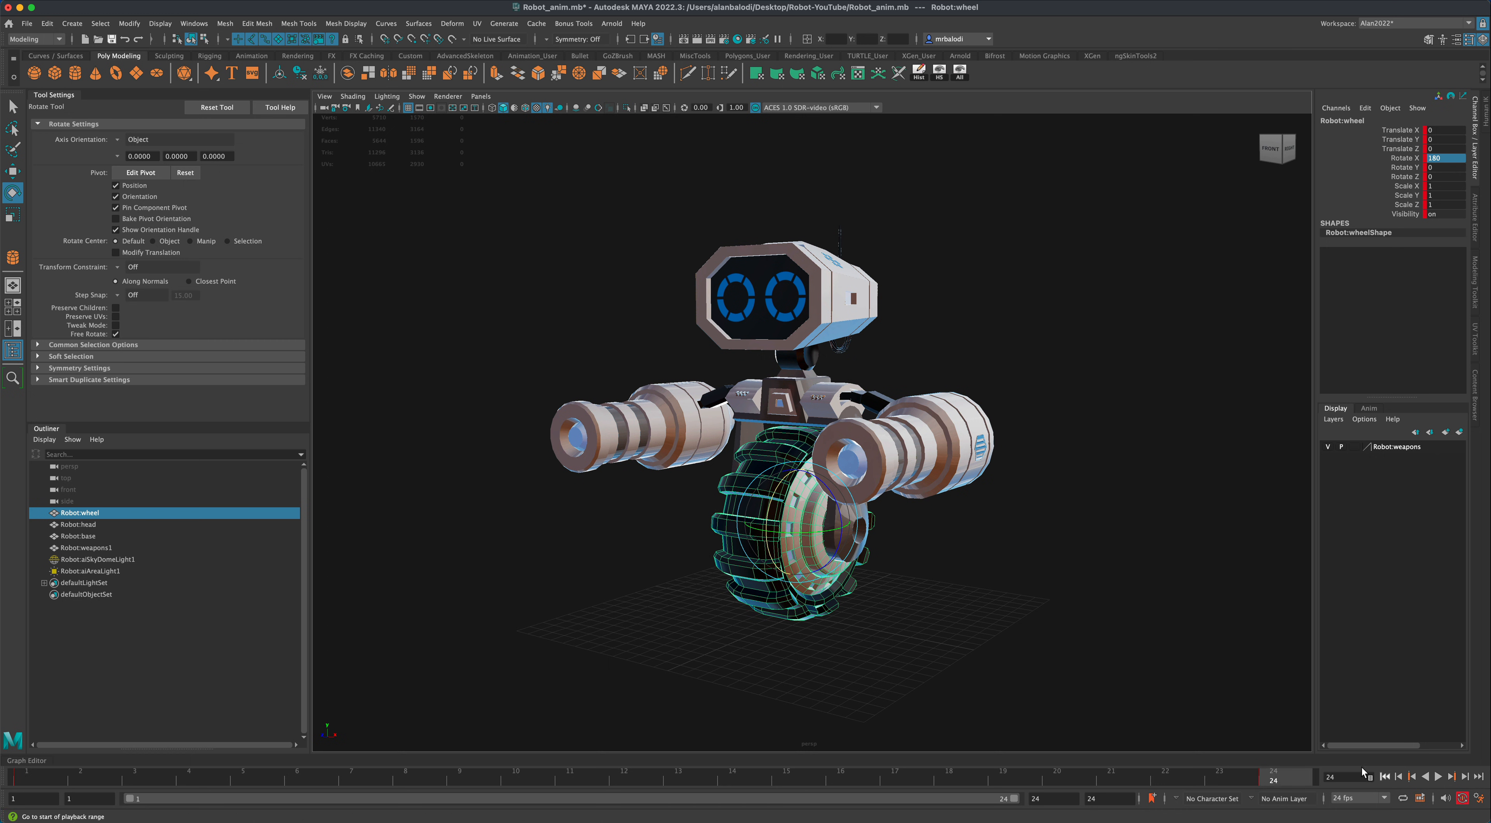
pyautogui.click(1439, 776)
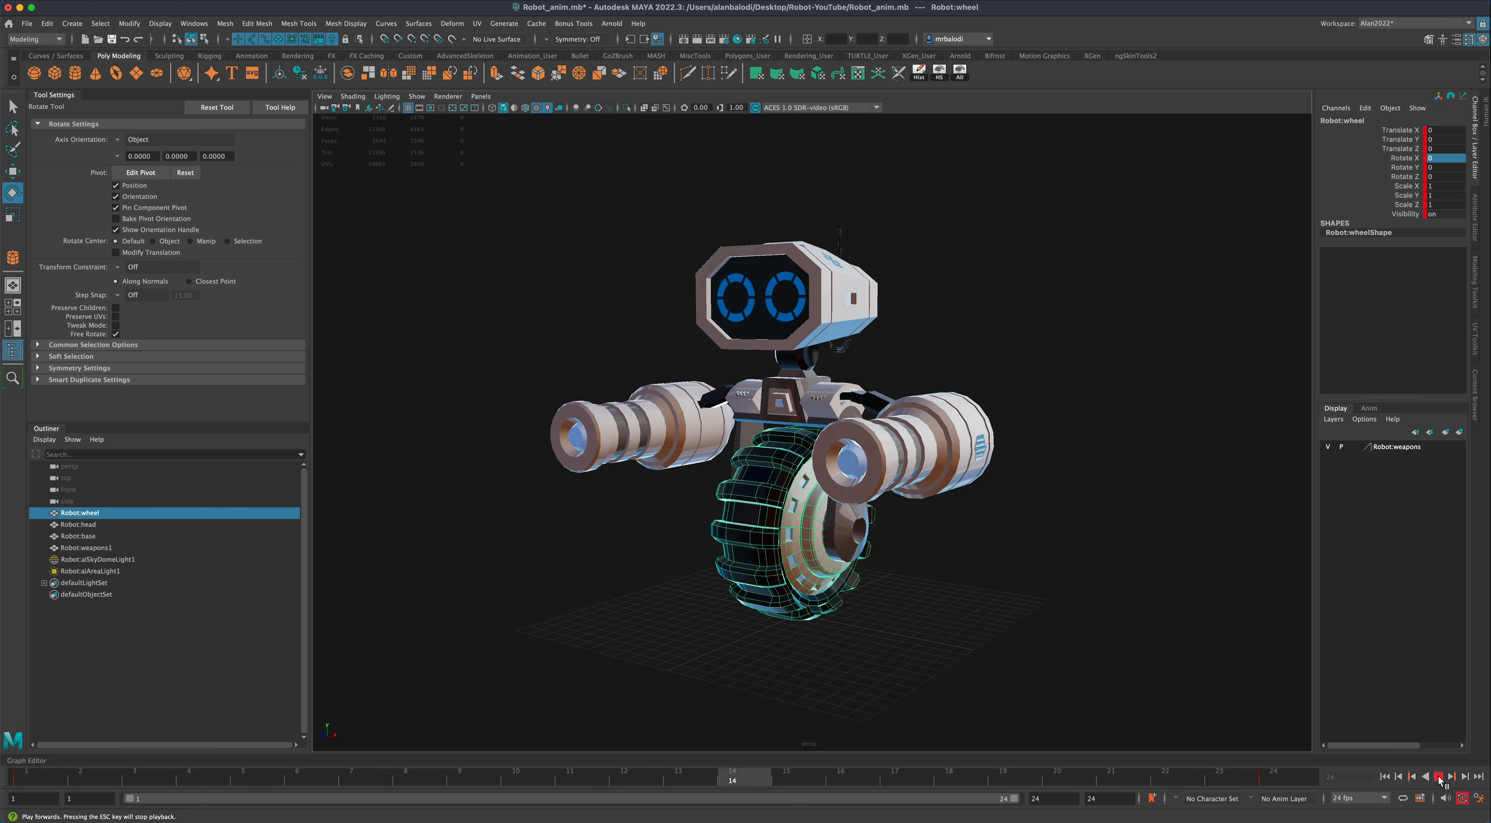
pyautogui.click(1439, 776)
pyautogui.click(1385, 776)
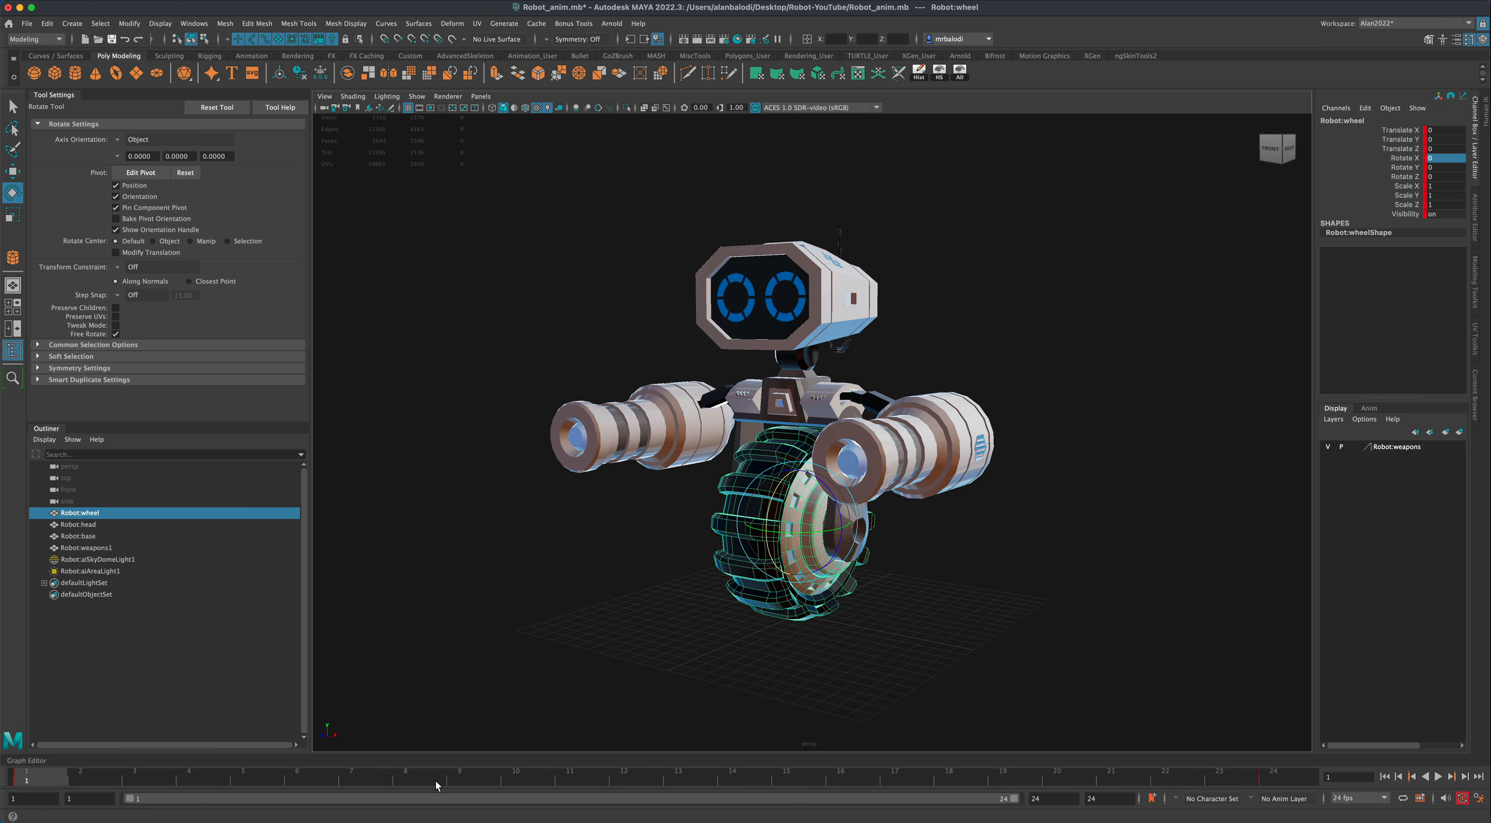
pyautogui.moveTo(53, 779); pyautogui.dragTo(1285, 780)
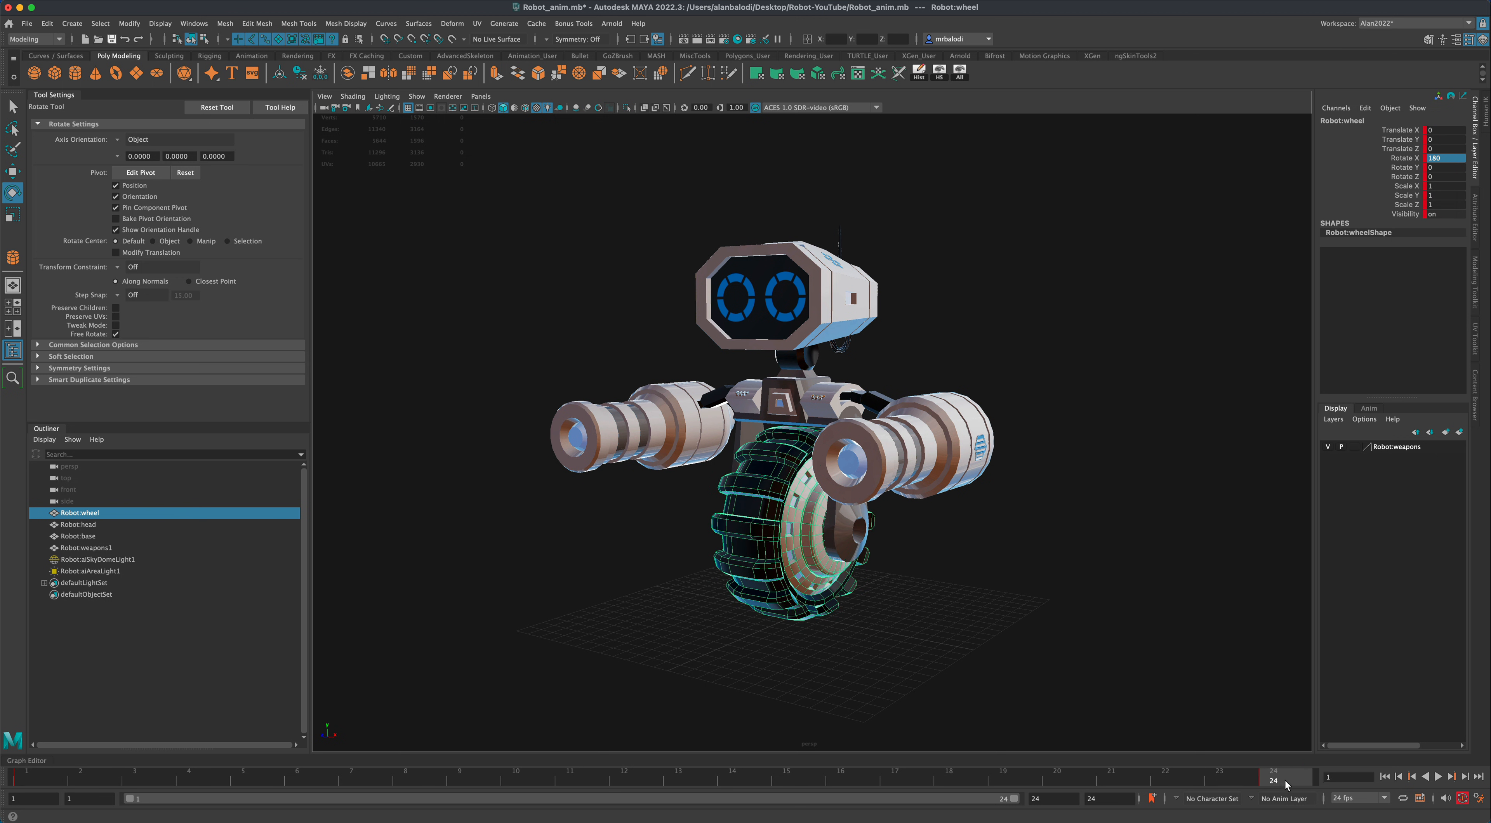
pyautogui.click(1439, 777)
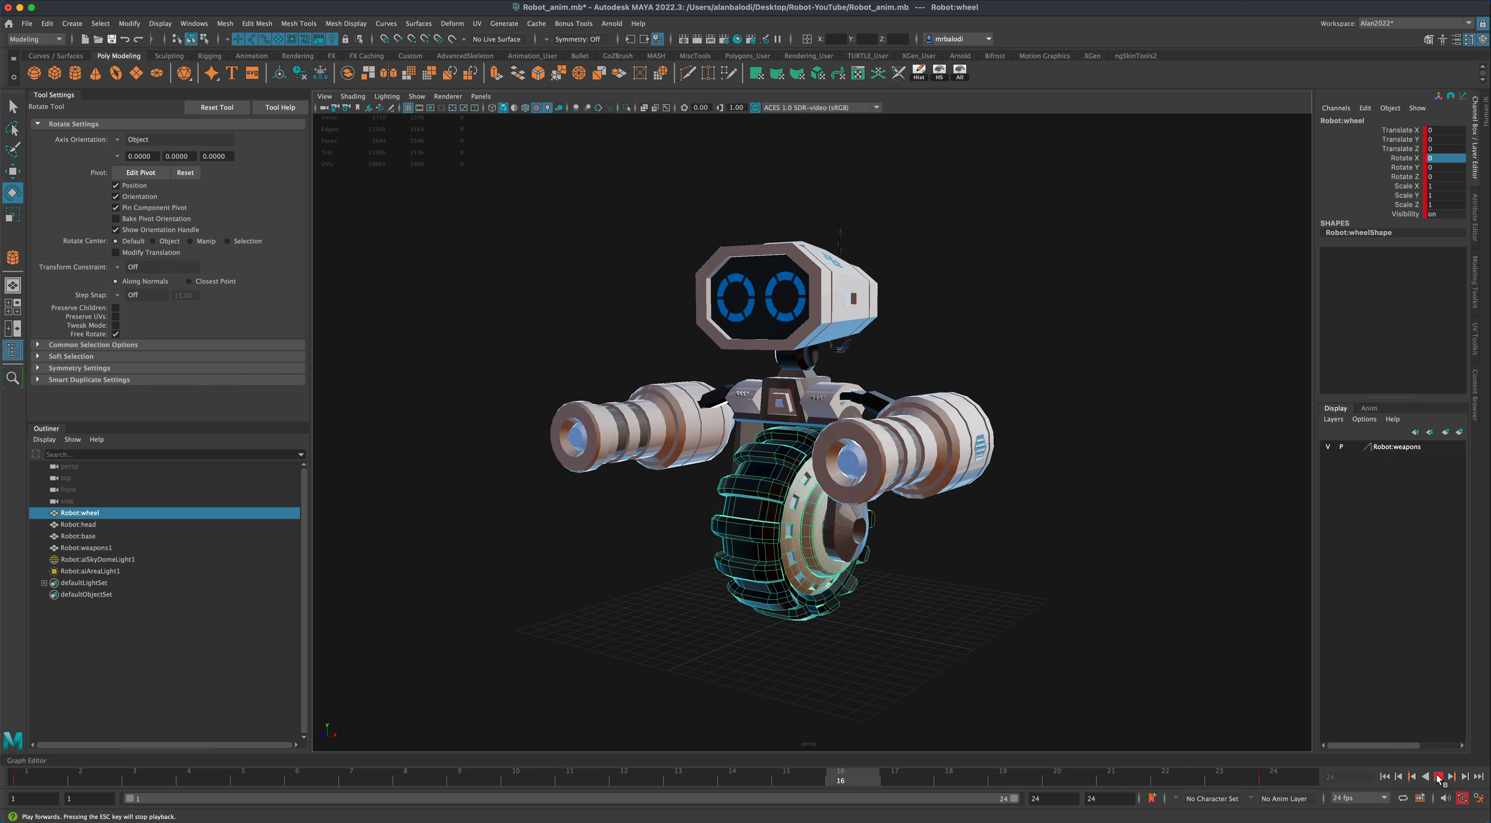
pyautogui.click(1439, 777)
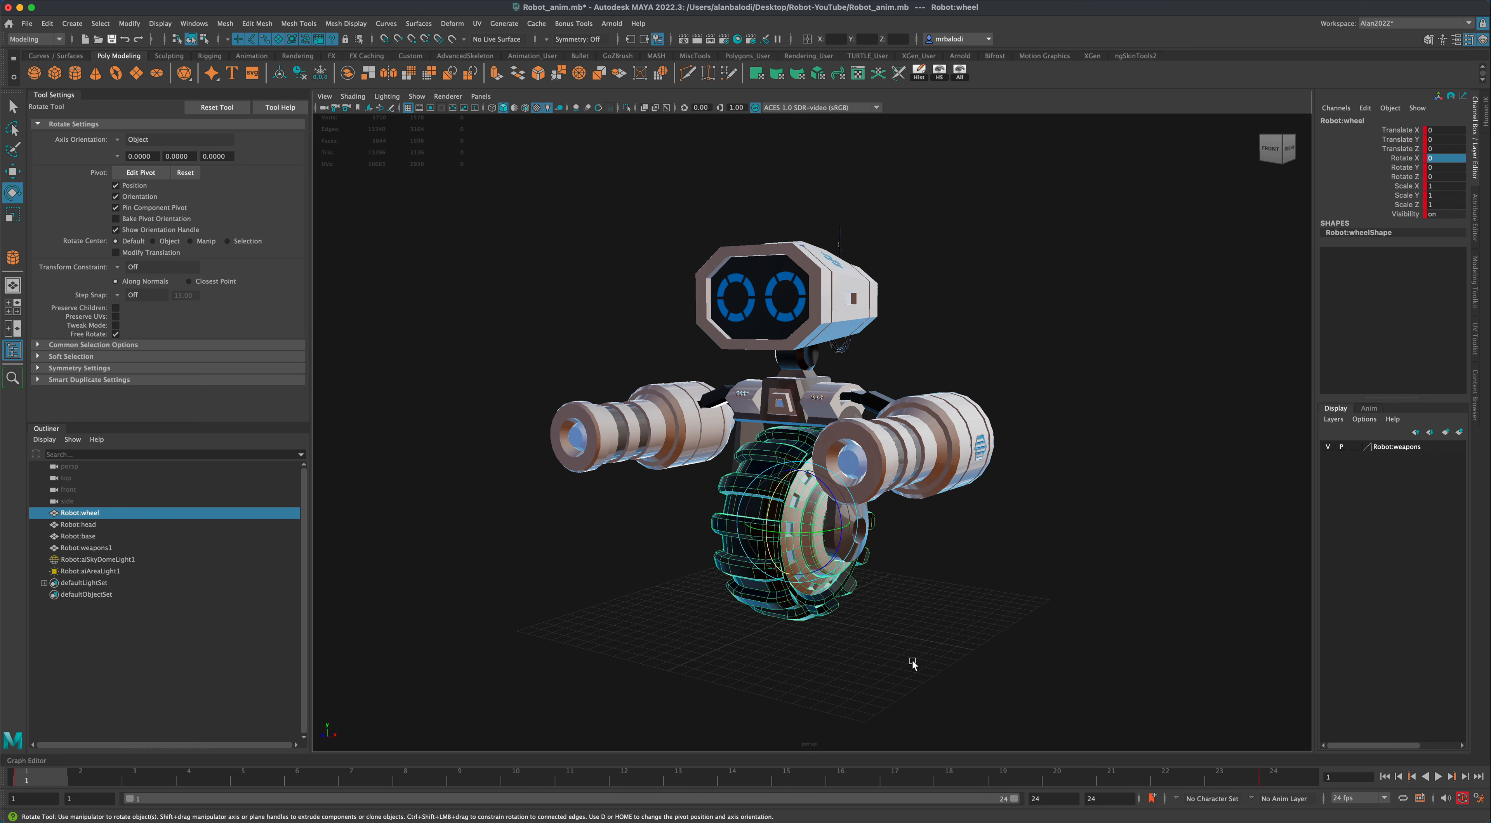
# - Set linear tangents on all the wheel's keys in the Graph Editor, and close the editor
pyautogui.click(193, 24)
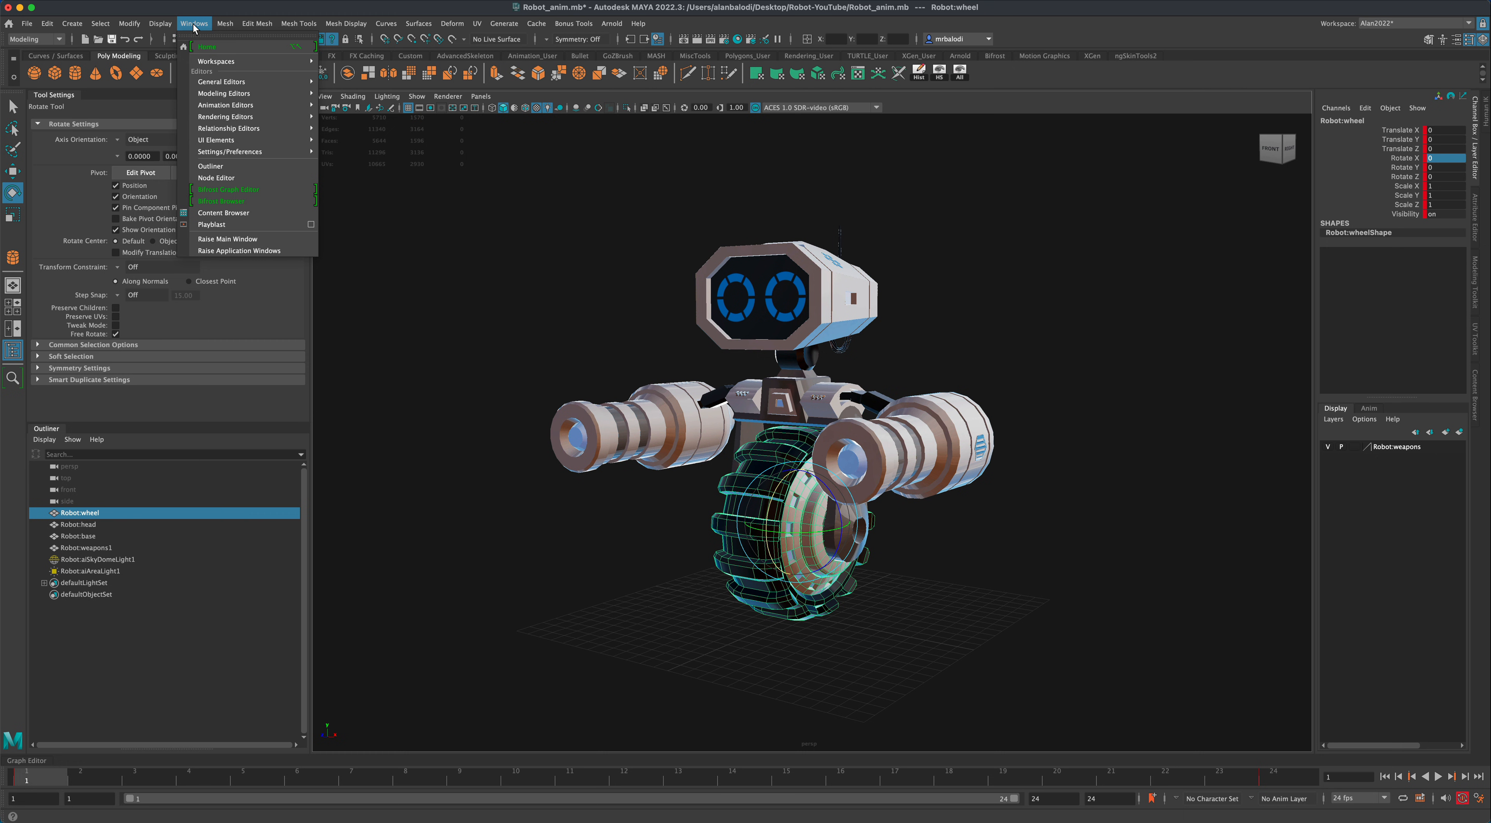
pyautogui.moveTo(246, 105)
pyautogui.click(353, 108)
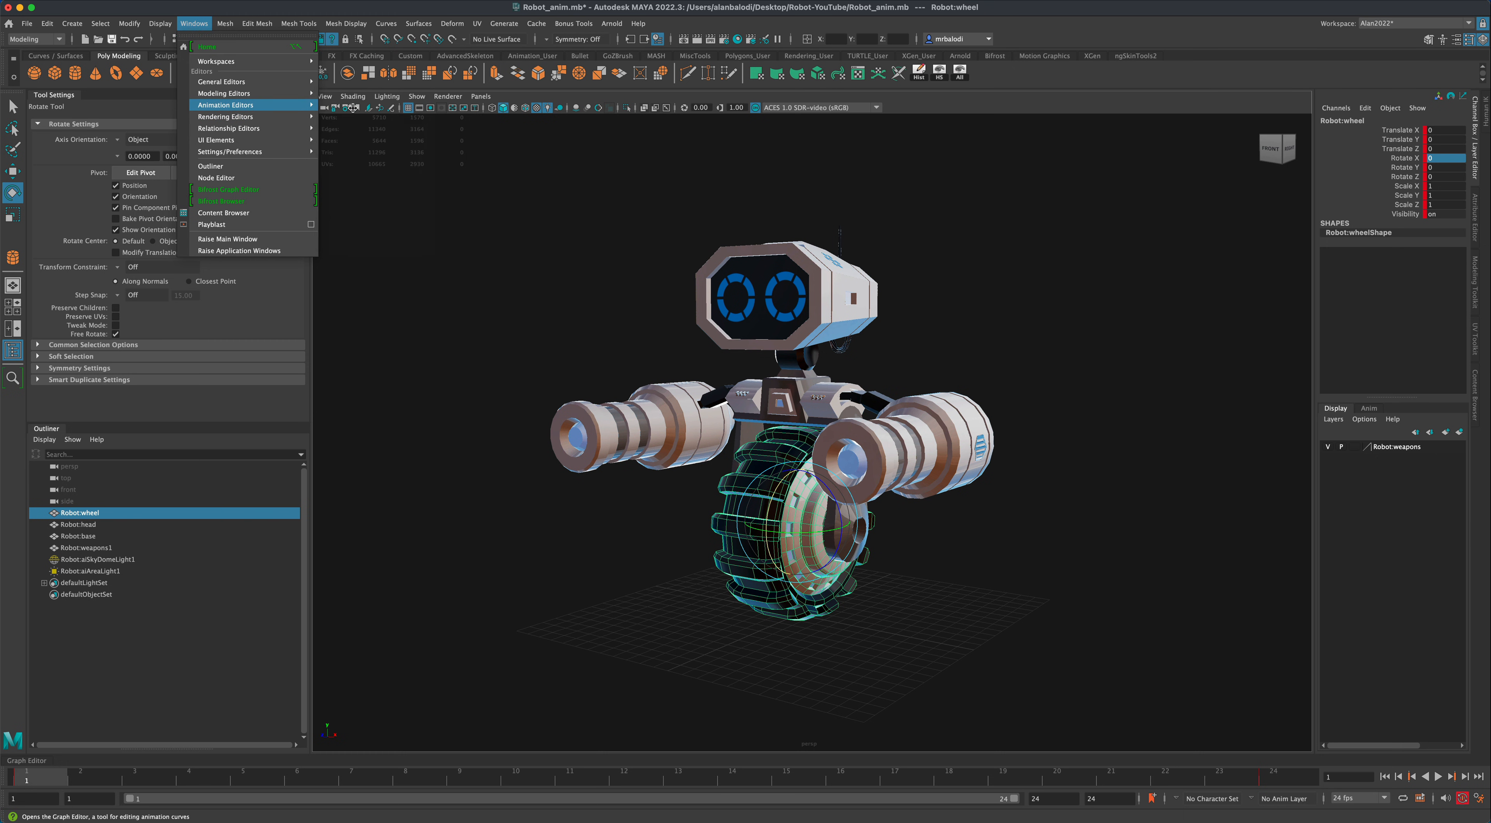
pyautogui.scroll(-6, 791, 609)
pyautogui.scroll(3, 776, 613)
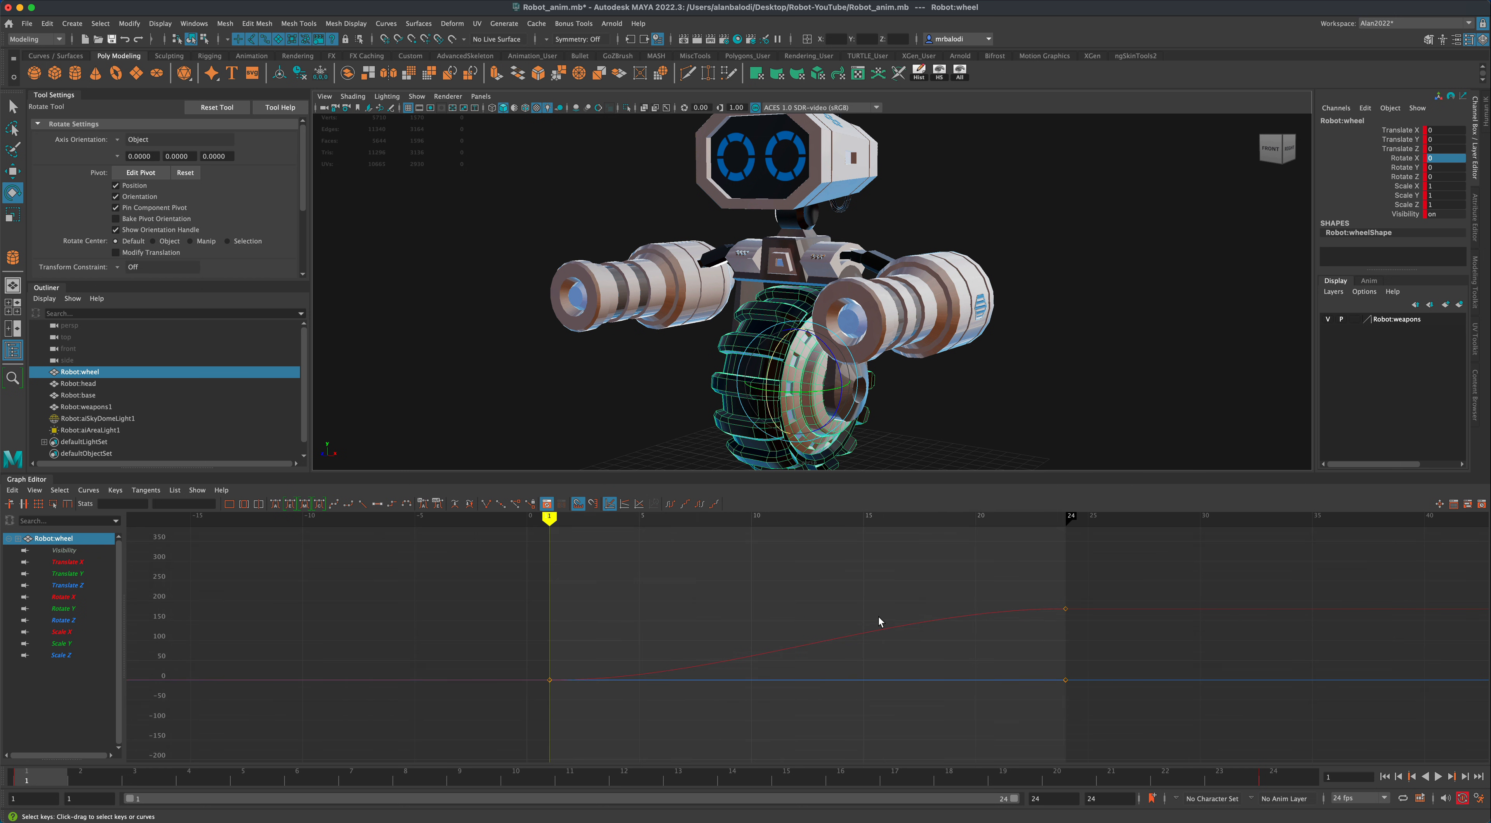
pyautogui.moveTo(540, 569); pyautogui.dragTo(1088, 707)
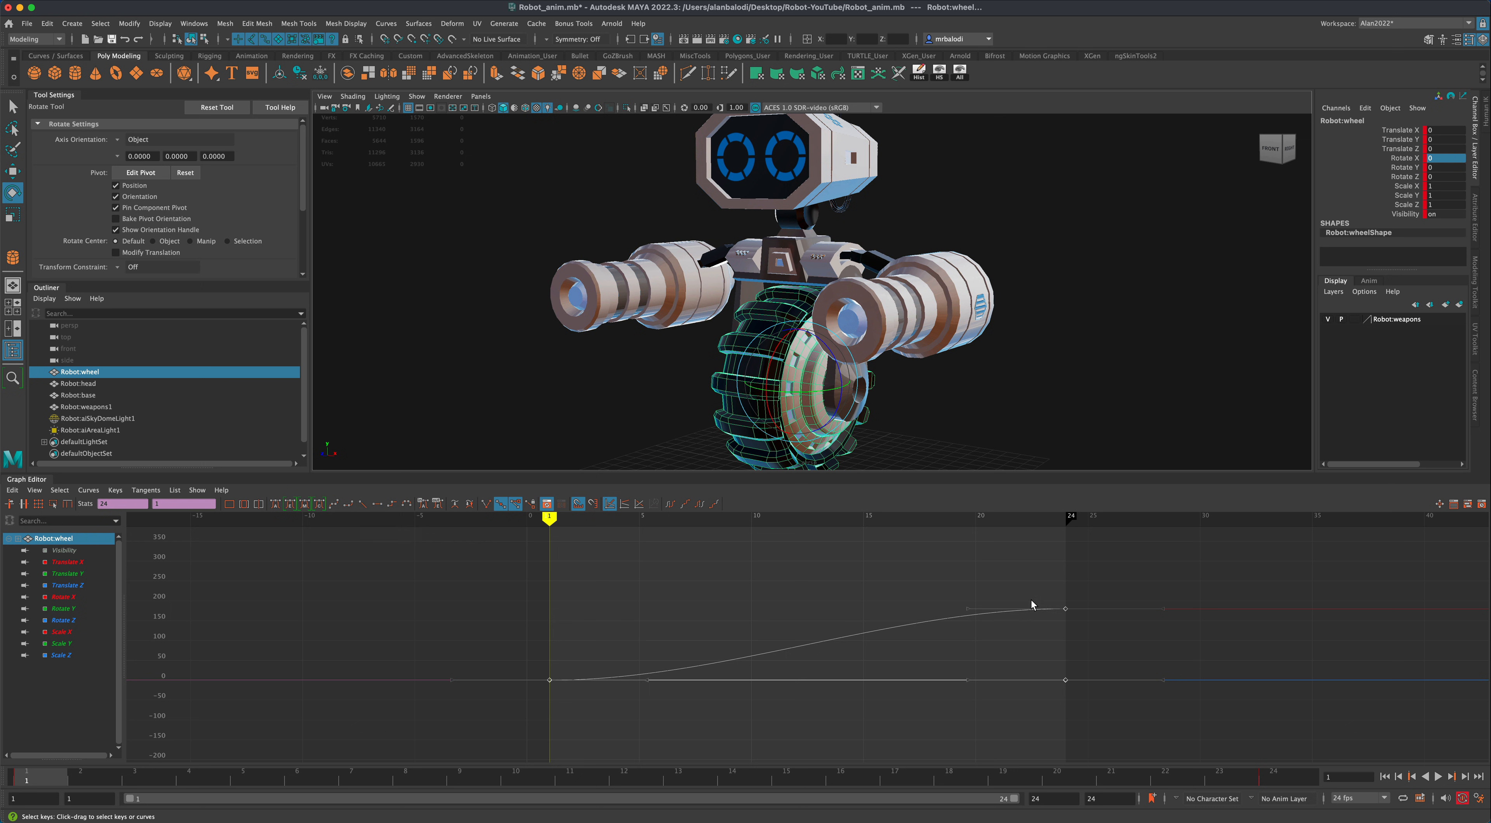
pyautogui.click(363, 504)
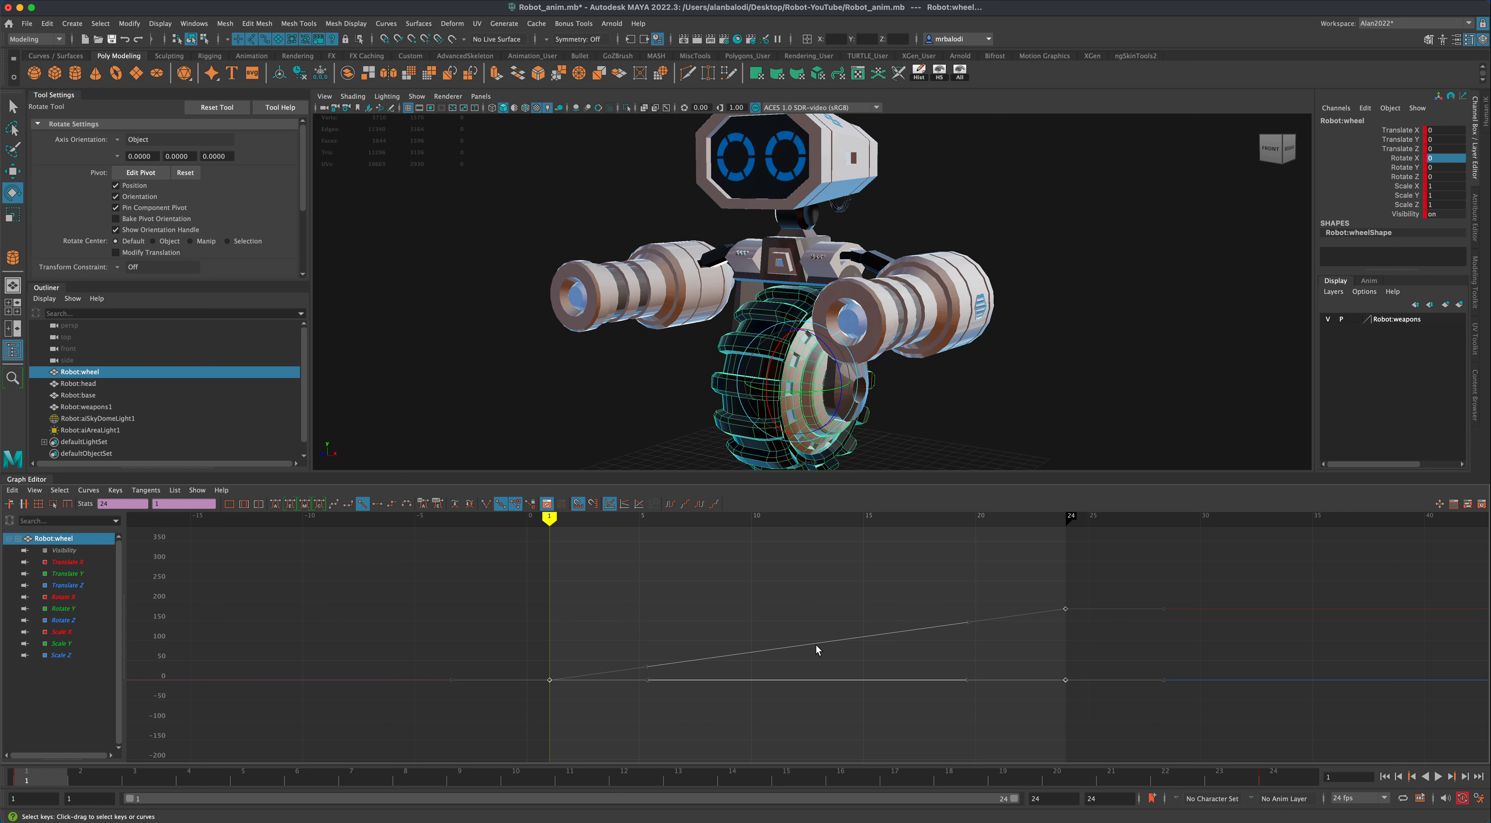
pyautogui.click(33, 479)
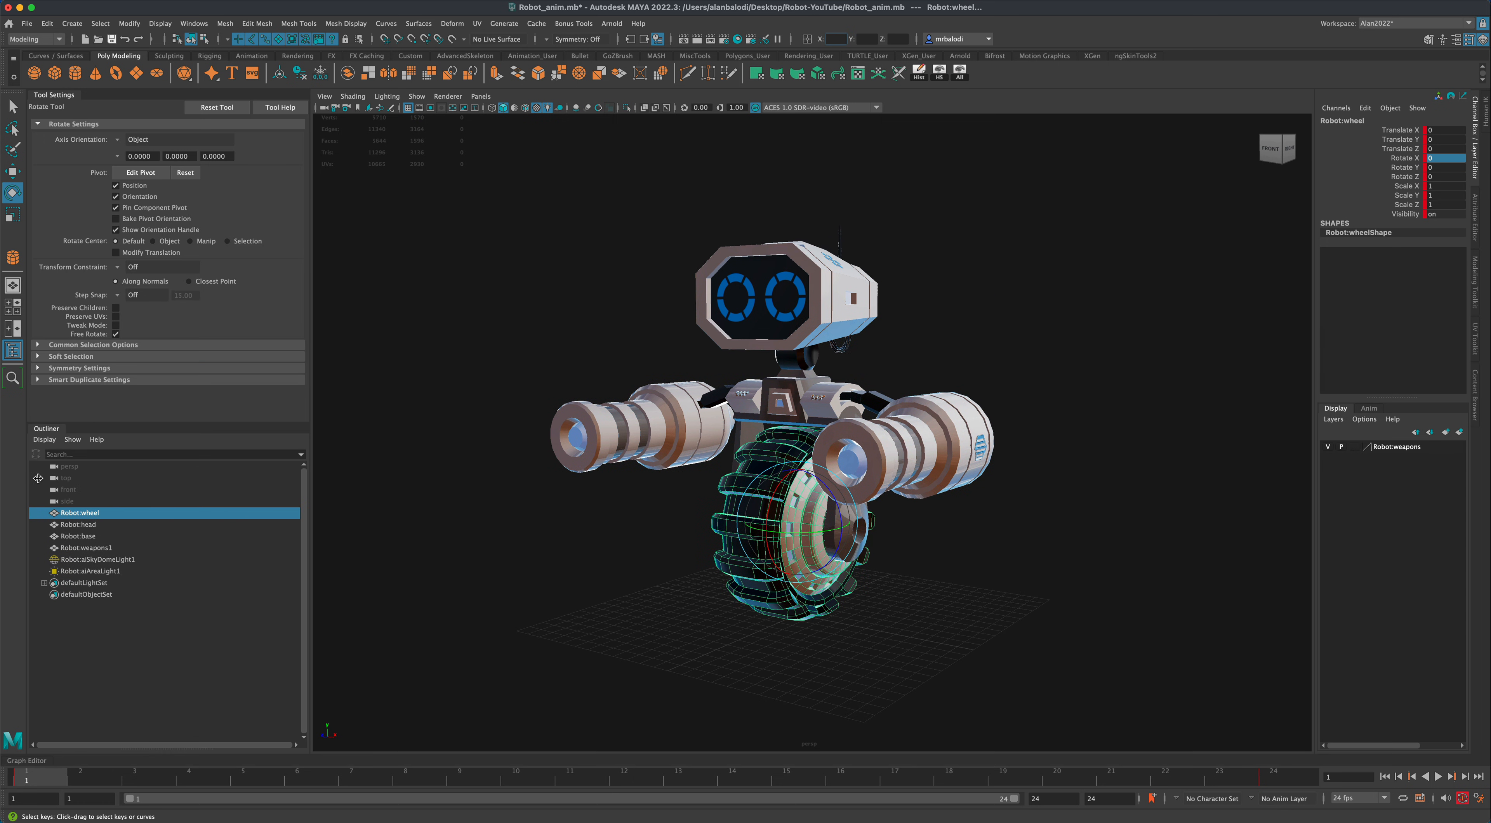
# - Play the wheel animation with the wheel deselected, examine it from another angle, and return to the first frame
pyautogui.click(1438, 776)
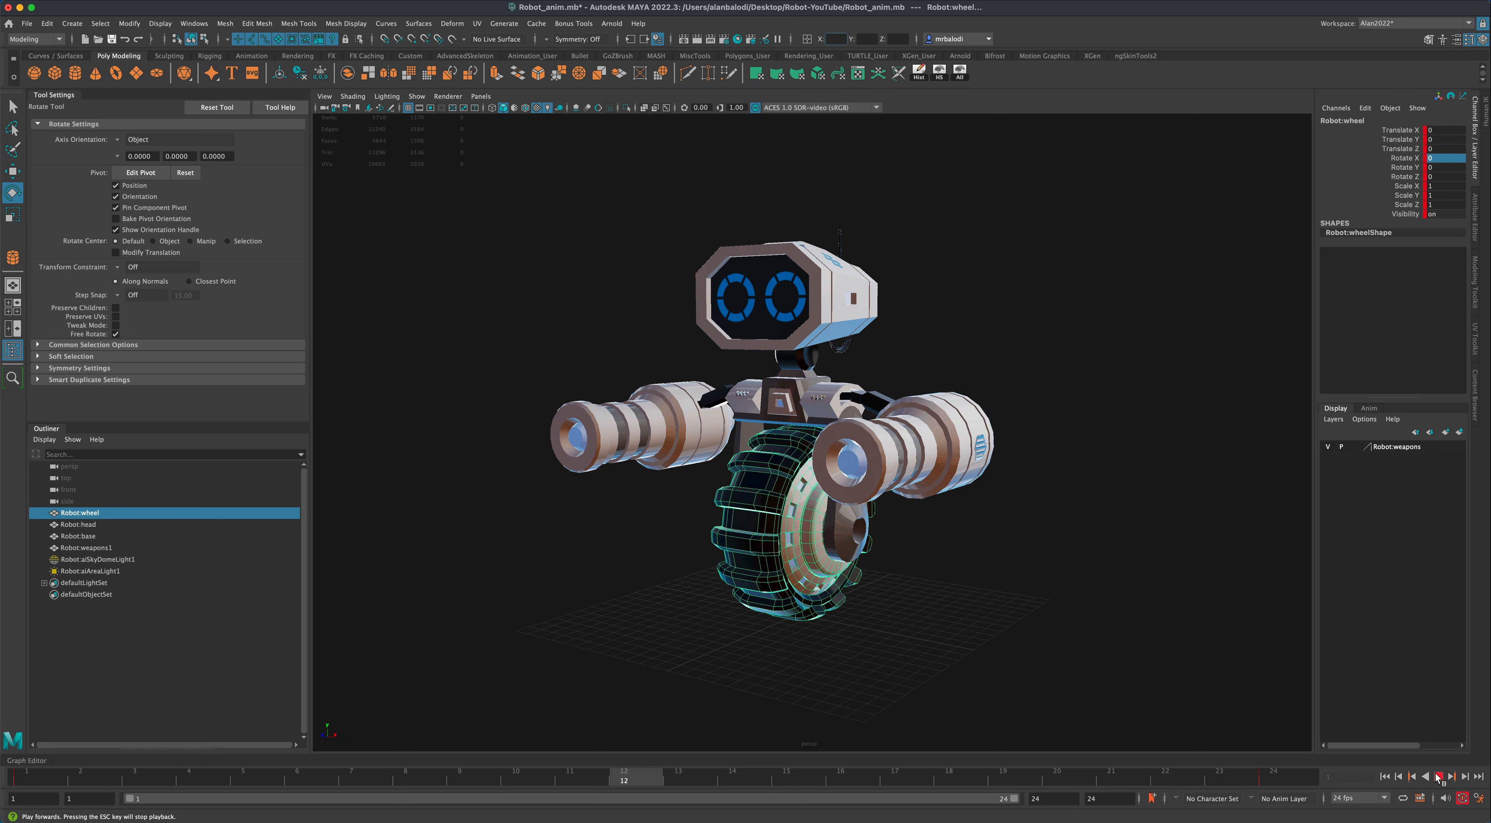
pyautogui.click(1164, 658)
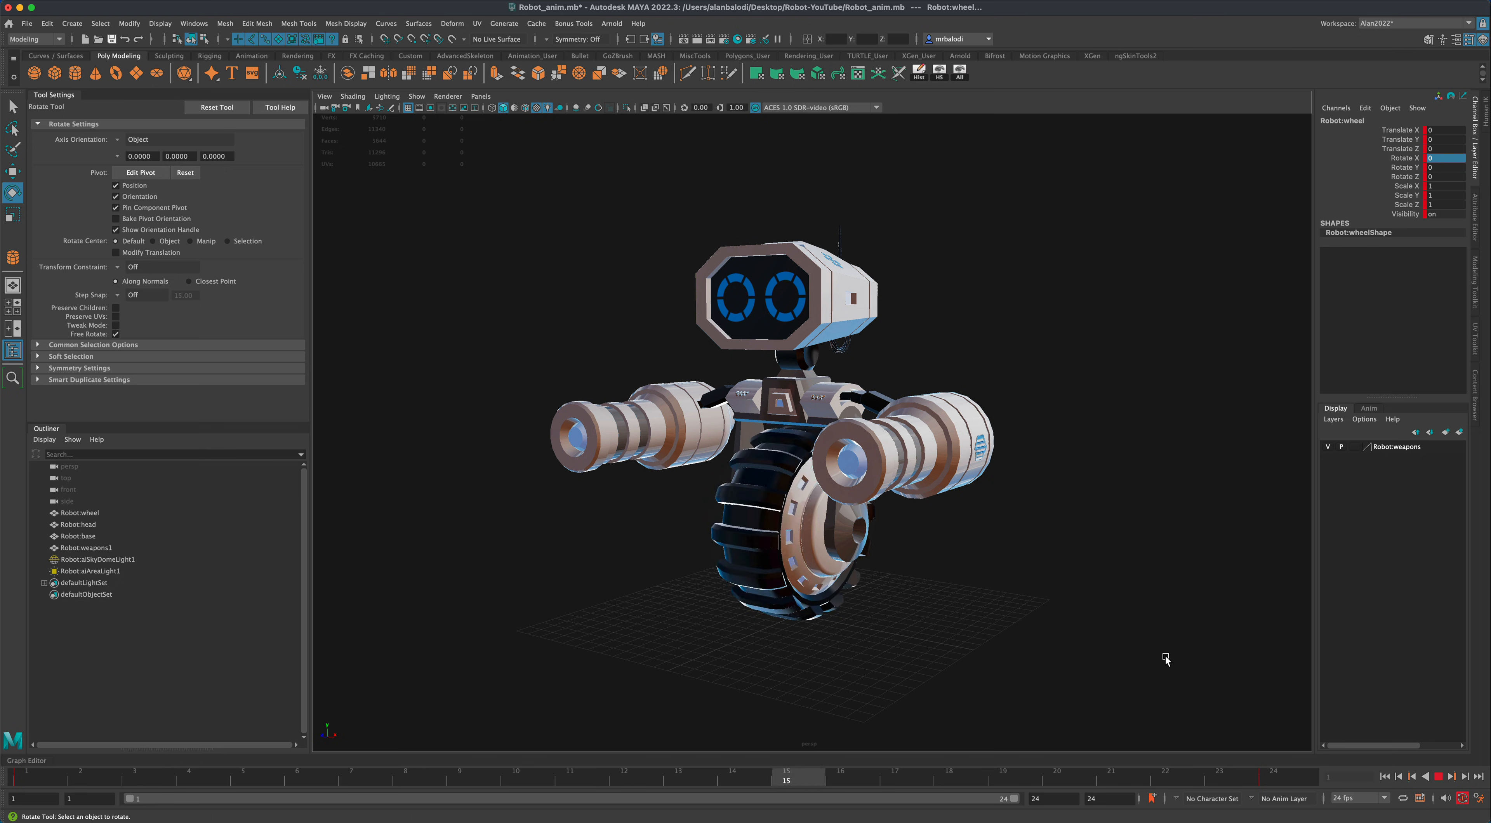
pyautogui.keyDown('alt'); pyautogui.moveTo(1166, 659); pyautogui.dragTo(1044, 617); pyautogui.keyUp('alt')
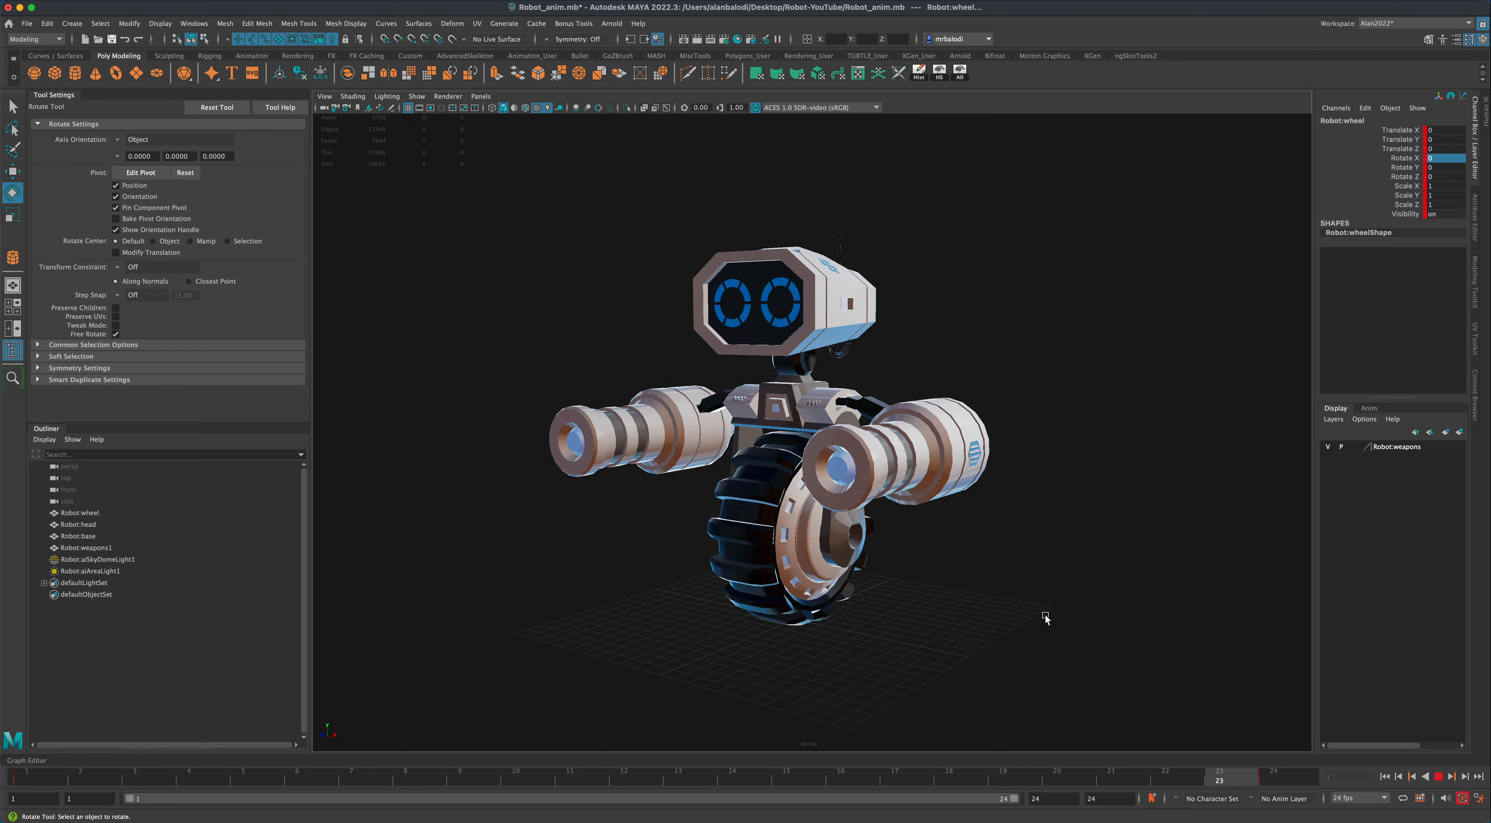
pyautogui.click(1440, 777)
pyautogui.click(1386, 777)
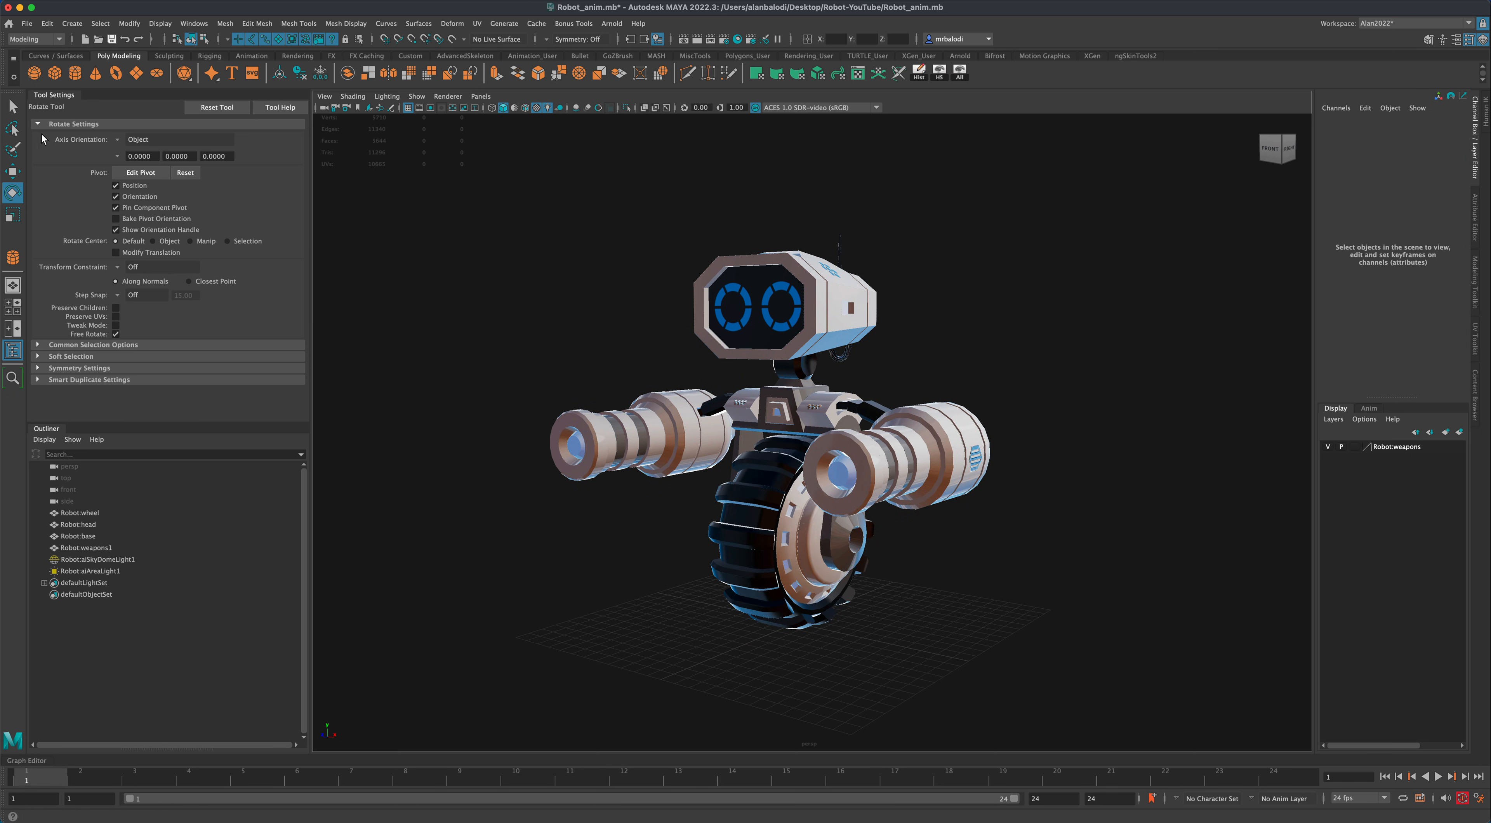
# - Select the robot's head and set keyframes on its transform channels at frames 1 and 24
pyautogui.press('q')
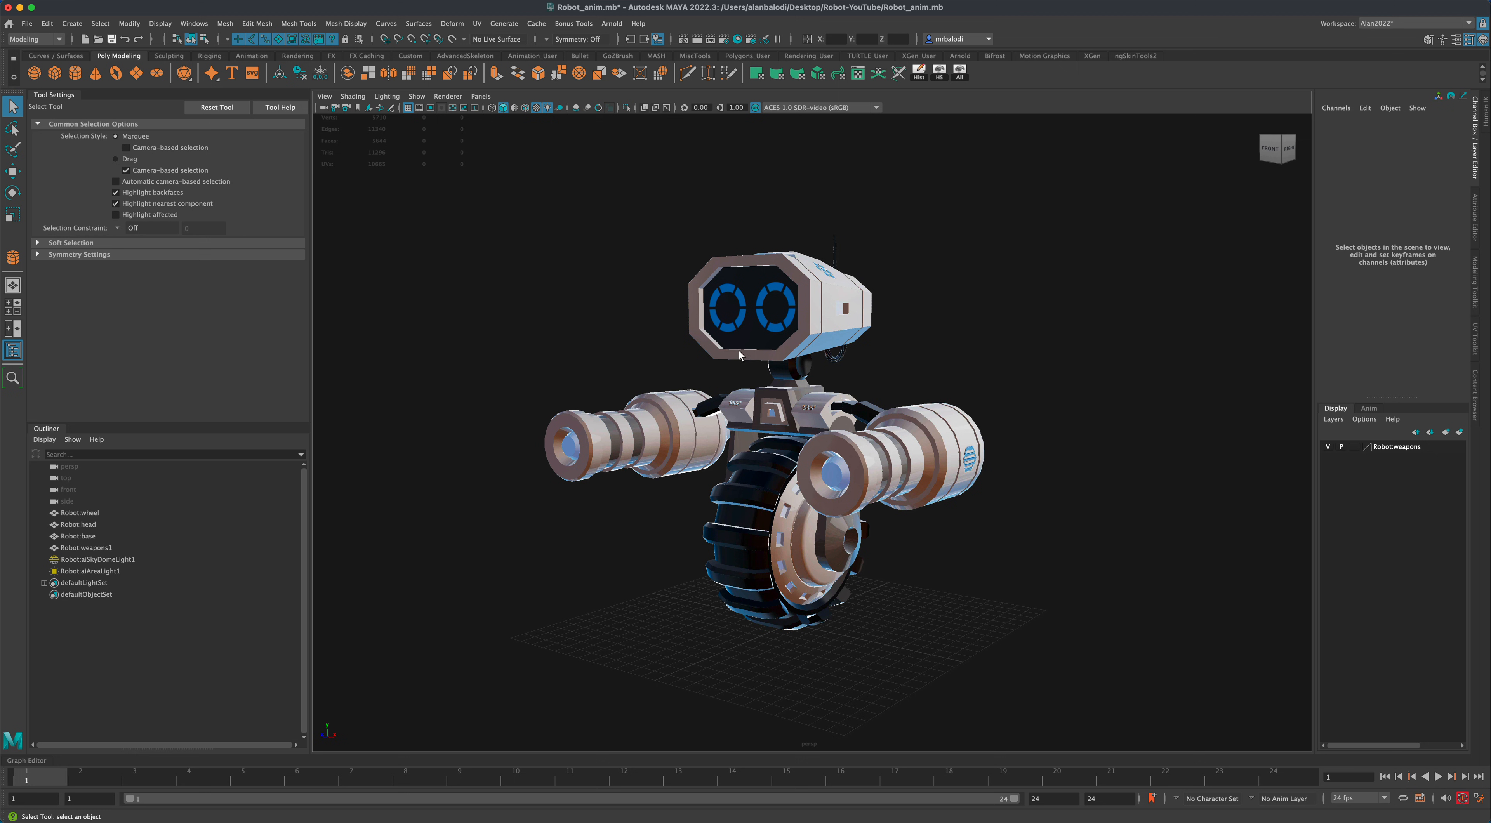
pyautogui.click(740, 354)
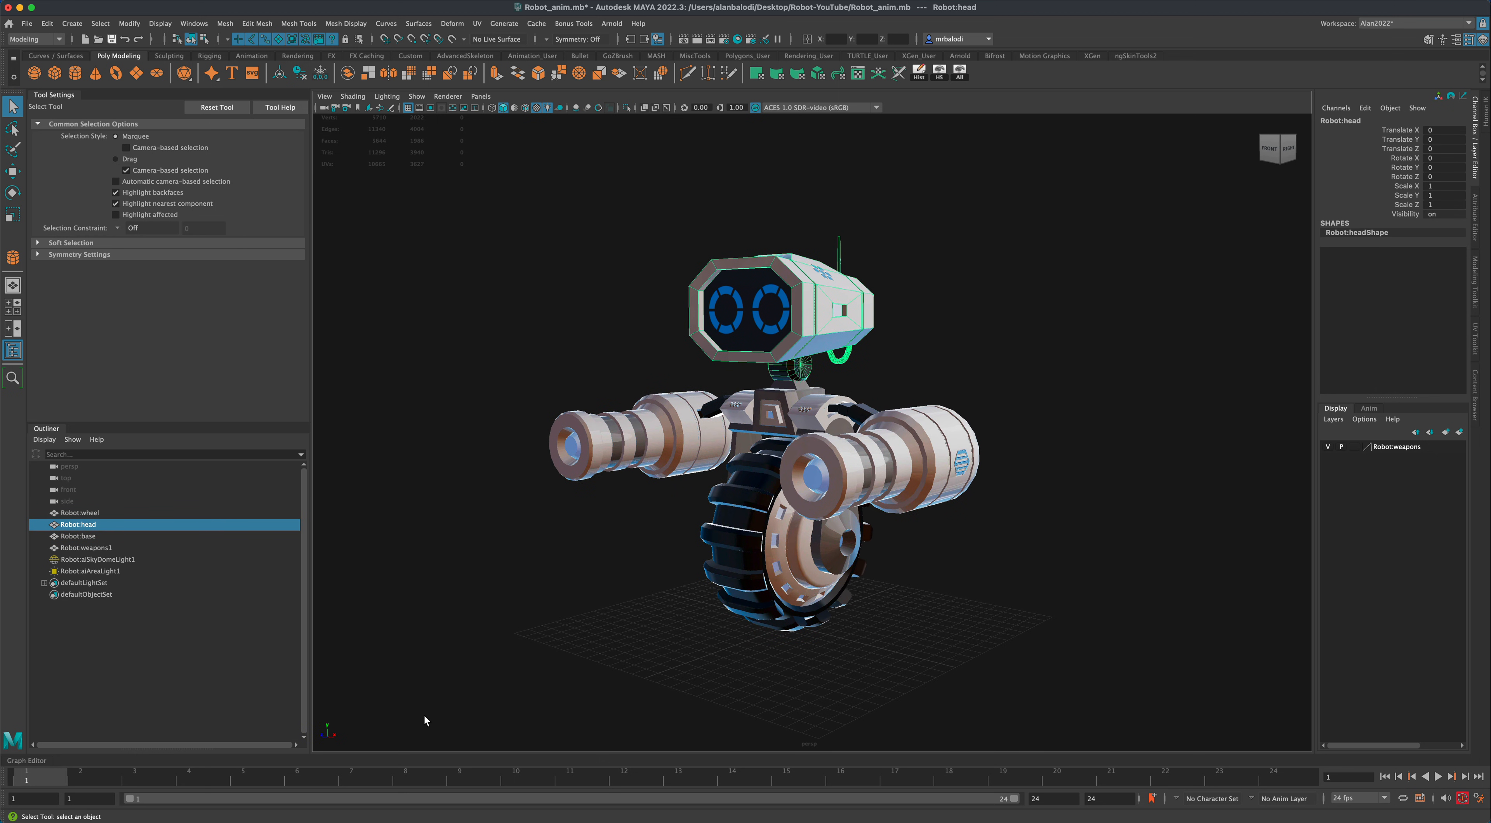
pyautogui.press('s')
pyautogui.click(1266, 781)
# - Tilt the head forward at frame 12 to a Rotate X of about 5.9 and play back the motion
pyautogui.click(640, 780)
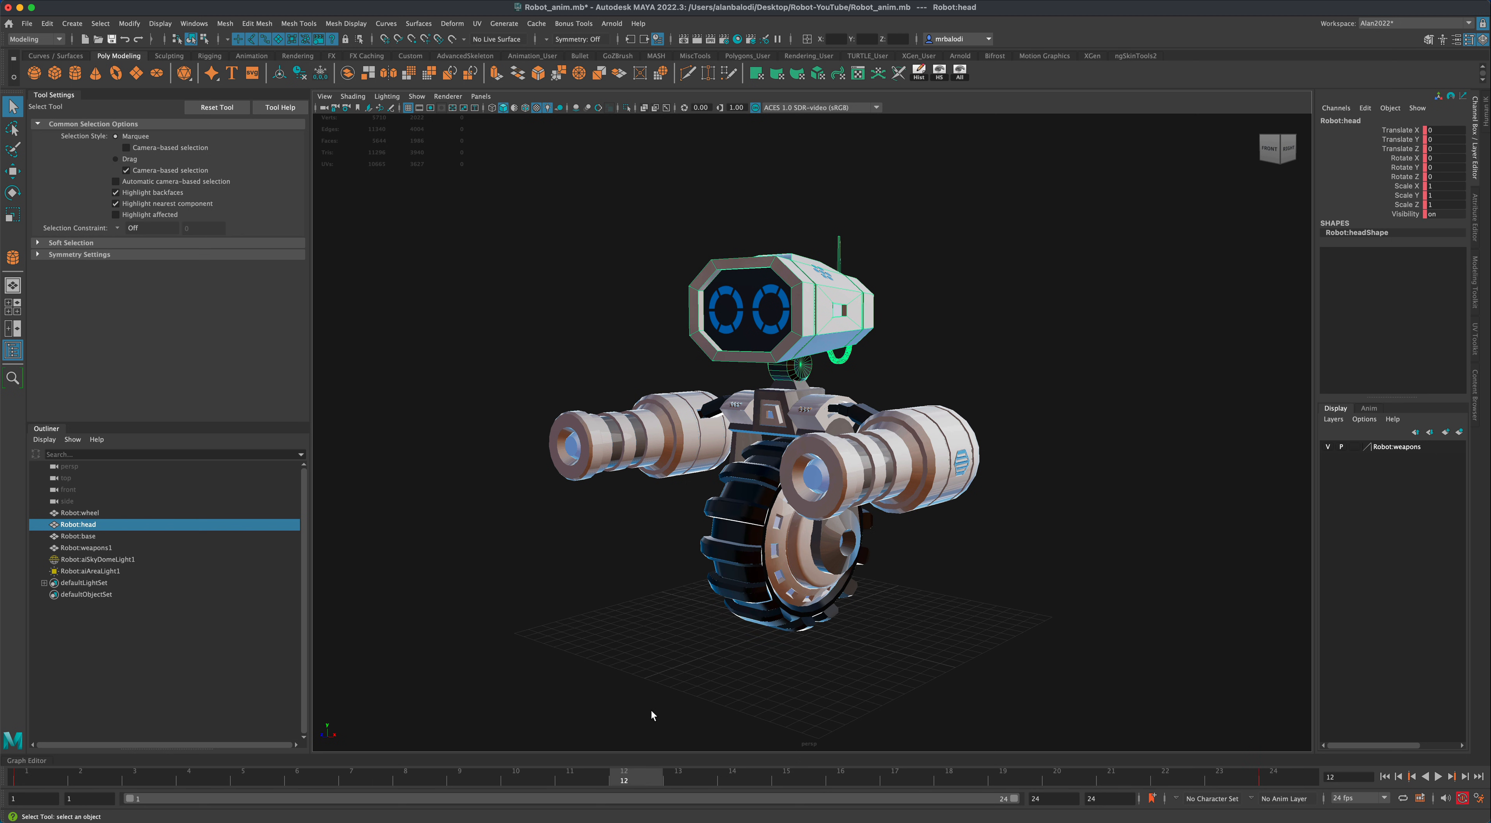
pyautogui.click(12, 192)
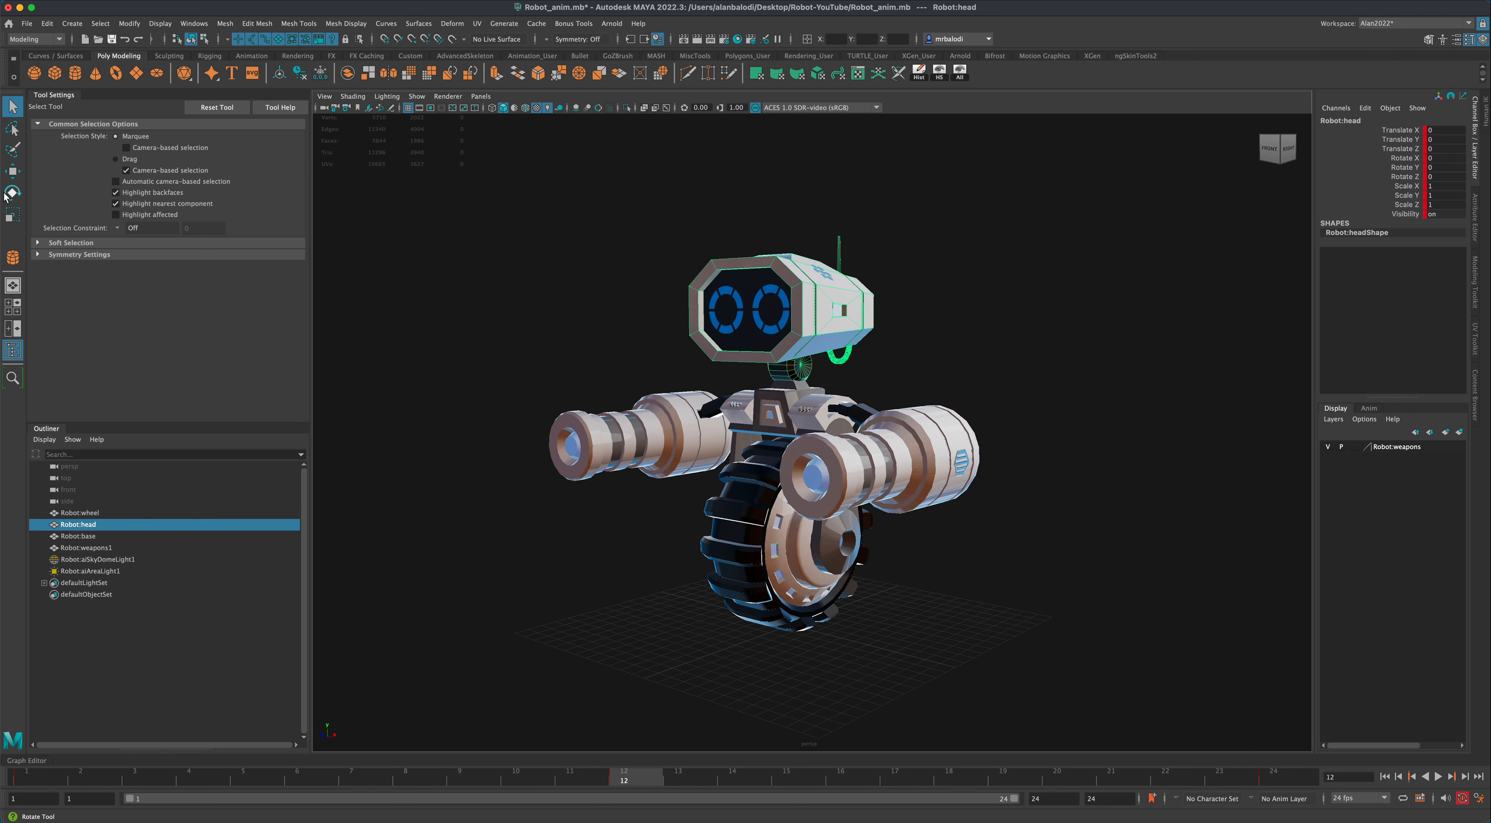
pyautogui.moveTo(766, 346); pyautogui.dragTo(769, 362)
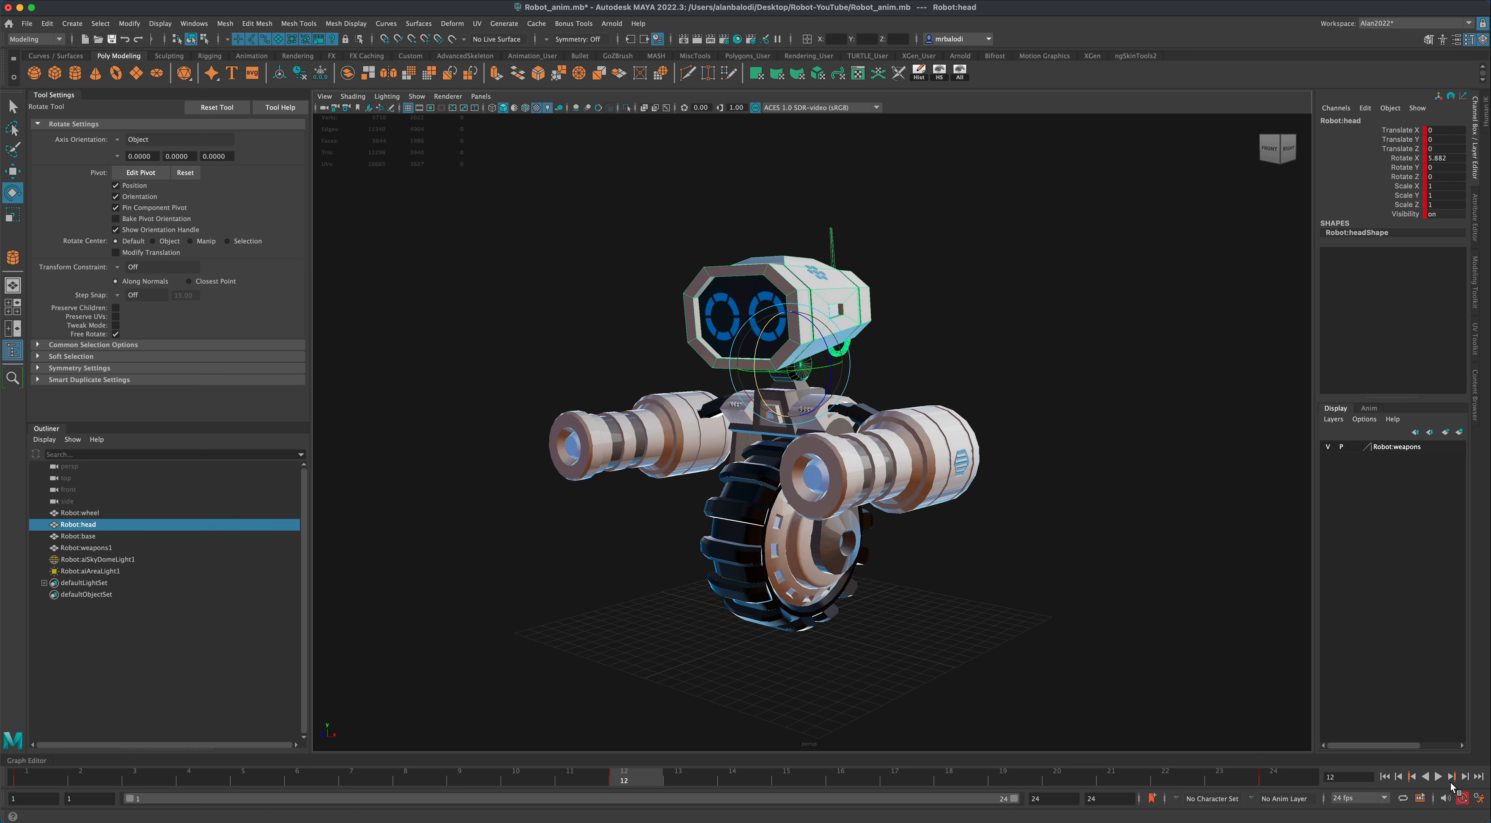
pyautogui.click(1438, 778)
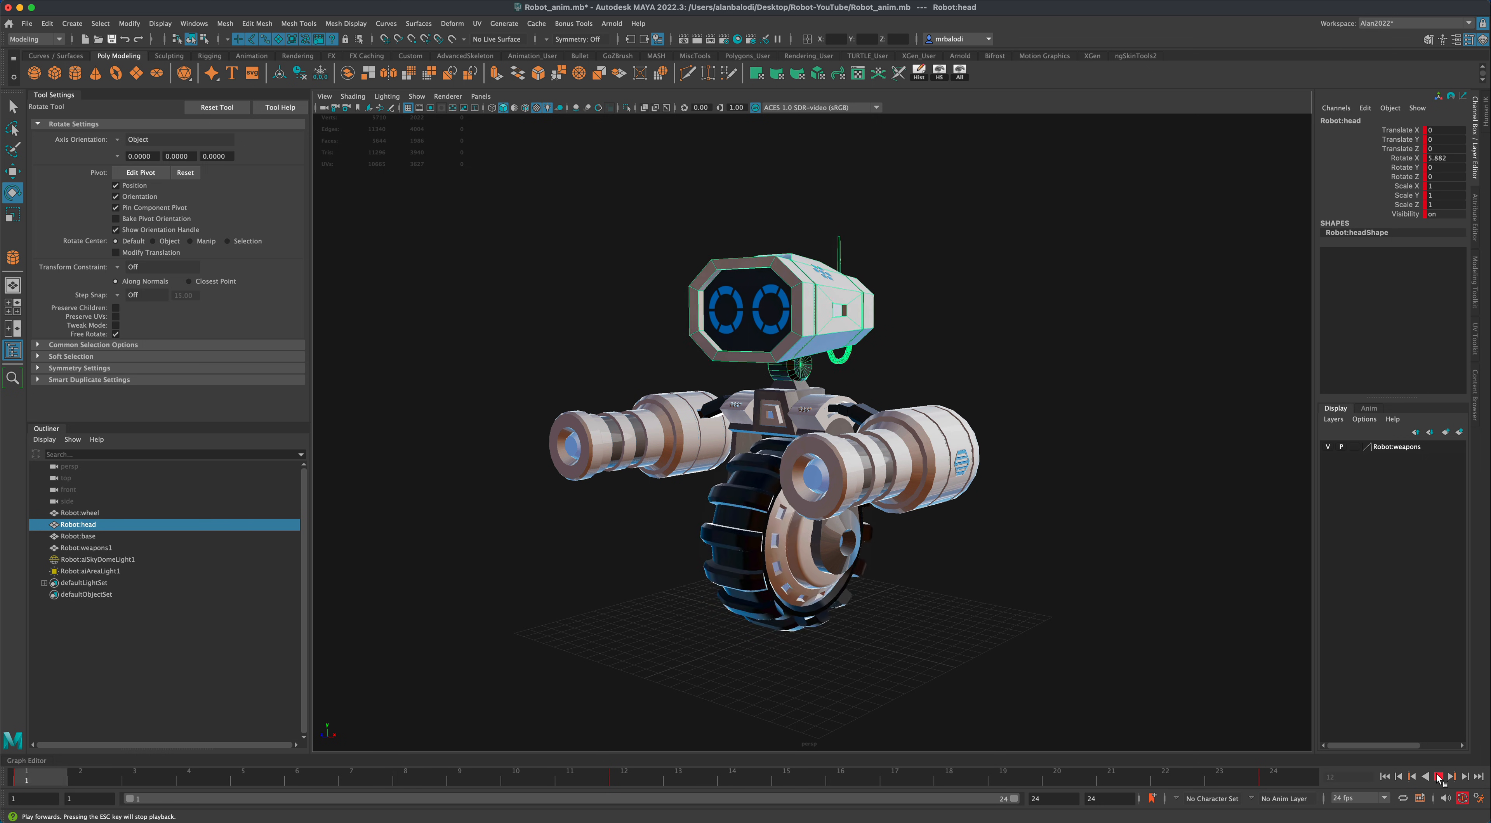
pyautogui.press('Escape')
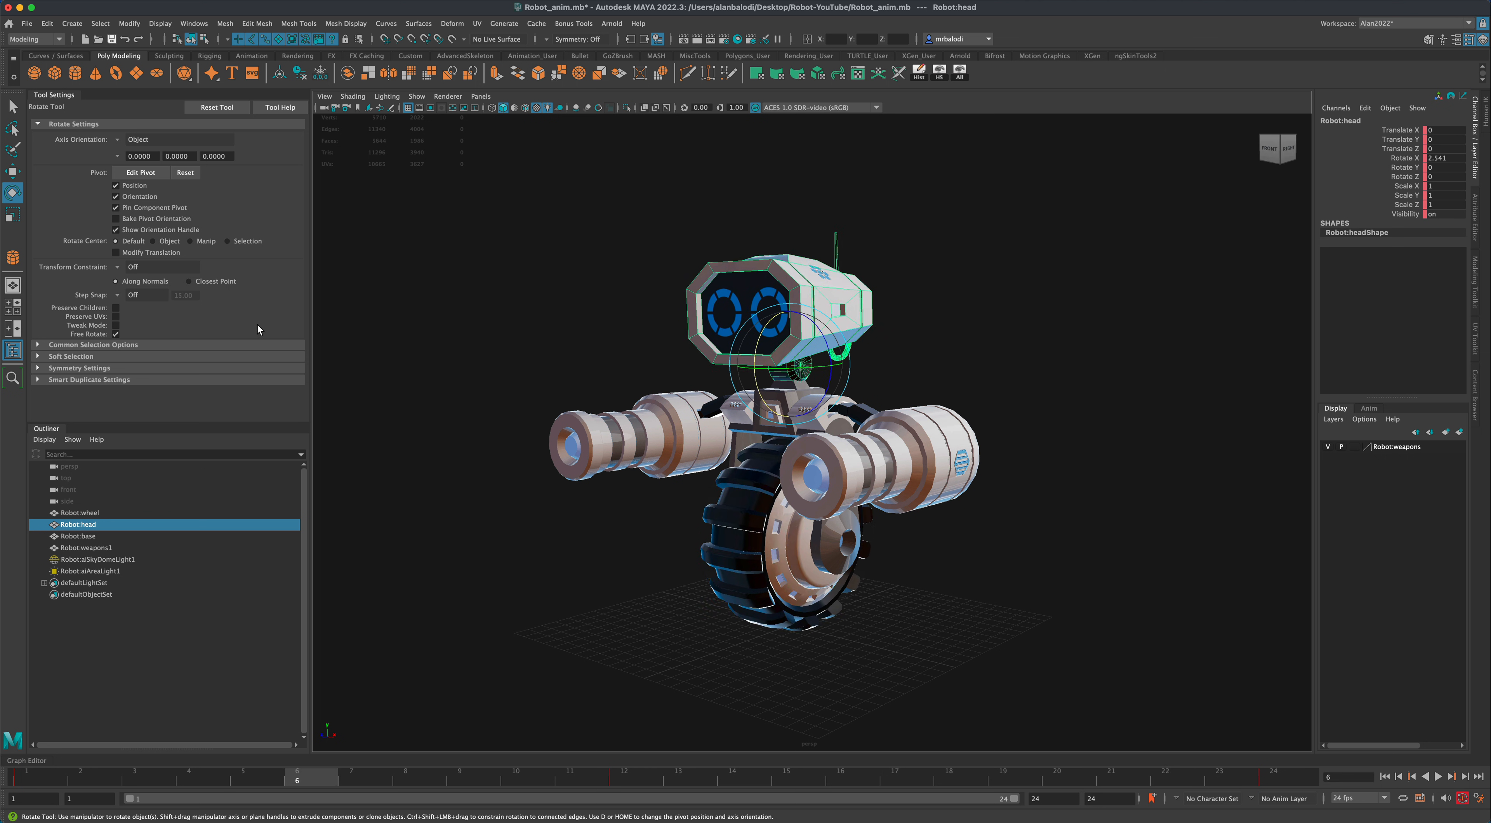
# - Select the weapons and set keyframes on their transform channels at frames 1 and 24
pyautogui.click(13, 106)
pyautogui.click(643, 452)
pyautogui.keyDown('alt'); pyautogui.moveTo(643, 452); pyautogui.dragTo(523, 533); pyautogui.keyUp('alt')
pyautogui.moveTo(294, 782); pyautogui.dragTo(51, 783)
pyautogui.press('s')
pyautogui.click(1274, 781)
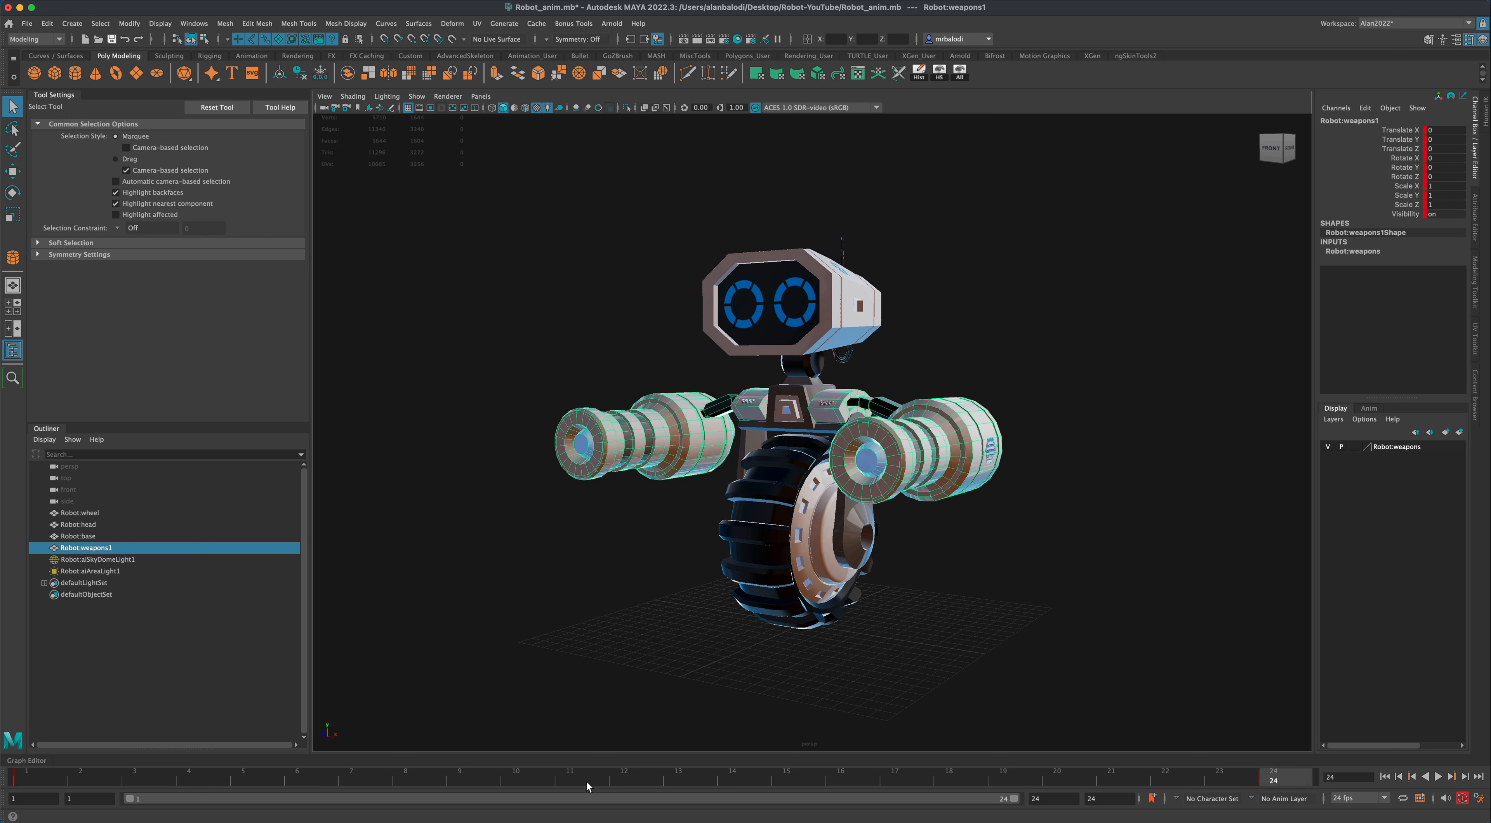
# - Raise the weapons at frame 12 to a Translate Y of about 2.7
pyautogui.click(631, 781)
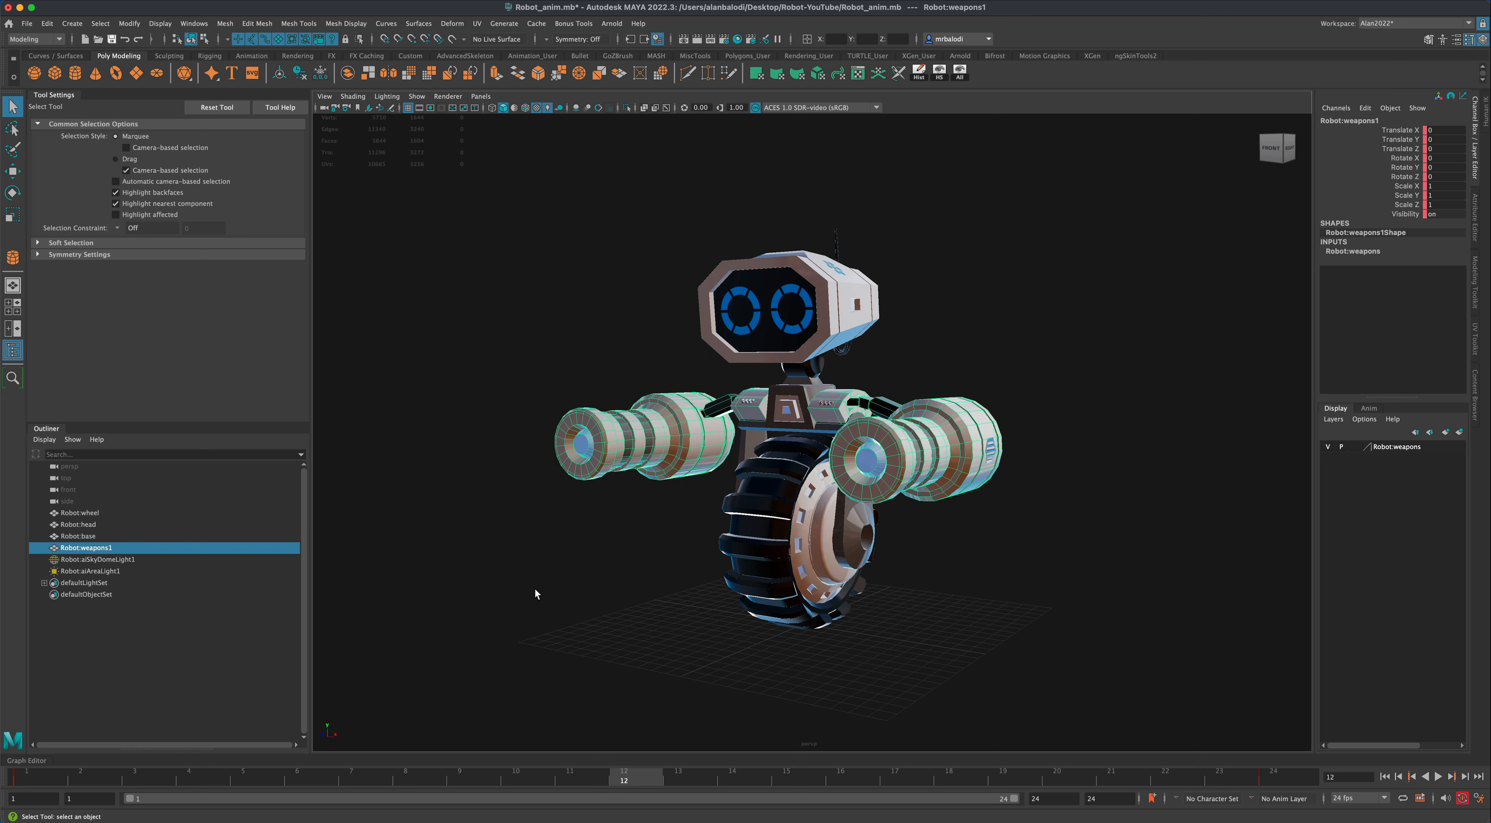
pyautogui.press('w')
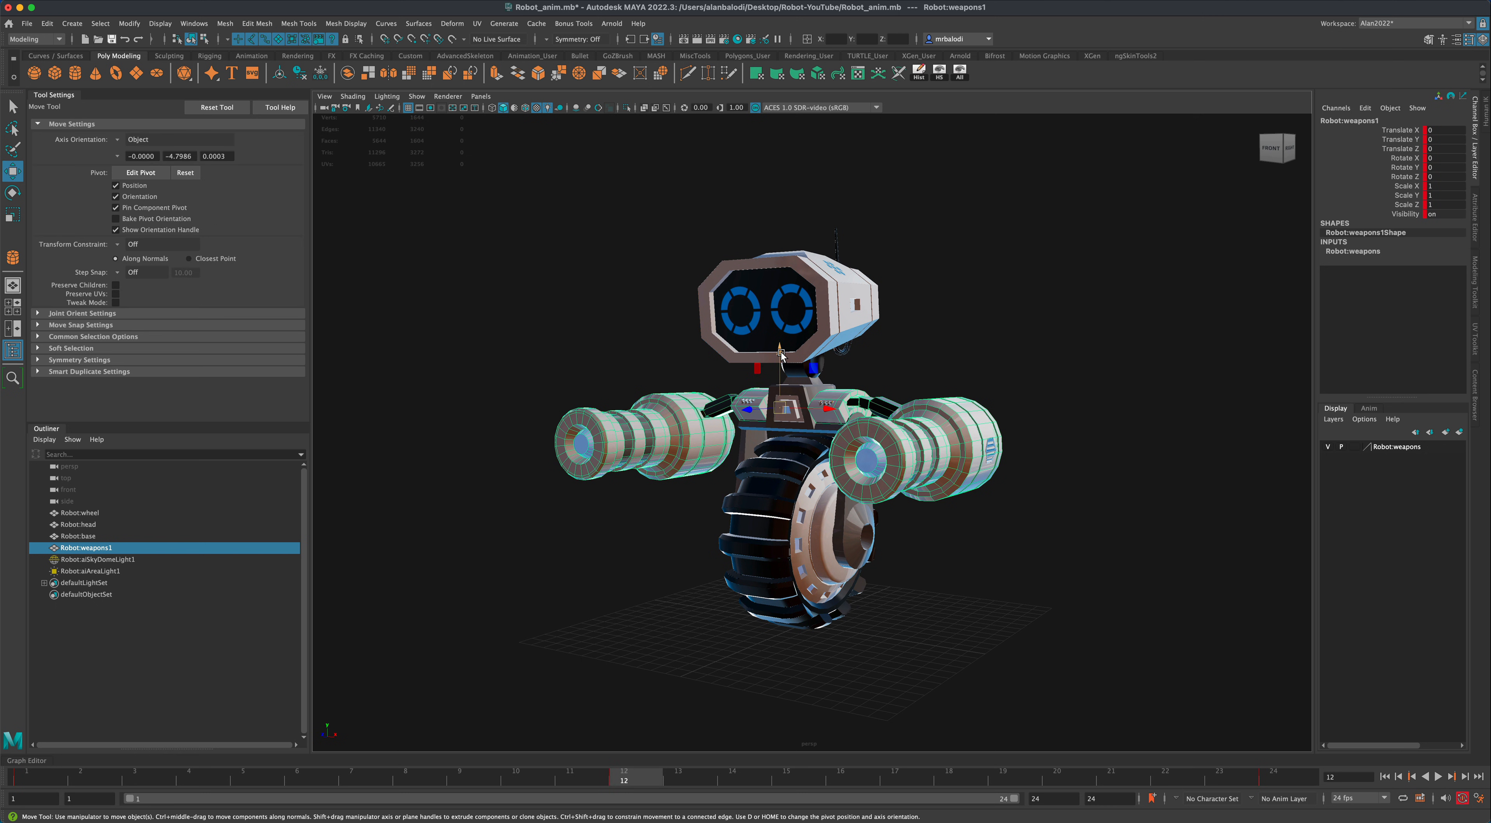
pyautogui.moveTo(781, 354); pyautogui.dragTo(781, 351)
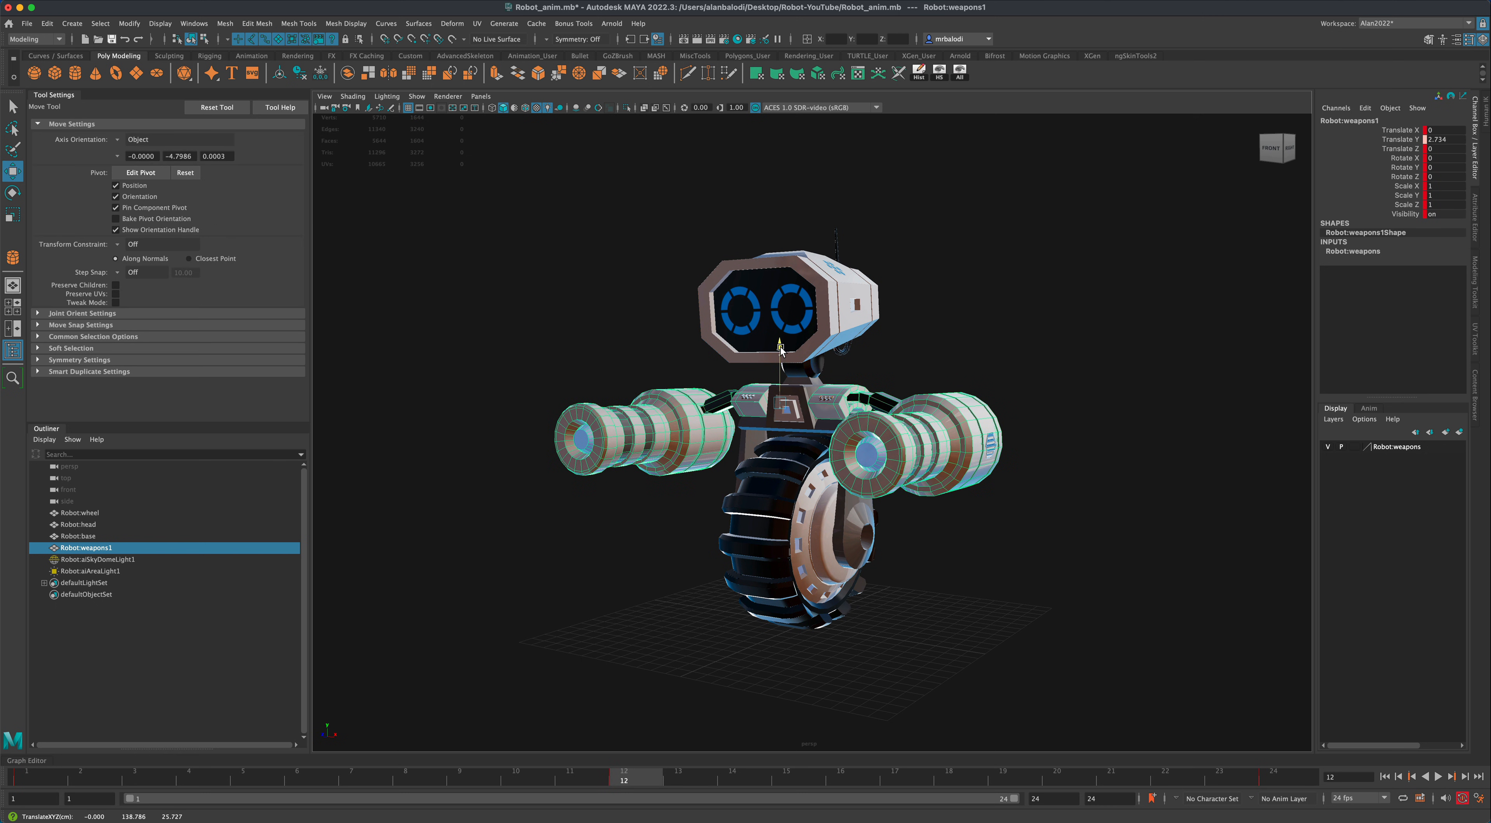
pyautogui.keyDown('alt'); pyautogui.moveTo(597, 517); pyautogui.dragTo(631, 553); pyautogui.keyUp('alt')
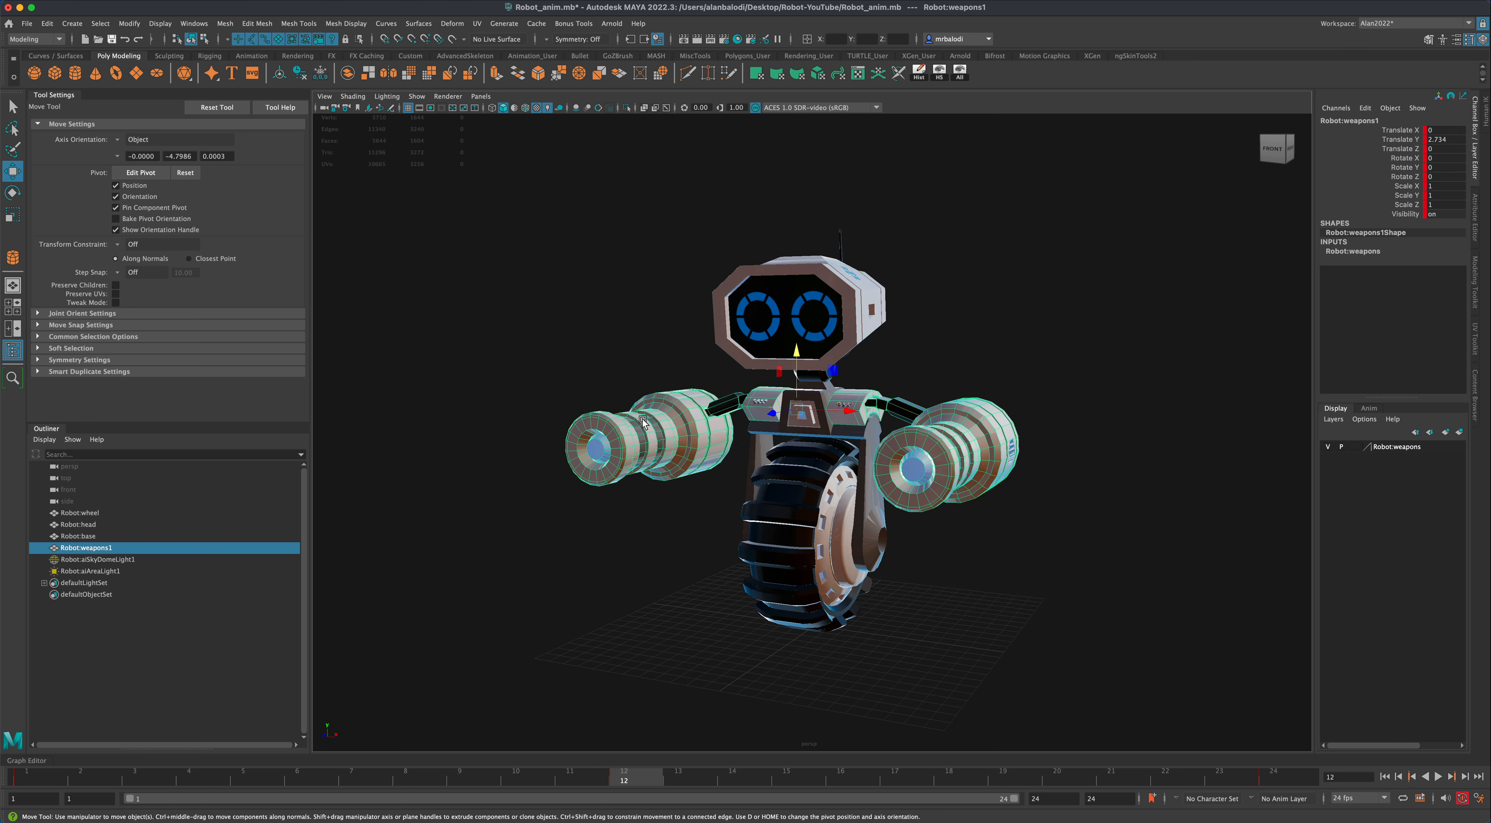
# - Deselect the weapons and play back the combined wheel, head and weapons animation
pyautogui.click(1015, 603)
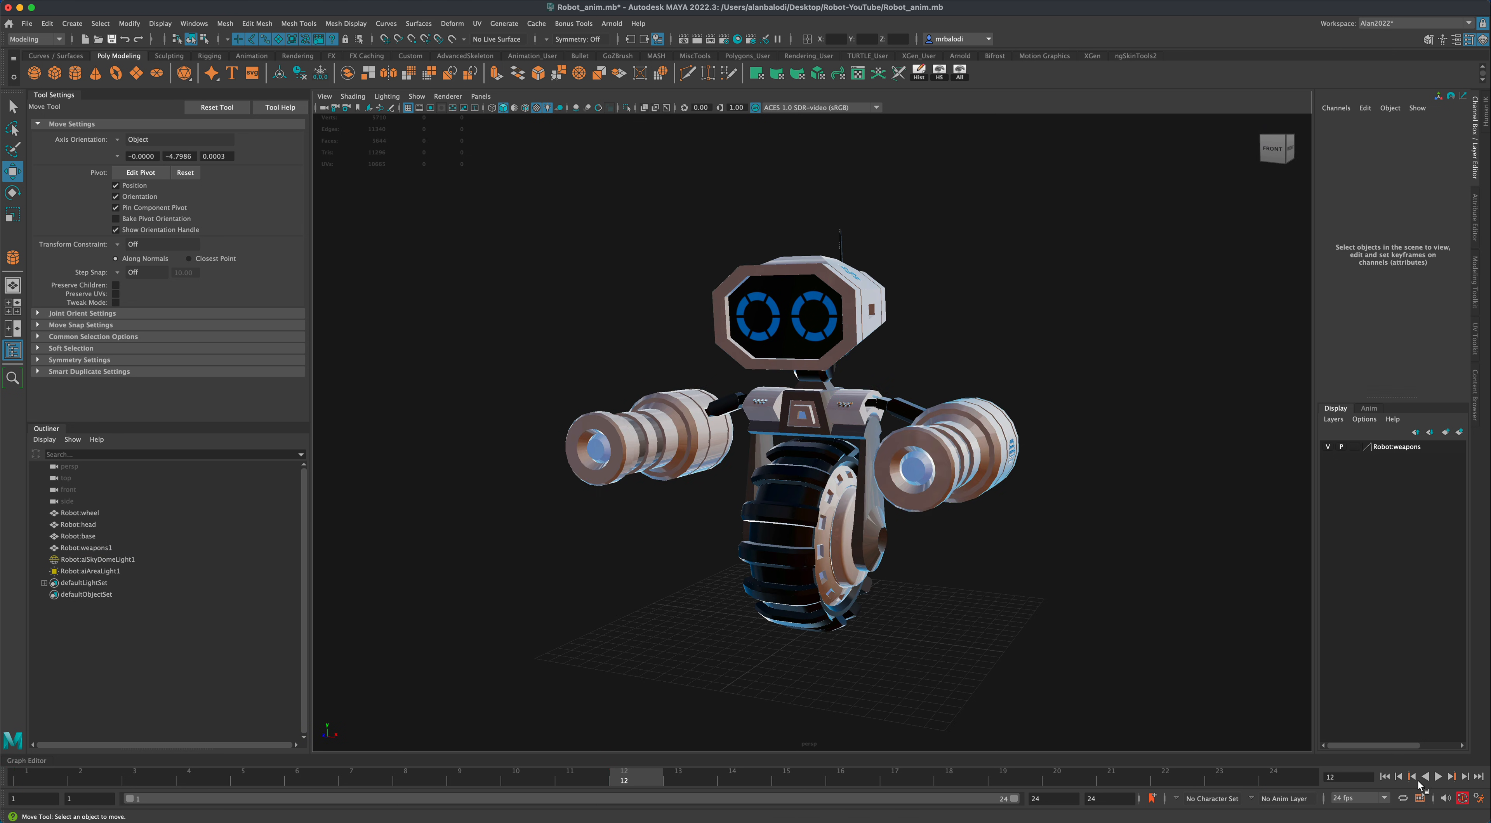
pyautogui.hotkey('alt', 'v')
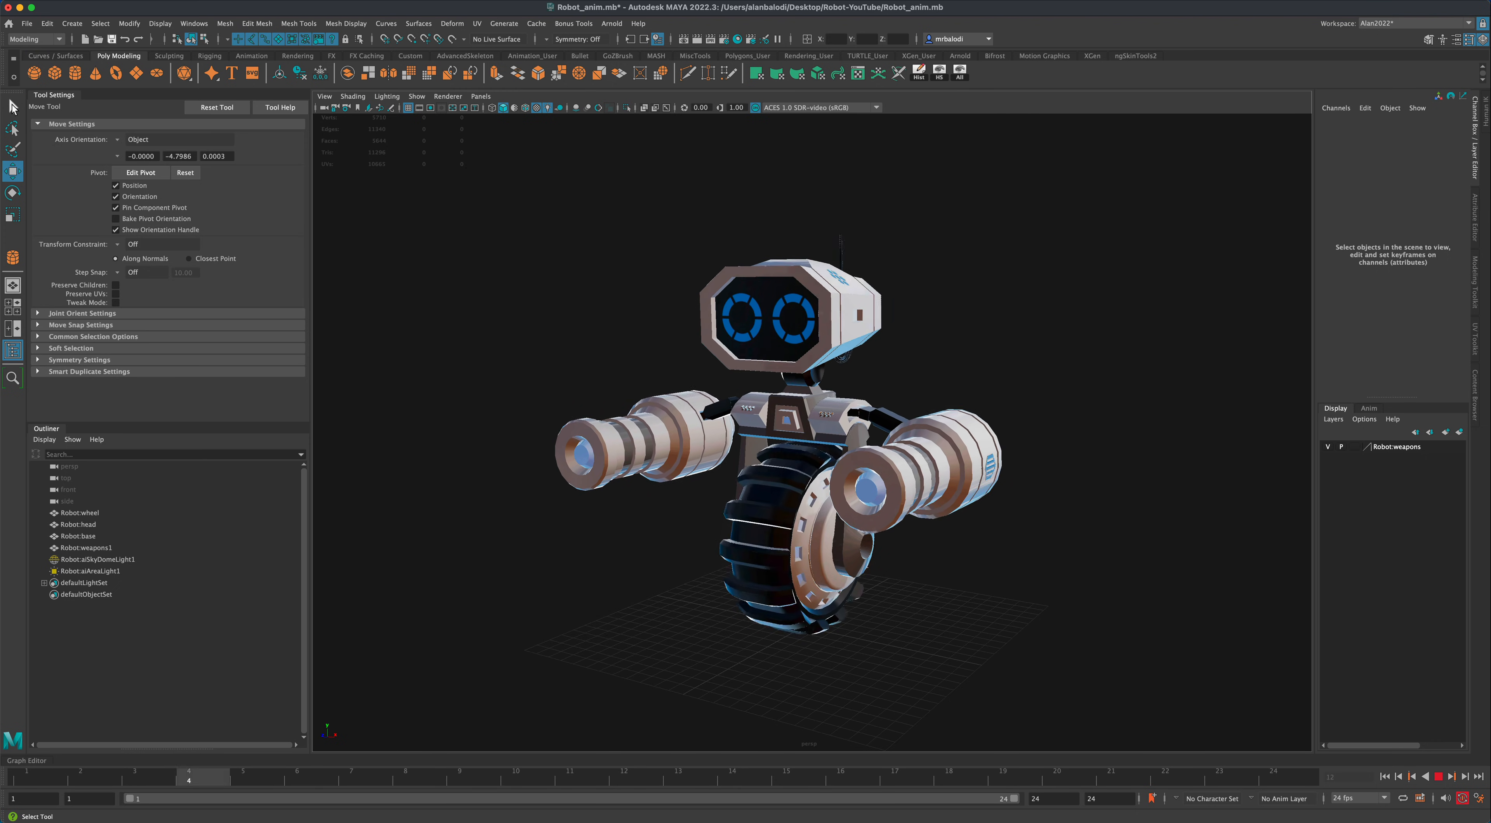
pyautogui.click(14, 107)
pyautogui.click(1439, 777)
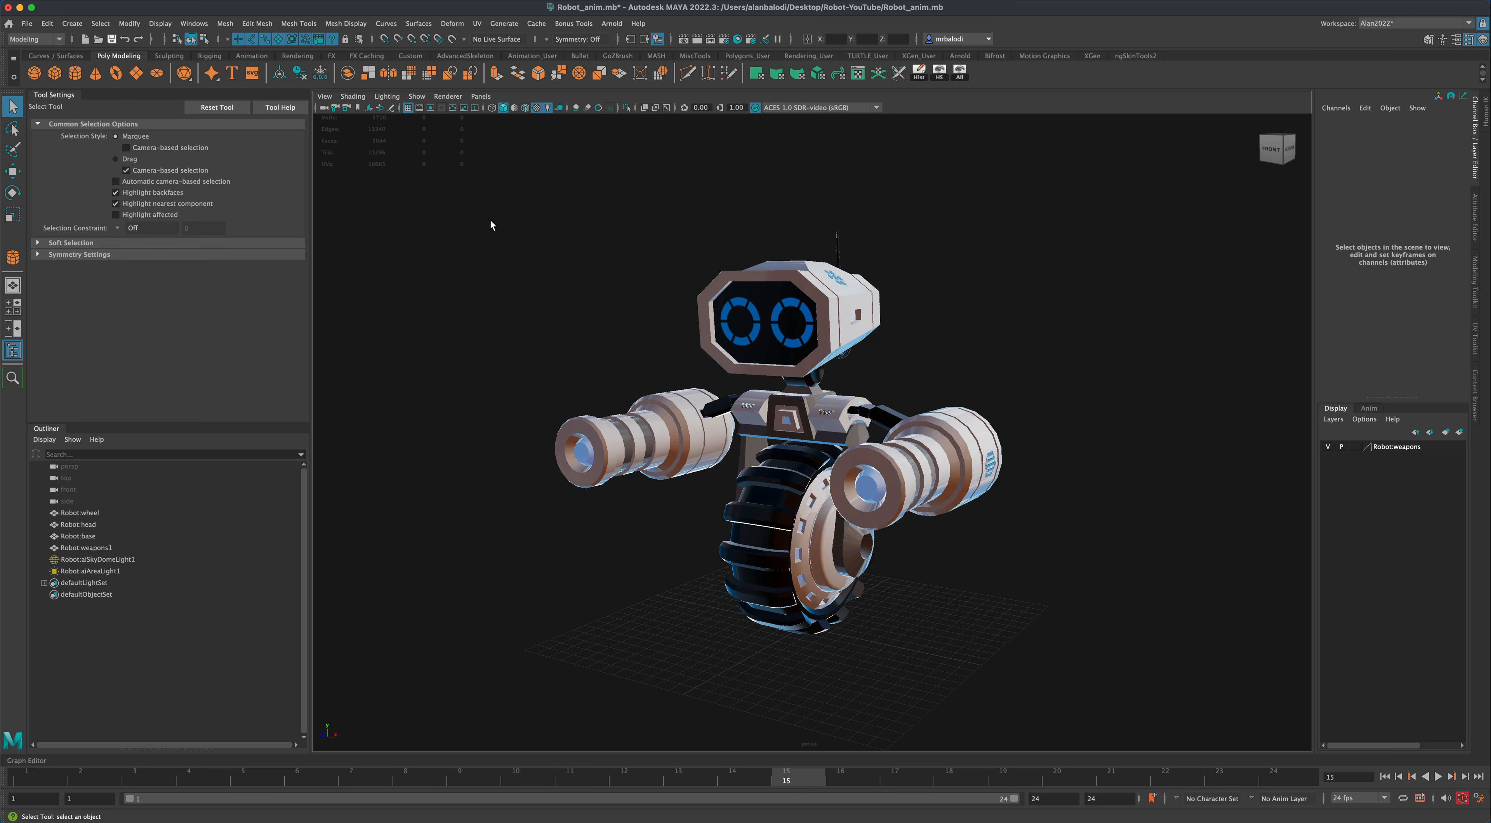
pyautogui.moveTo(493, 223); pyautogui.dragTo(1171, 652)
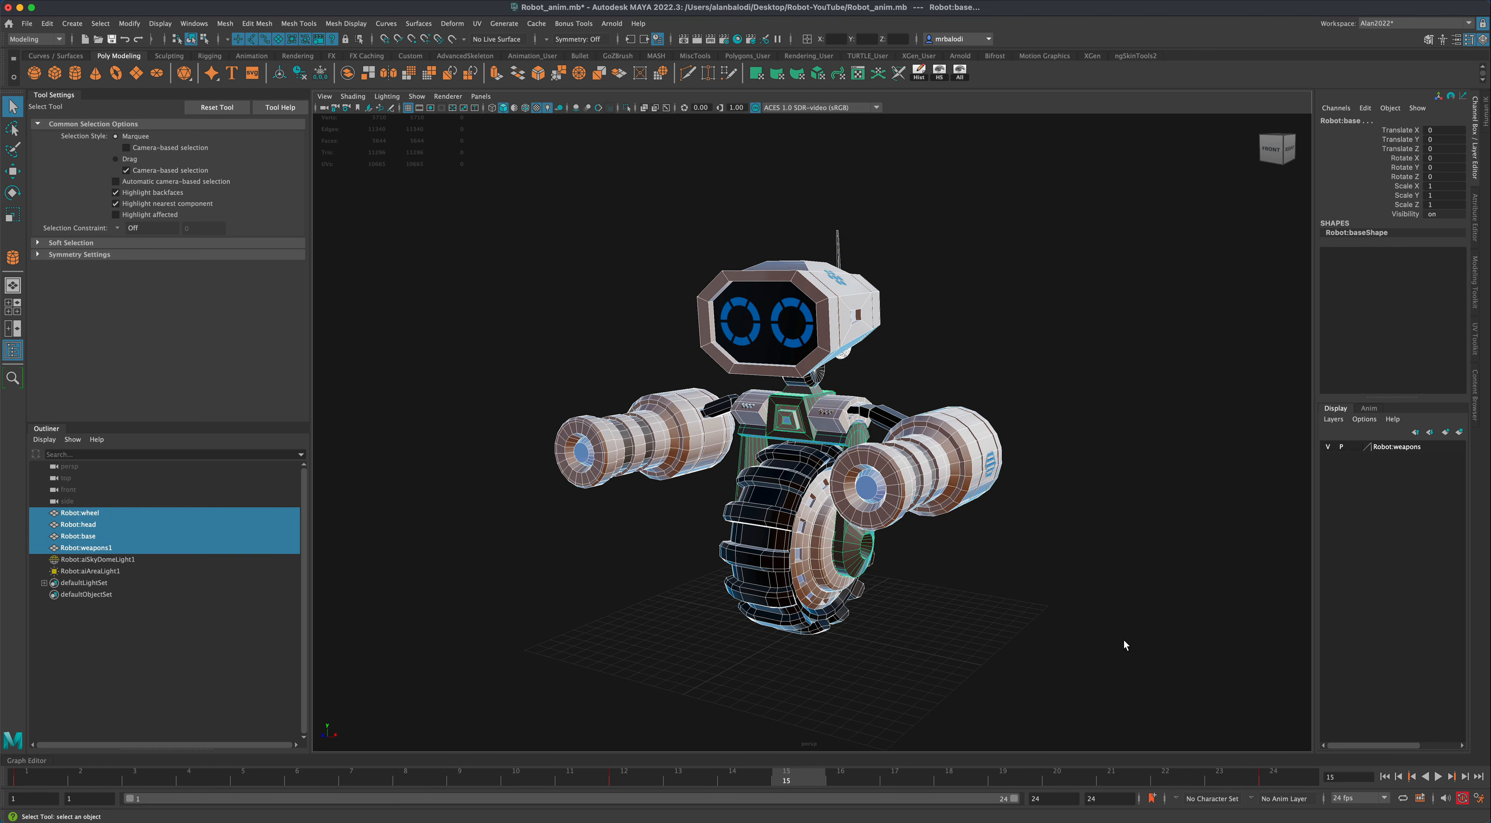
pyautogui.click(806, 689)
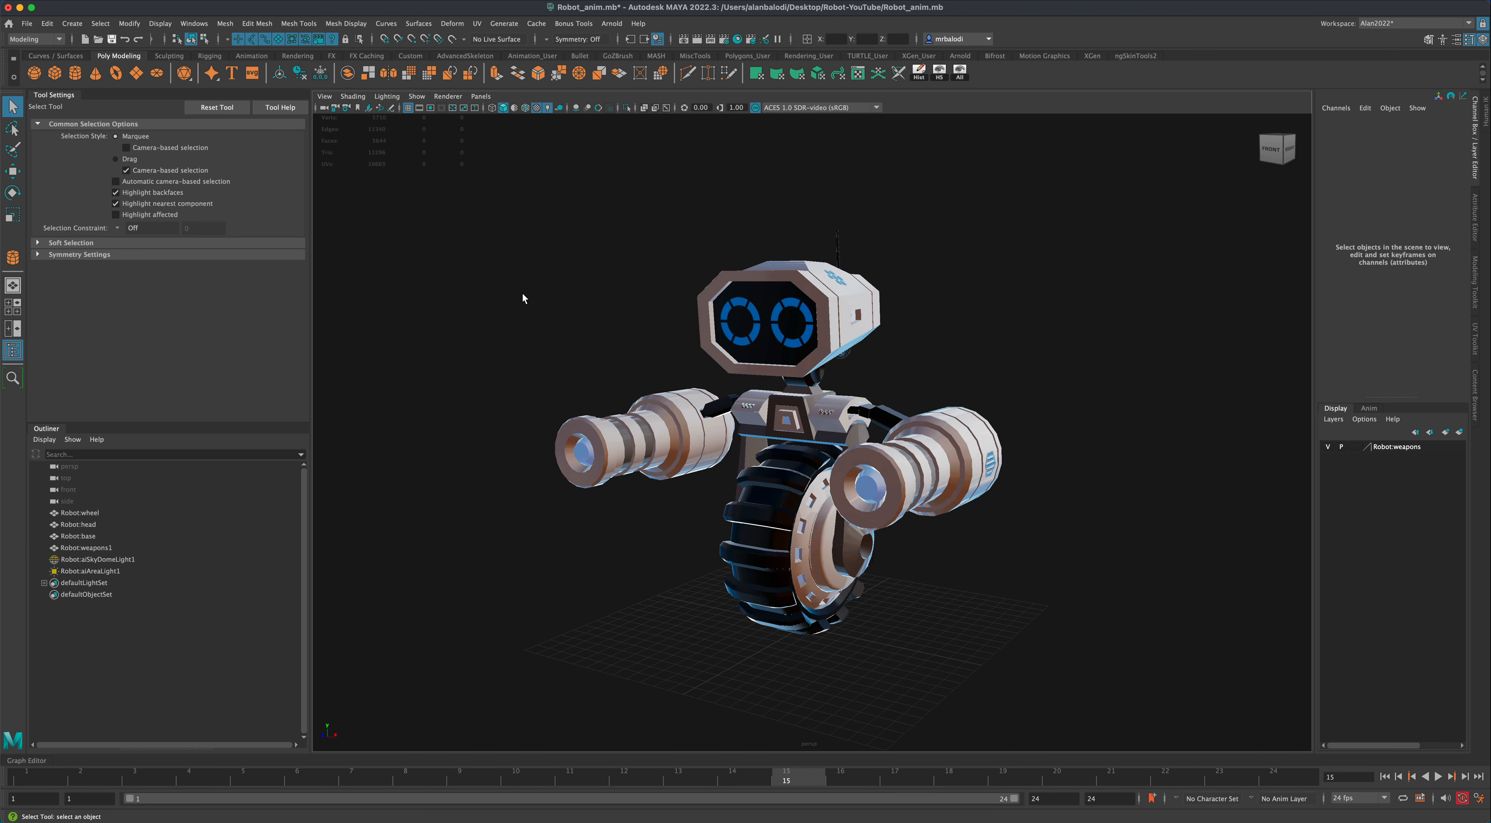
pyautogui.click(80, 513)
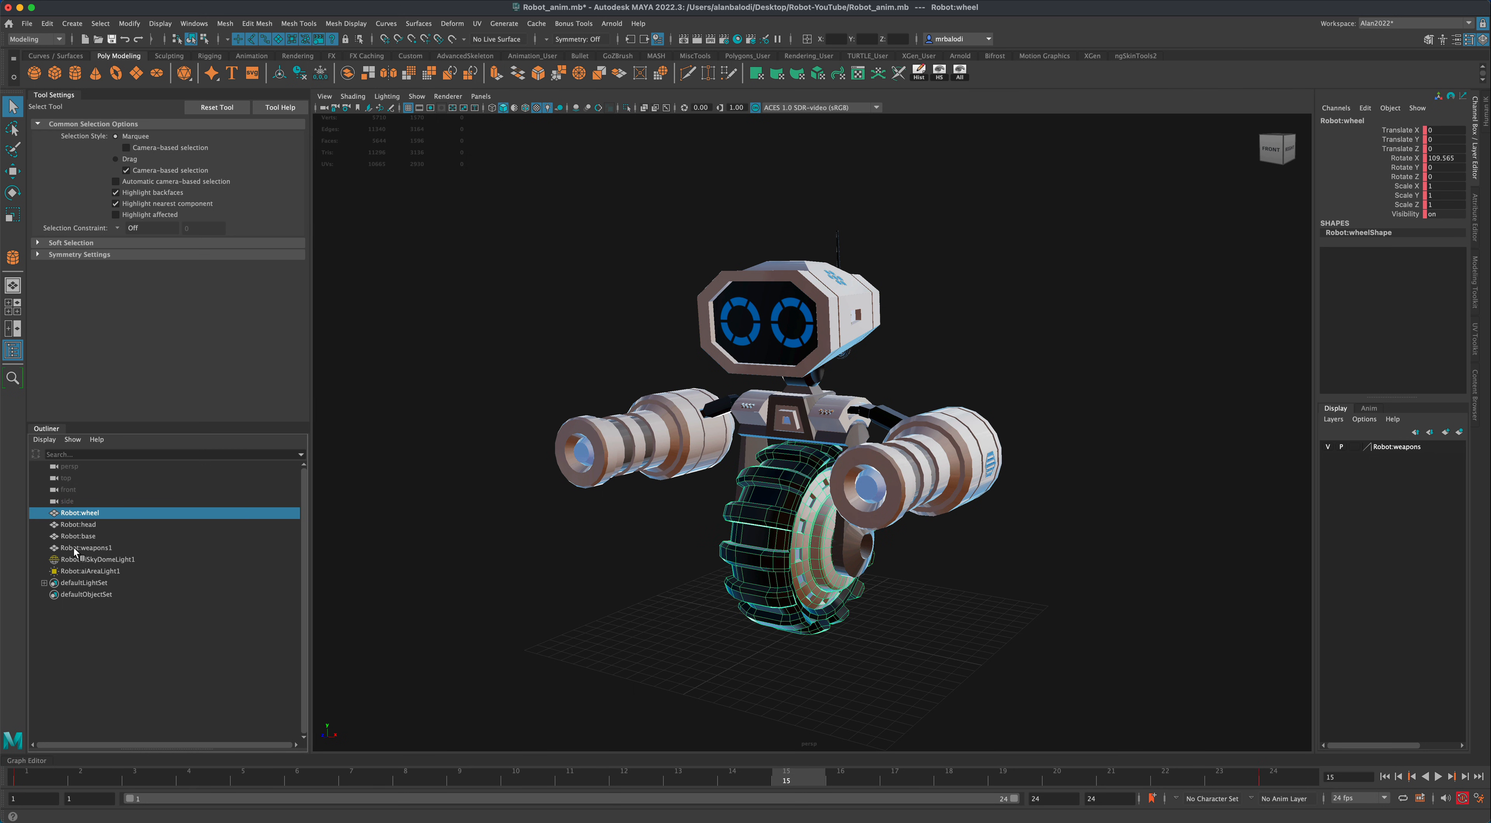
pyautogui.click(665, 578)
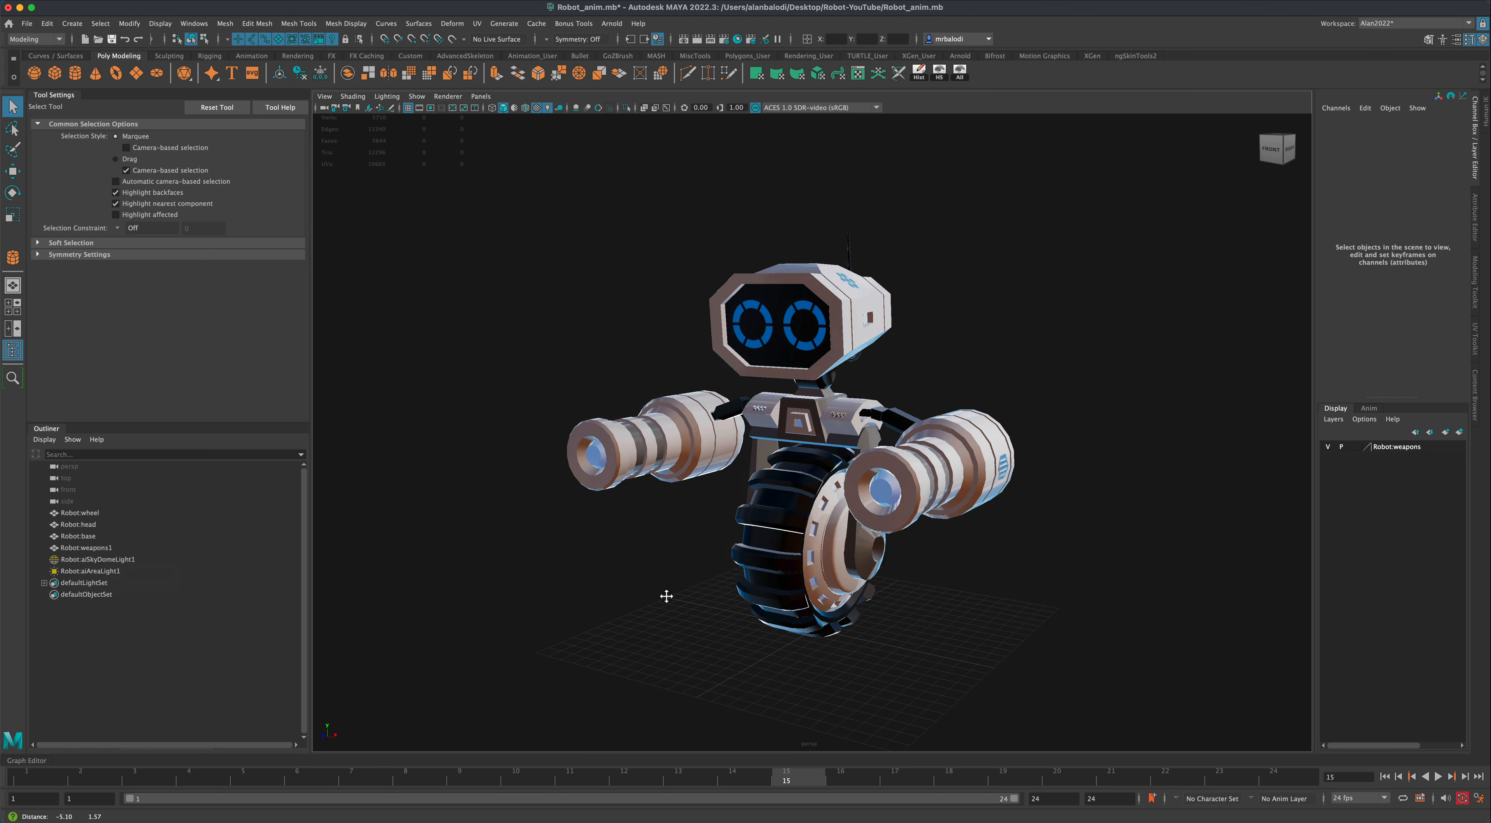
# - Select the robot's wheel, head, base and weapons and group them together
pyautogui.moveTo(524, 213); pyautogui.dragTo(1165, 683)
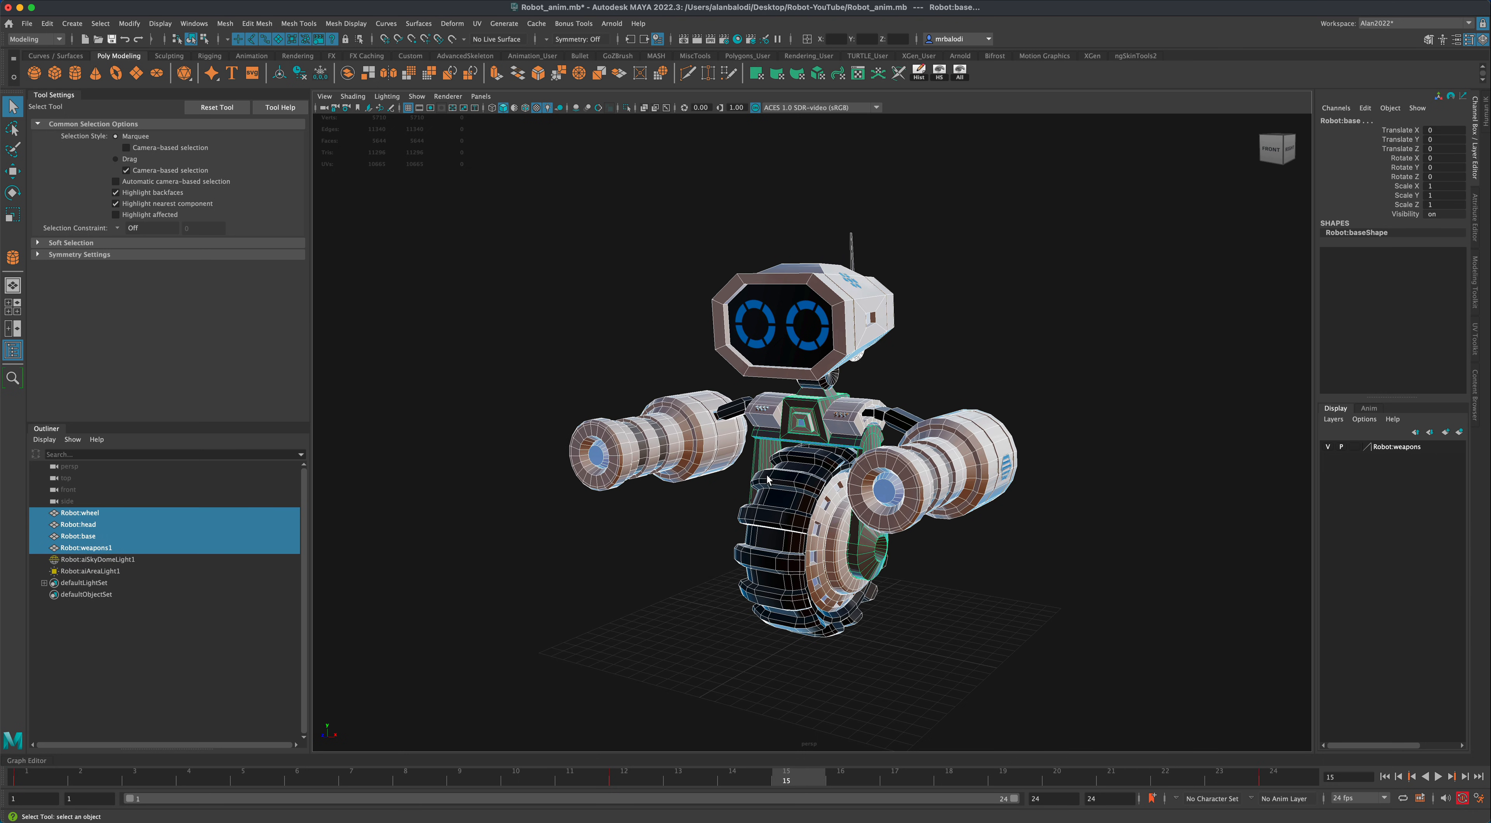
pyautogui.keyDown('alt'); pyautogui.moveTo(704, 509); pyautogui.dragTo(675, 489); pyautogui.keyUp('alt')
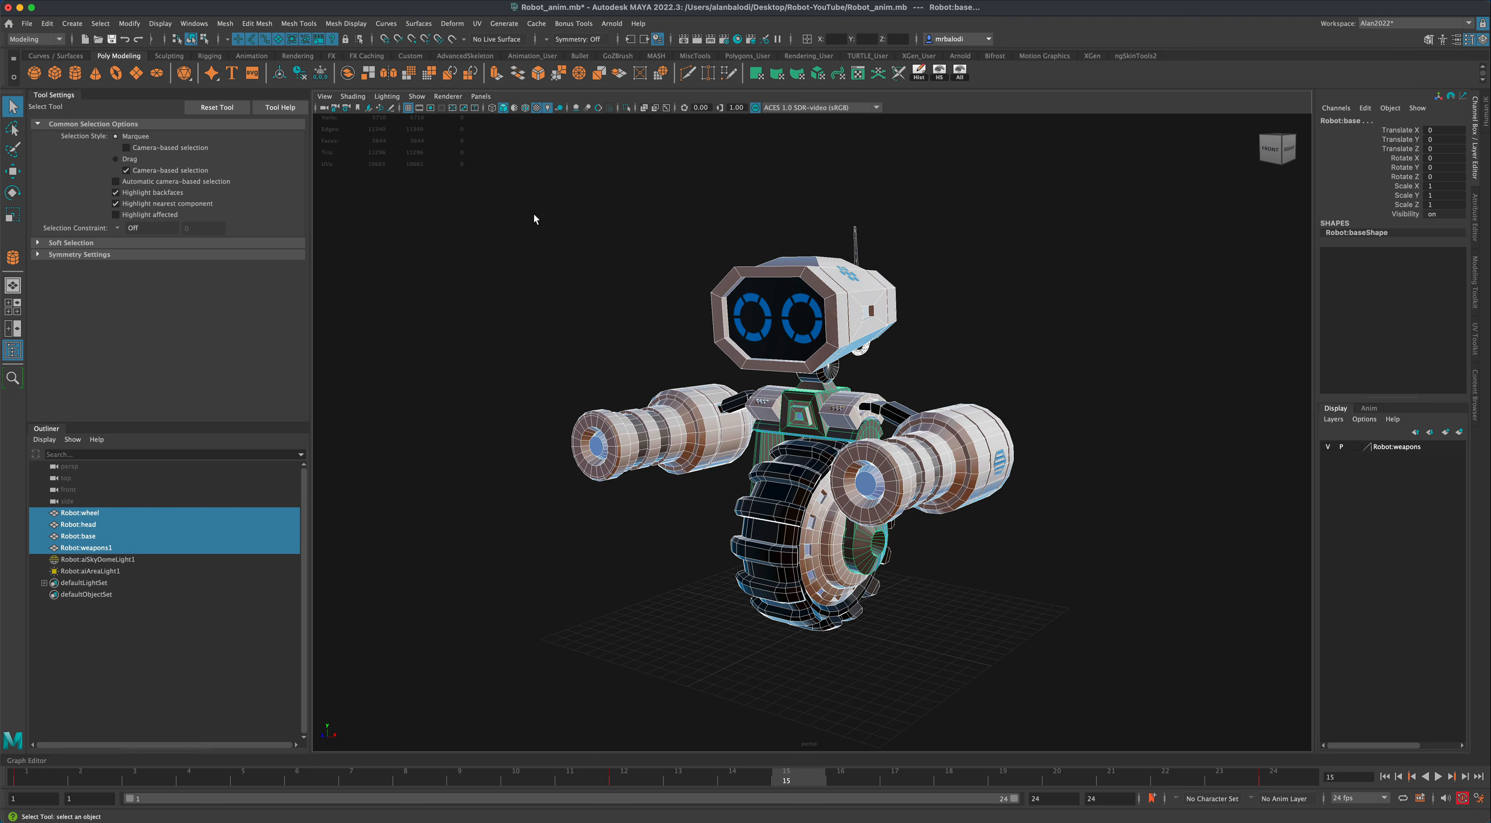
pyautogui.click(559, 236)
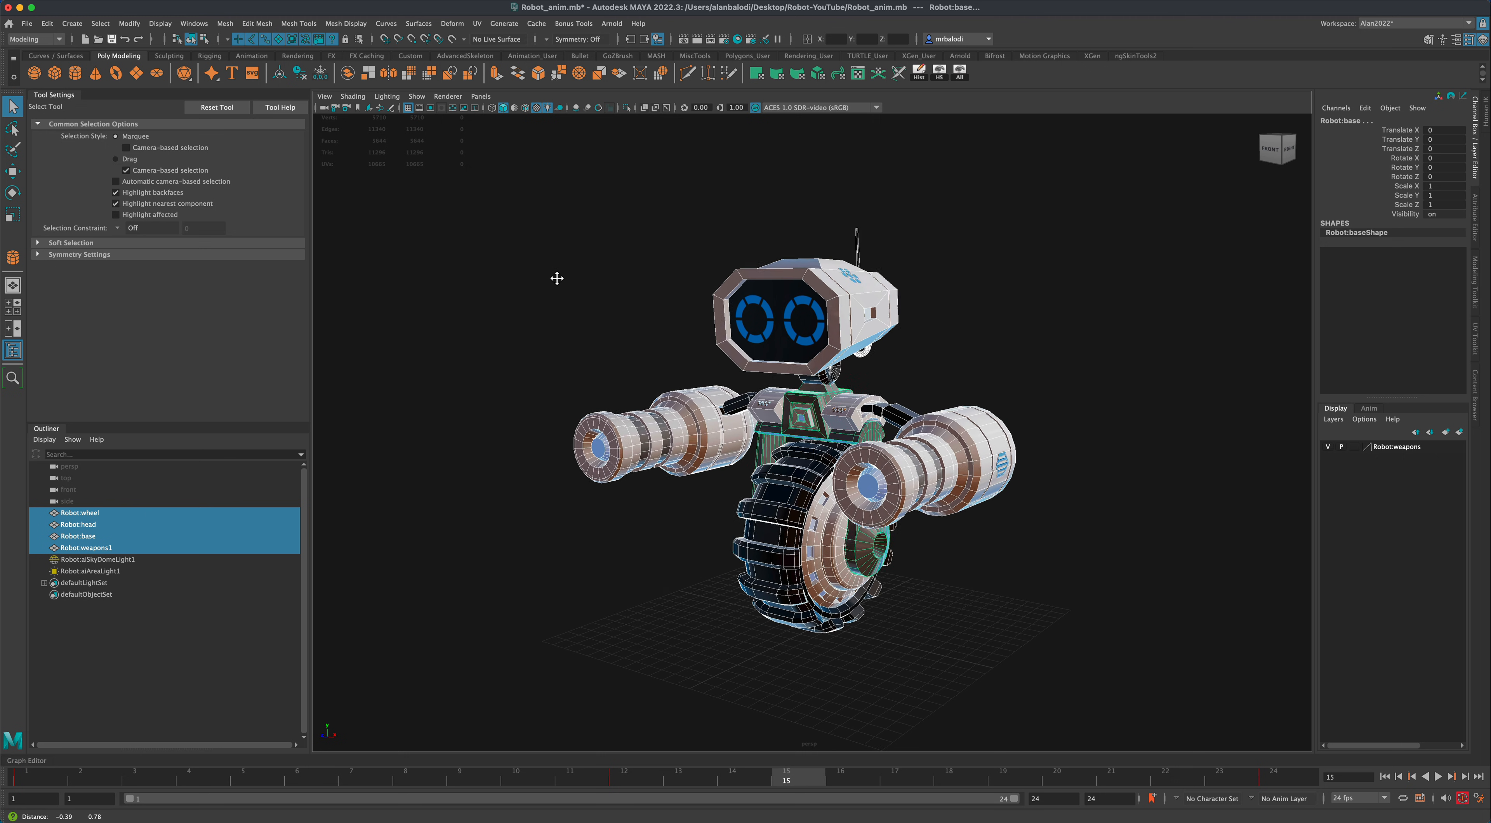
pyautogui.click(74, 513)
pyautogui.keyDown('shift'); pyautogui.click(74, 546); pyautogui.keyUp('shift')
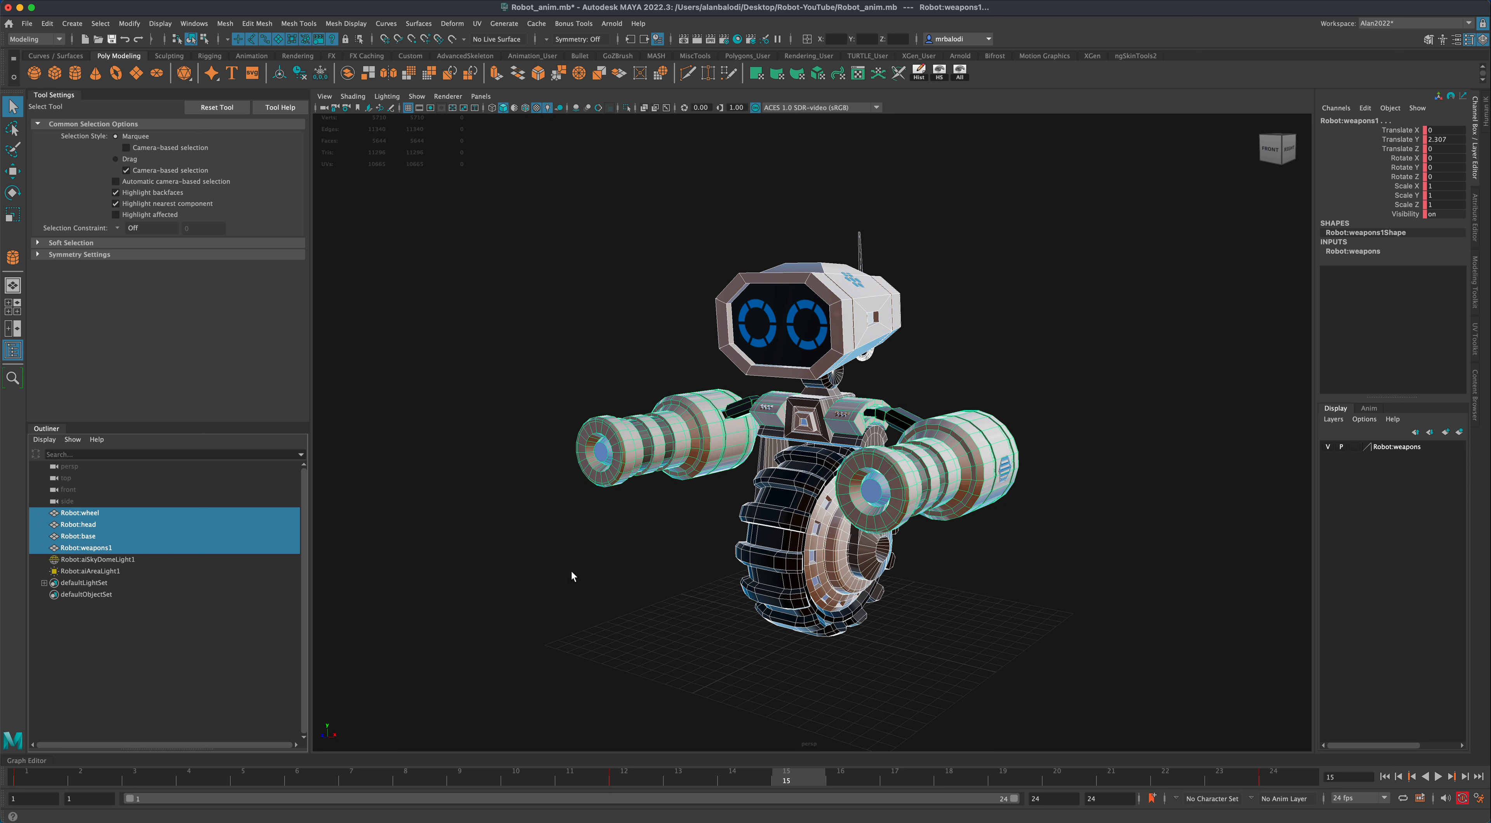
pyautogui.keyDown('alt'); pyautogui.moveTo(577, 582); pyautogui.dragTo(602, 575); pyautogui.keyUp('alt')
pyautogui.keyDown('alt'); pyautogui.moveTo(602, 575); pyautogui.dragTo(598, 578, button='middle'); pyautogui.keyUp('alt')
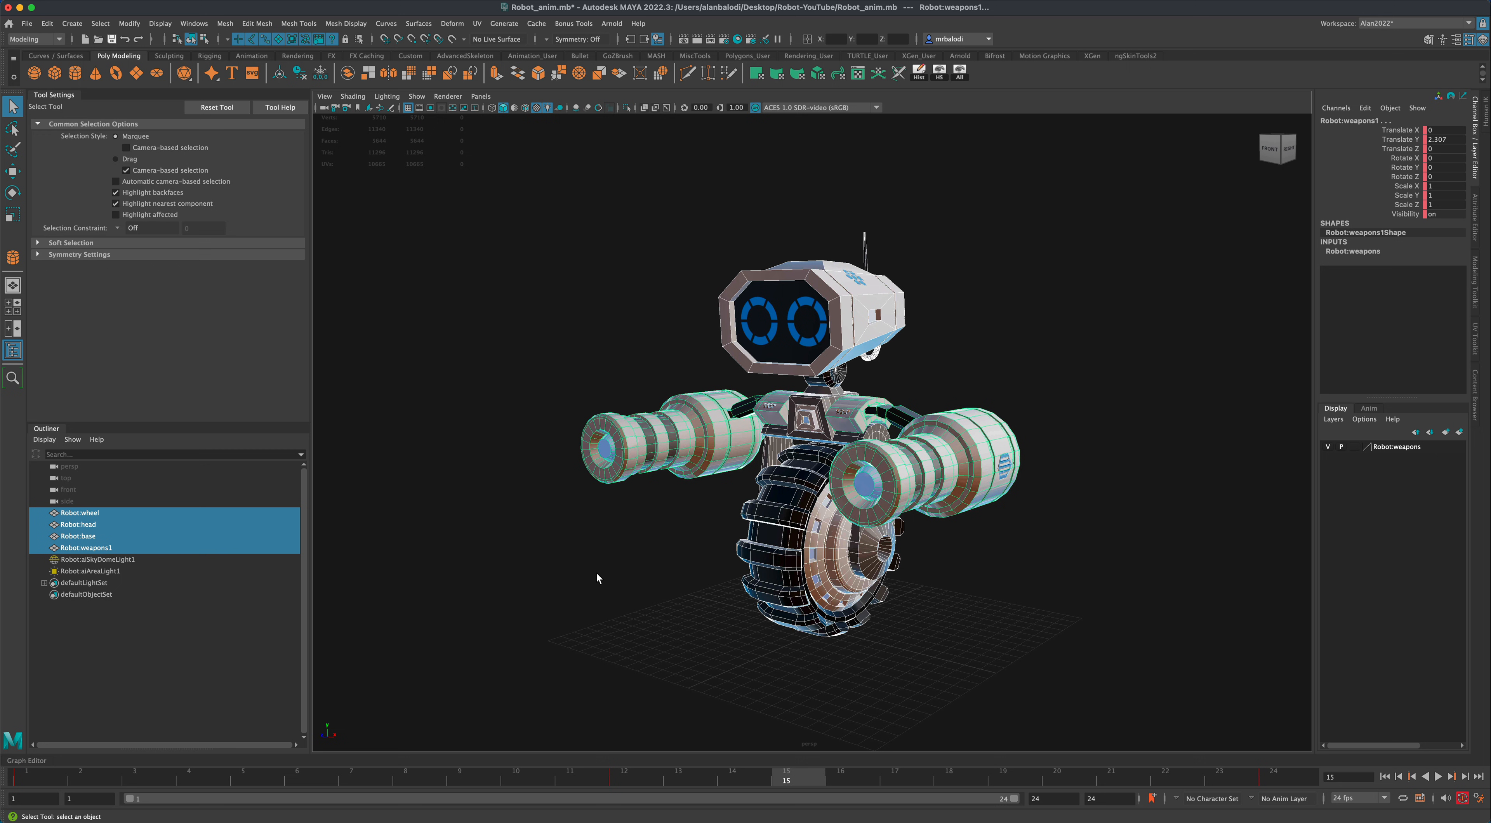
pyautogui.hotkey('ctrl', 'g')
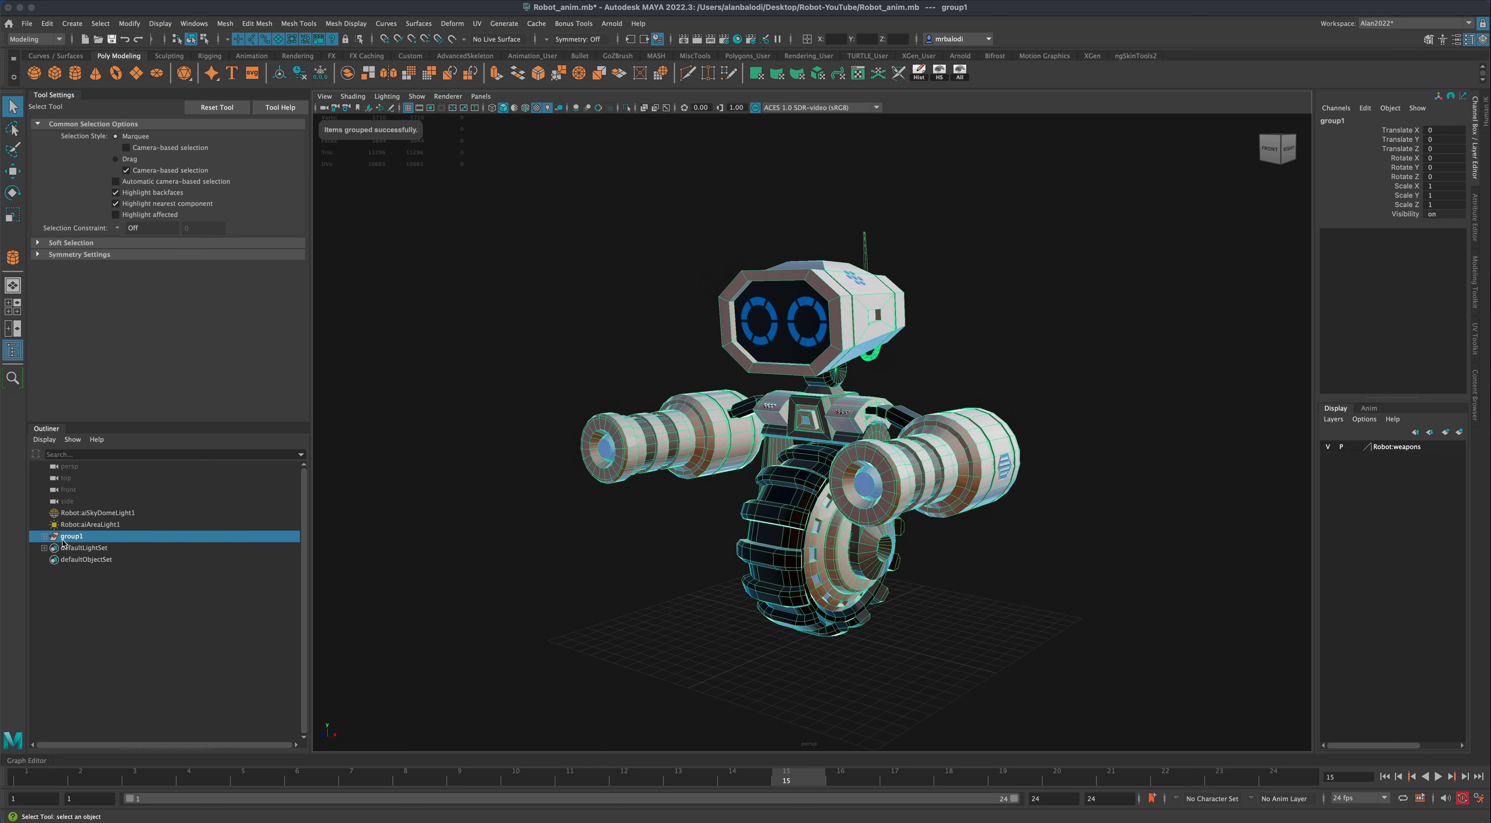
# - Rename the new group as robot and deselect it
pyautogui.doubleClick(71, 537)
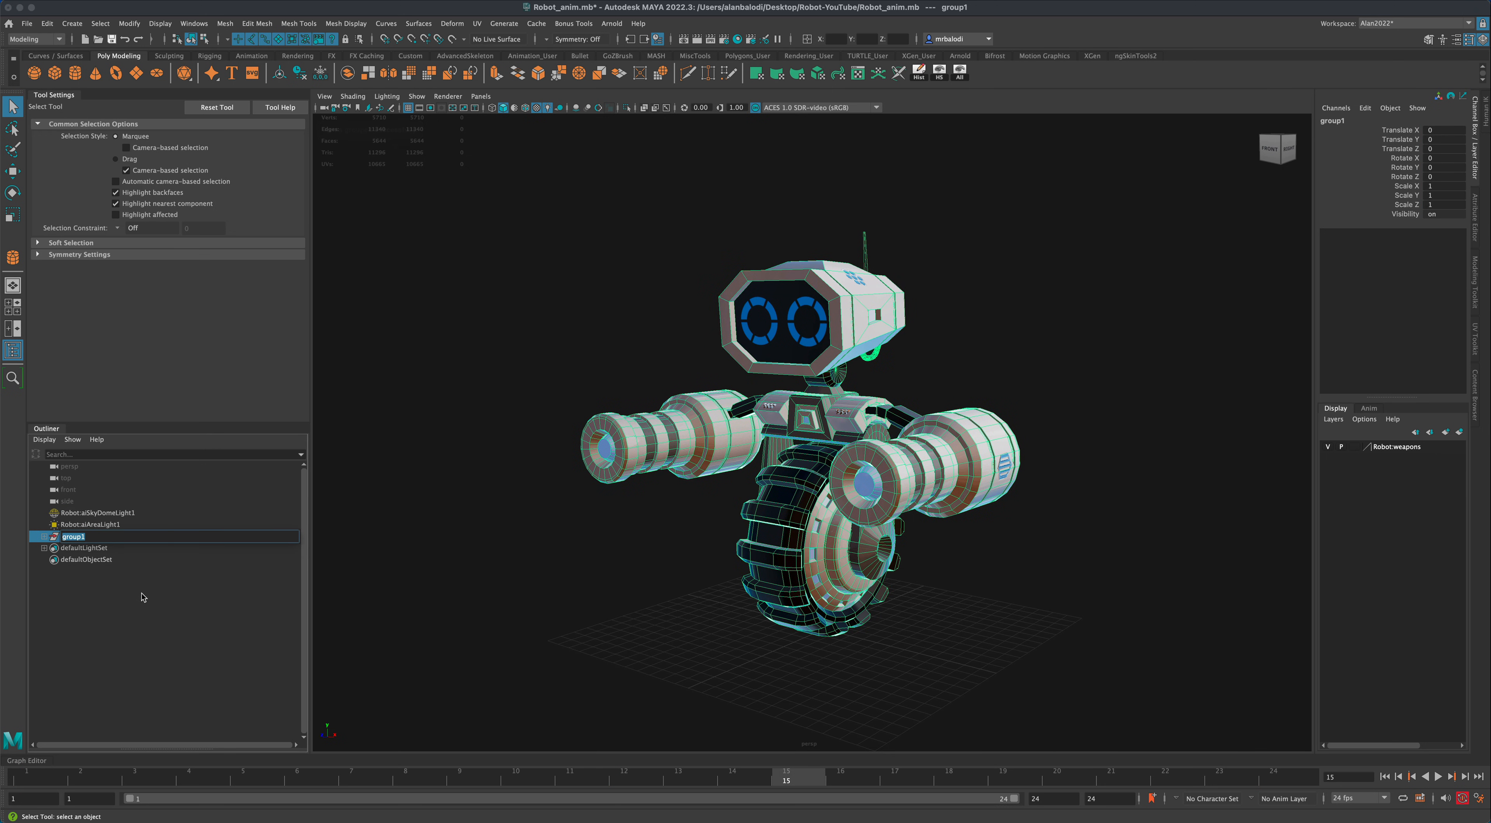
pyautogui.write('robot')
pyautogui.press('Return')
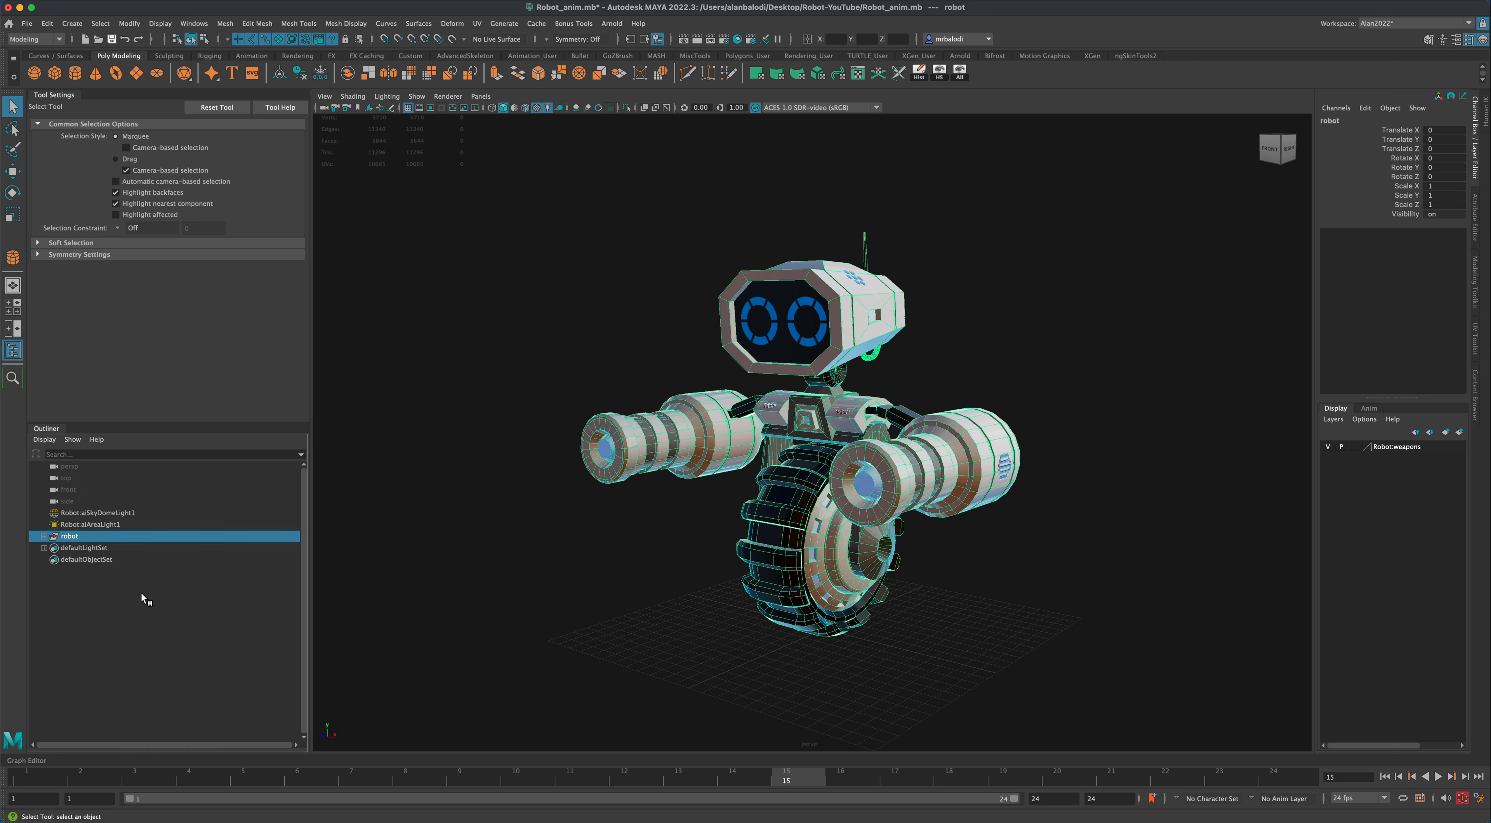
pyautogui.click(431, 493)
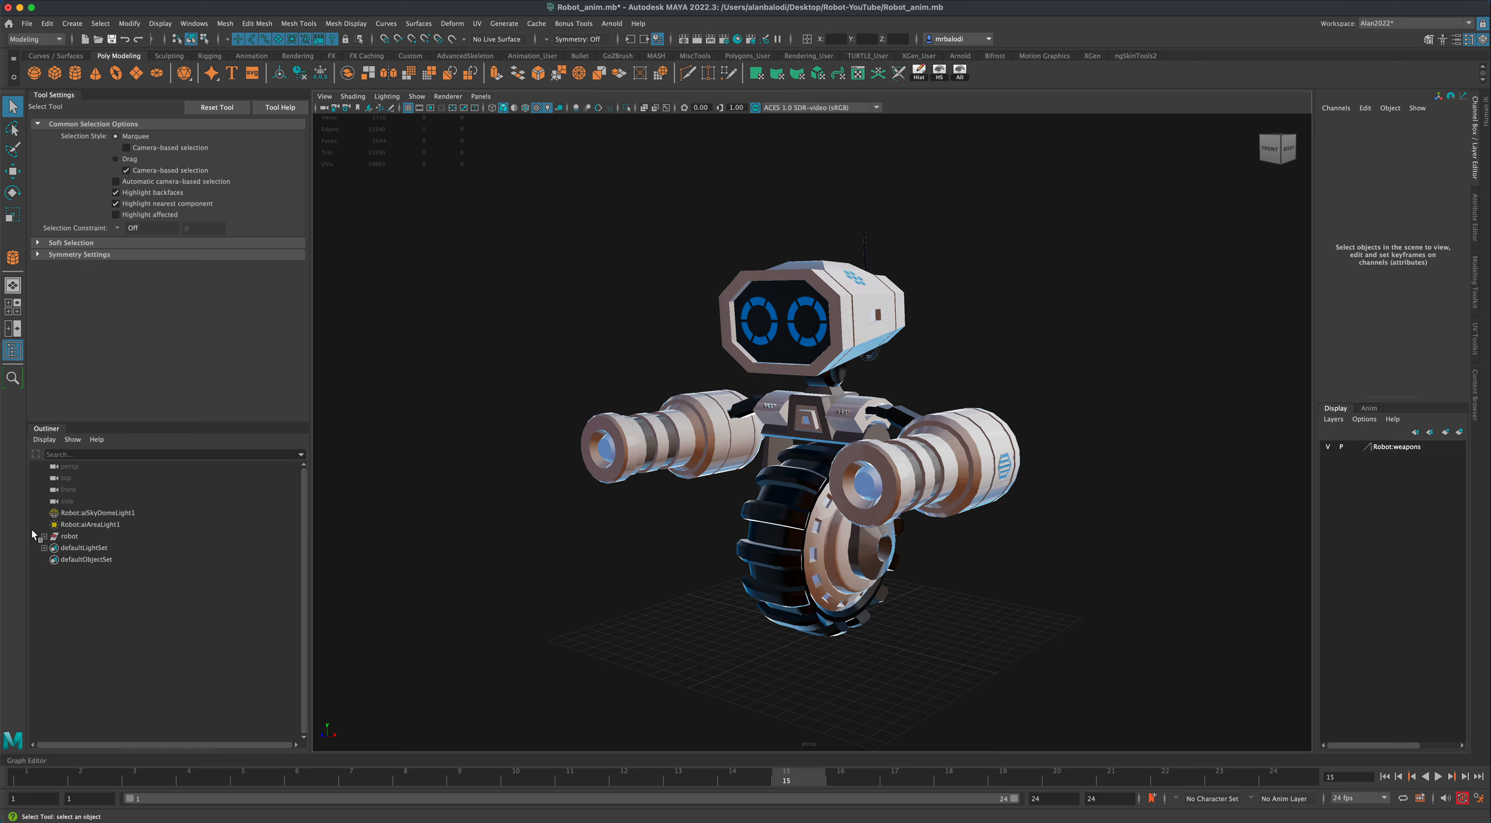
# - Select the robot group and set keyframes on its transform channels at frames 1 and 24
pyautogui.click(70, 536)
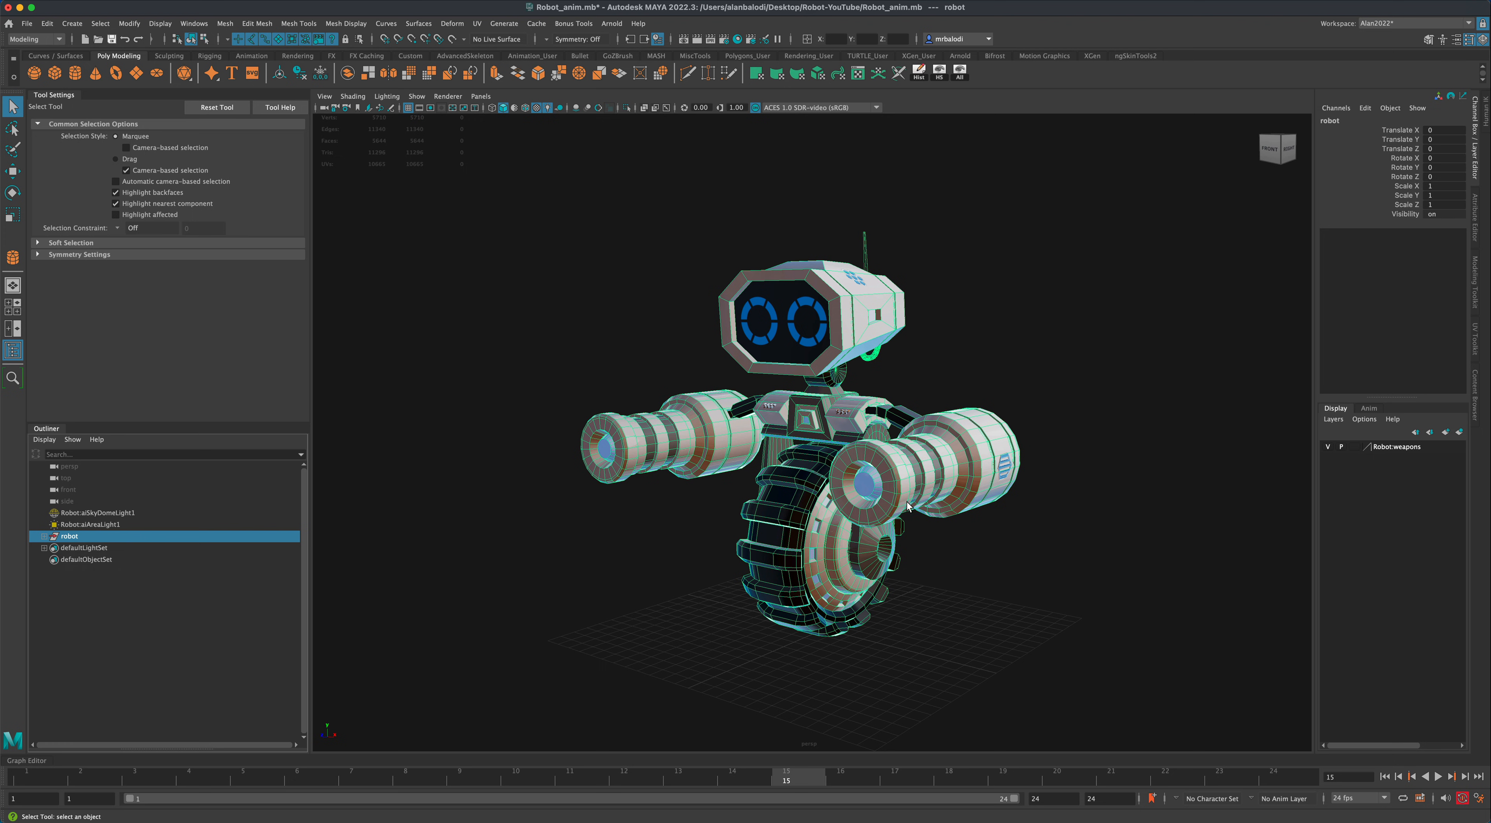
pyautogui.moveTo(992, 566)
pyautogui.keyDown('alt'); pyautogui.mouseDown()
pyautogui.moveTo(1008, 570)
pyautogui.moveTo(989, 579)
pyautogui.mouseUp(); pyautogui.keyUp('alt')
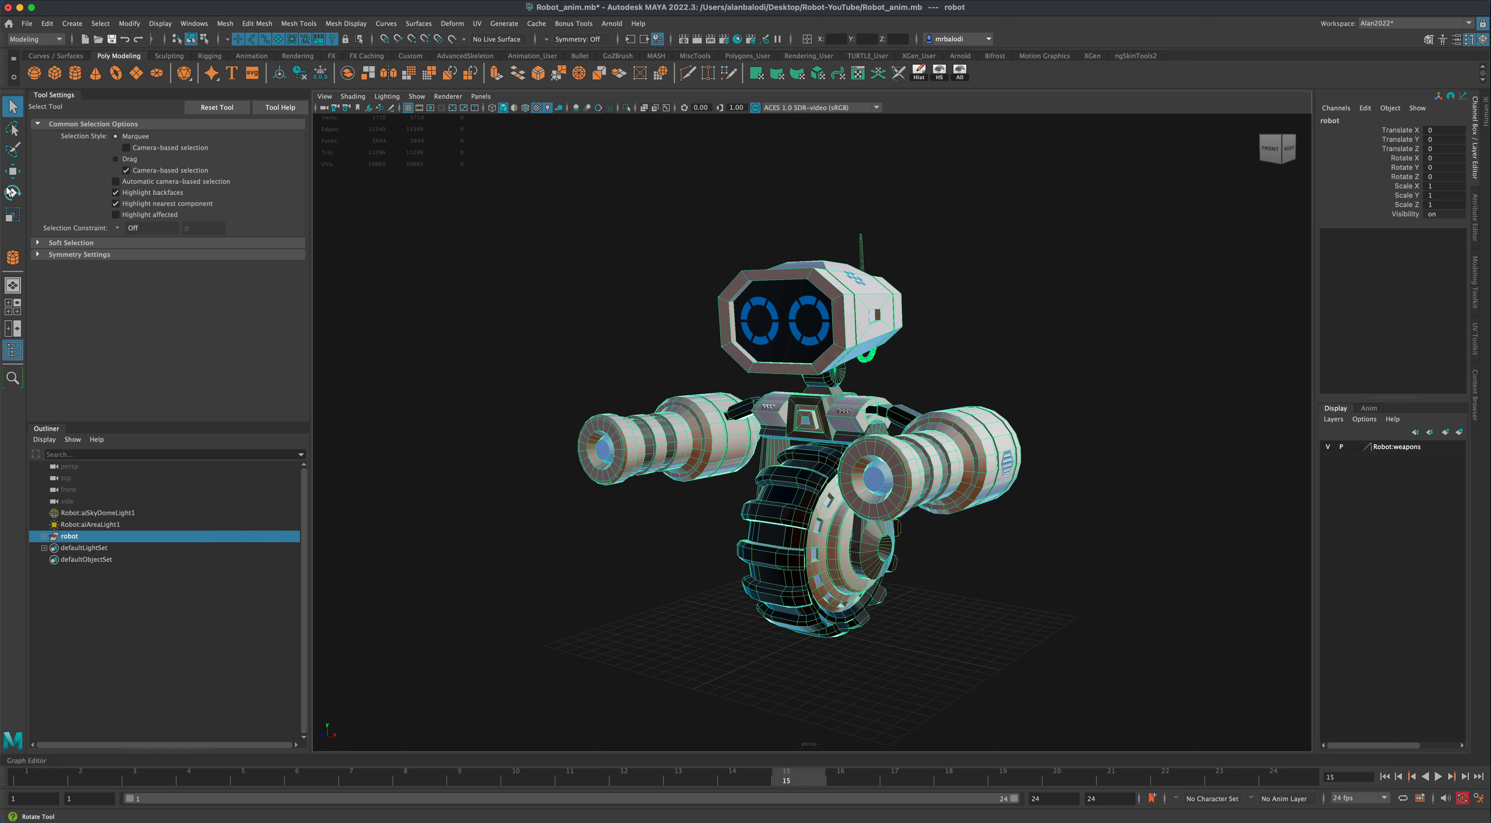
pyautogui.click(12, 172)
pyautogui.hotkey('alt', 'v')
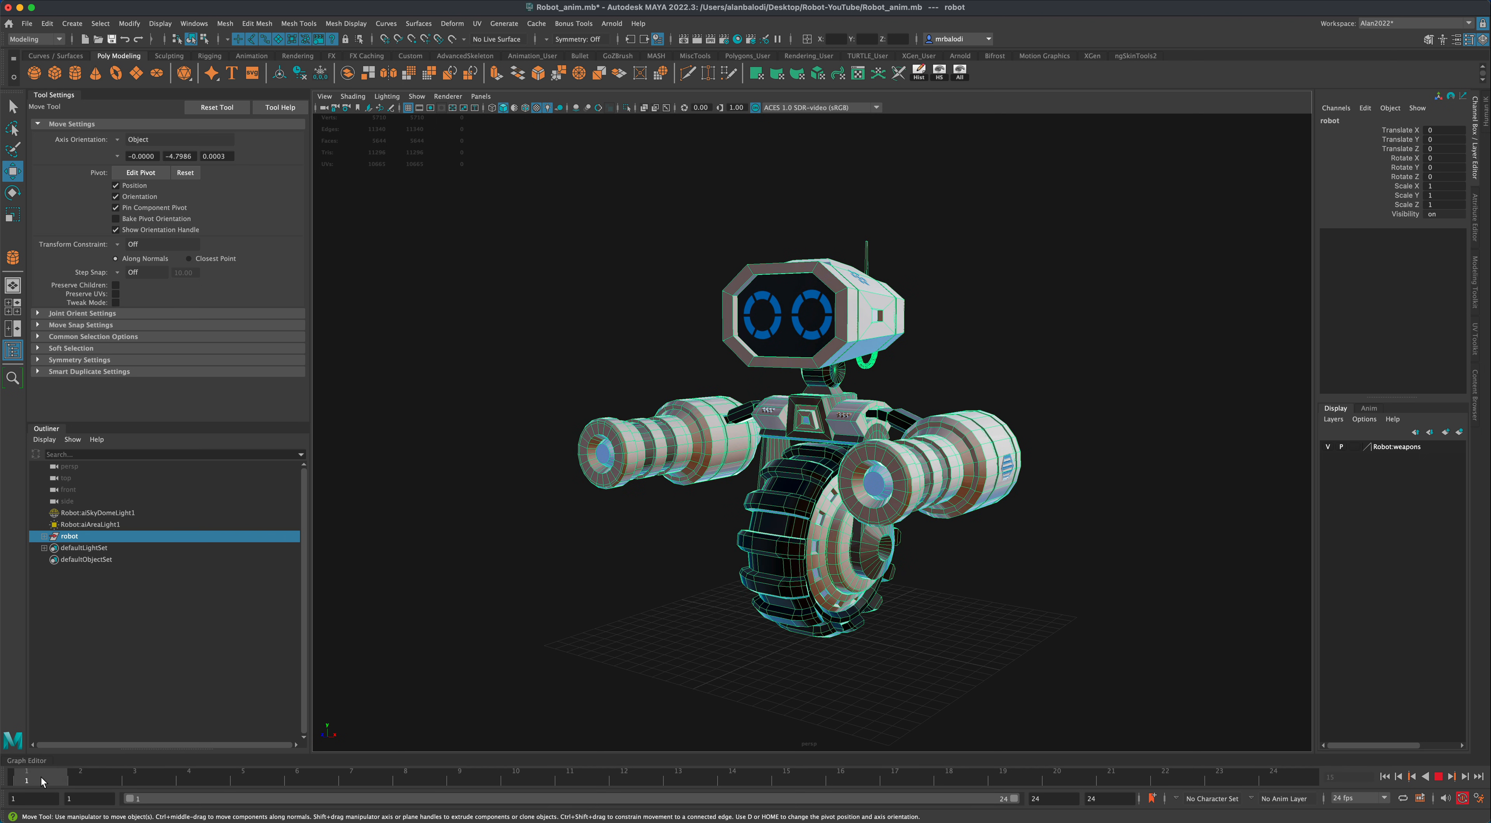
pyautogui.hotkey('alt', 'v')
pyautogui.press('s')
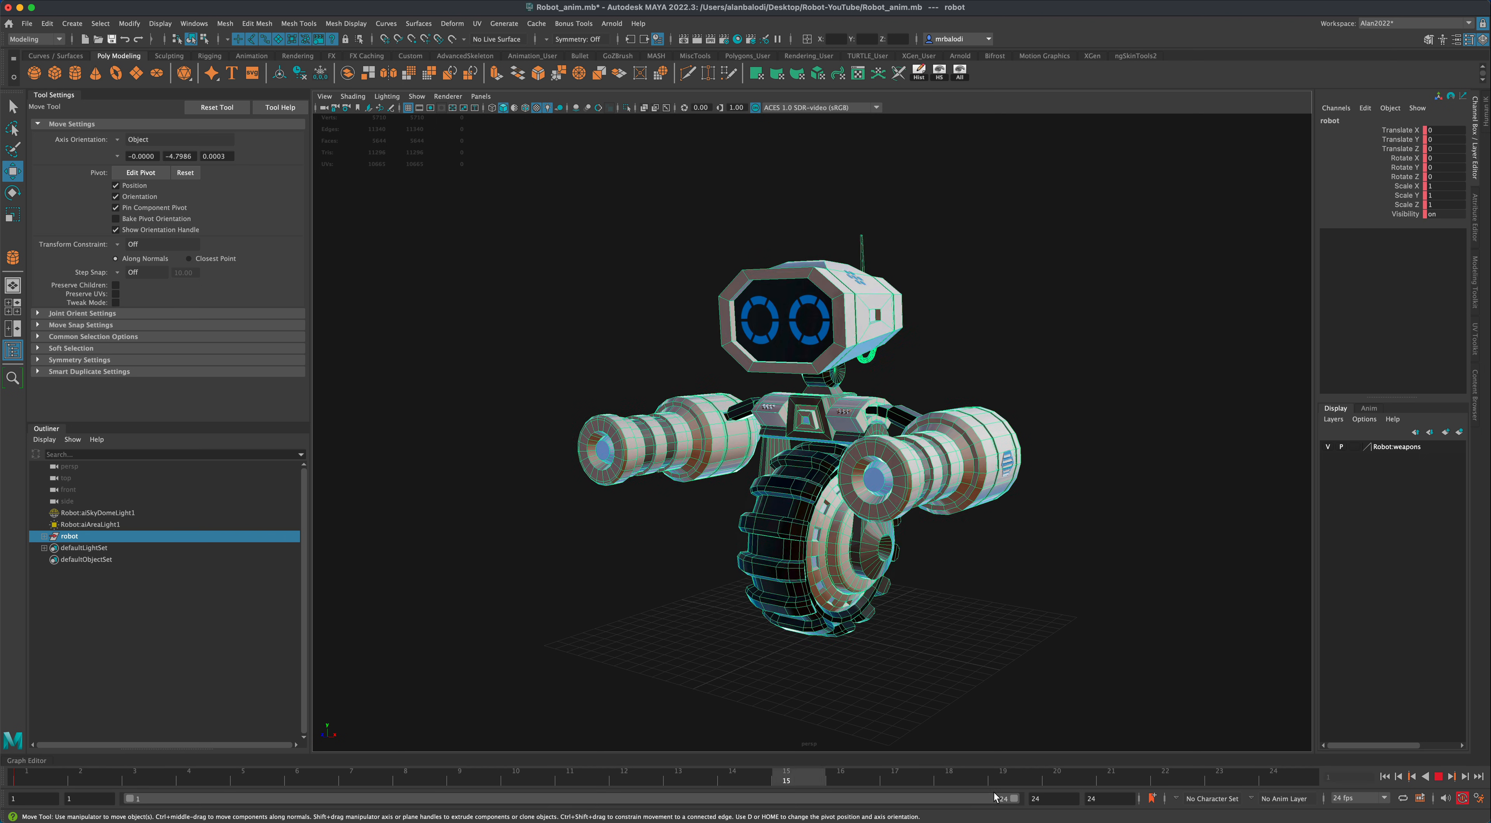
pyautogui.click(1295, 782)
pyautogui.press('s')
# - Key the robot group at frame 12 and raise it to a Translate Y of about 3.7
pyautogui.moveTo(689, 782); pyautogui.dragTo(623, 784)
pyautogui.press('s')
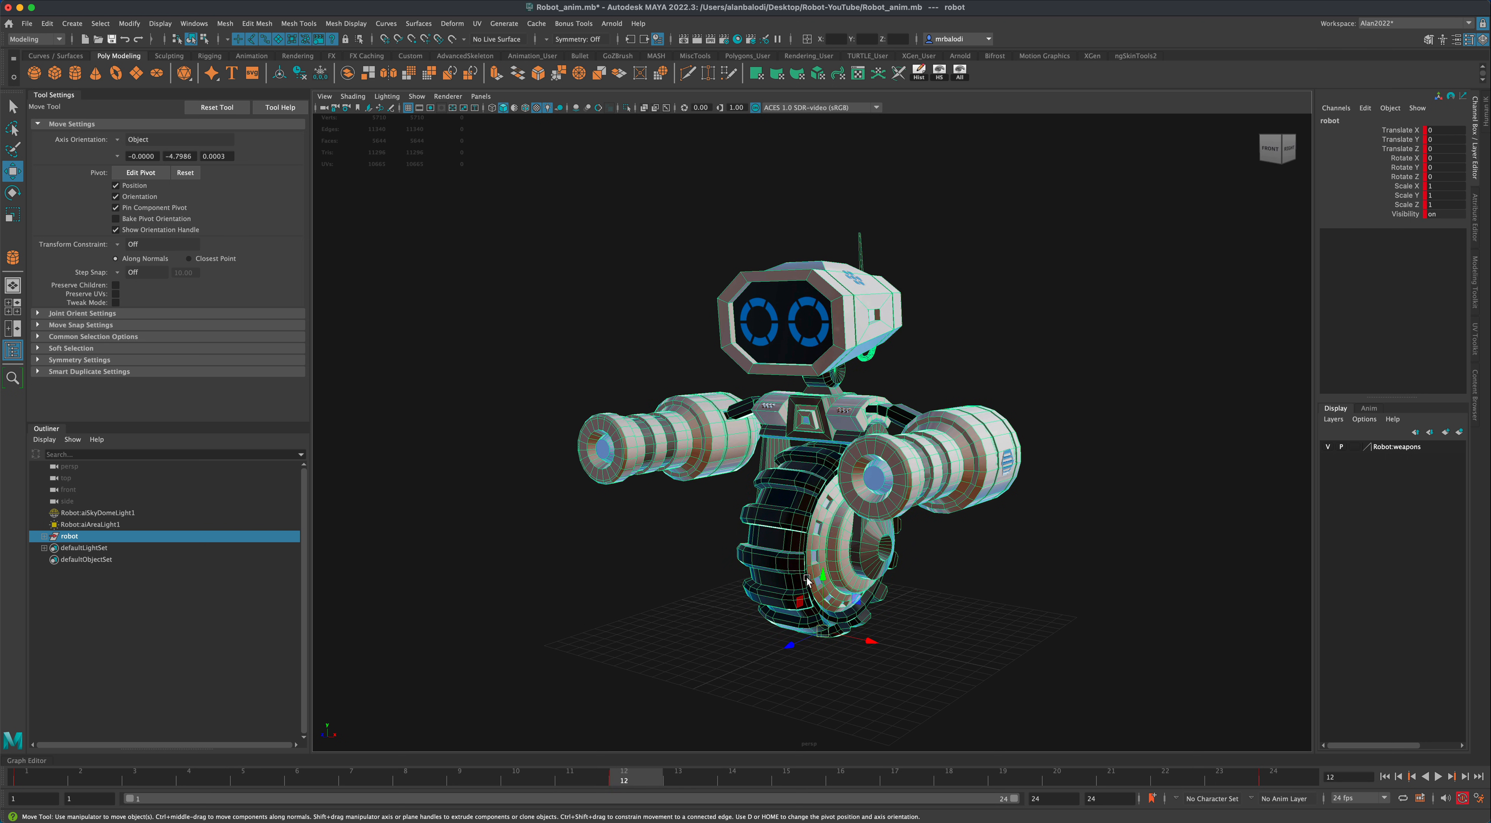
pyautogui.moveTo(822, 578); pyautogui.dragTo(823, 572)
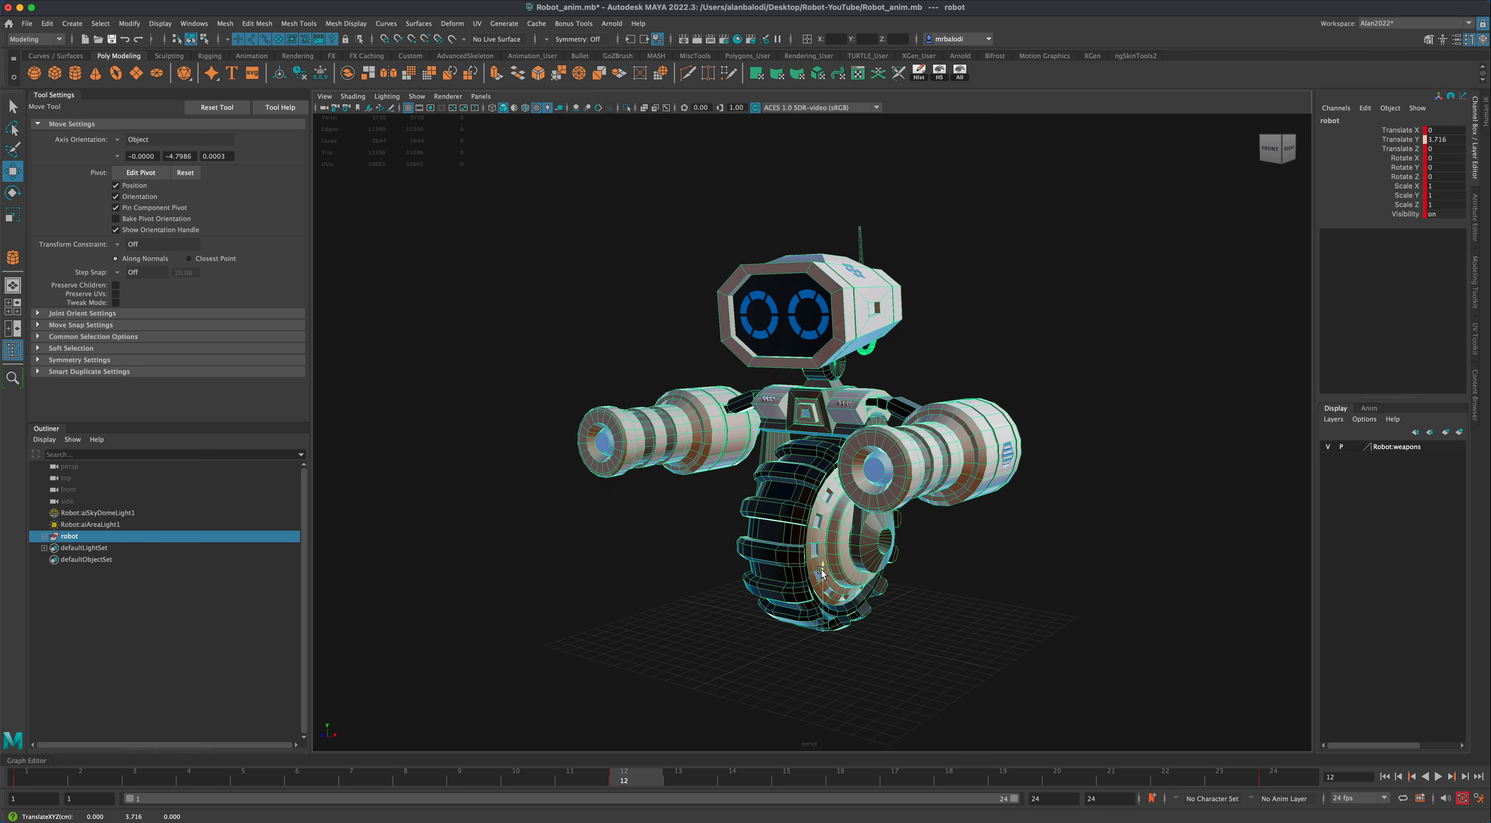
pyautogui.click(952, 639)
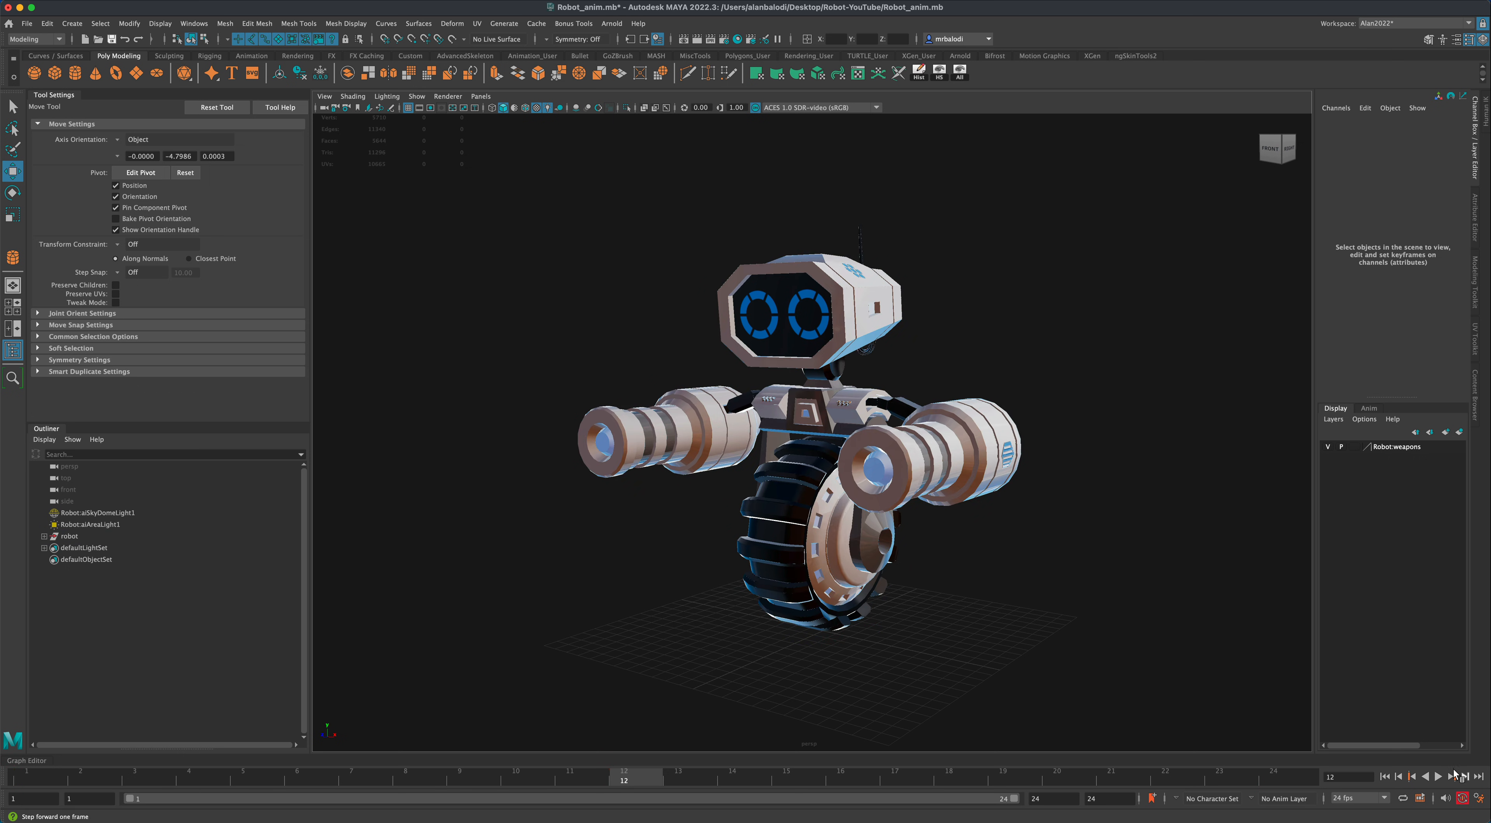
# - Play back the full robot animation, view it from several angles, and stop the playback
pyautogui.click(1438, 777)
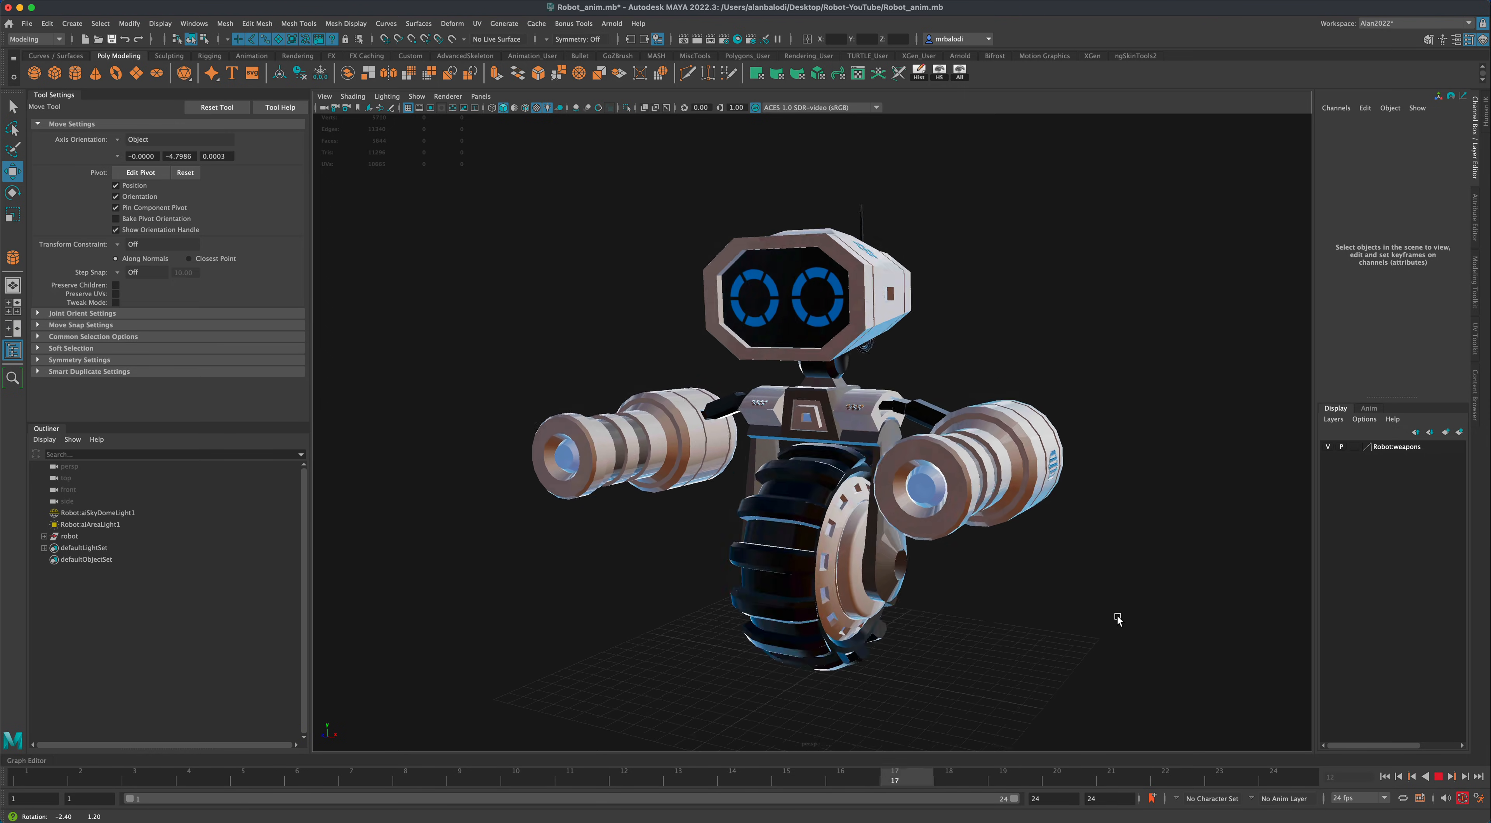
pyautogui.keyDown('alt'); pyautogui.moveTo(1135, 621); pyautogui.dragTo(1088, 613); pyautogui.keyUp('alt')
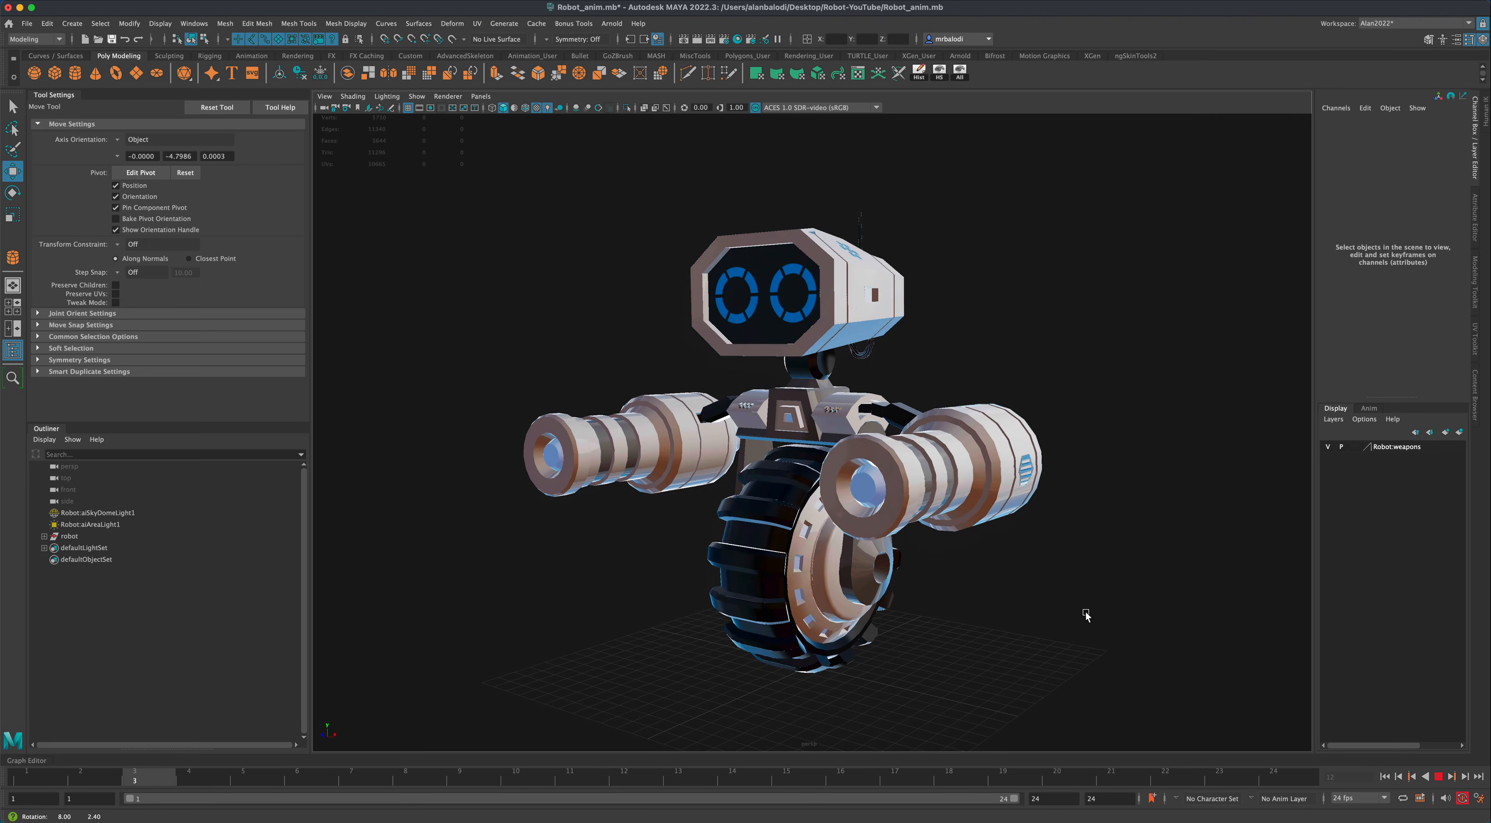
pyautogui.keyDown('alt'); pyautogui.moveTo(1082, 616); pyautogui.dragTo(1081, 622, button='middle'); pyautogui.keyUp('alt')
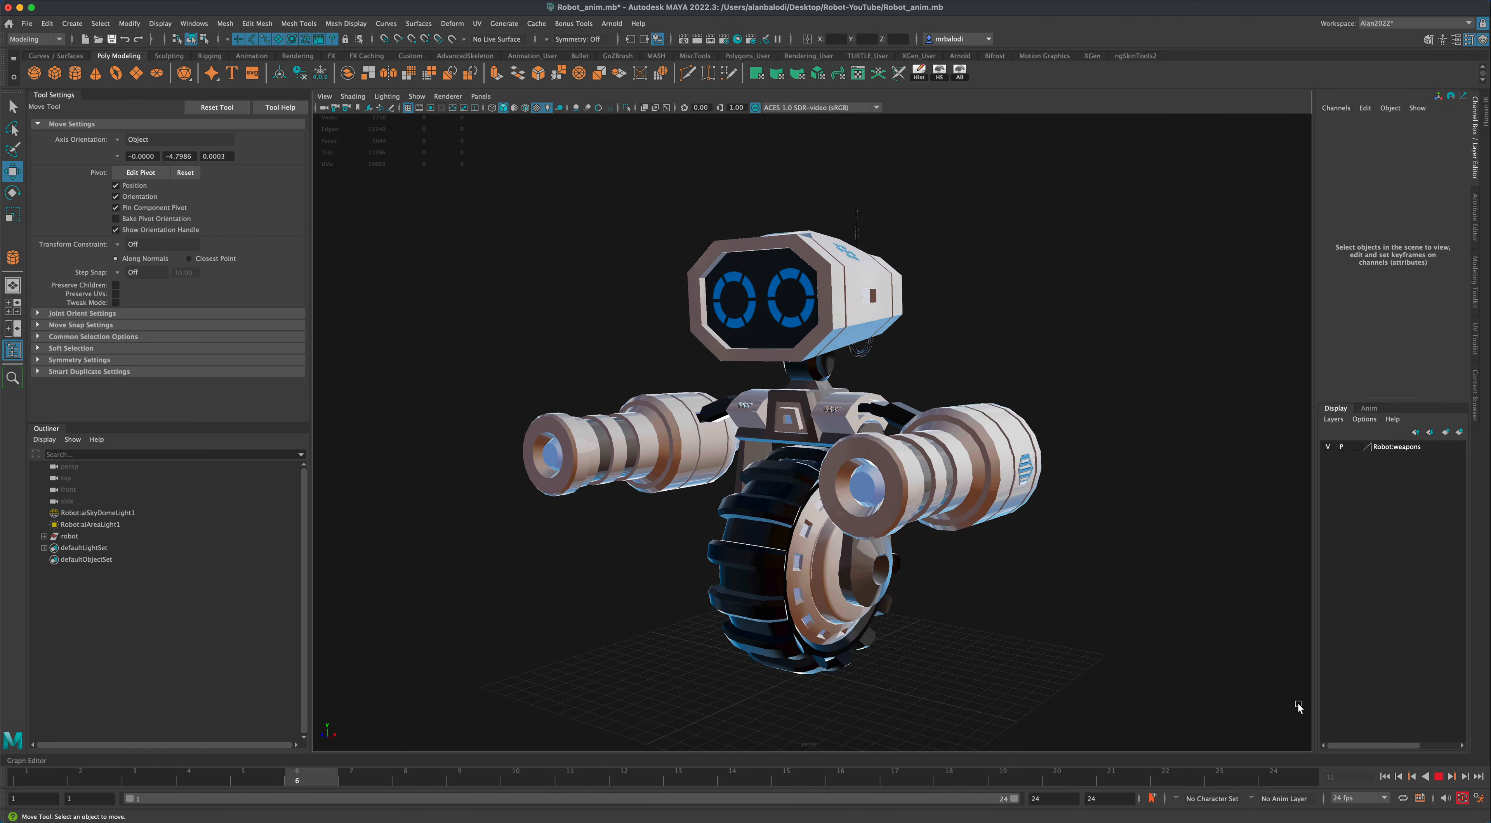
pyautogui.click(1439, 777)
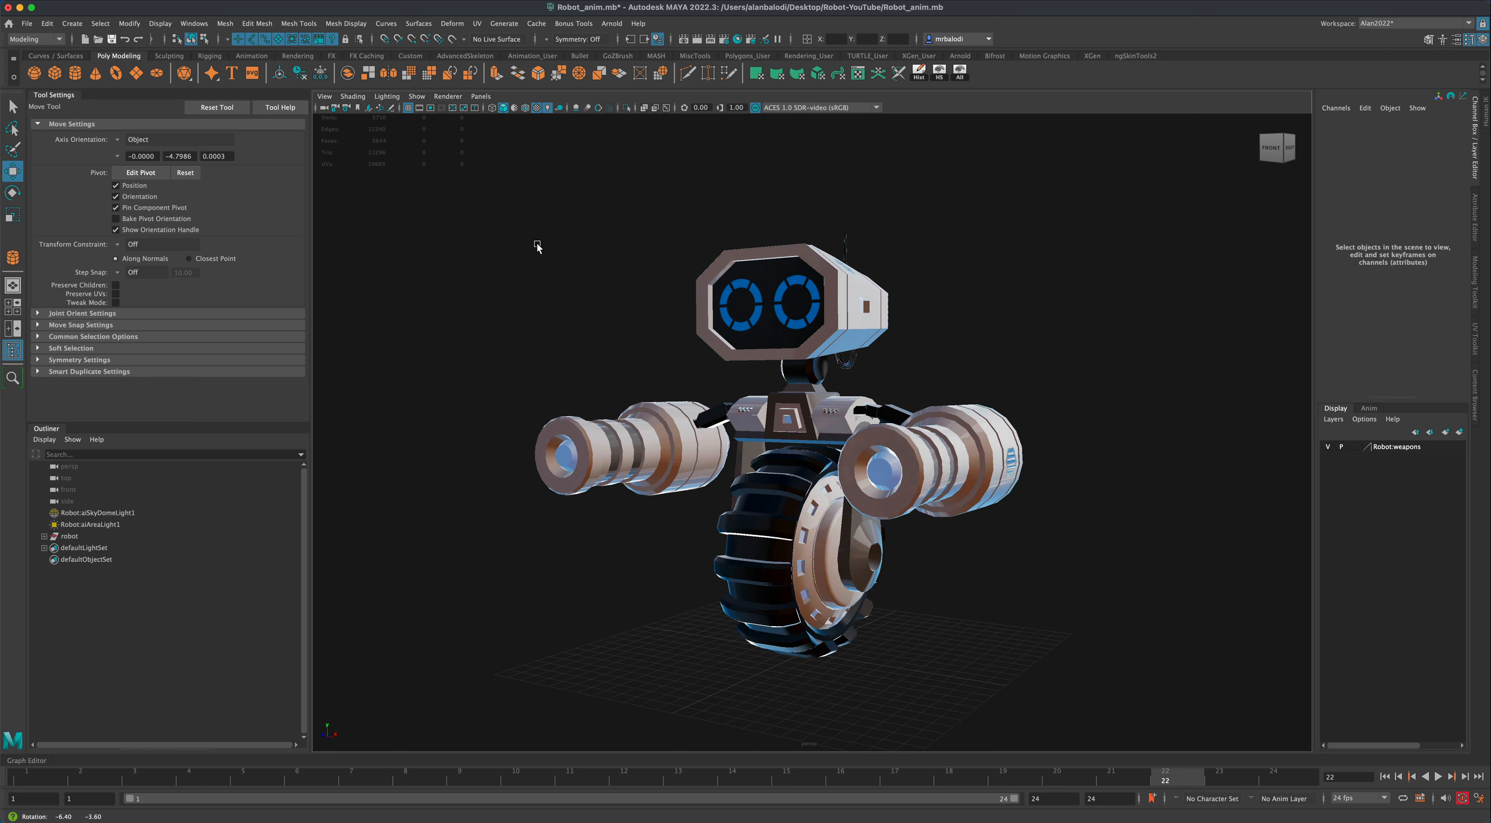
pyautogui.moveTo(497, 181); pyautogui.dragTo(1052, 658)
pyautogui.click(1067, 628)
pyautogui.keyDown('alt'); pyautogui.moveTo(626, 360); pyautogui.dragTo(652, 317); pyautogui.keyUp('alt')
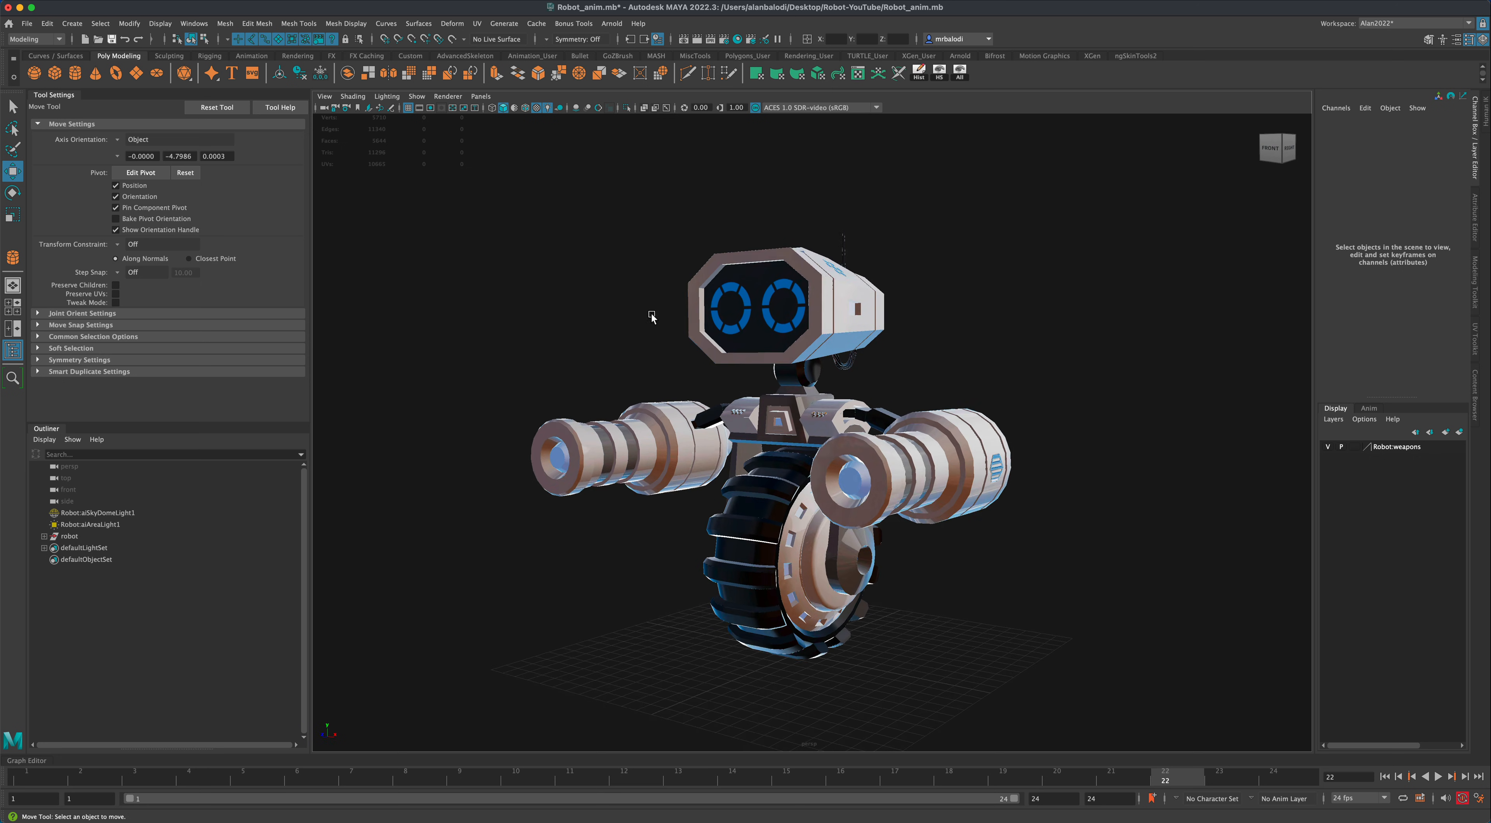
pyautogui.moveTo(500, 215); pyautogui.dragTo(1082, 686)
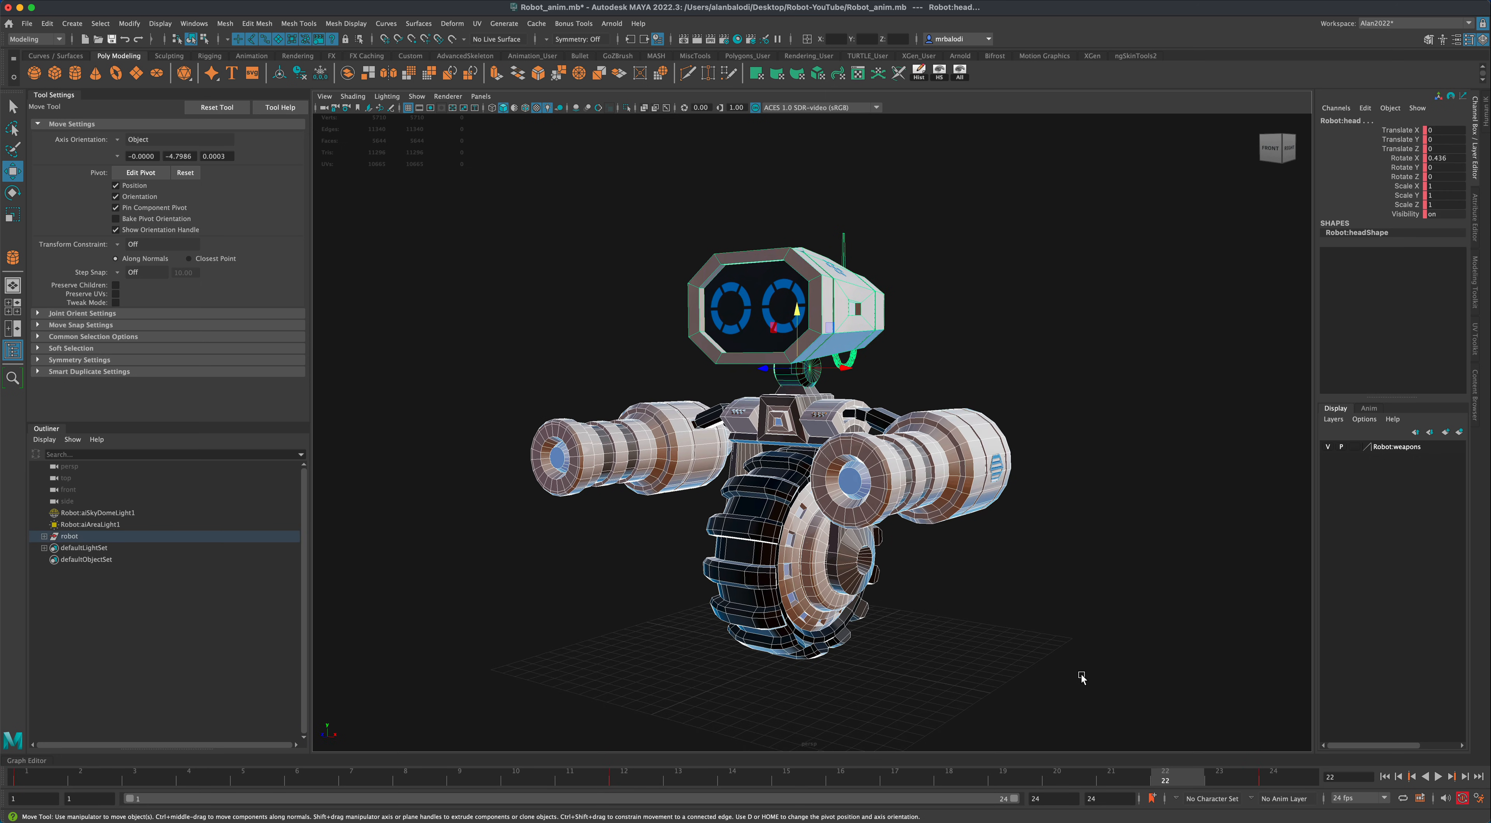
pyautogui.click(1079, 637)
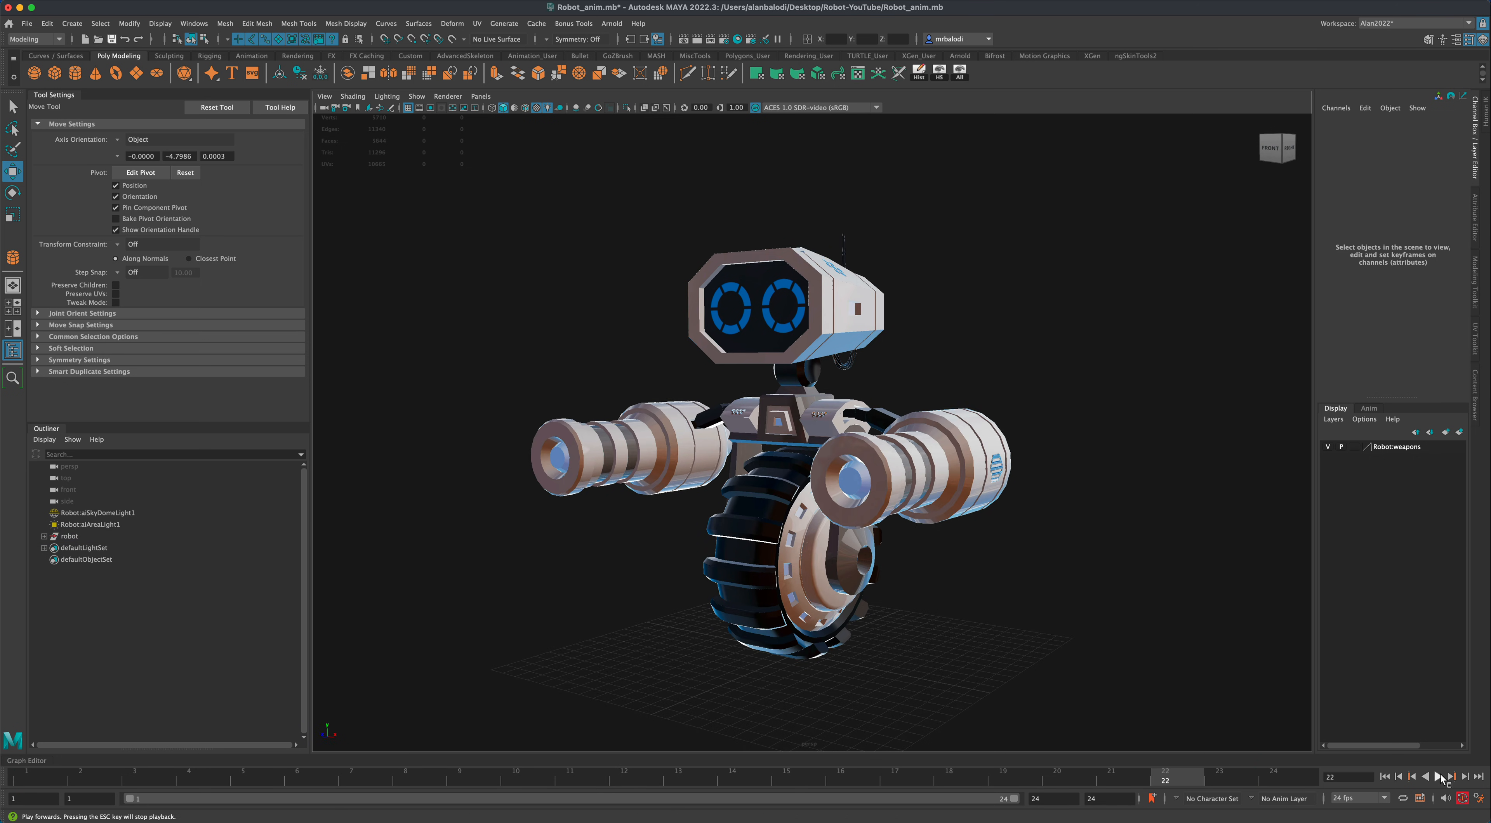
# - Play the animation again briefly, stop it, and return to the first frame of the playback range
pyautogui.click(1439, 777)
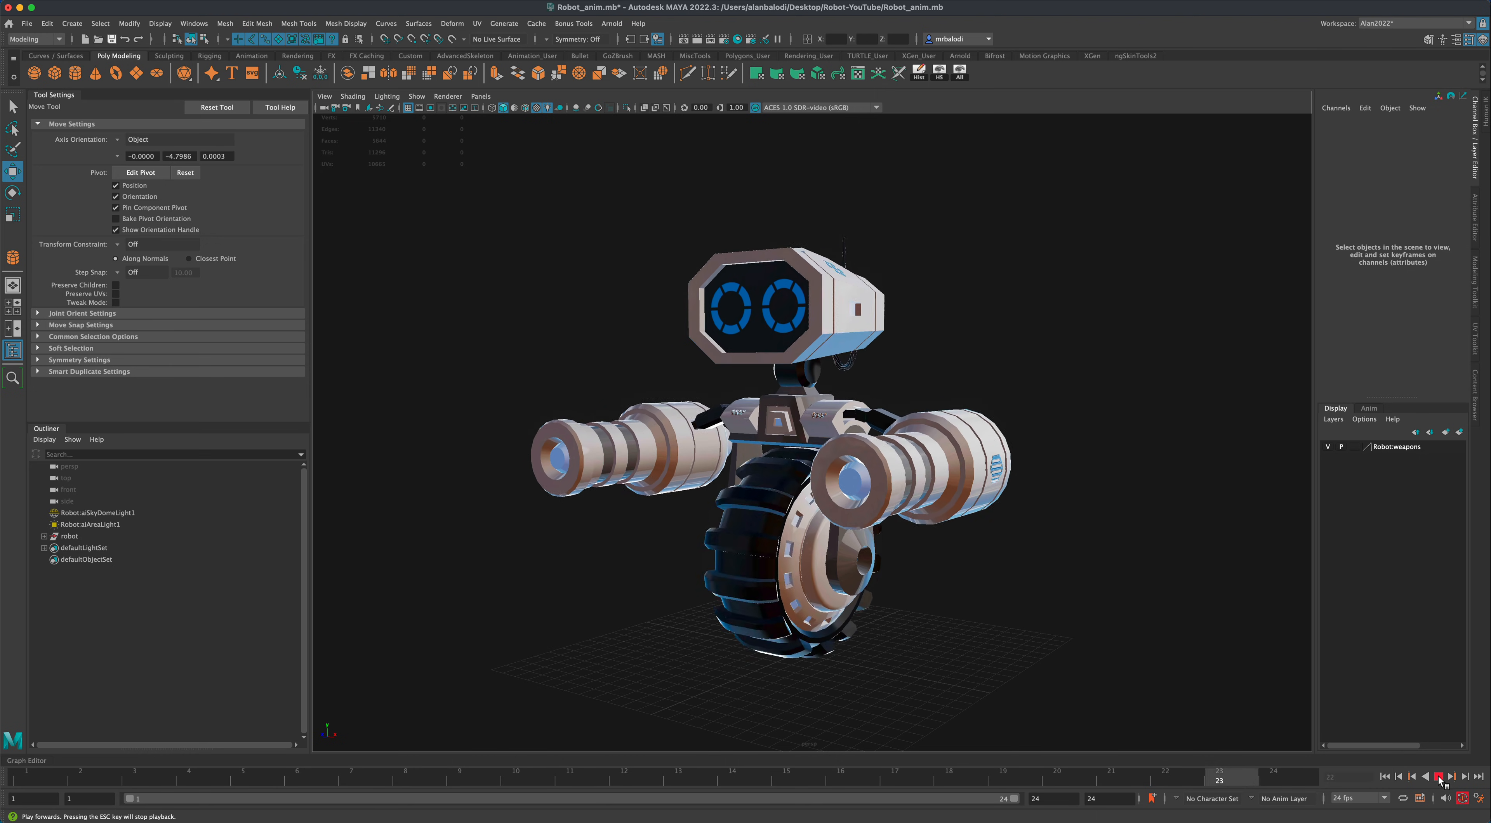
pyautogui.click(1438, 777)
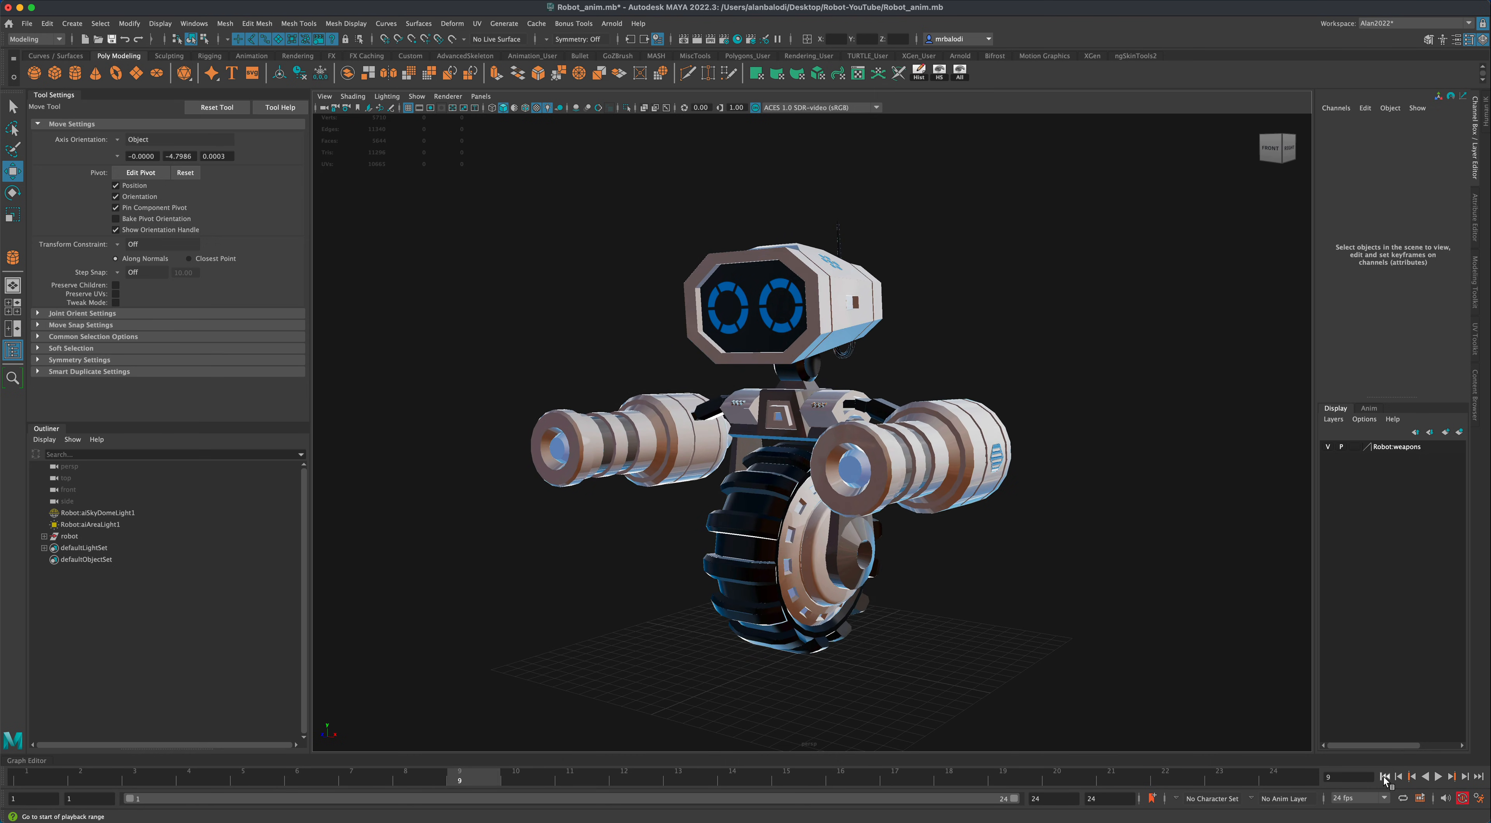
pyautogui.click(1384, 777)
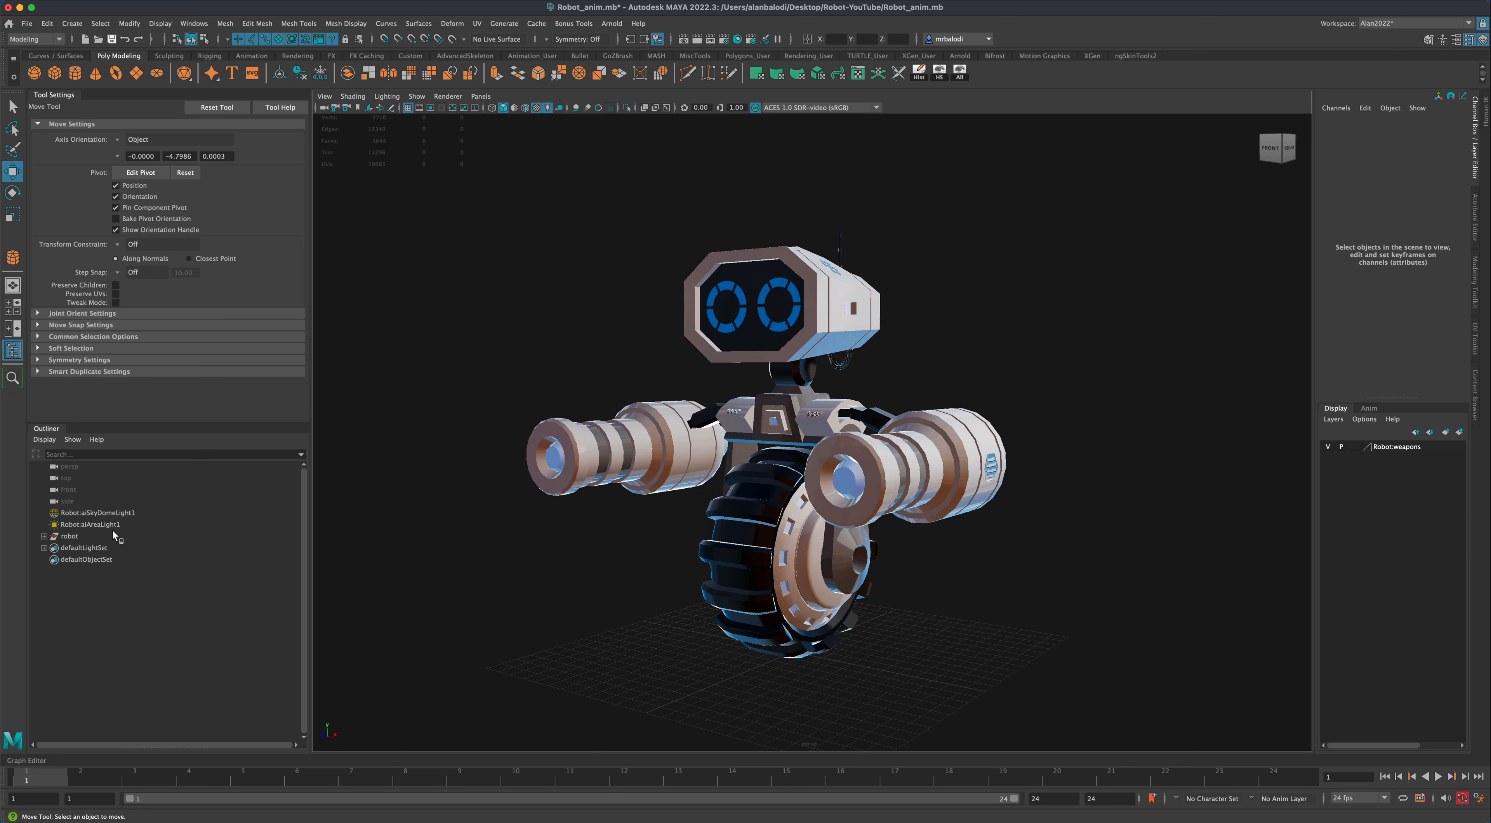
# - Review the Export Selection options for the robot group with FBX export as the file type, and close the dialog without exporting
pyautogui.click(74, 536)
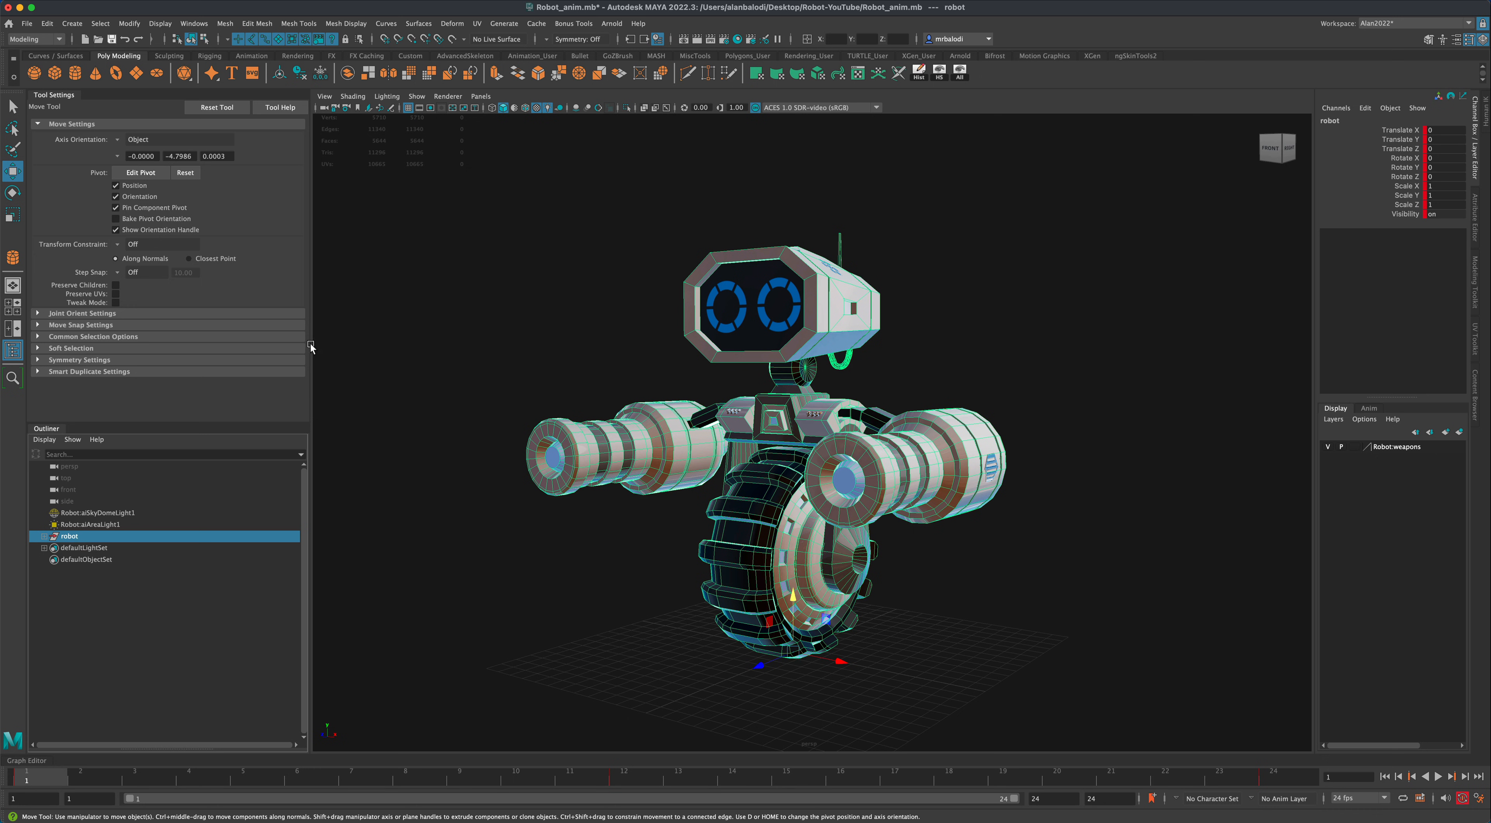
pyautogui.click(26, 23)
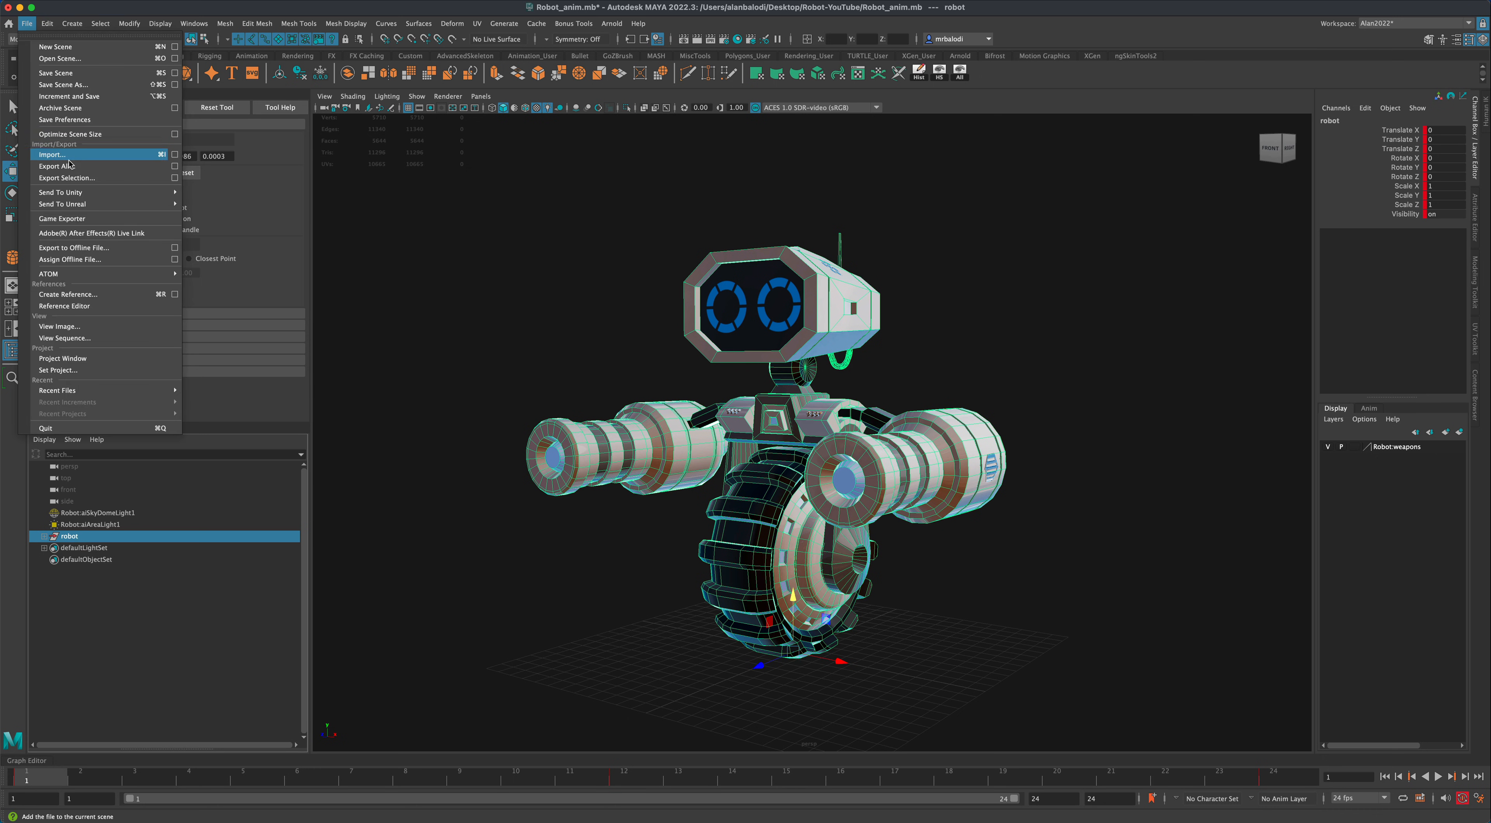
pyautogui.click(81, 179)
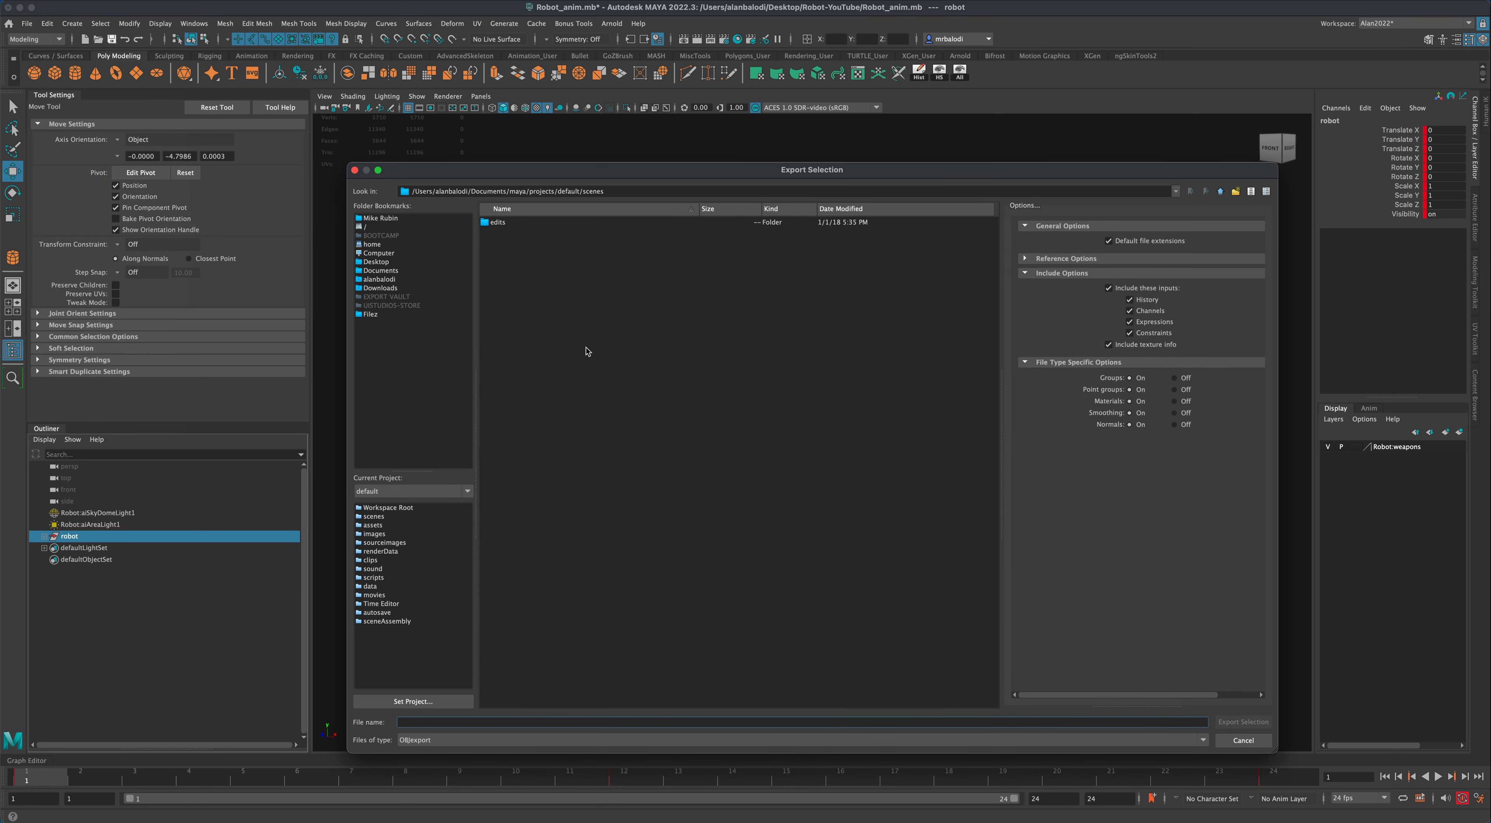
pyautogui.click(421, 741)
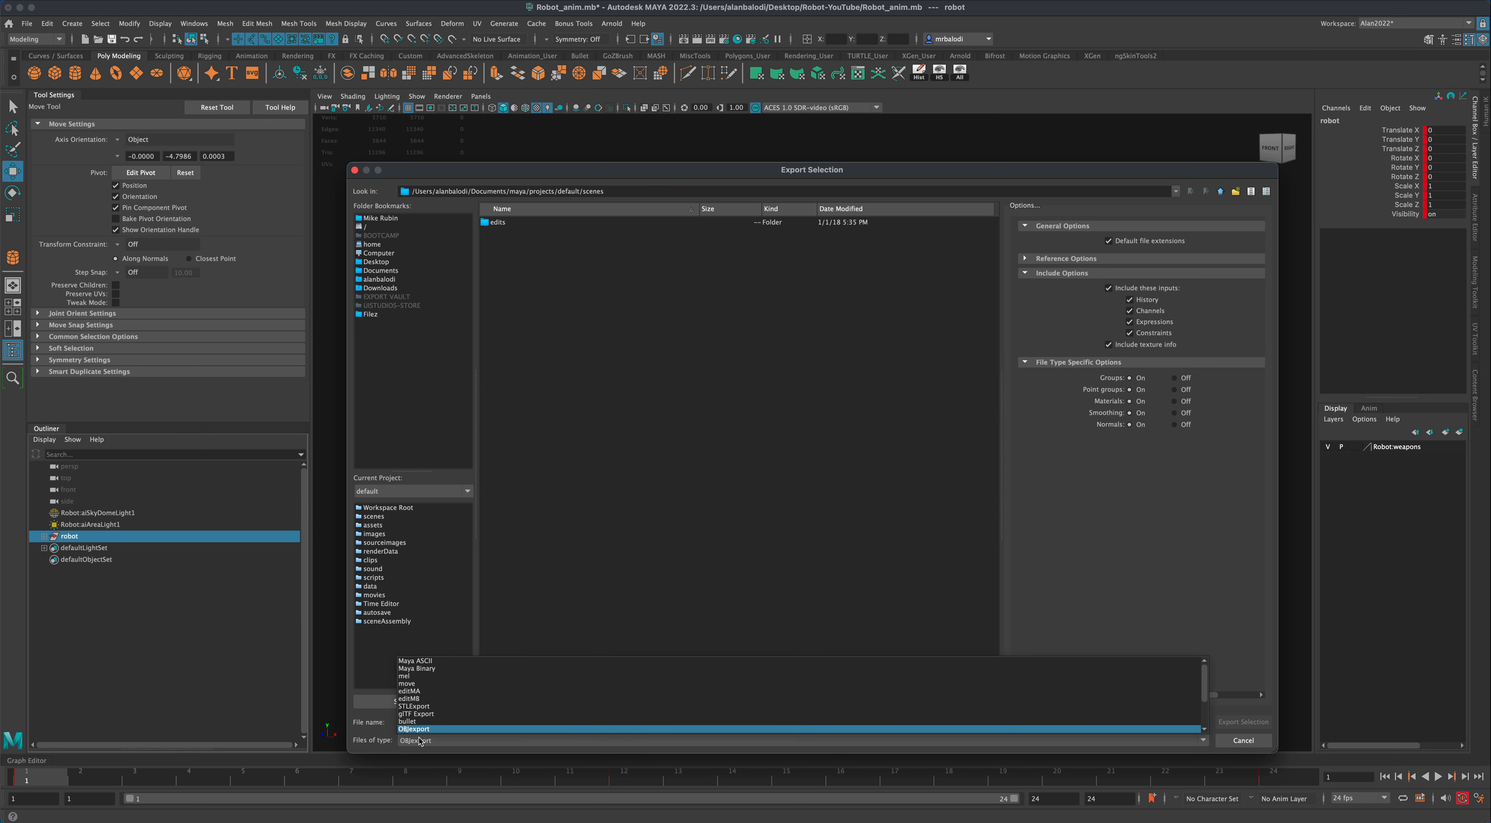
pyautogui.scroll(-3, 430, 722)
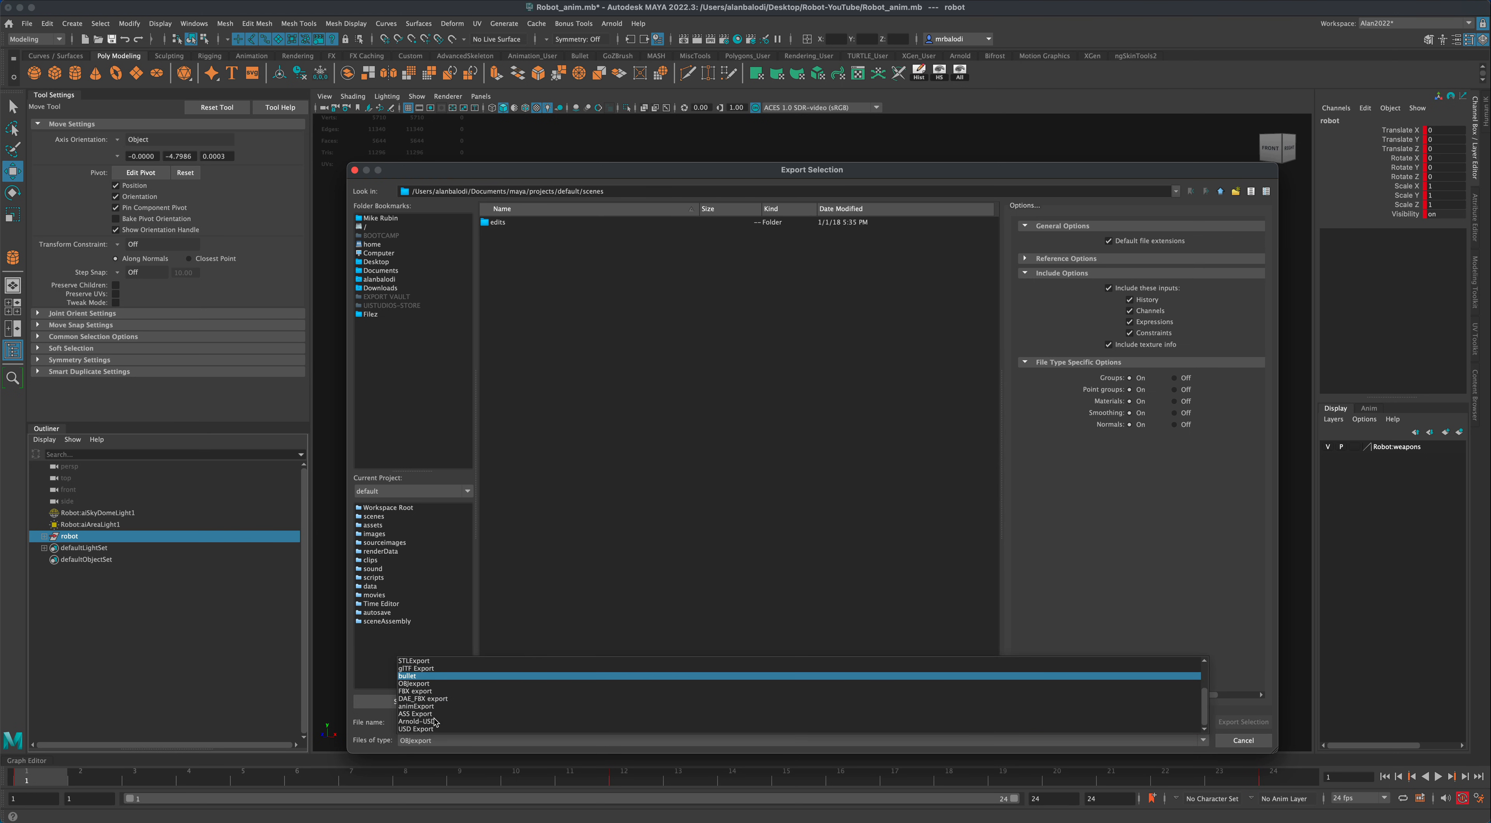
pyautogui.click(466, 692)
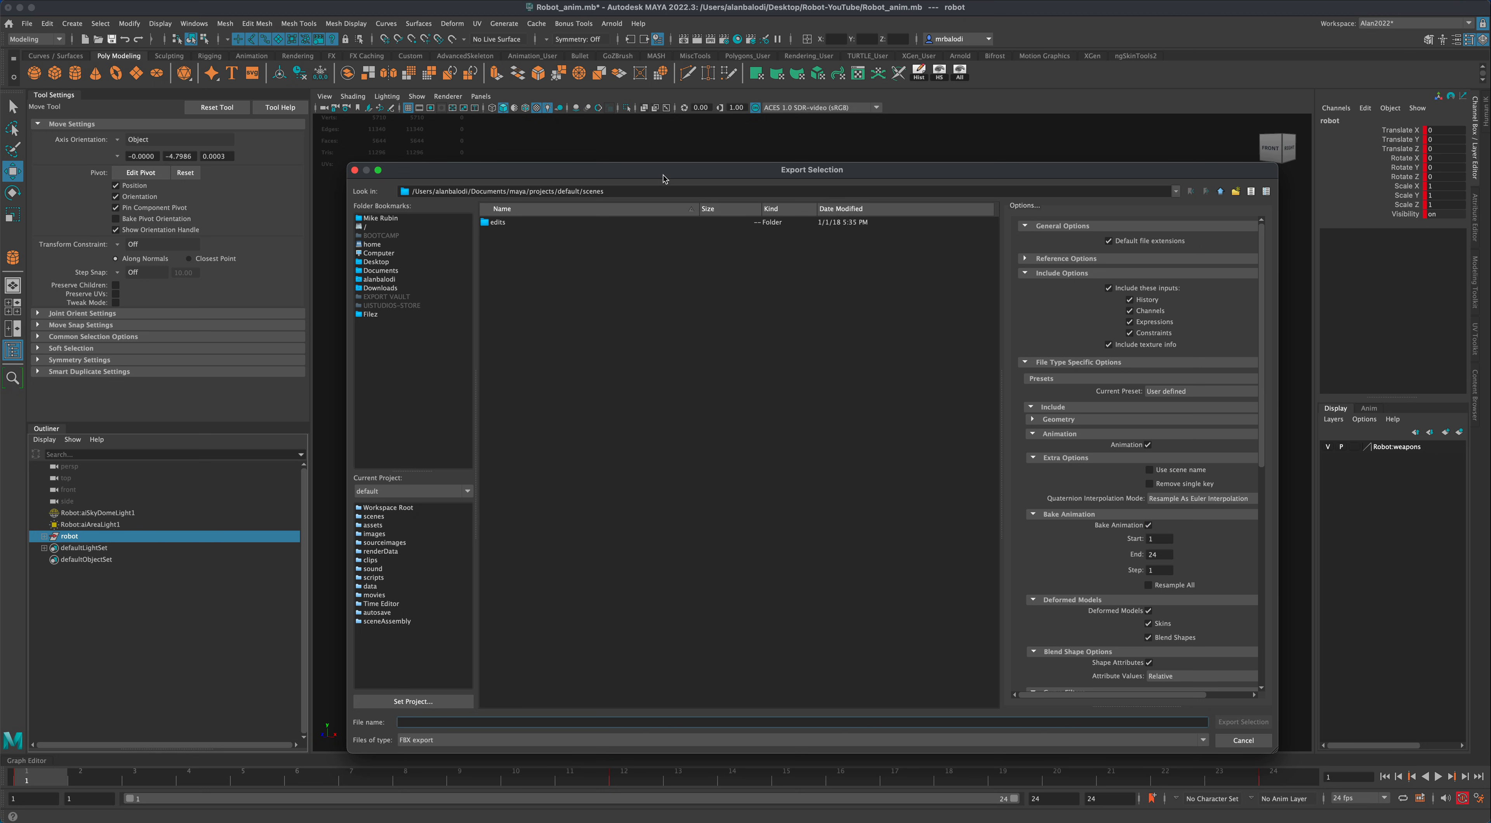
pyautogui.moveTo(663, 177); pyautogui.dragTo(650, 161)
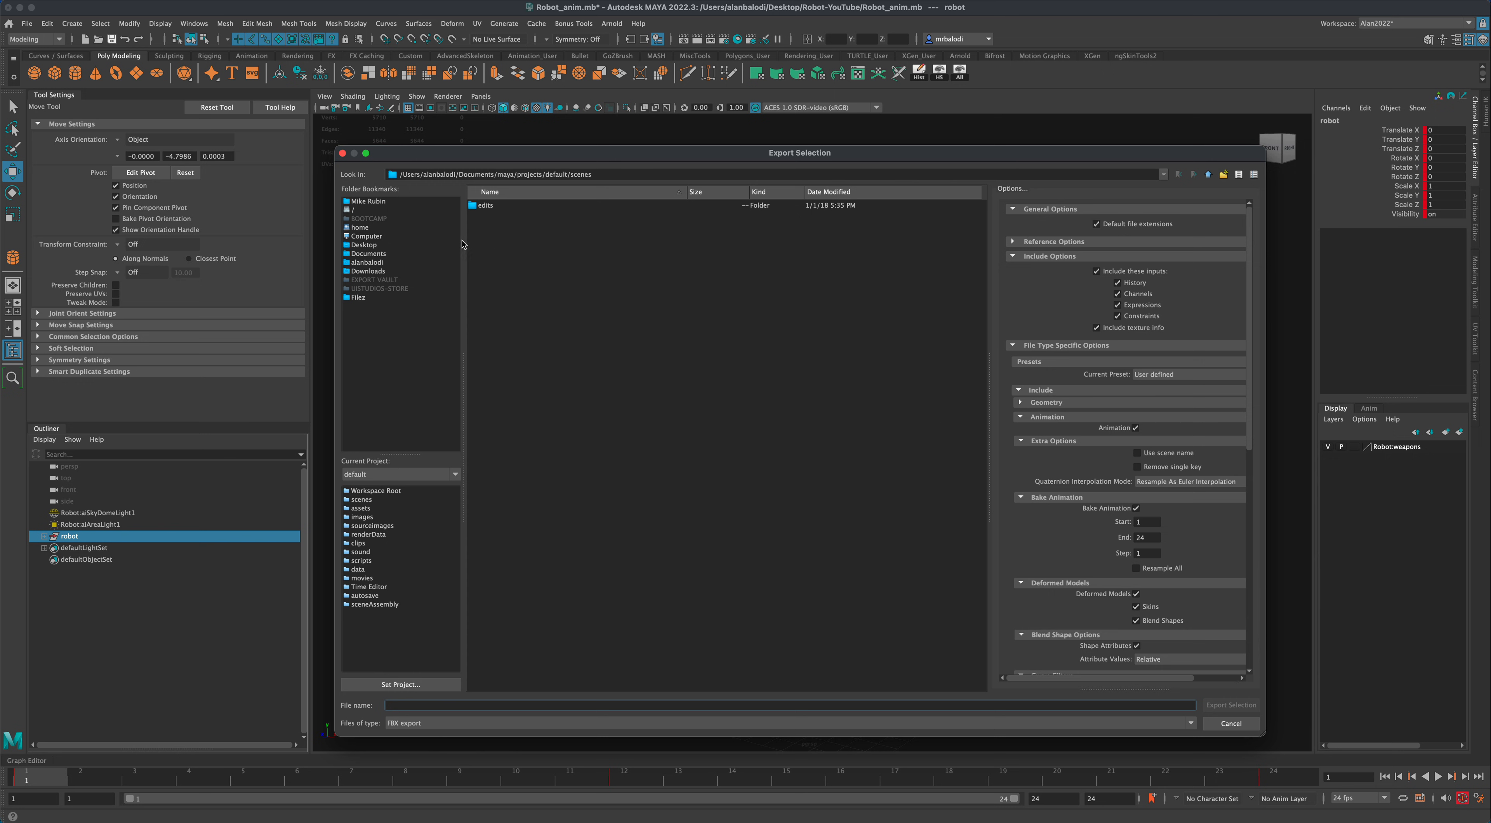
pyautogui.click(342, 153)
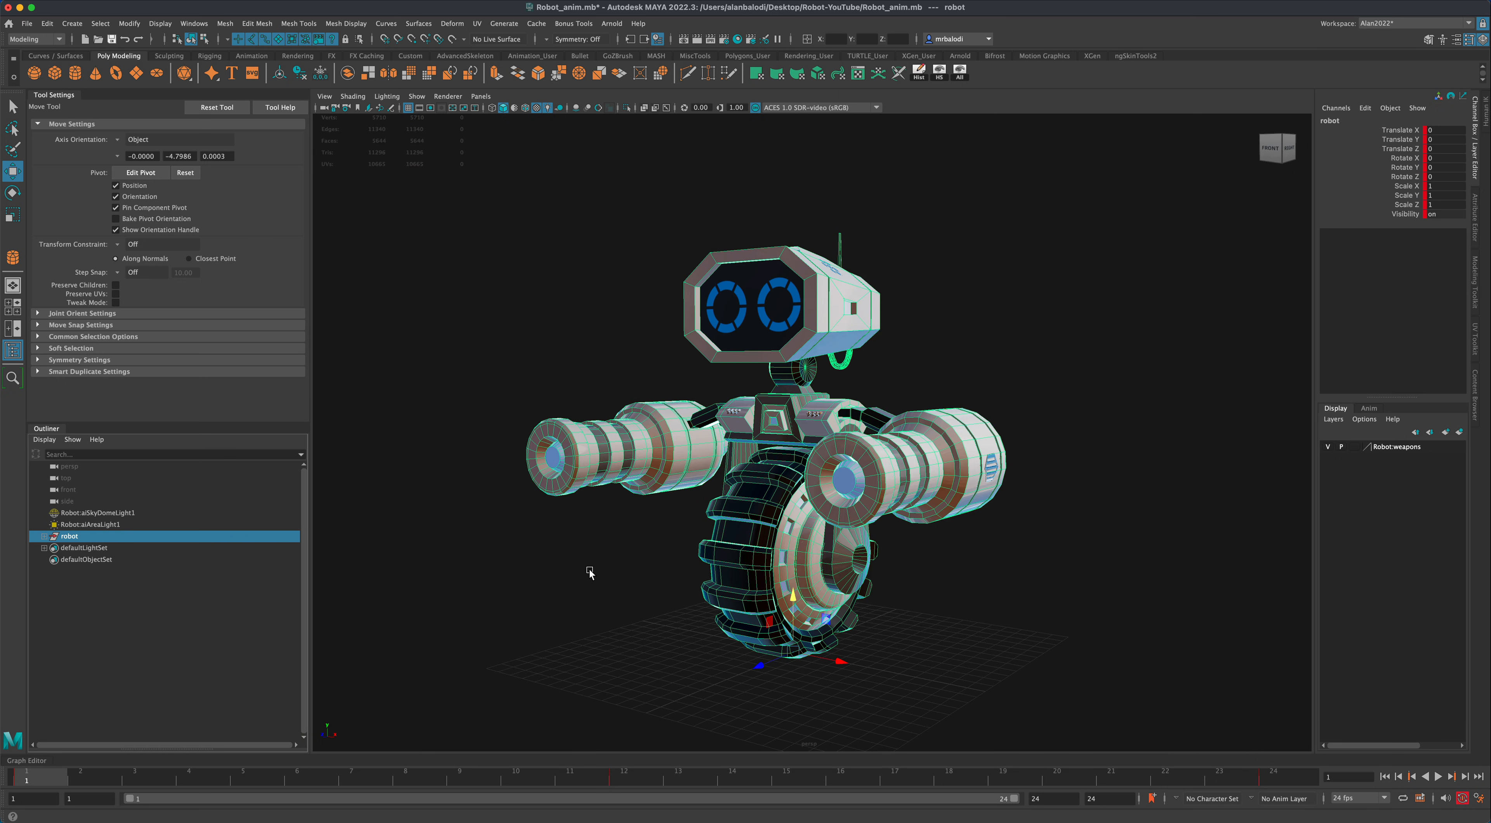
# - Deselect the robot, play the animation briefly, stop it, and return to the first frame of the playback range
pyautogui.click(909, 602)
pyautogui.keyDown('alt'); pyautogui.moveTo(908, 602); pyautogui.dragTo(1045, 599); pyautogui.keyUp('alt')
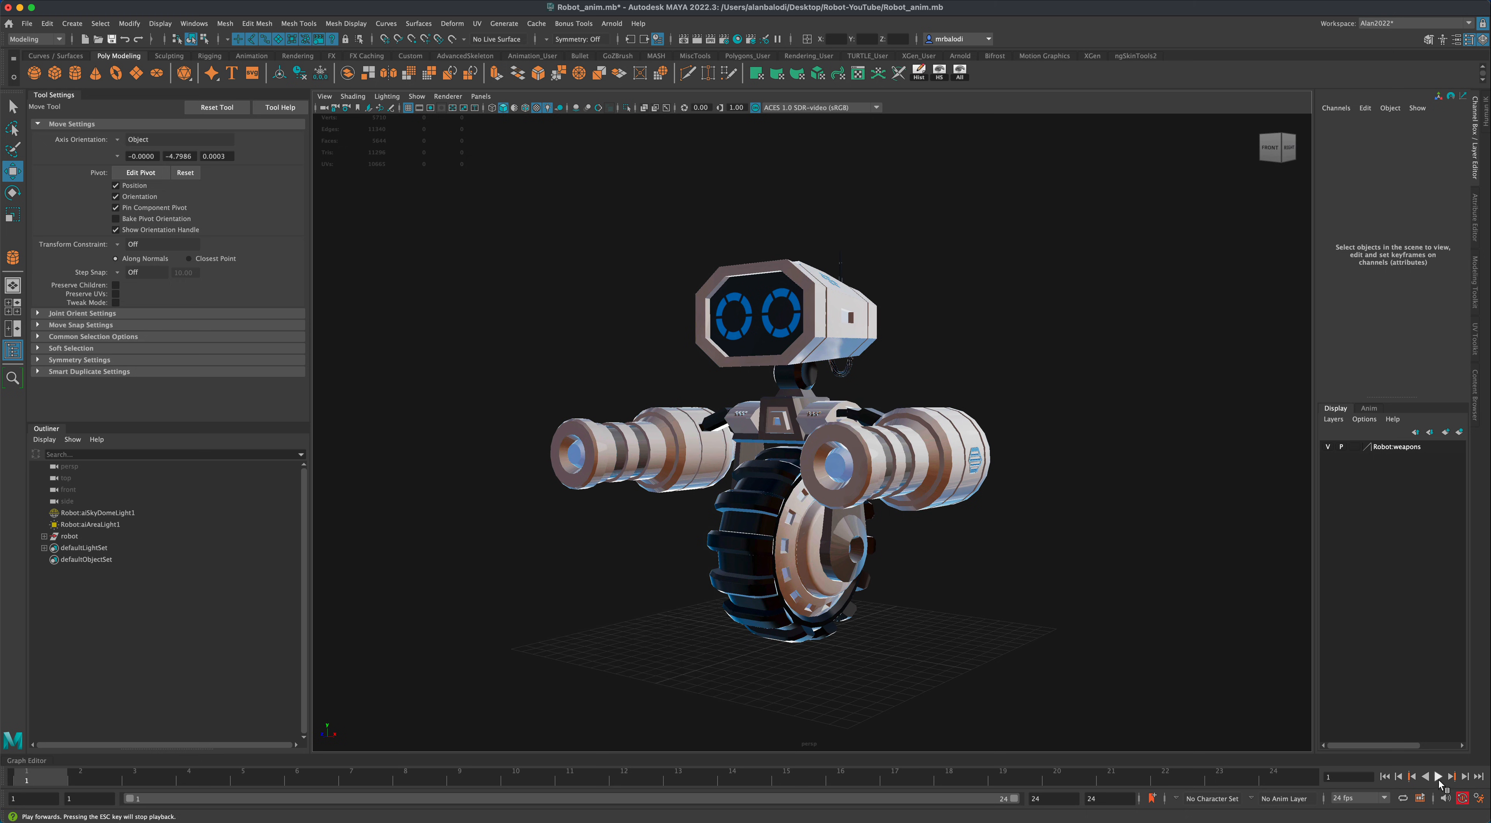
pyautogui.click(1439, 777)
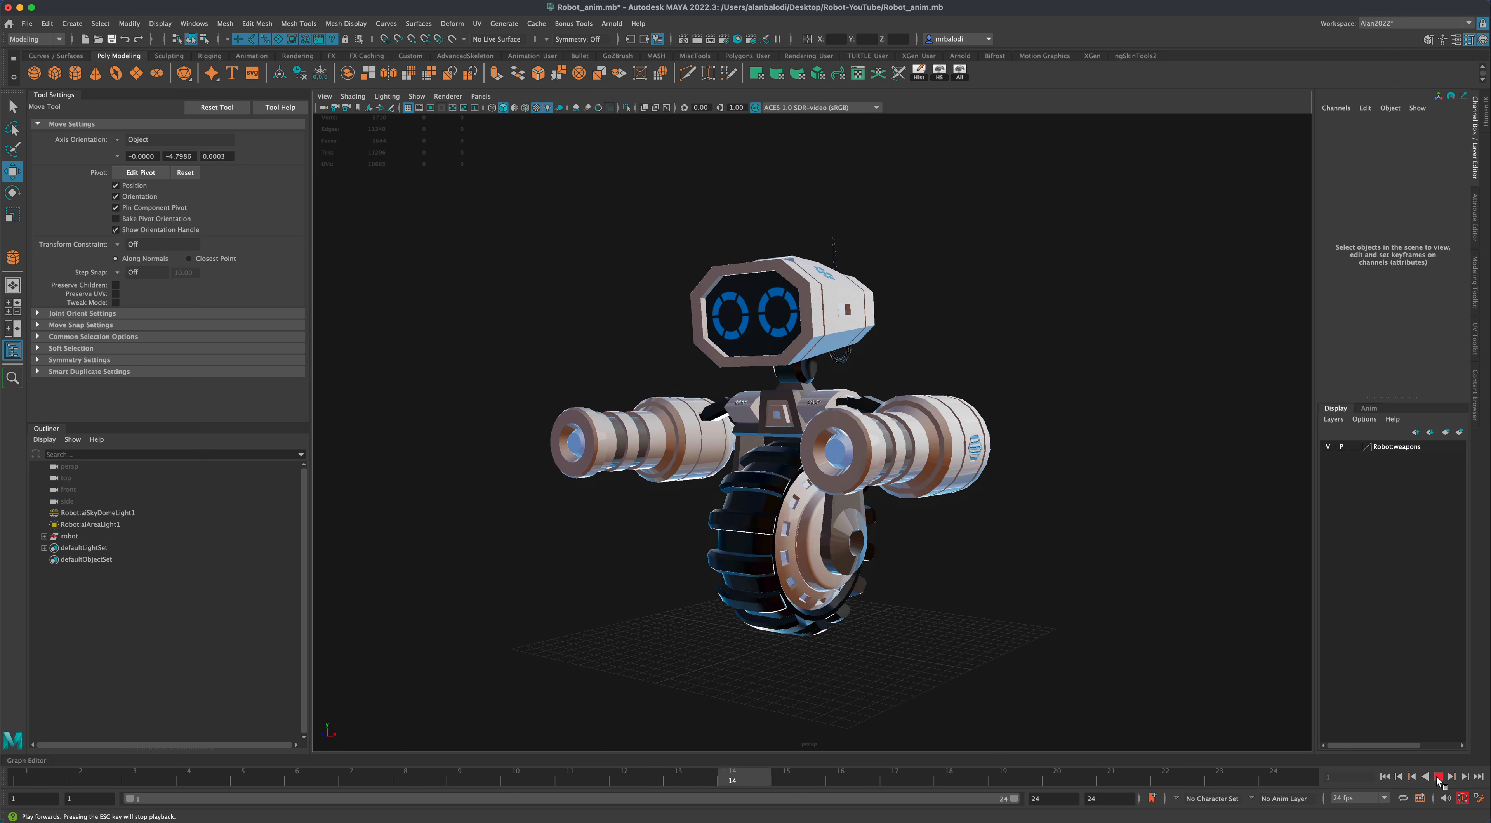
pyautogui.click(1438, 777)
pyautogui.click(1385, 777)
pyautogui.keyDown('alt'); pyautogui.moveTo(979, 622); pyautogui.dragTo(989, 579); pyautogui.keyUp('alt')
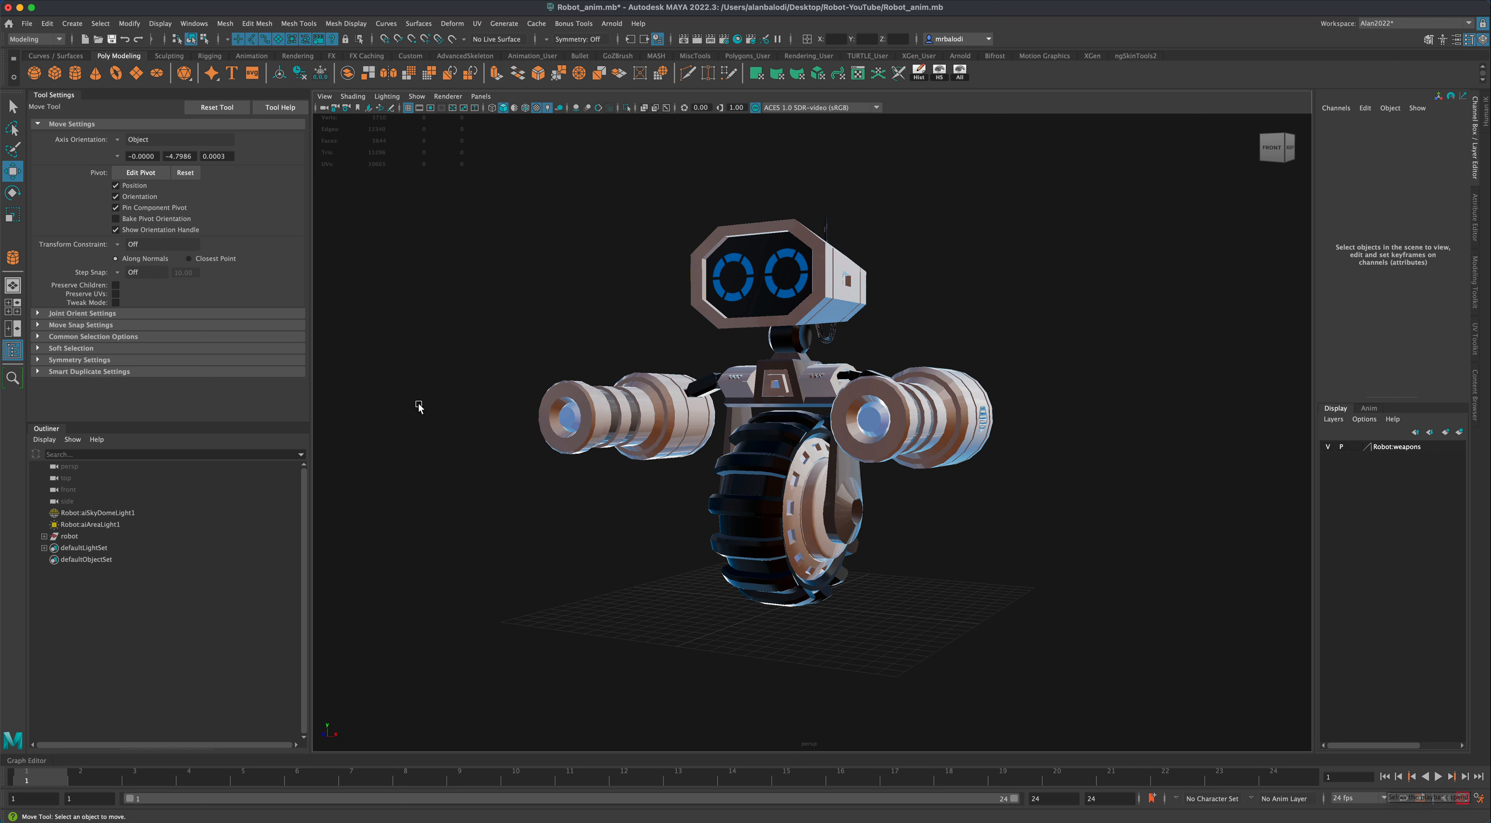
# - Select all the robot parts together with a marquee using the Select tool, and save the scene
pyautogui.click(12, 106)
pyautogui.moveTo(534, 179); pyautogui.dragTo(1078, 650)
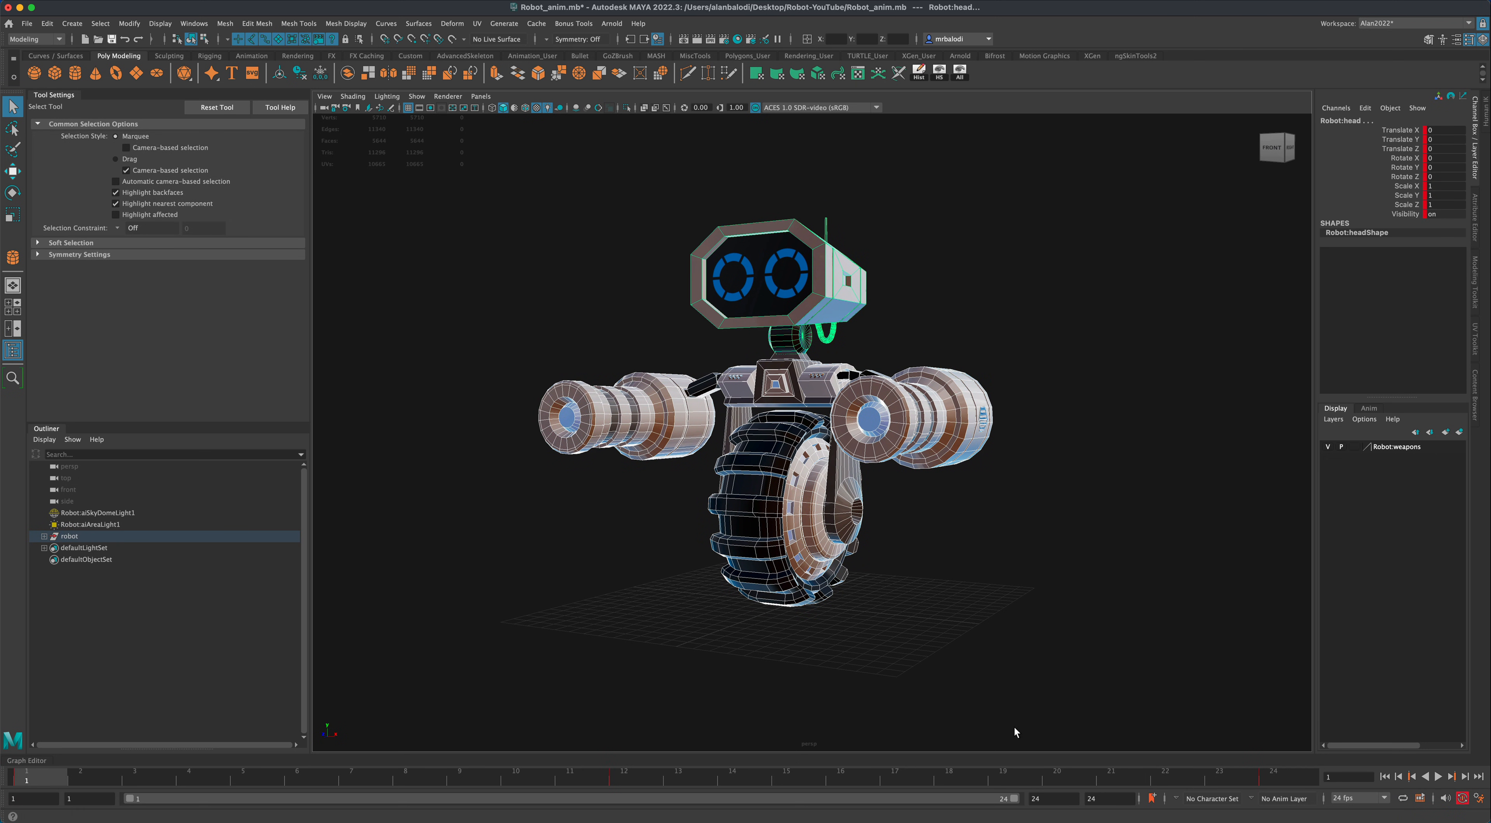
pyautogui.keyDown('alt'); pyautogui.moveTo(1018, 731); pyautogui.dragTo(1007, 688); pyautogui.keyUp('alt')
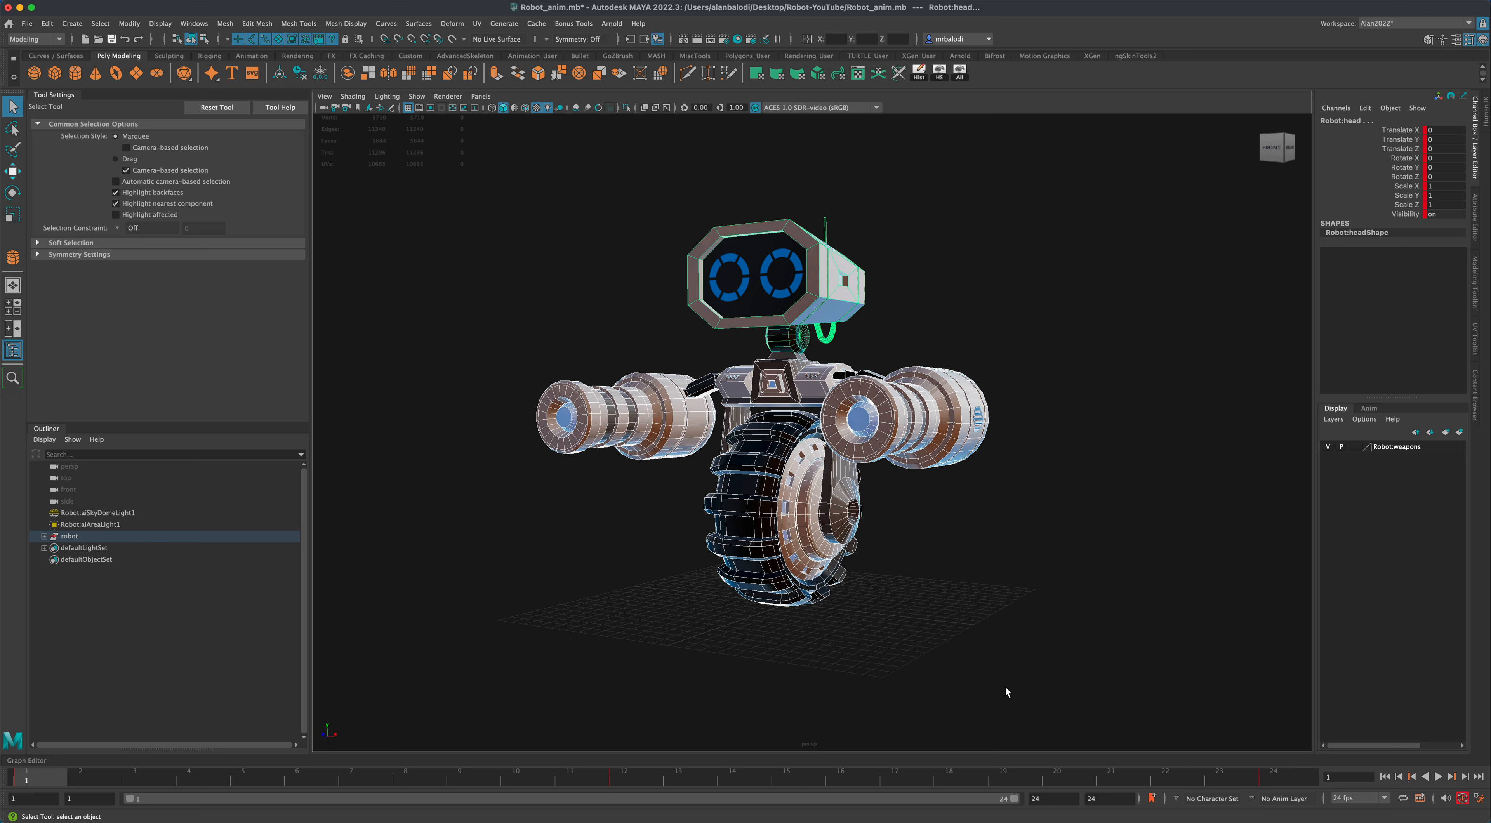
pyautogui.press('super+s')
pyautogui.keyDown('alt'); pyautogui.moveTo(1008, 690); pyautogui.dragTo(1035, 702); pyautogui.keyUp('alt')
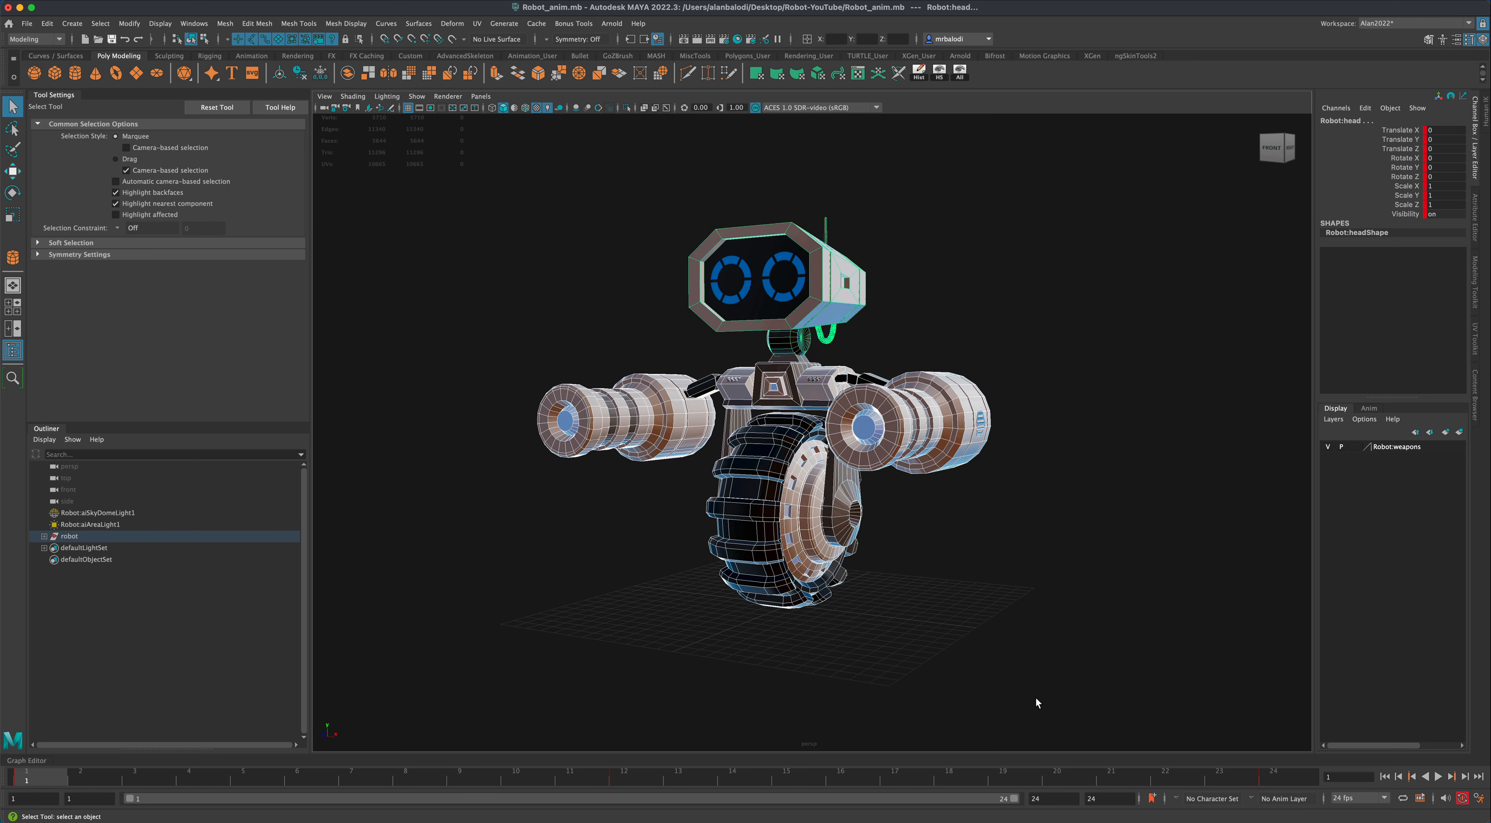
# - Set the playback speed to 60 fps and the start of the playback range to frame 1
pyautogui.click(1385, 799)
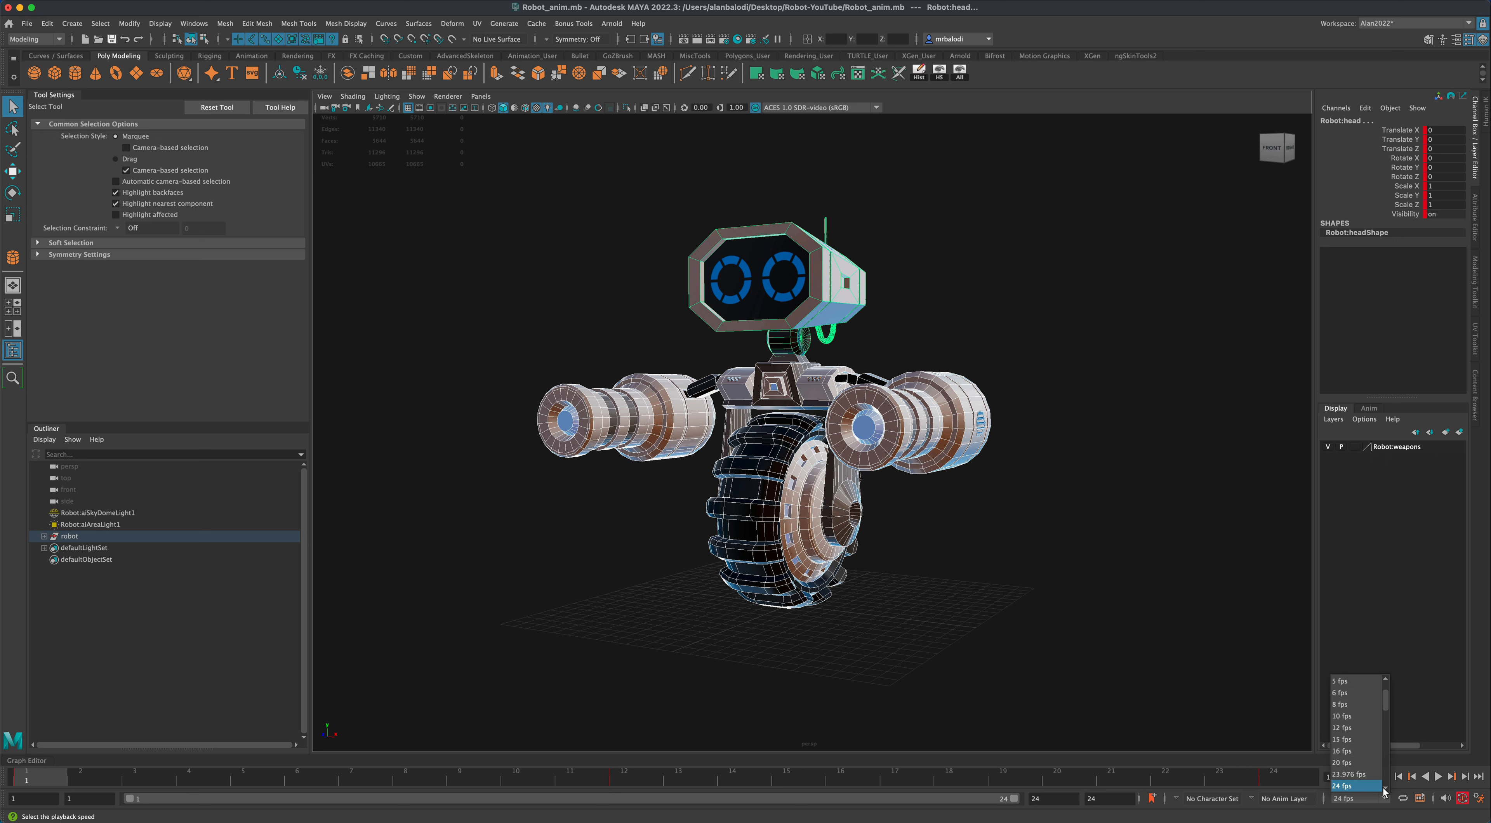
pyautogui.moveTo(1386, 708); pyautogui.dragTo(1388, 733)
pyautogui.click(1365, 753)
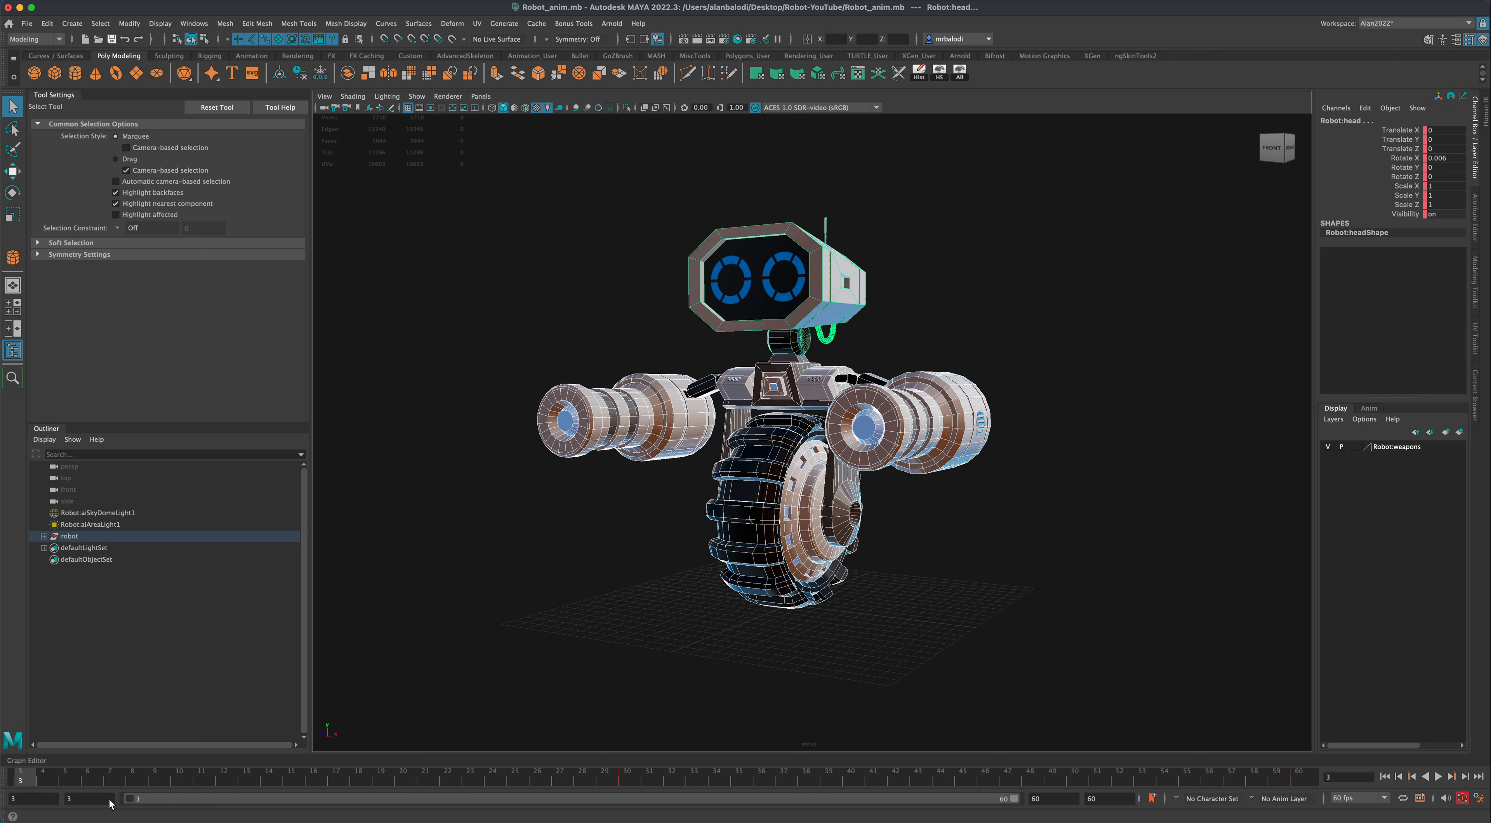
pyautogui.doubleClick(83, 799)
pyautogui.write('1')
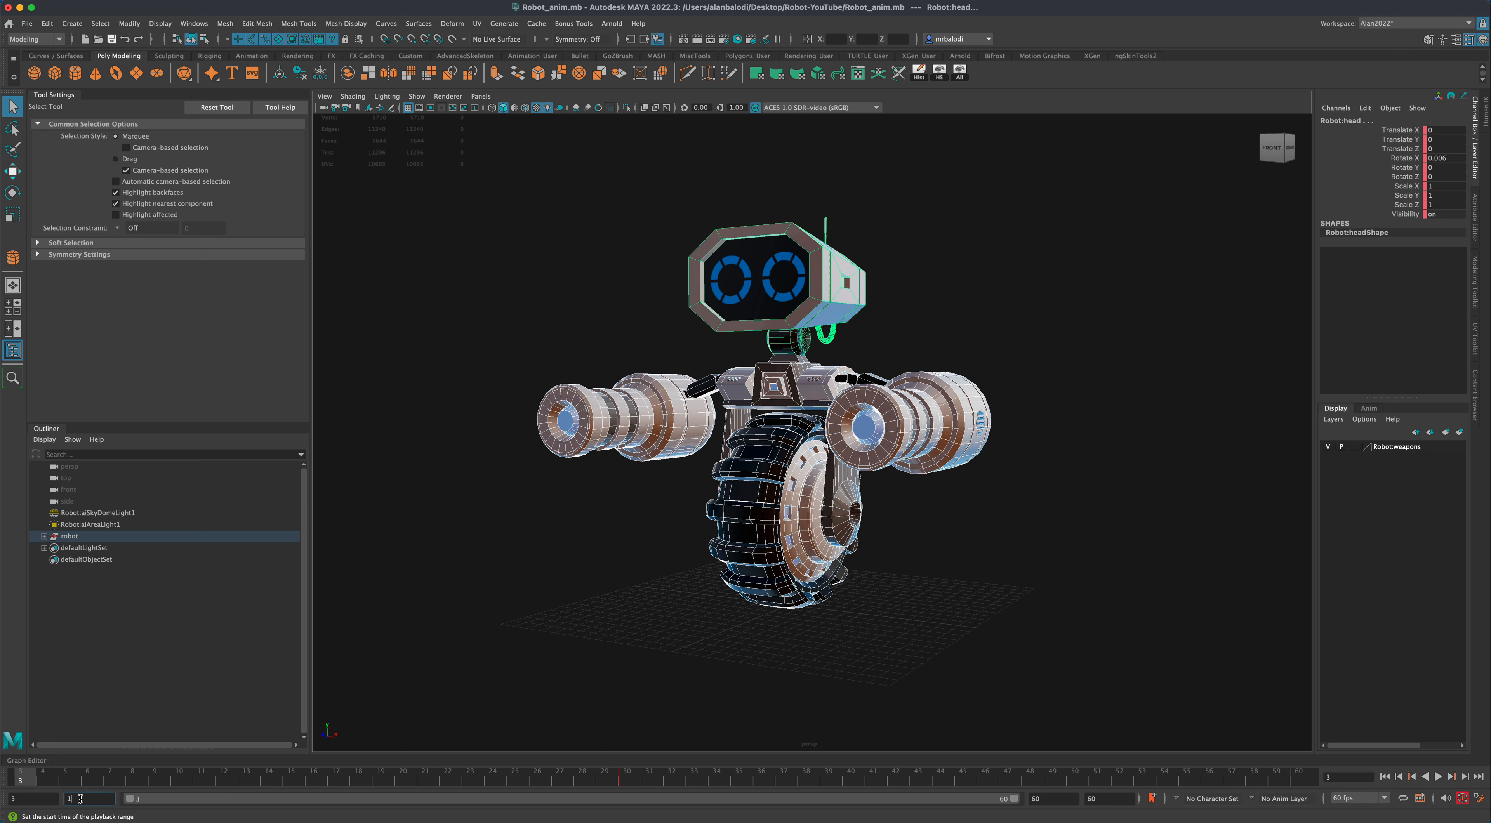
pyautogui.press('Return')
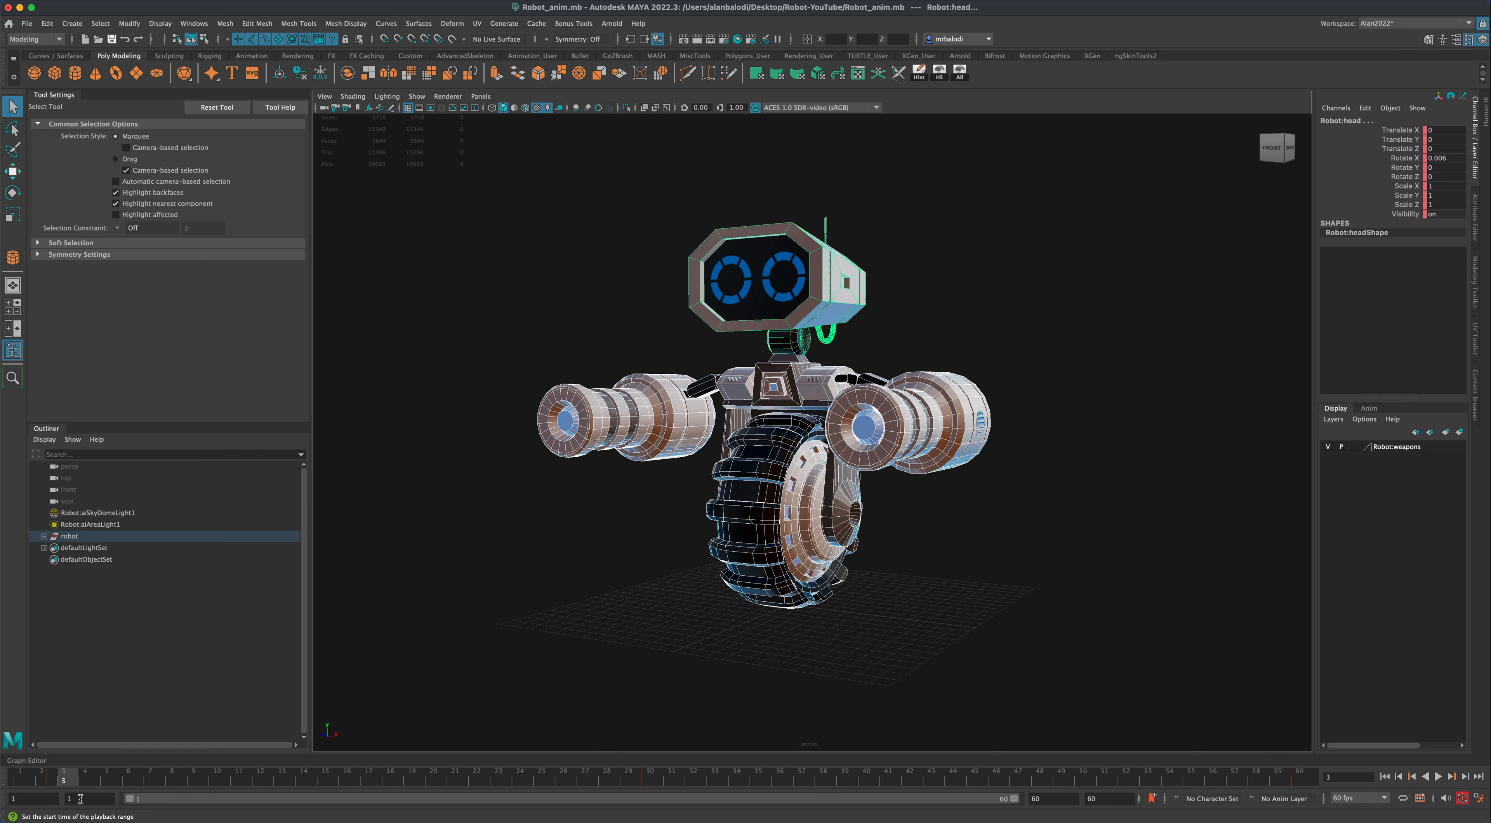
# - Check where the robot's keys fall on the timeline near the start, at frame 30 and at frame 60
pyautogui.click(51, 785)
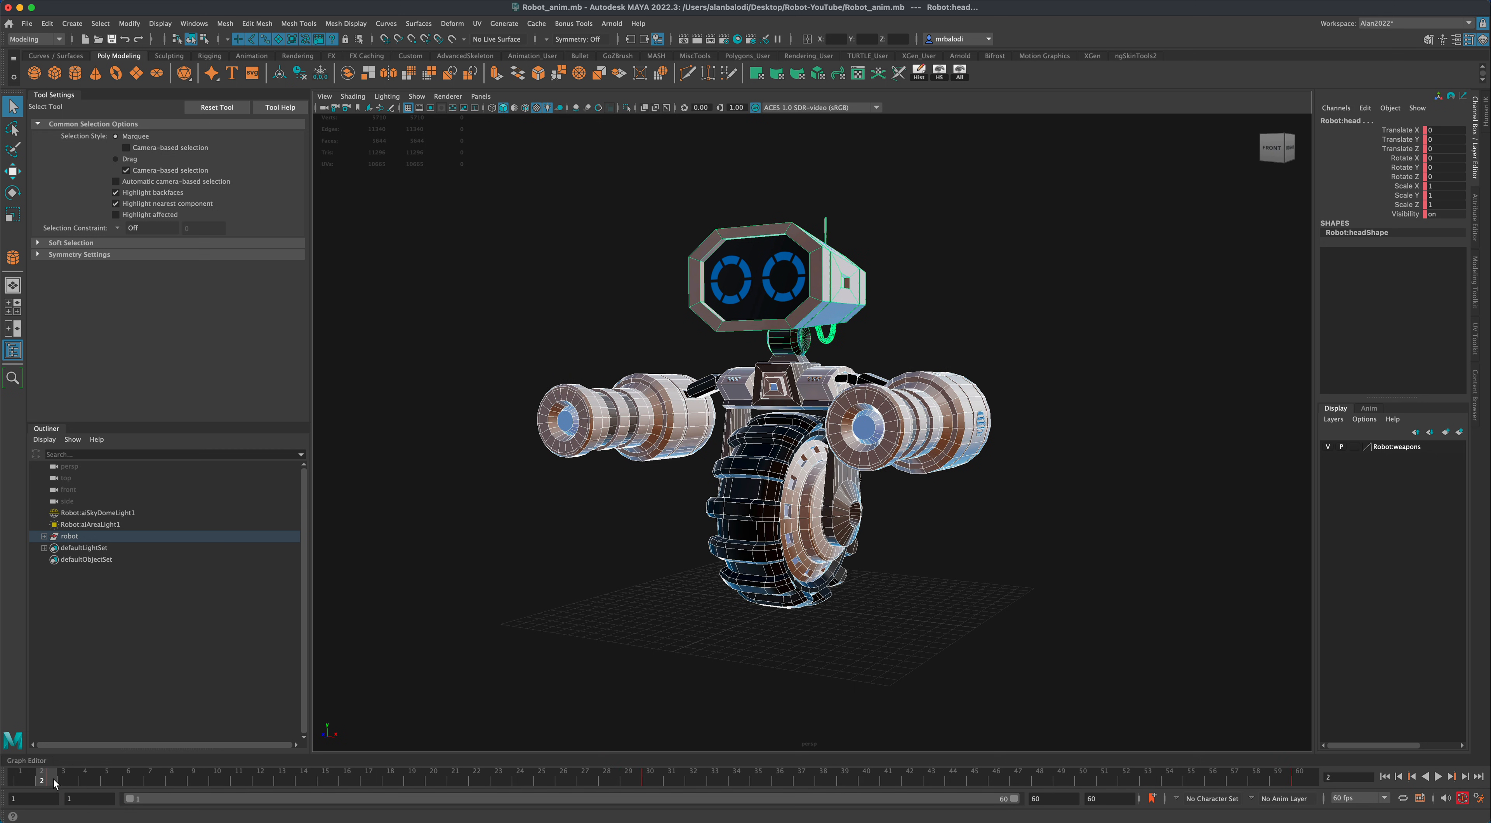
pyautogui.click(55, 784)
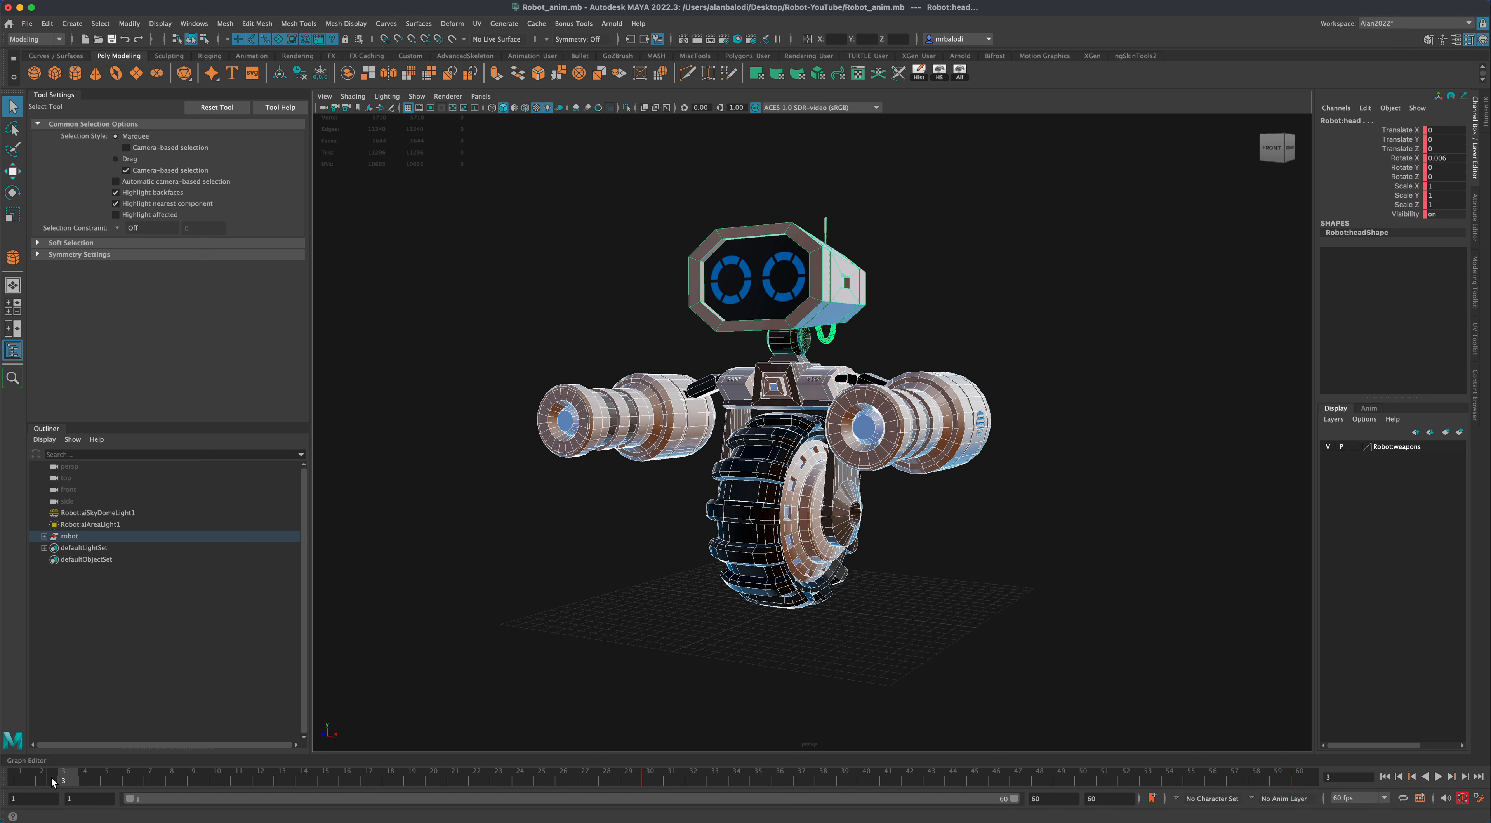
pyautogui.click(52, 782)
pyautogui.click(656, 781)
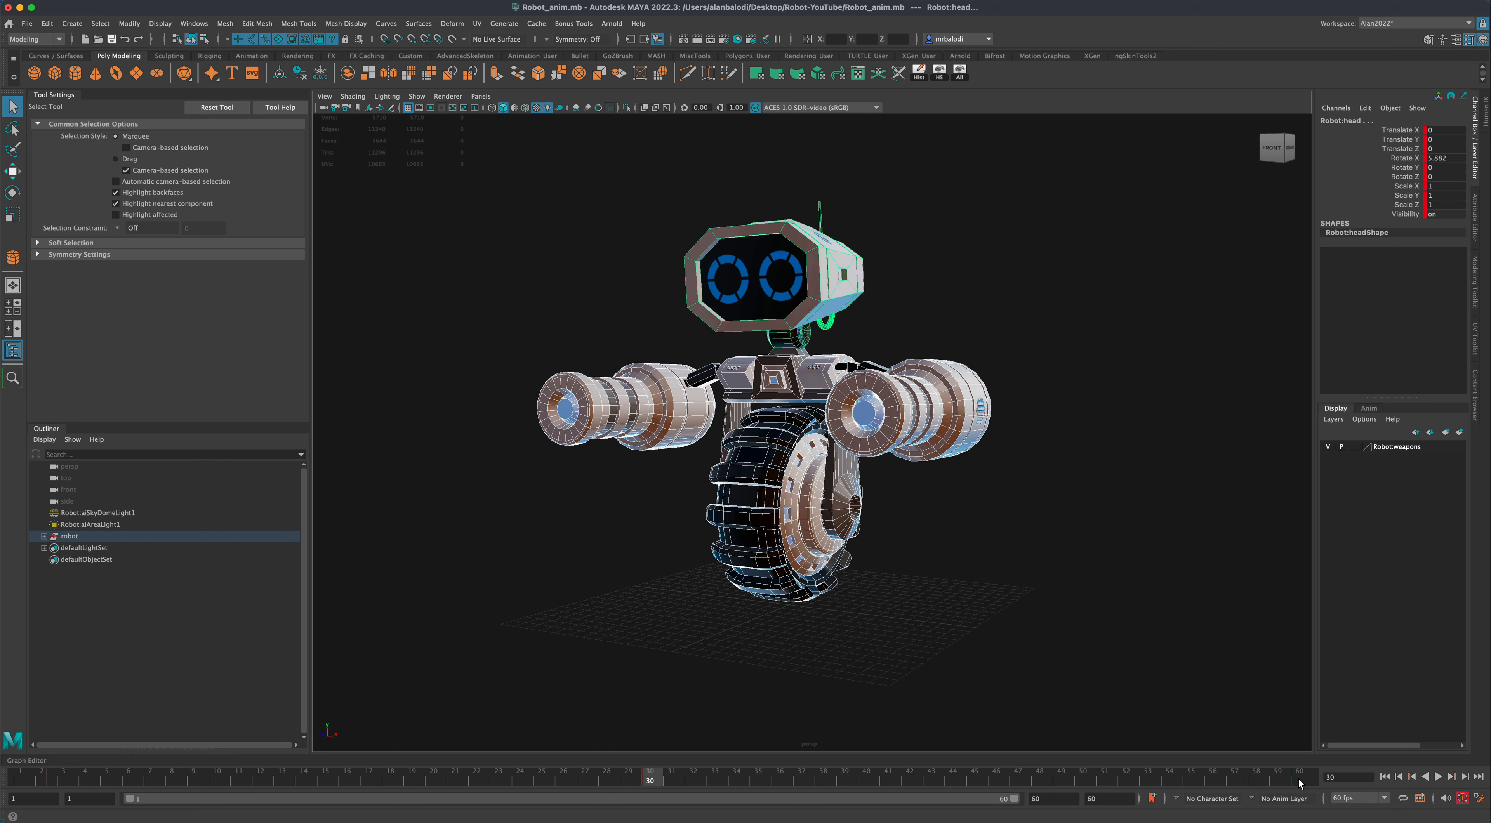
pyautogui.click(1299, 784)
pyautogui.click(53, 783)
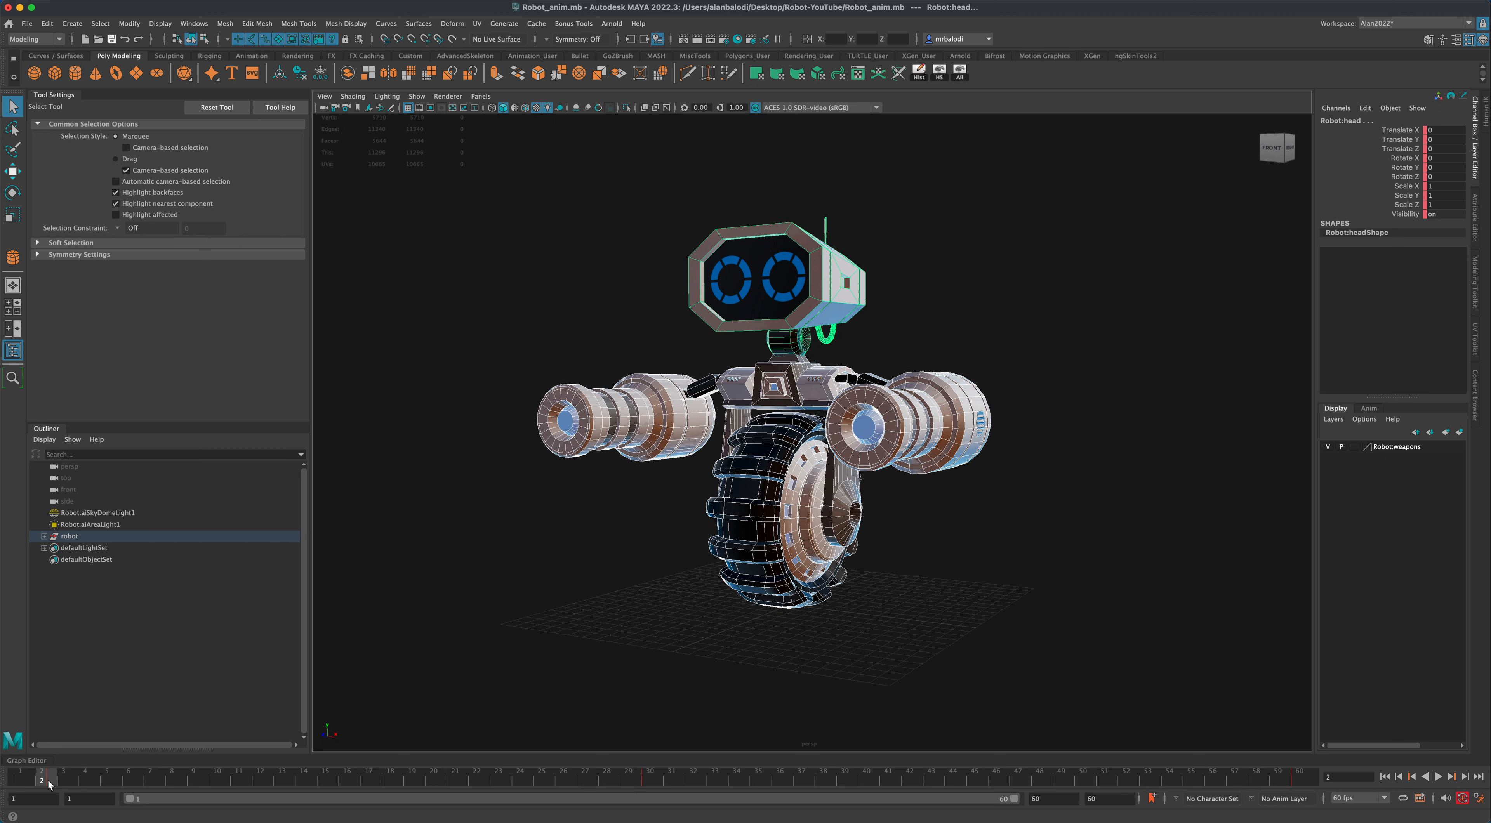
pyautogui.click(79, 783)
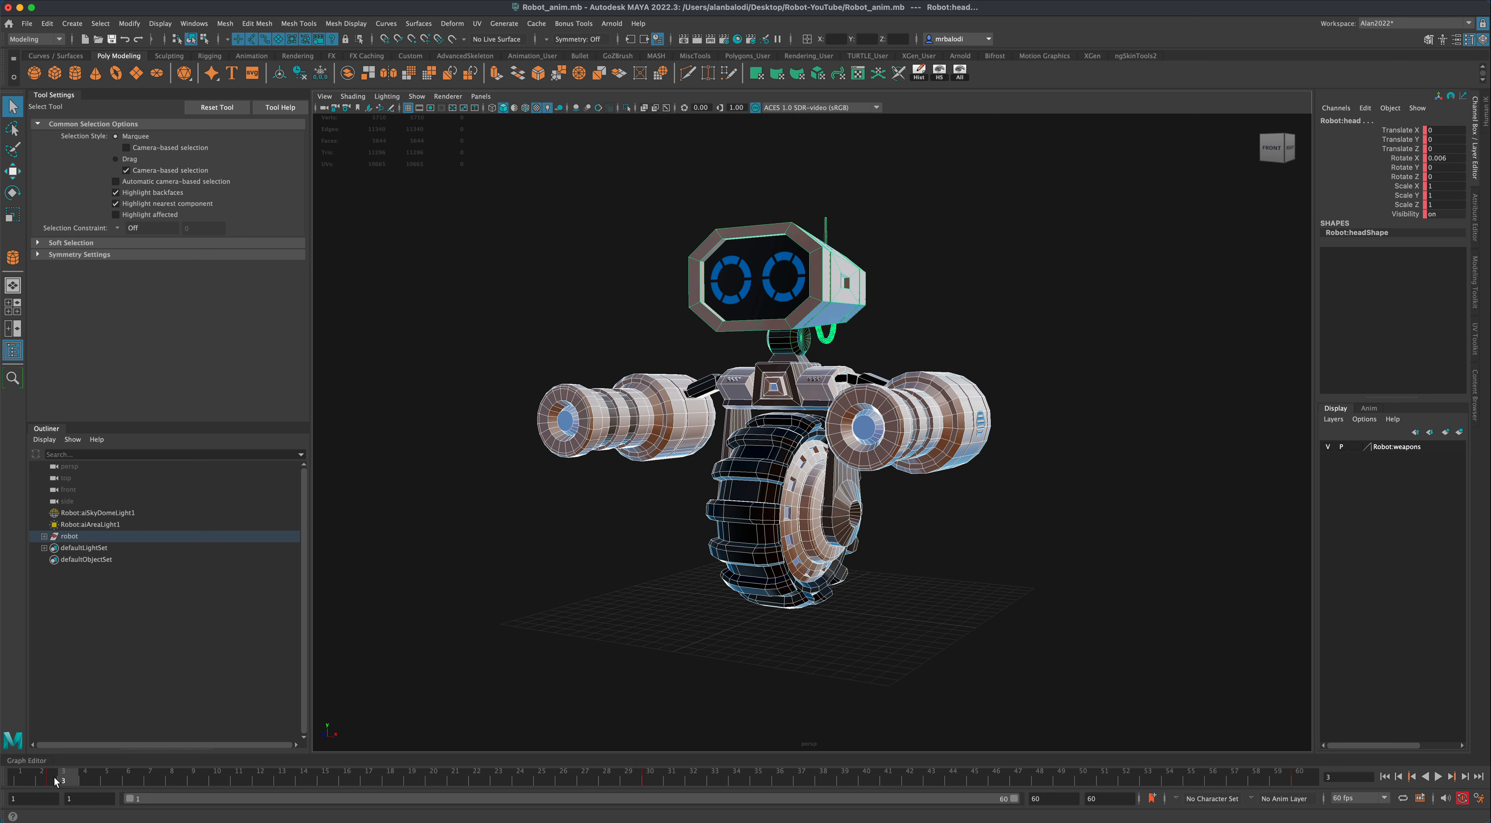
pyautogui.click(49, 783)
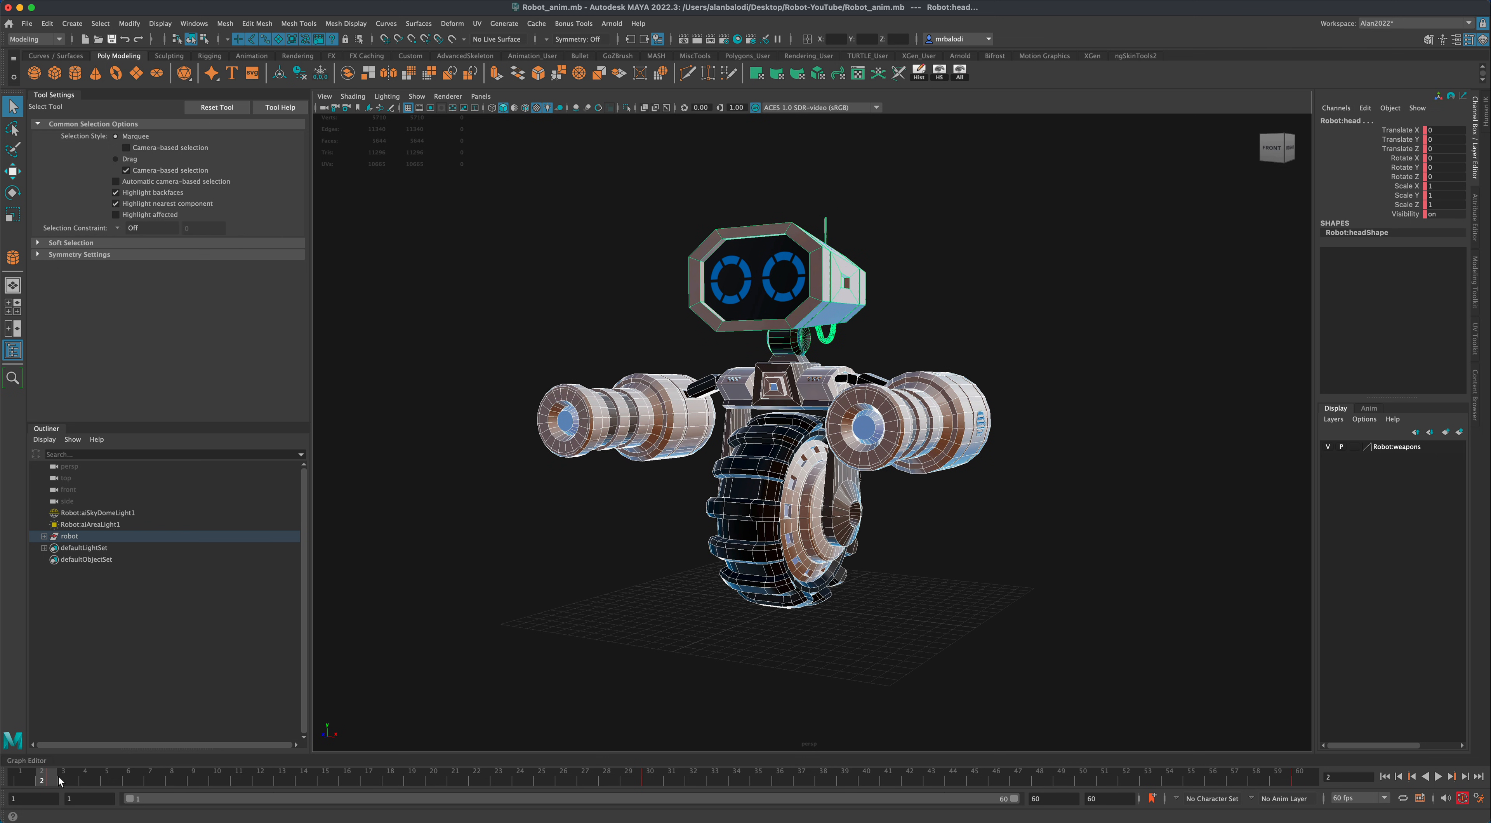
# - Snap the robot's keys to whole frames and move the starting key to frame 1
pyautogui.rightClick(47, 780)
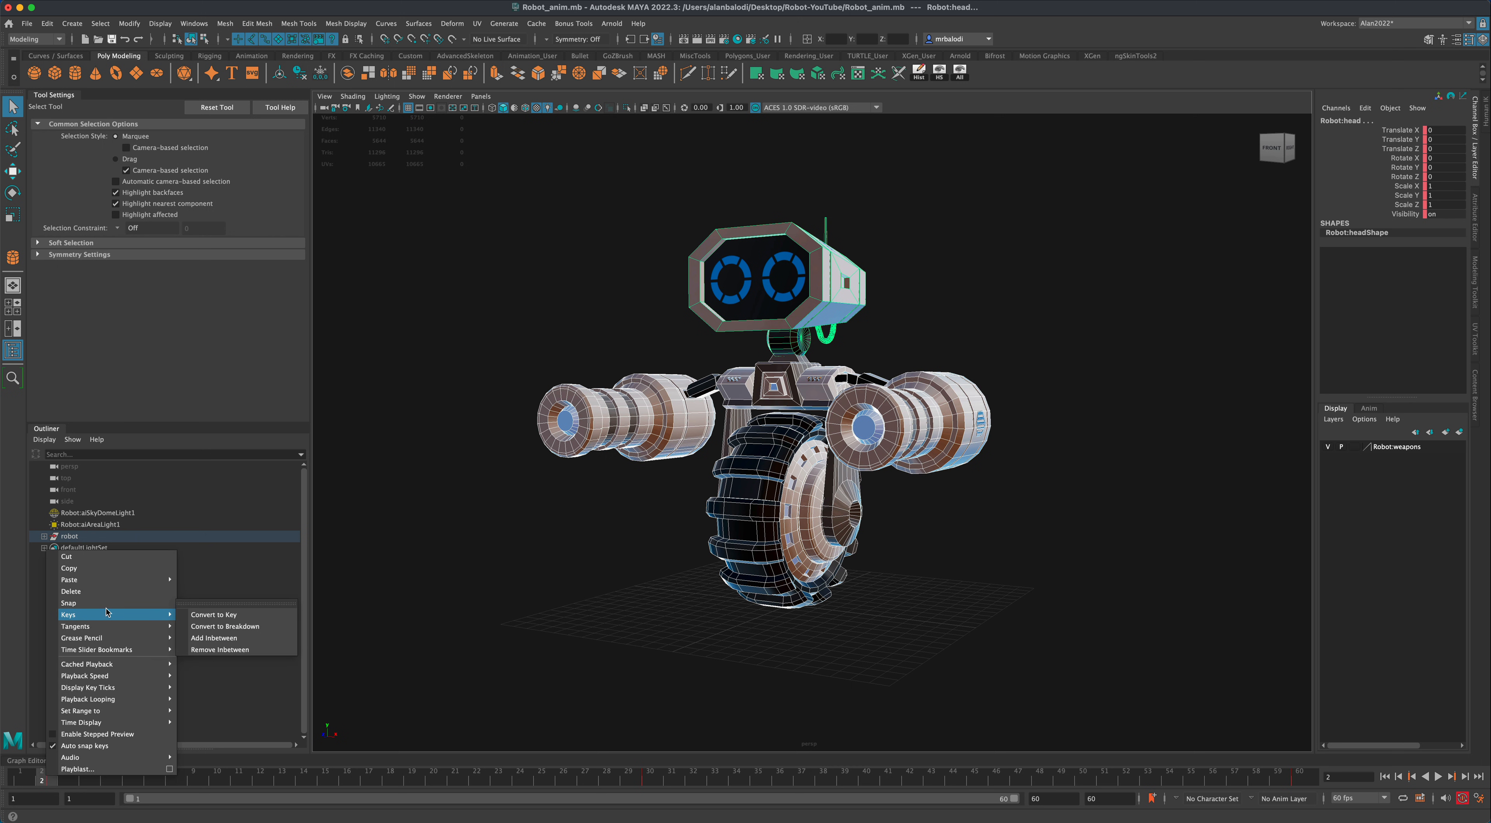
pyautogui.click(107, 605)
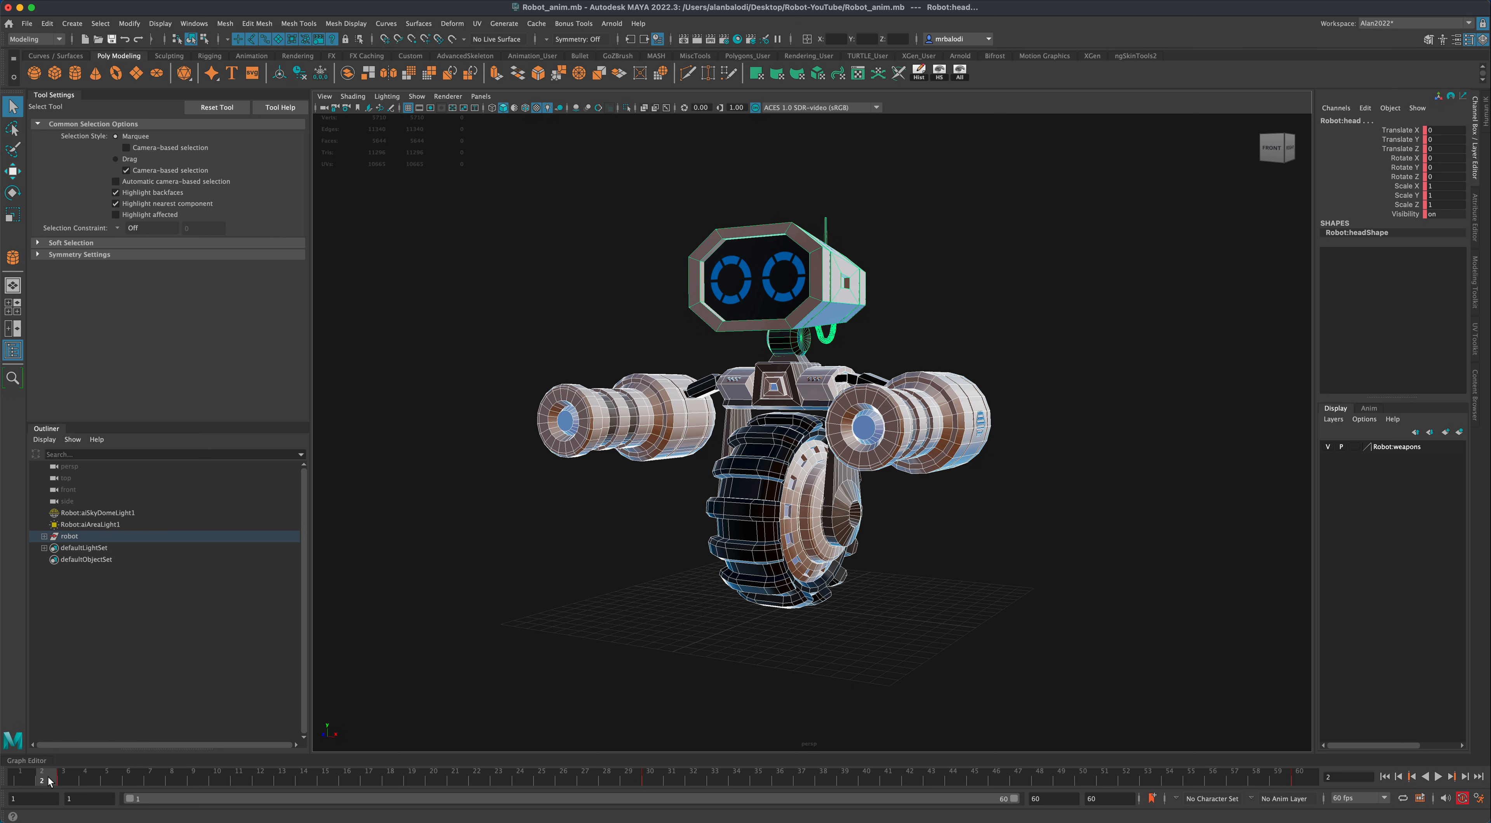
pyautogui.click(65, 782)
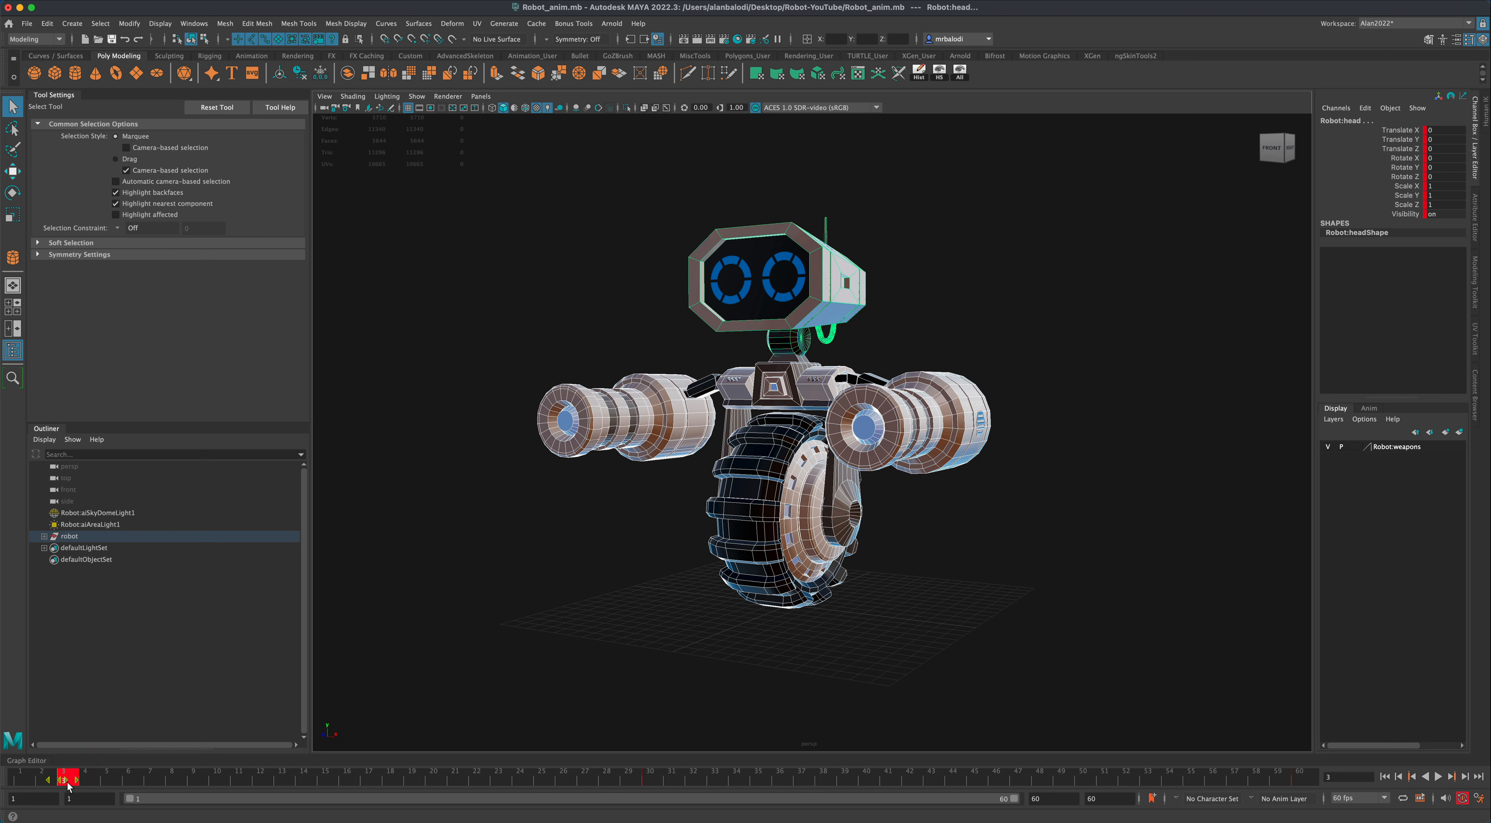
pyautogui.moveTo(68, 783)
pyautogui.mouseDown()
pyautogui.moveTo(150, 782)
pyautogui.moveTo(20, 786)
pyautogui.moveTo(78, 780)
pyautogui.mouseUp()
pyautogui.click(19, 782)
pyautogui.click(1300, 781)
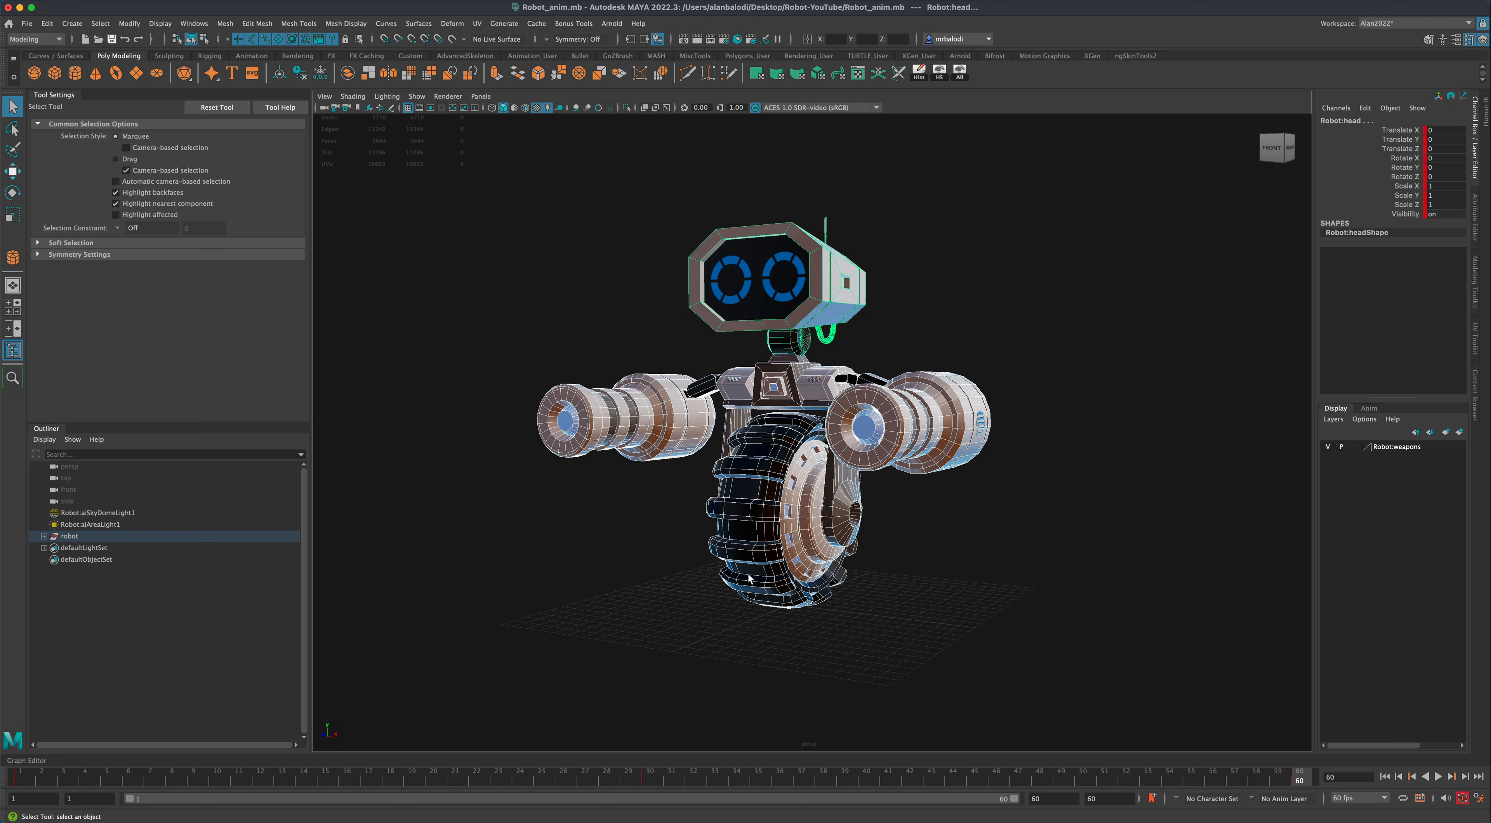
pyautogui.click(21, 776)
# - Deselect the robot parts and play the 60 fps animation from frame 1, viewing it from several angles
pyautogui.click(770, 681)
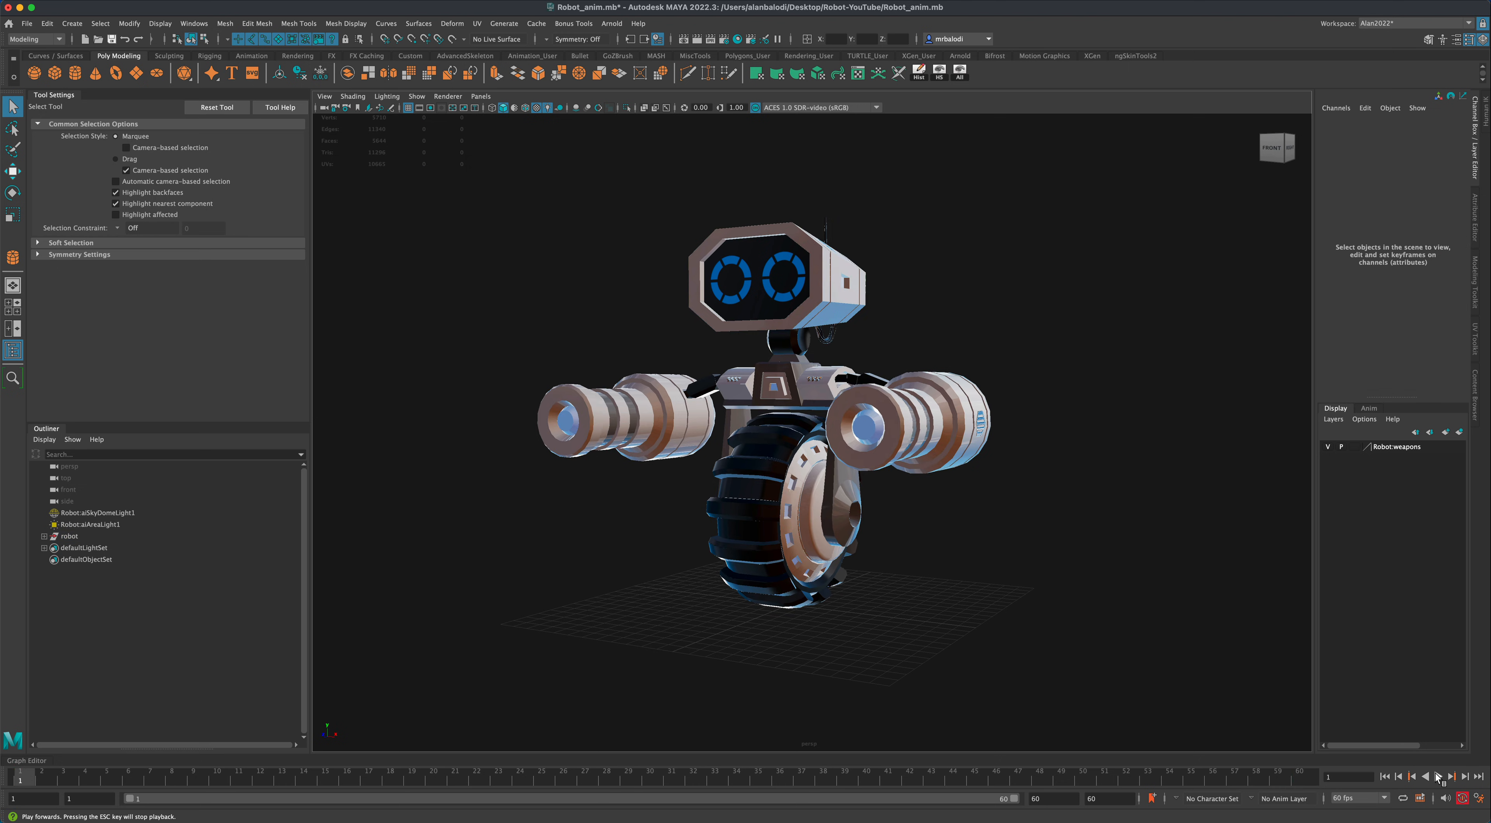
pyautogui.click(1439, 777)
pyautogui.keyDown('alt'); pyautogui.moveTo(977, 524); pyautogui.dragTo(1055, 542); pyautogui.keyUp('alt')
pyautogui.scroll(3, 1047, 545)
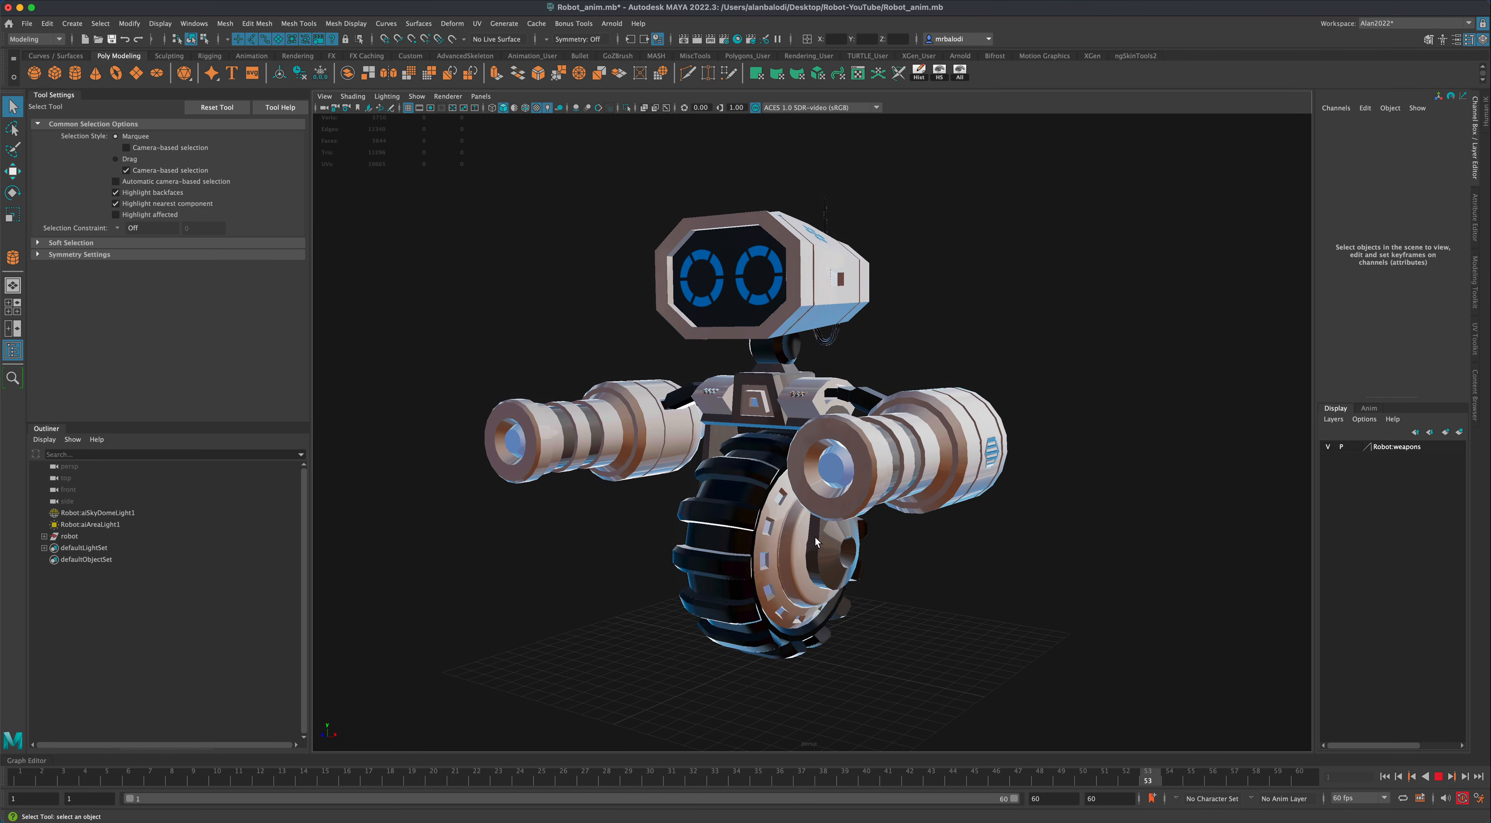
pyautogui.keyDown('alt'); pyautogui.moveTo(1108, 612); pyautogui.dragTo(1064, 605); pyautogui.keyUp('alt')
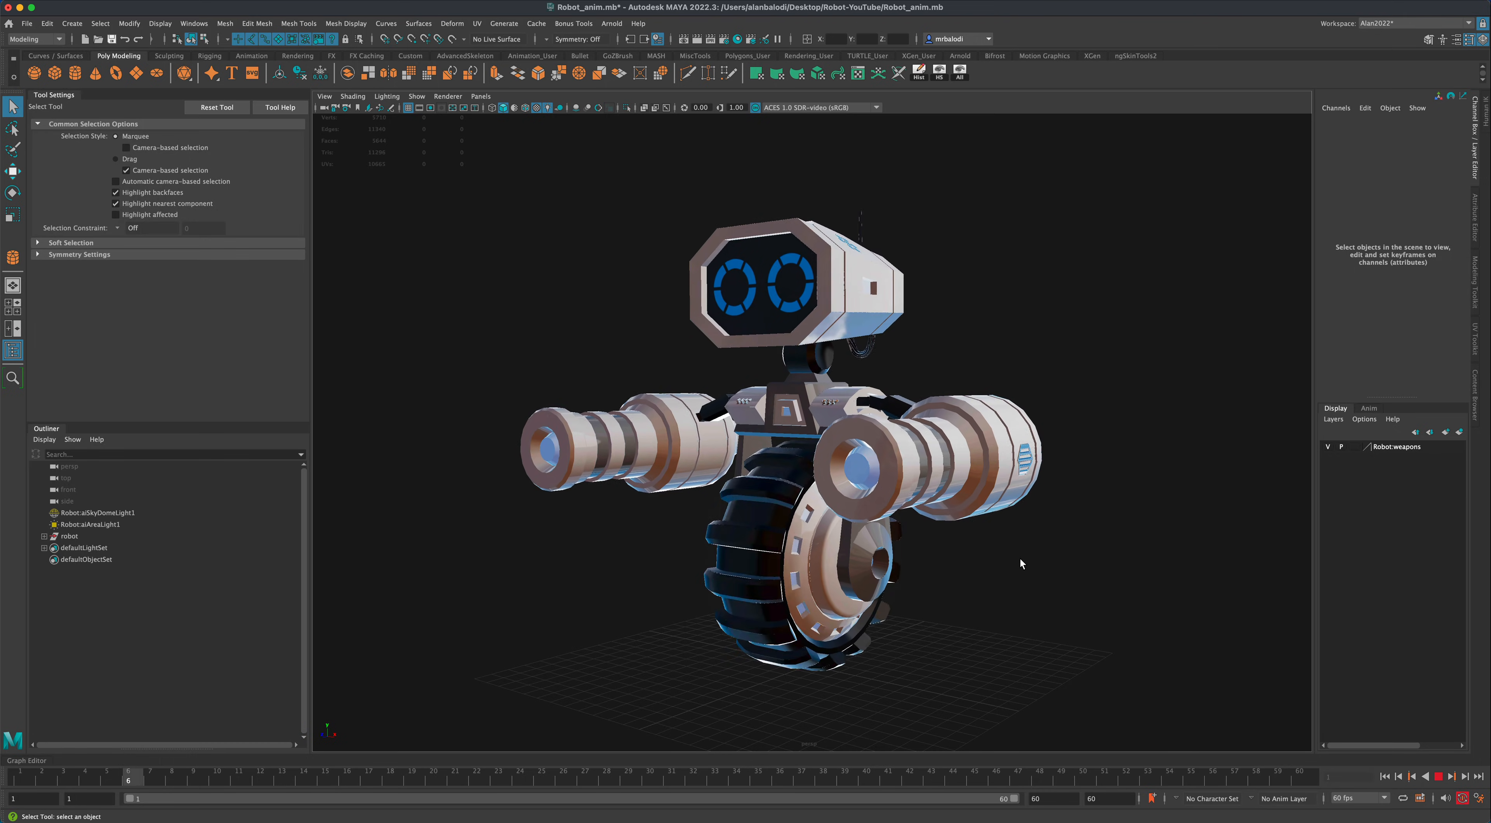
pyautogui.moveTo(1022, 565)
pyautogui.keyDown('alt'); pyautogui.mouseDown()
pyautogui.moveTo(1102, 566)
pyautogui.moveTo(1020, 566)
pyautogui.mouseUp(); pyautogui.keyUp('alt')
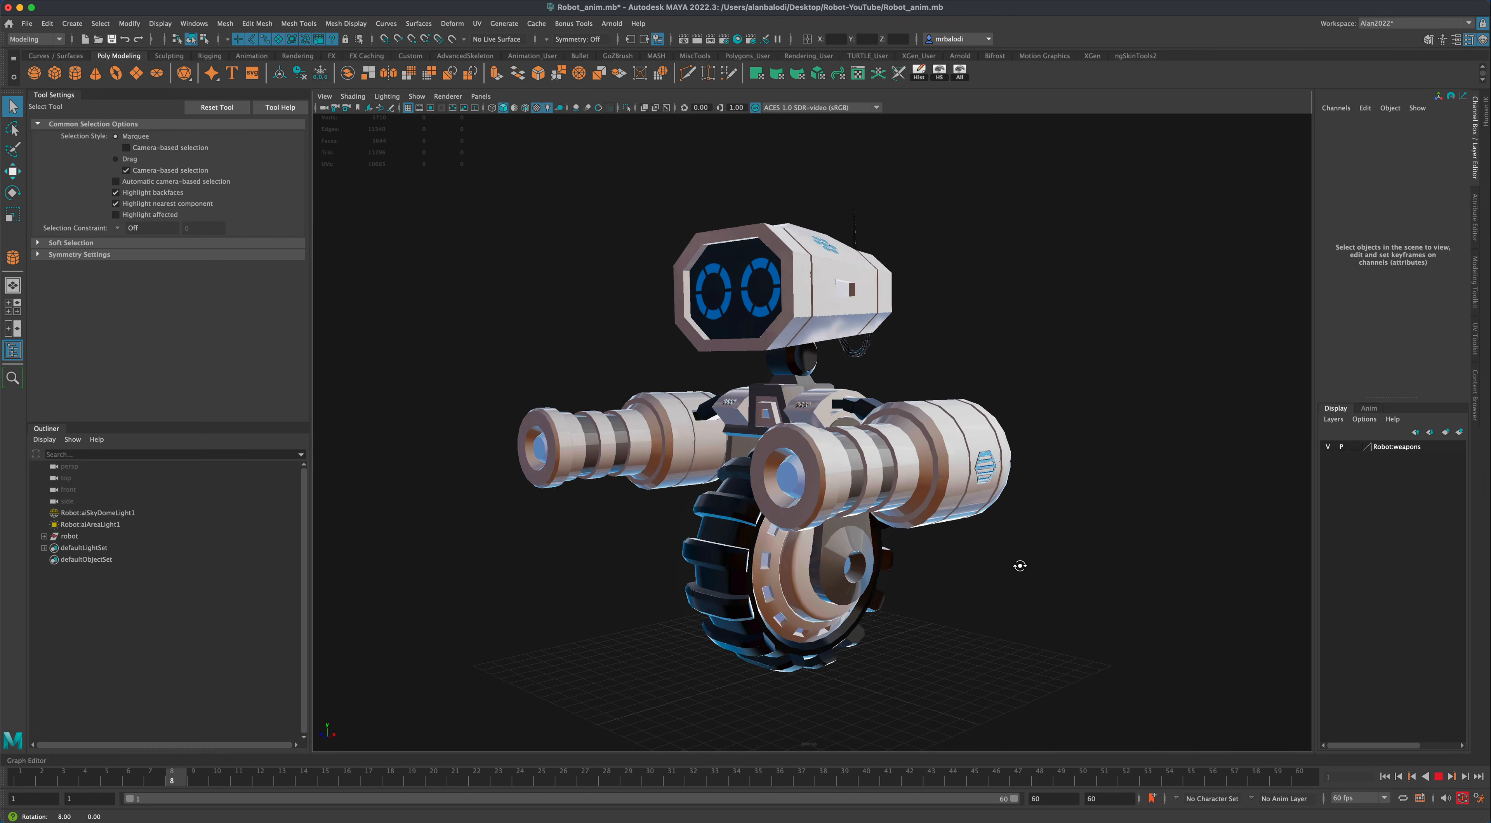